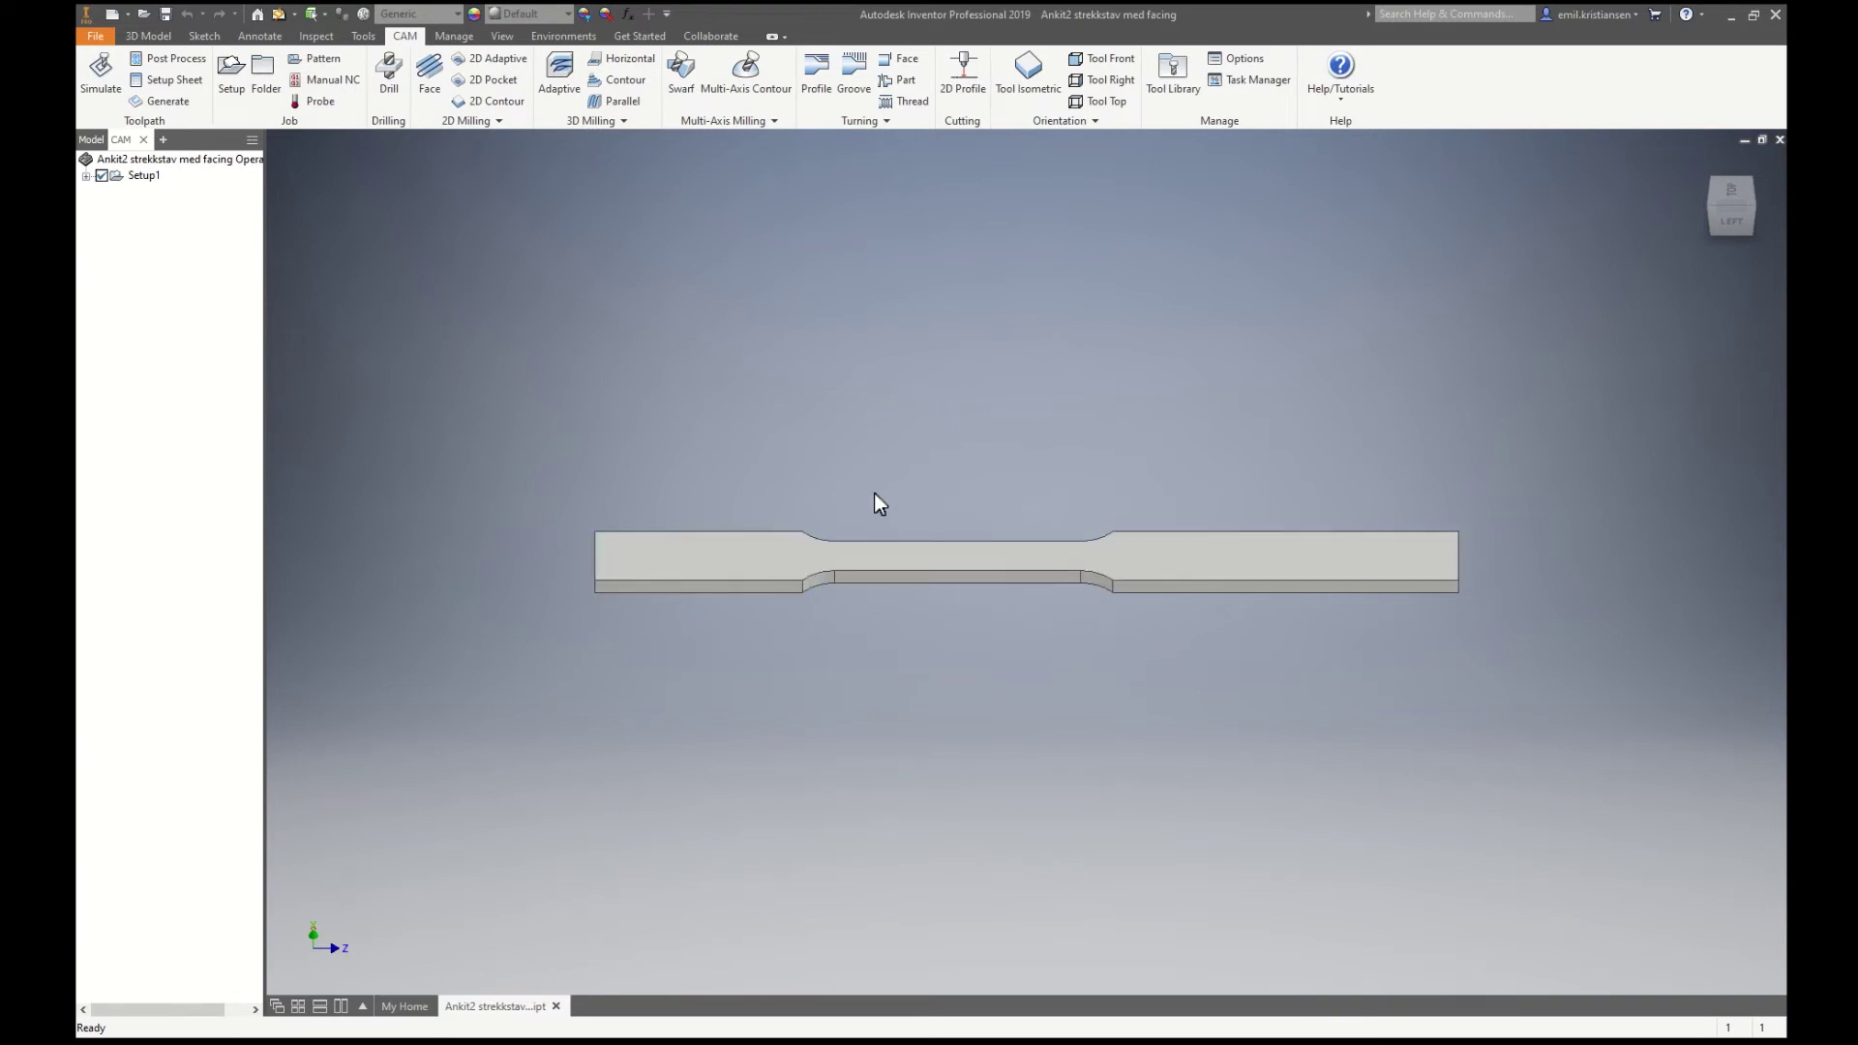
Step: Create a new milling setup whose stock has a 0 mm side offset
click(230, 79)
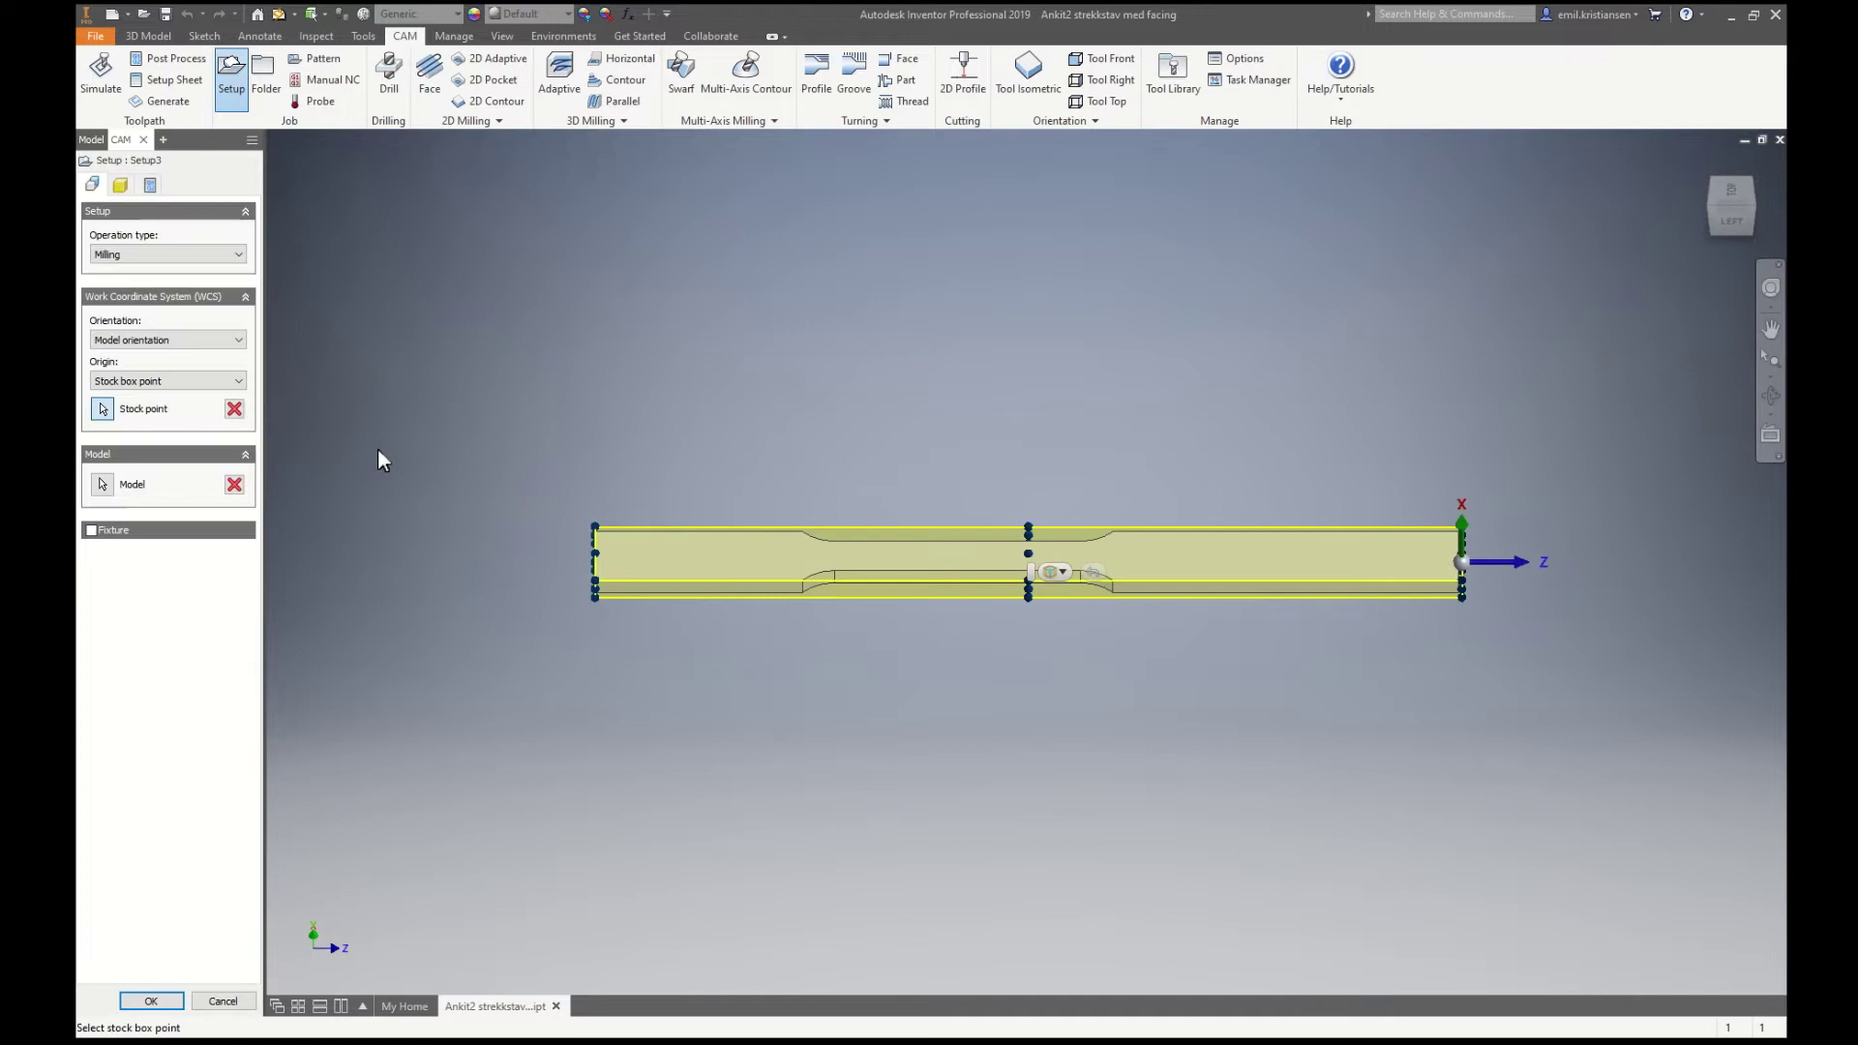
click(119, 185)
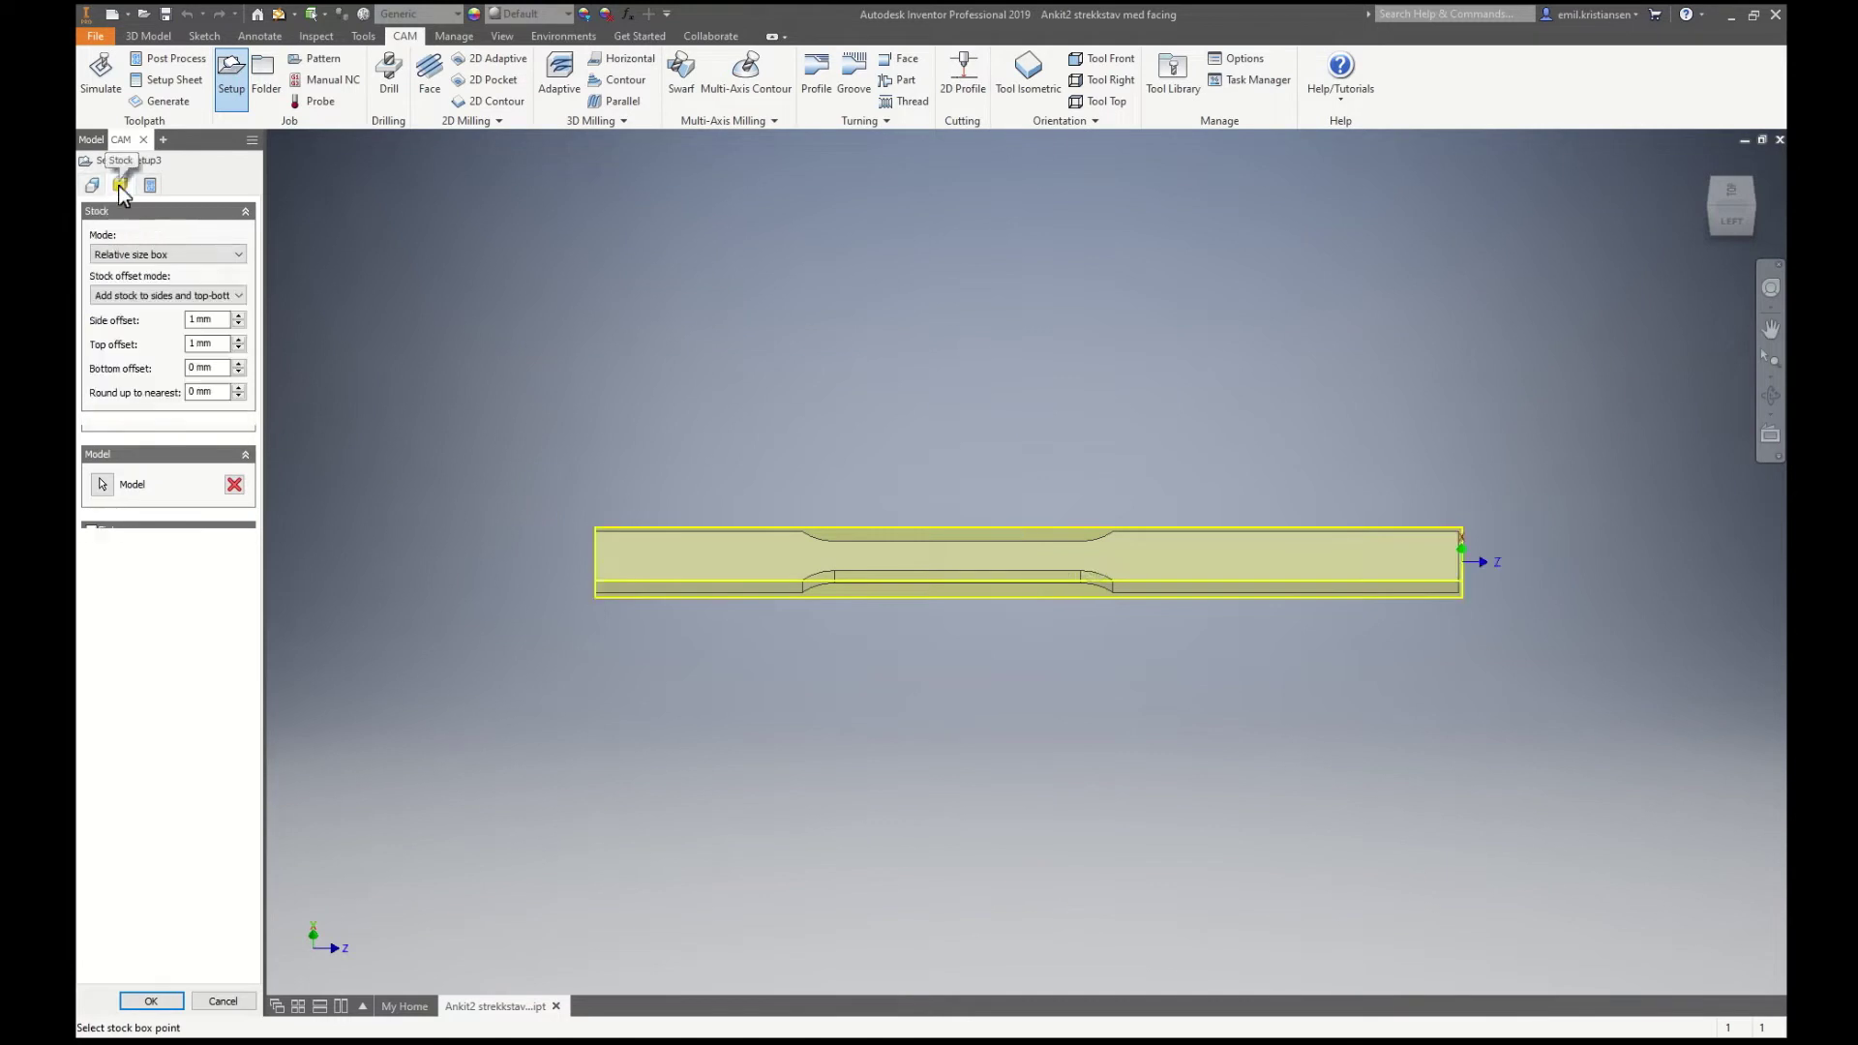
click(238, 325)
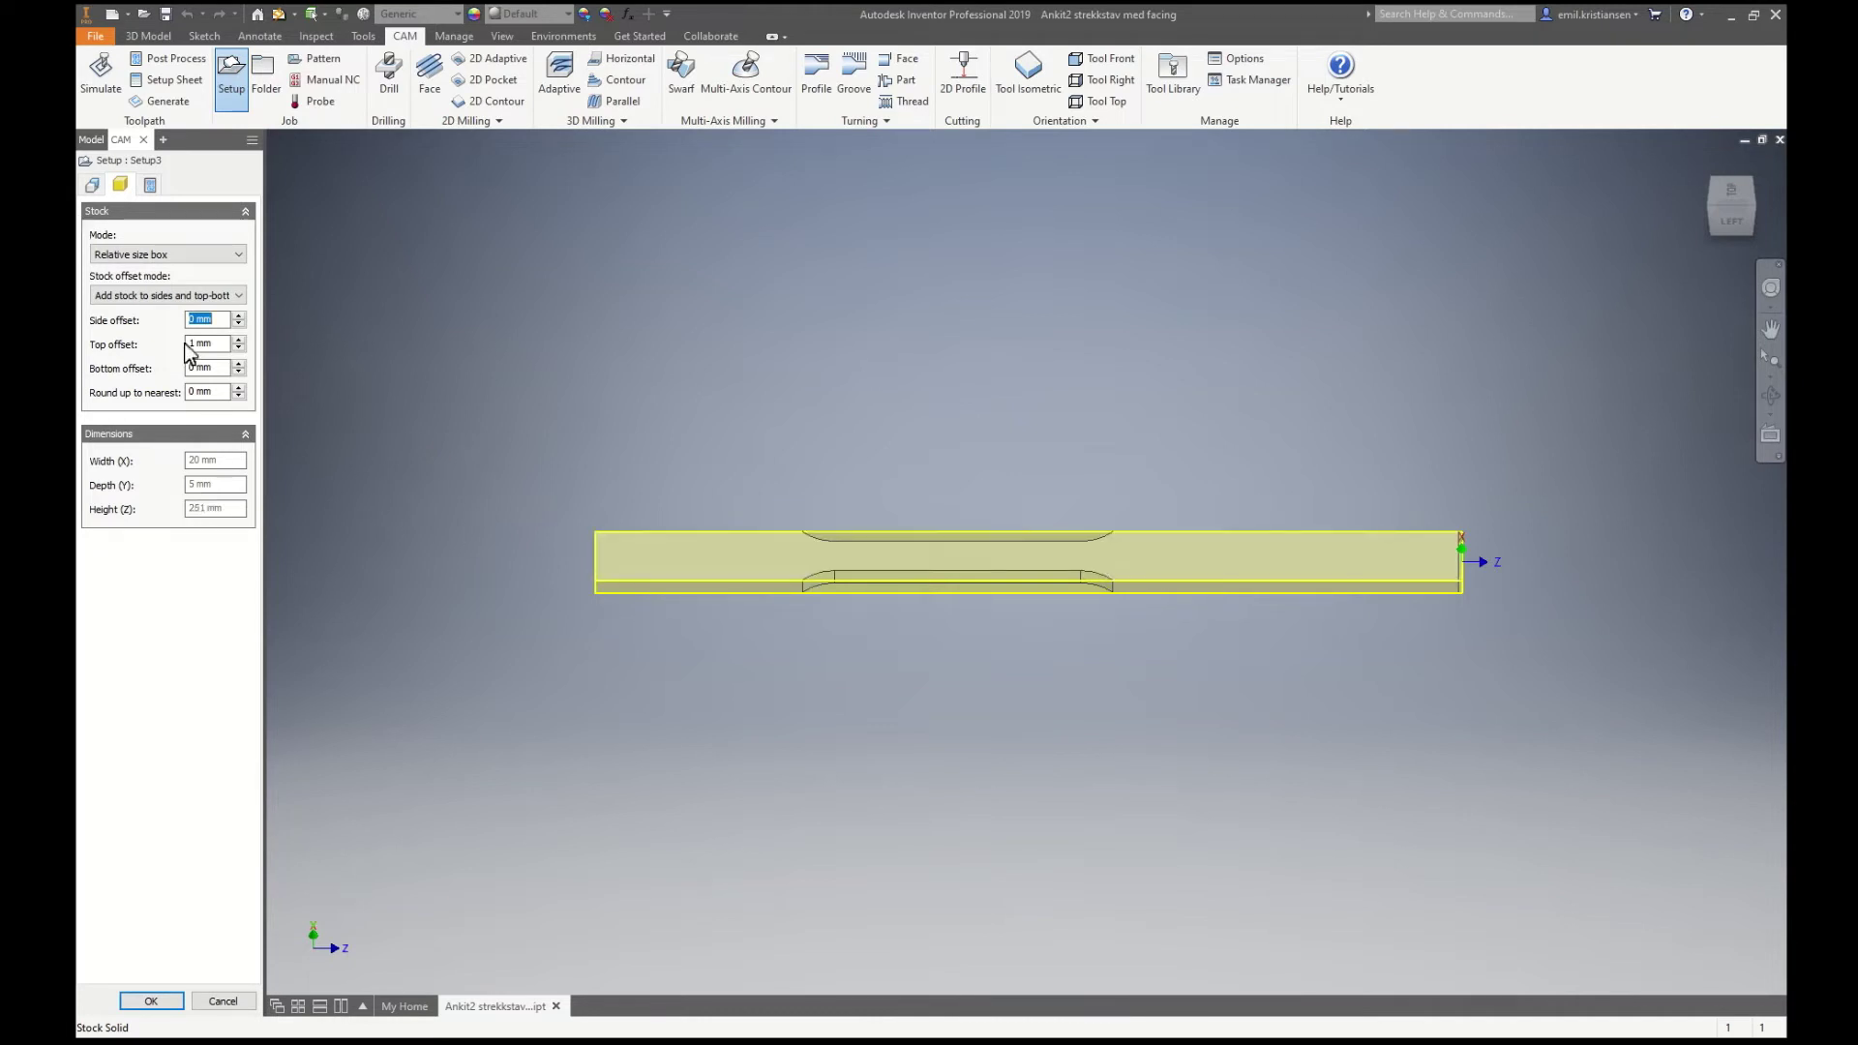
click(91, 186)
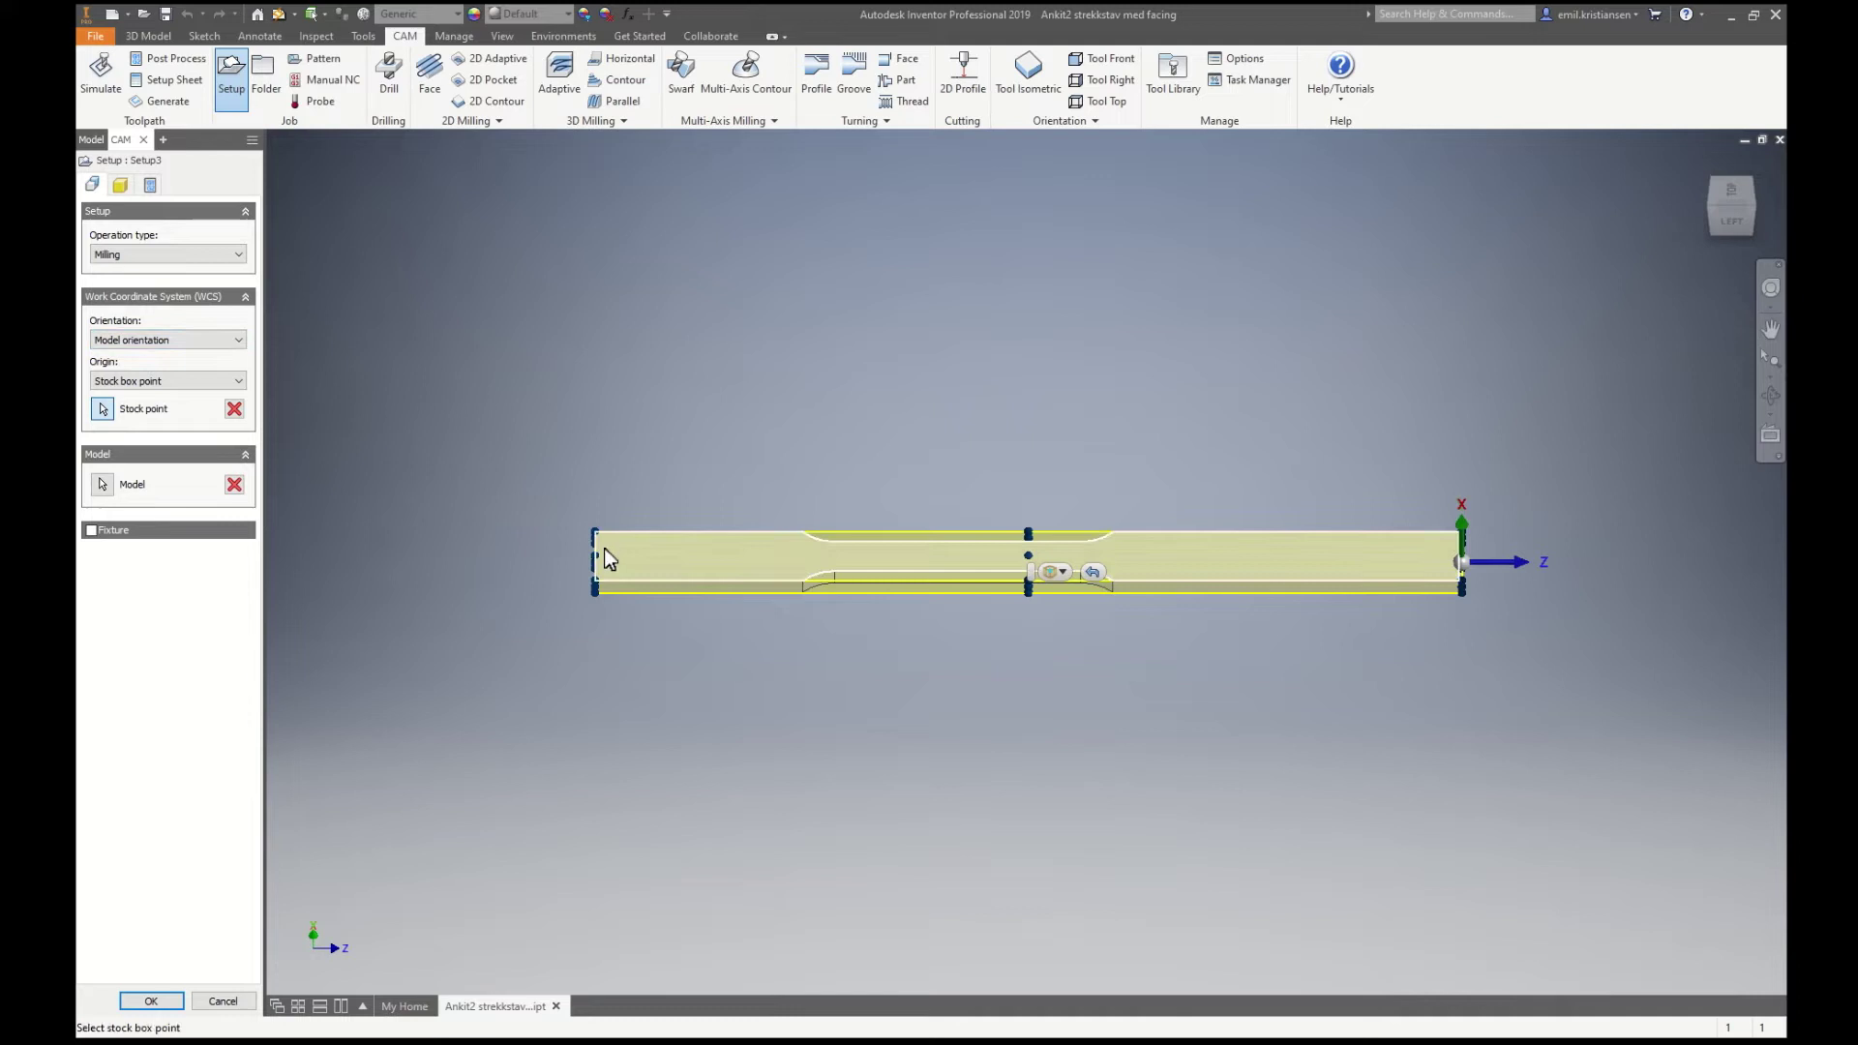
Step: Place the work origin at the stock box point on the bar's end, with Z from the end face
shift+middle_drag(606, 558, 710, 548)
scroll(694, 558, down, 5)
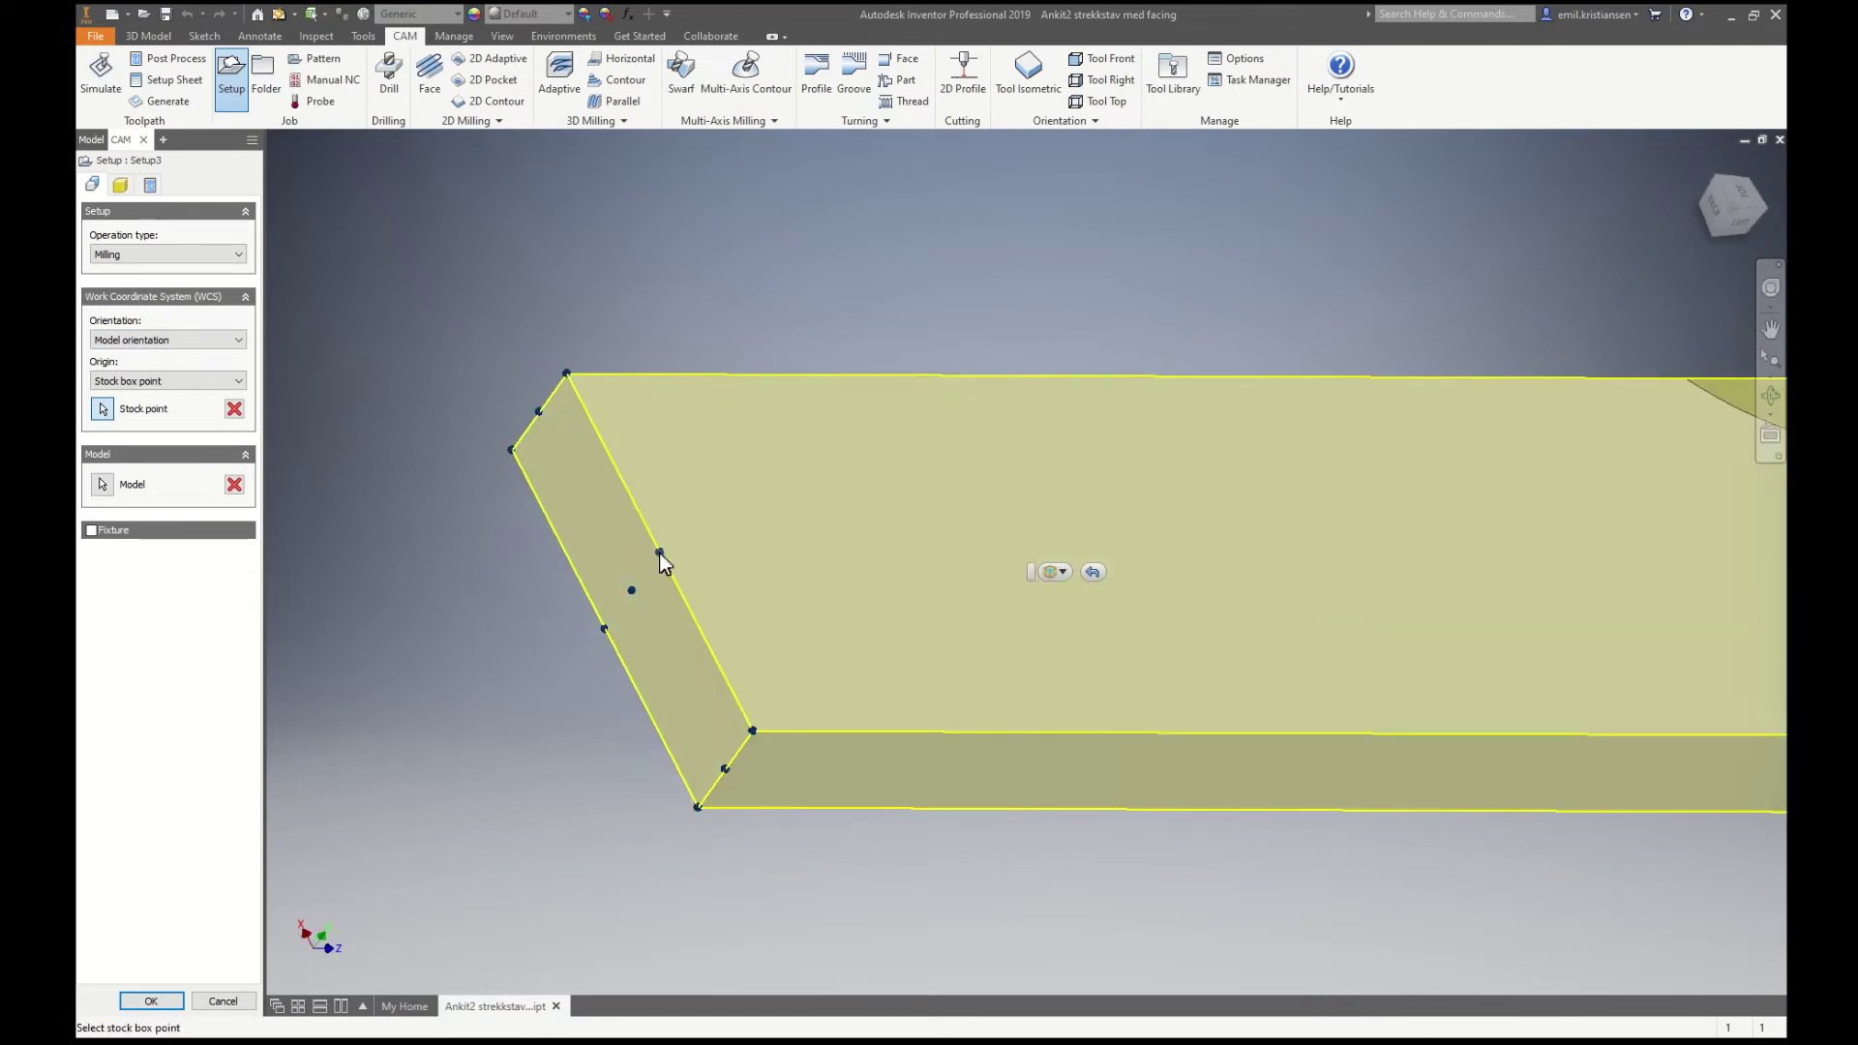
click(659, 553)
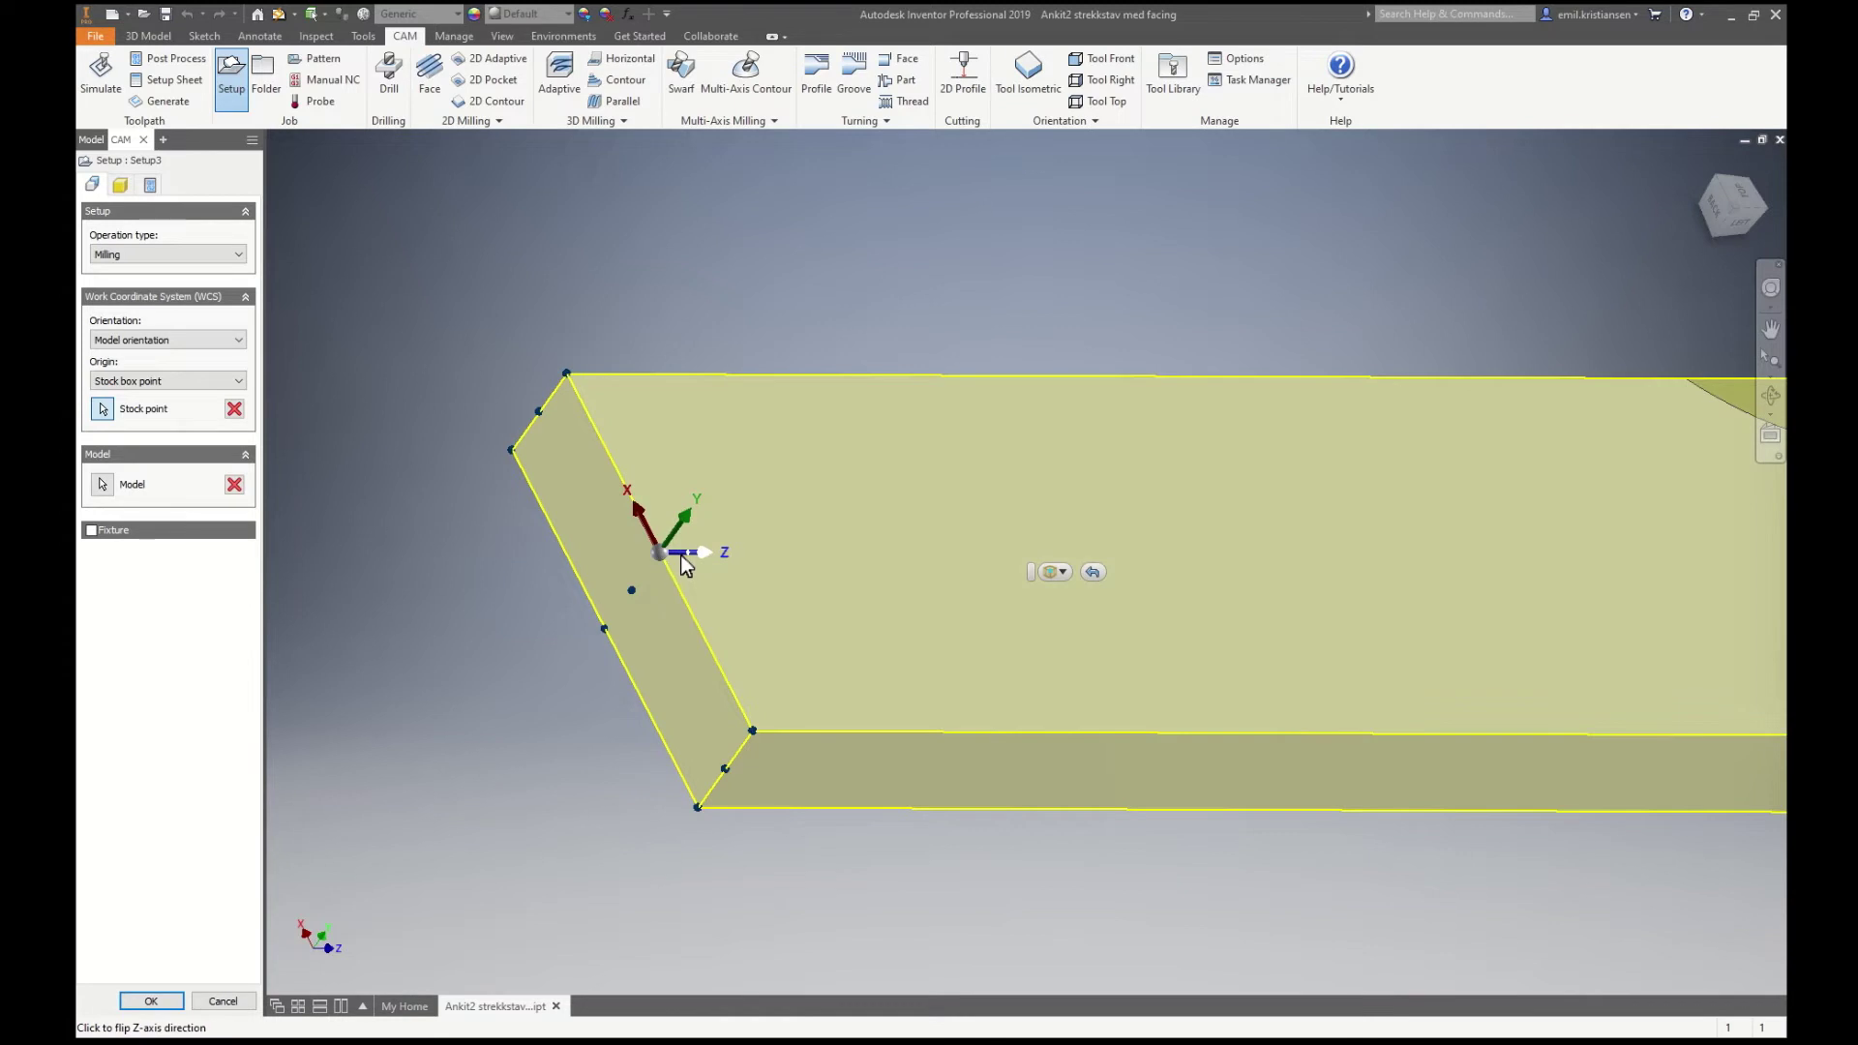
click(681, 555)
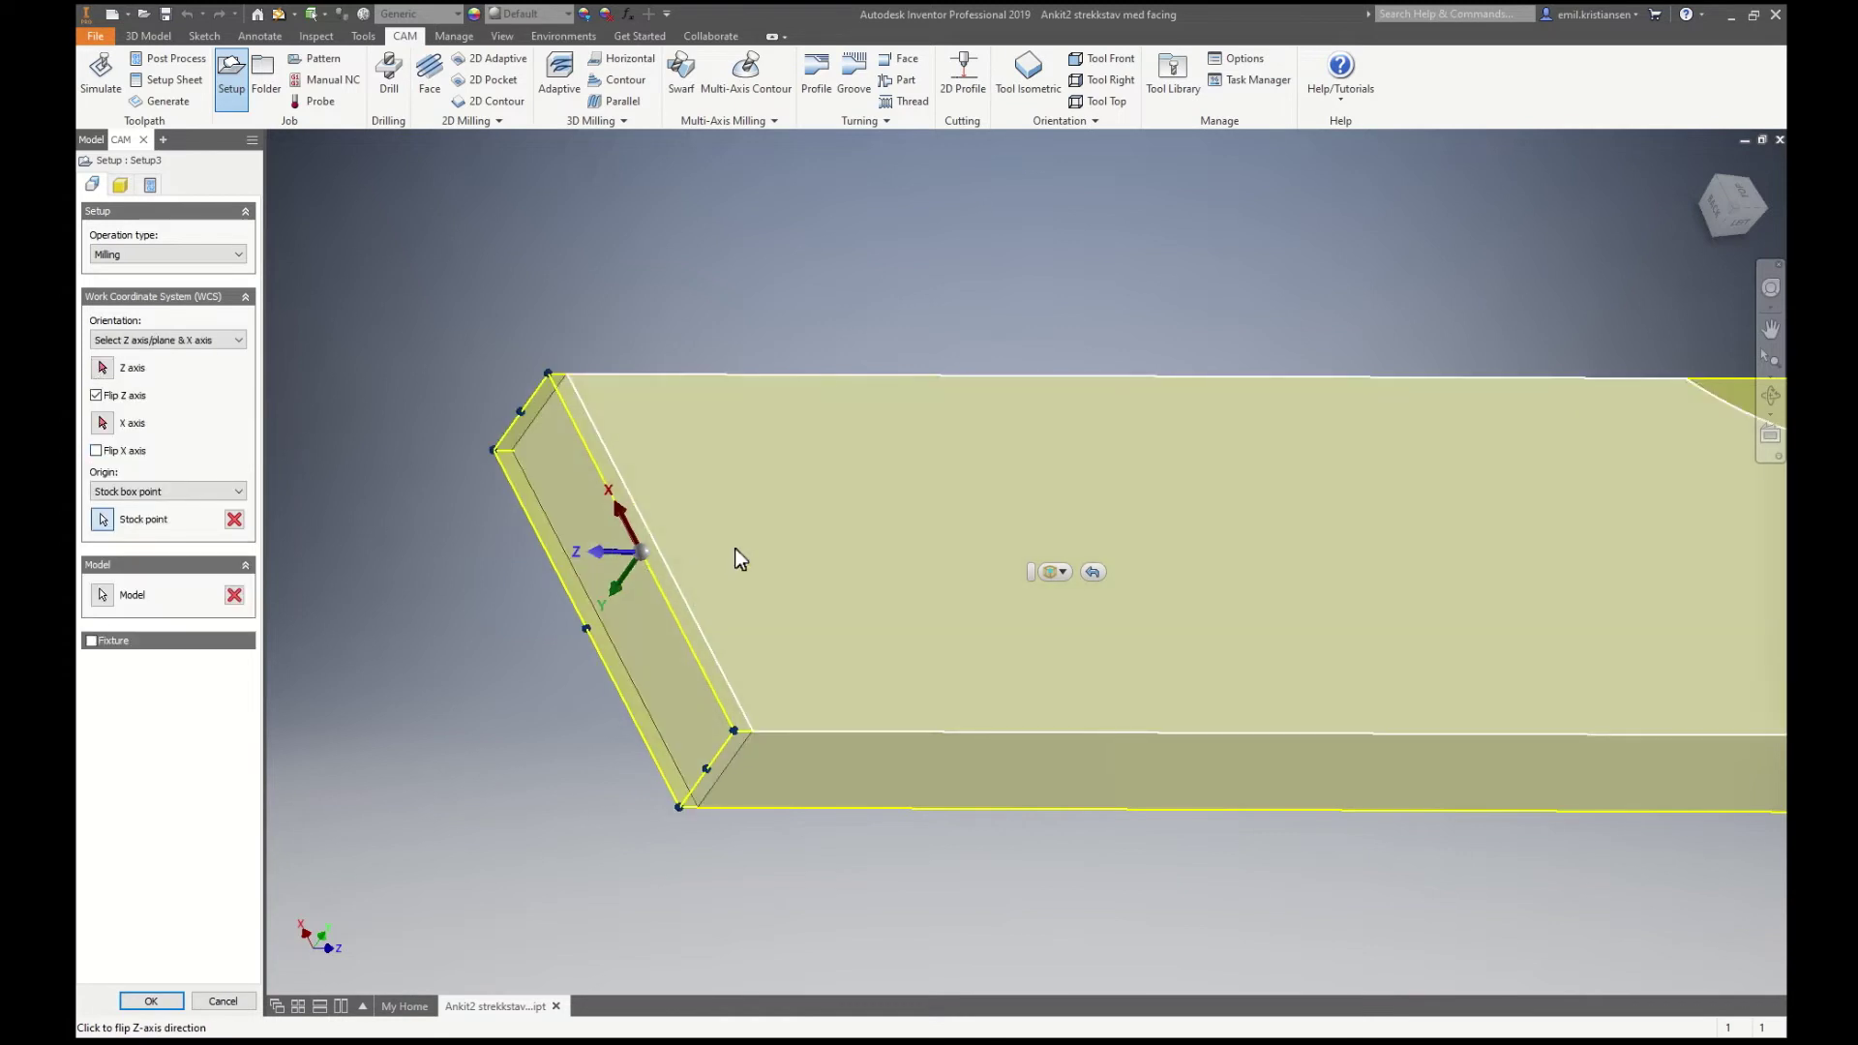
click(631, 554)
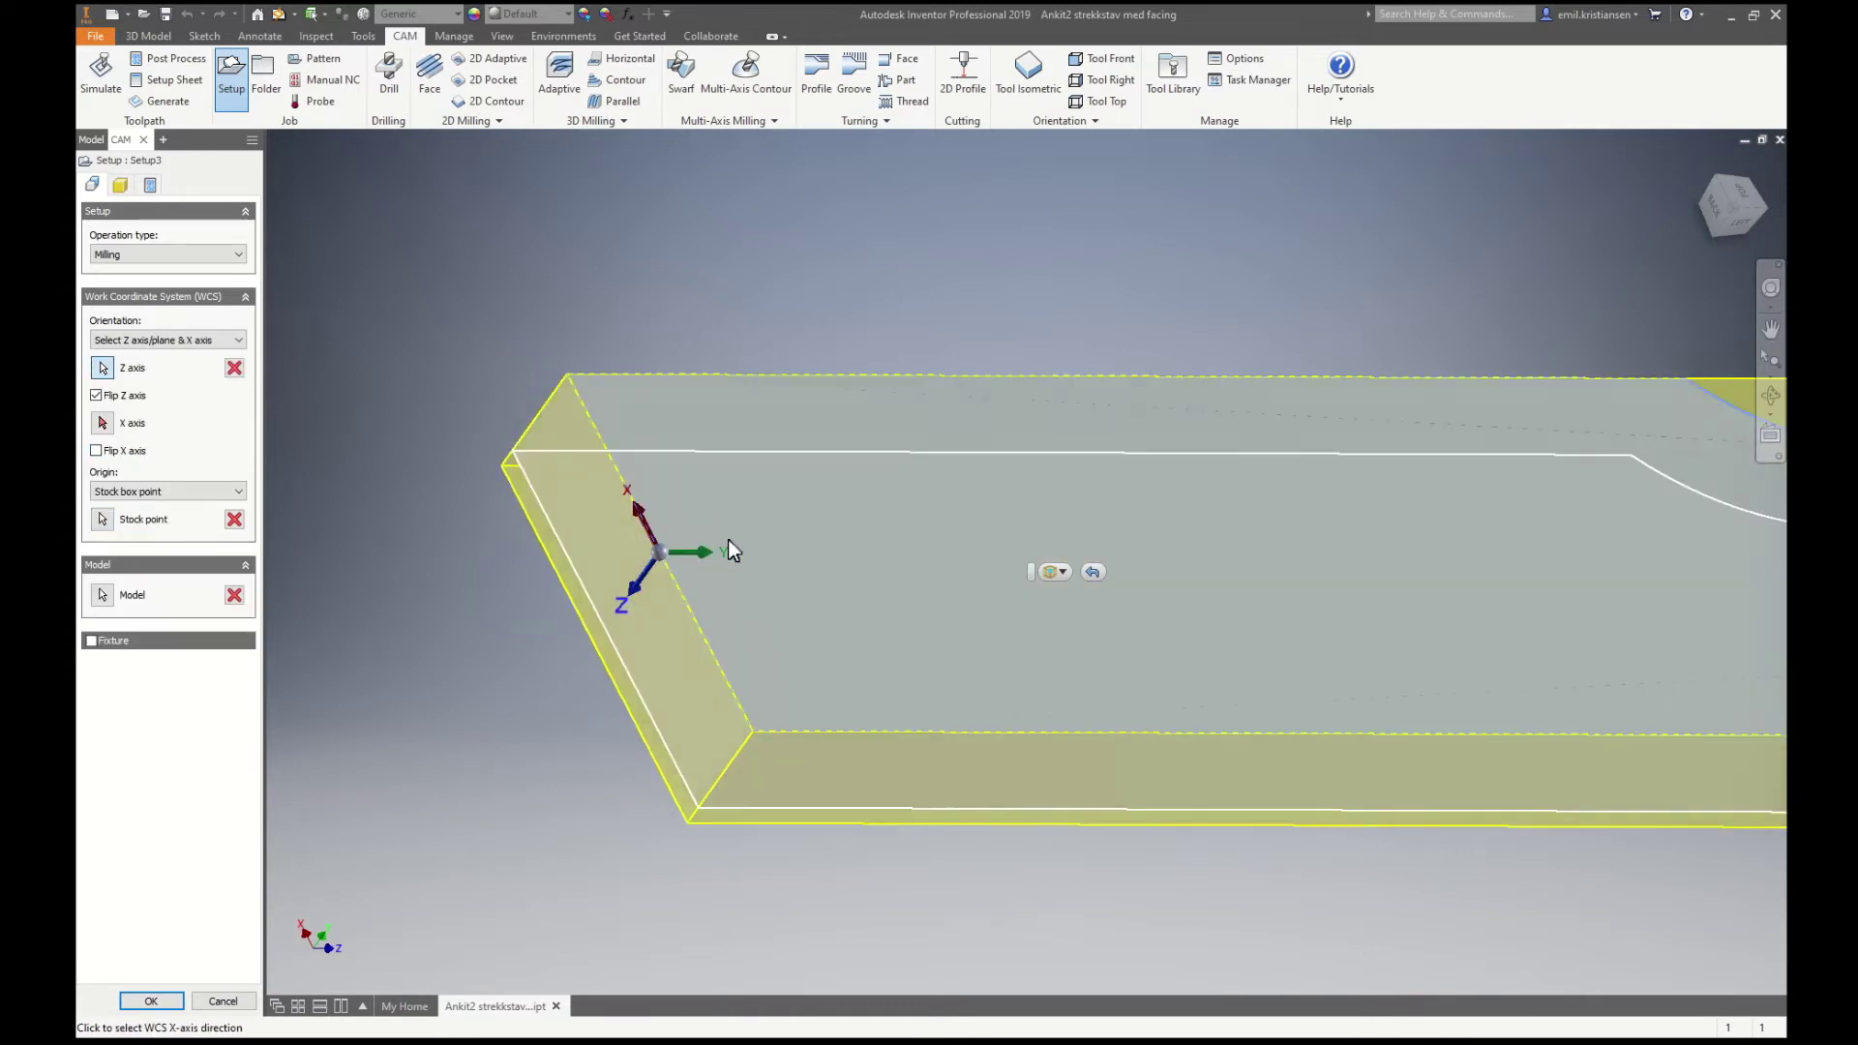
click(96, 394)
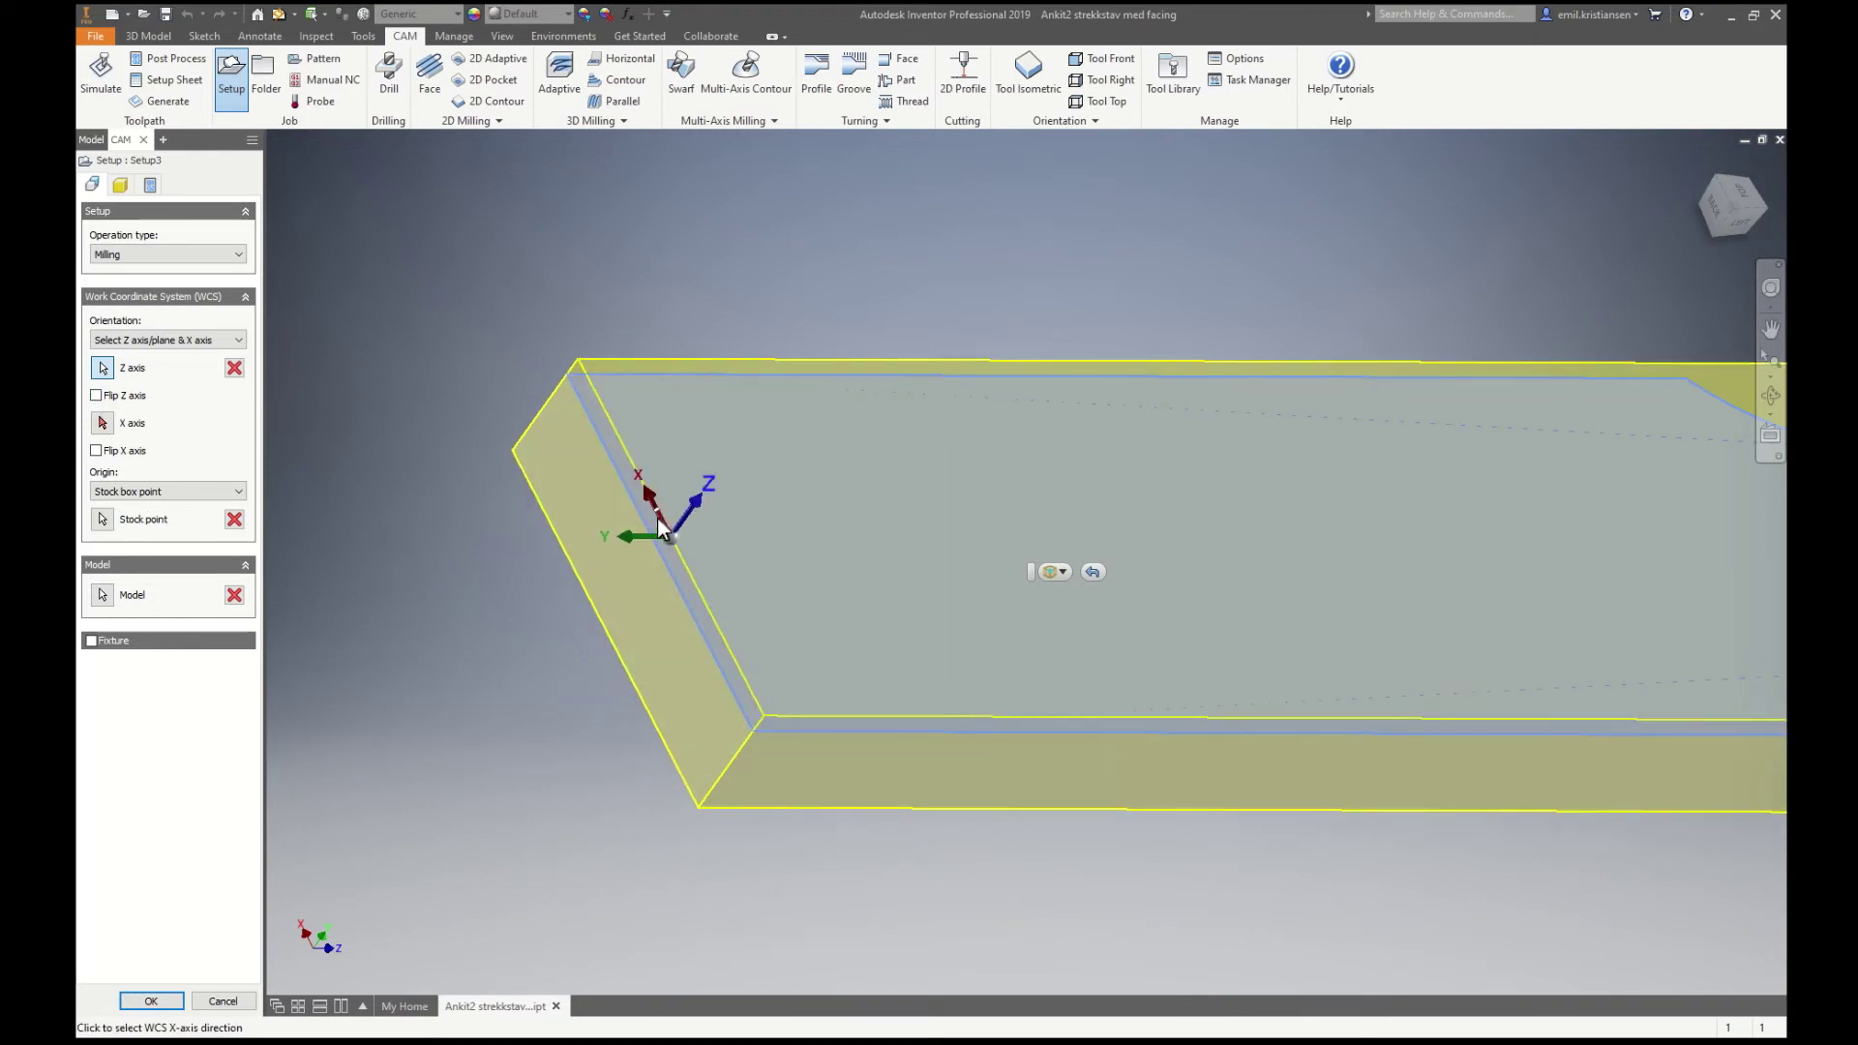
Step: Take the X axis from the end face edge and flip it to run along the bar
click(658, 515)
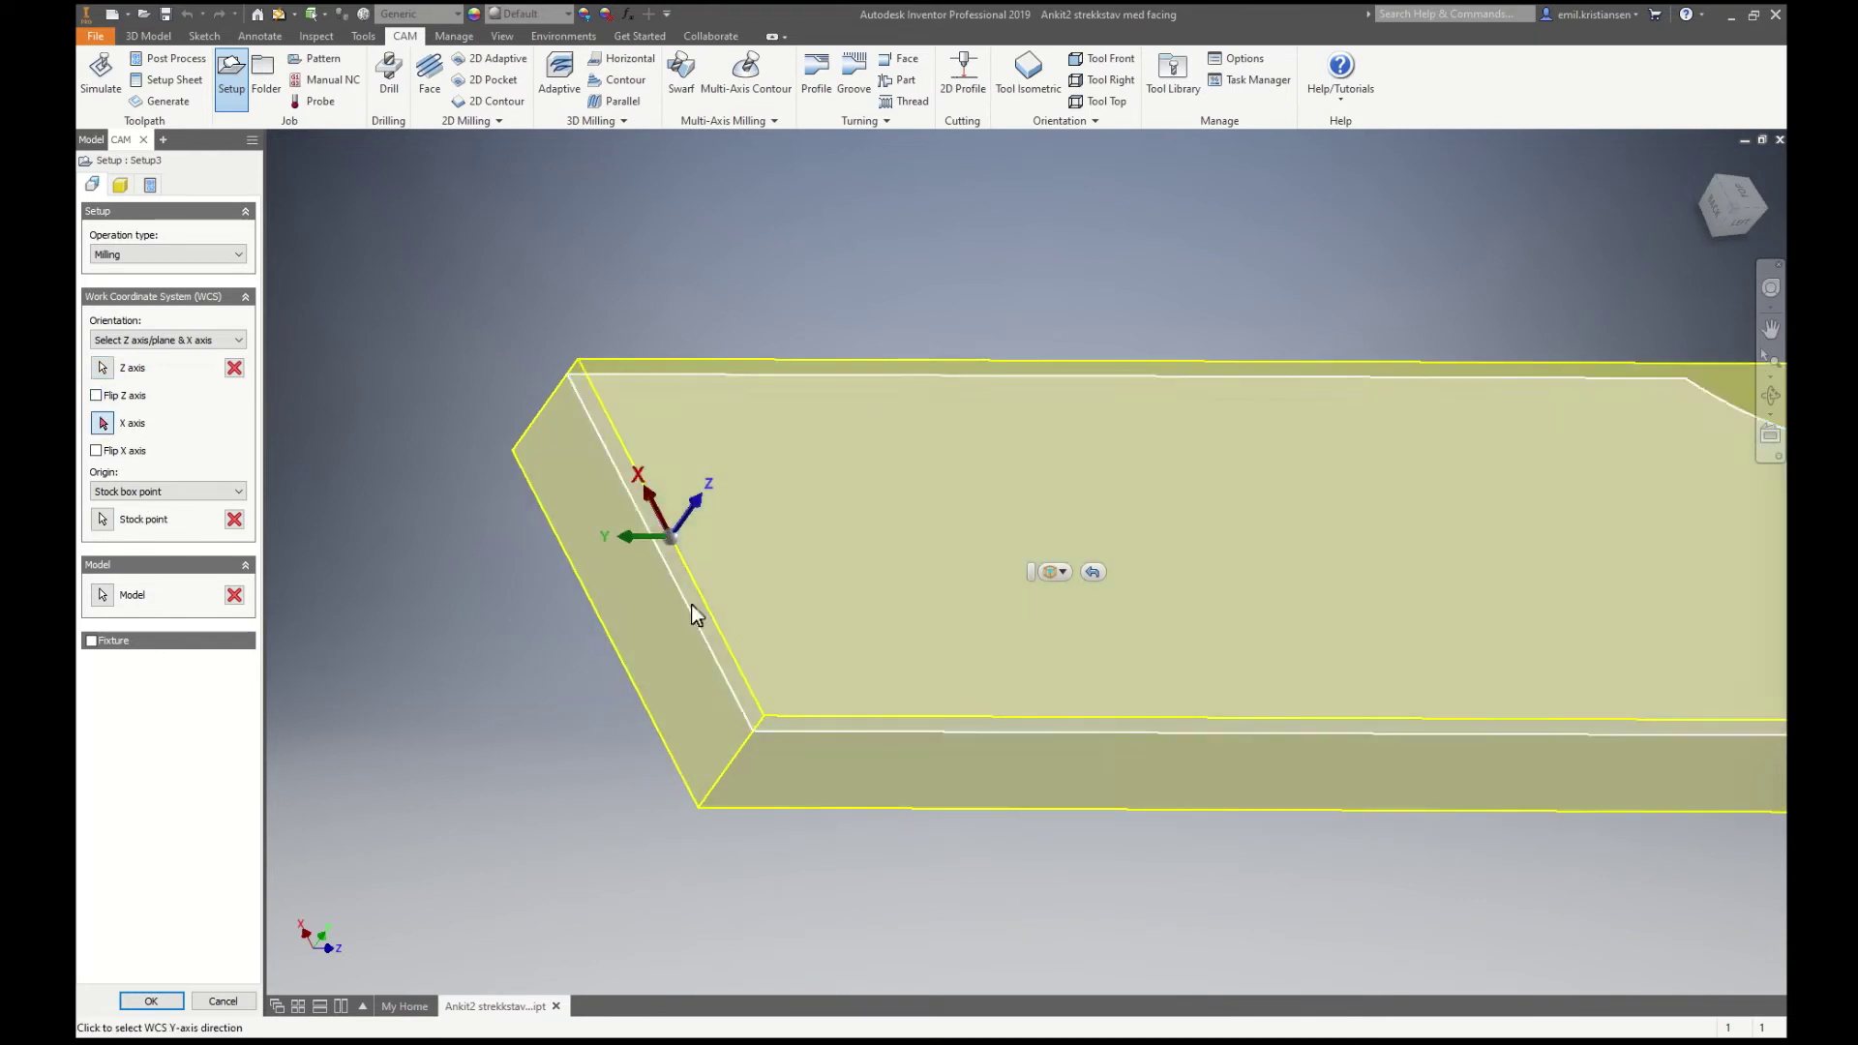
click(708, 721)
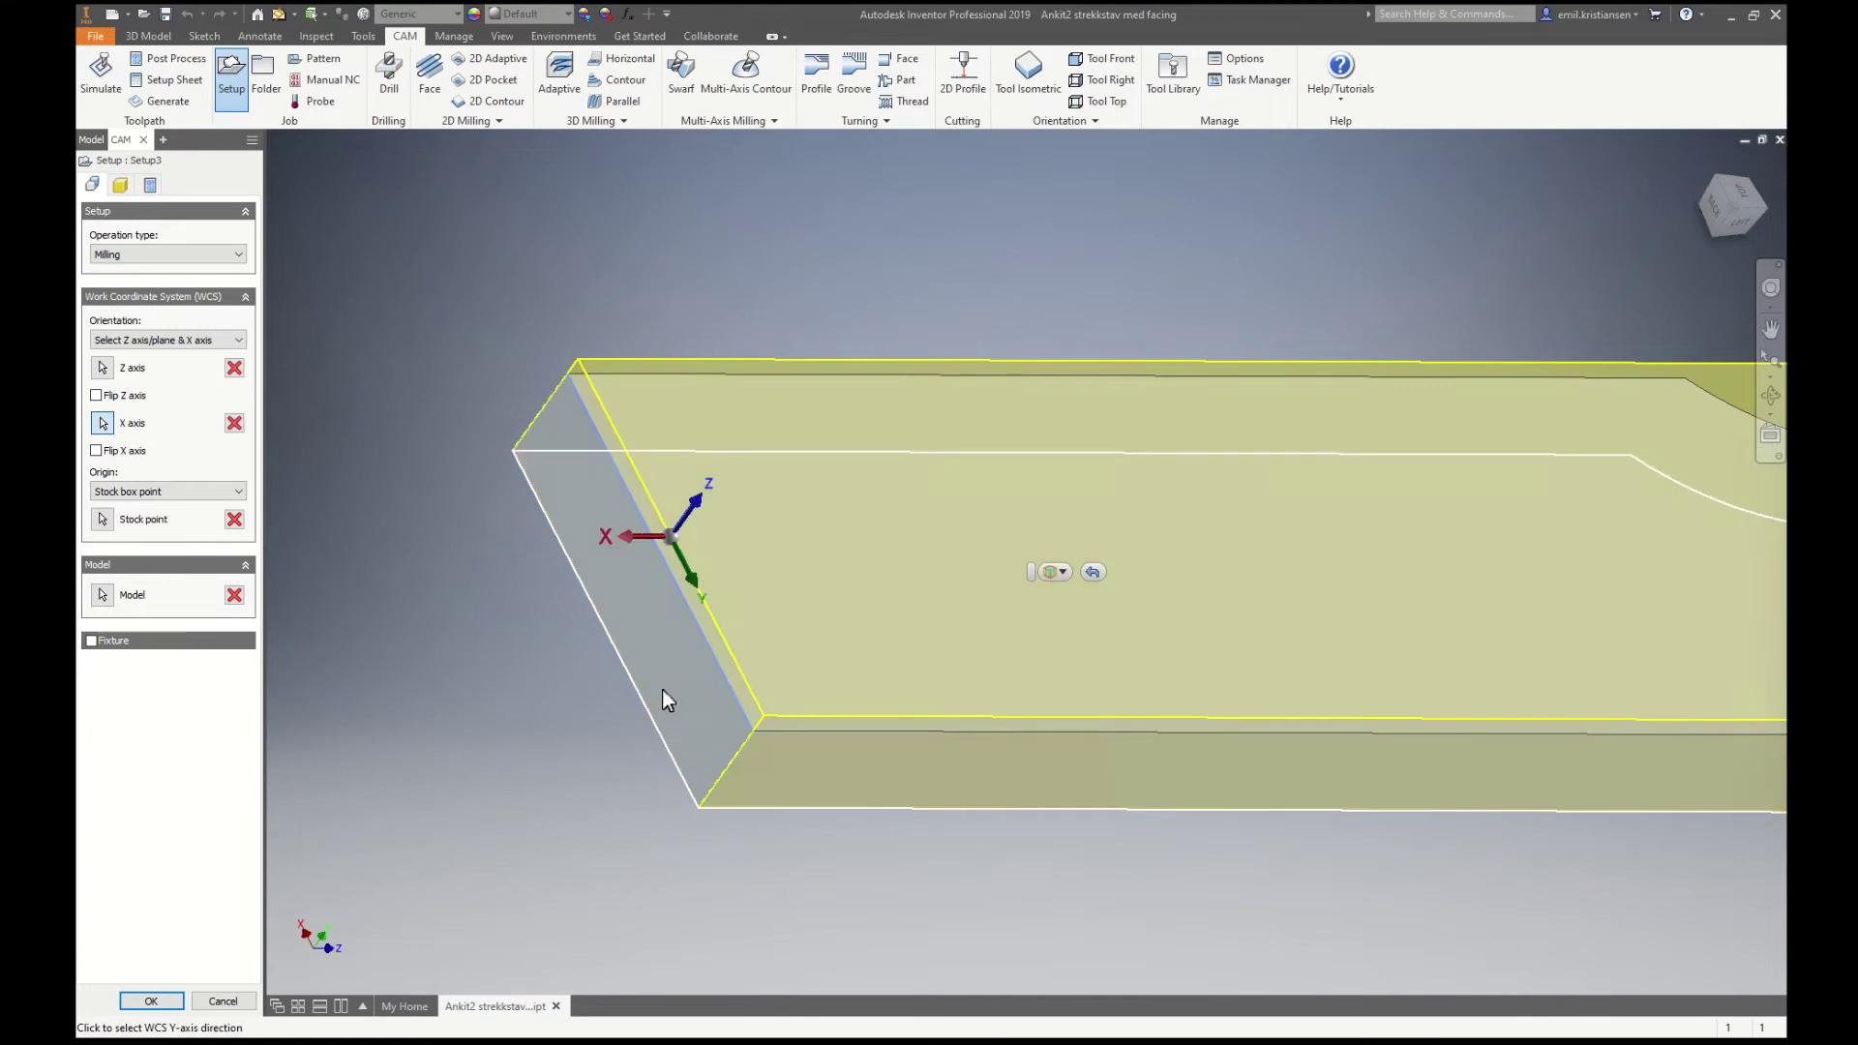
click(95, 452)
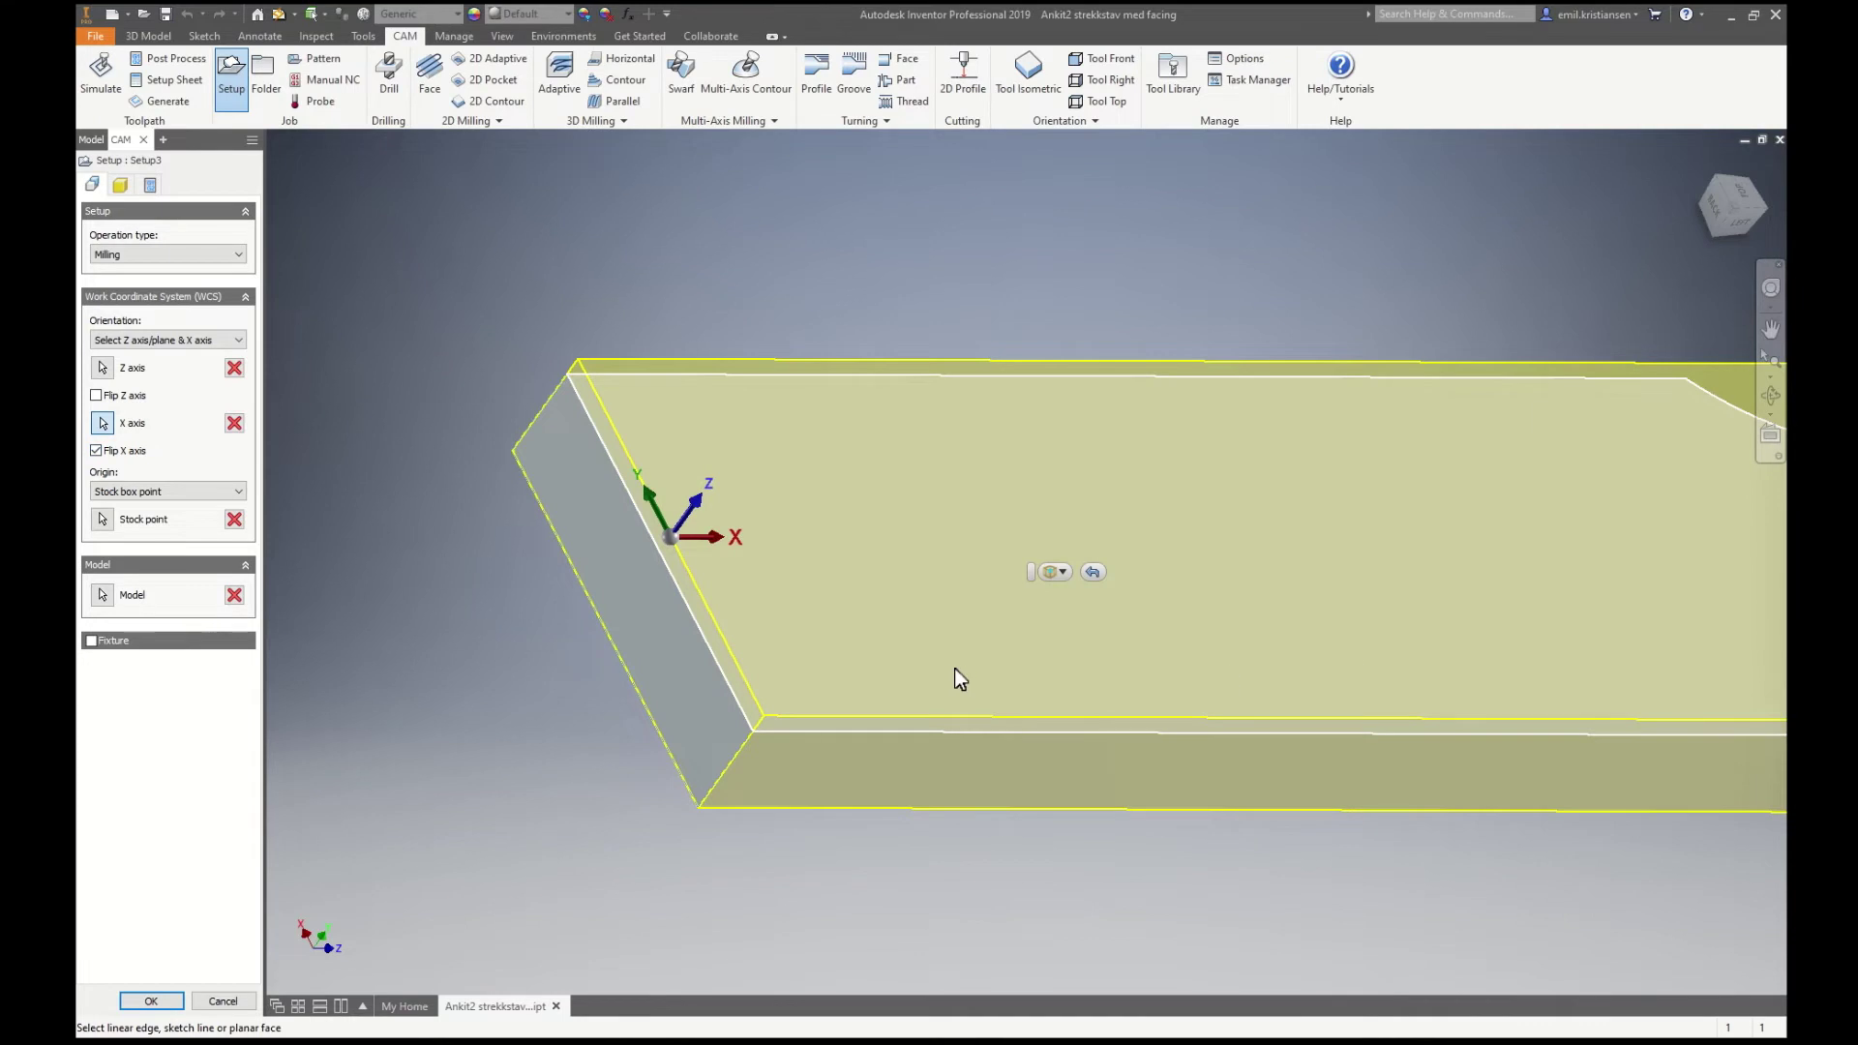
shift+middle_drag(978, 676, 925, 687)
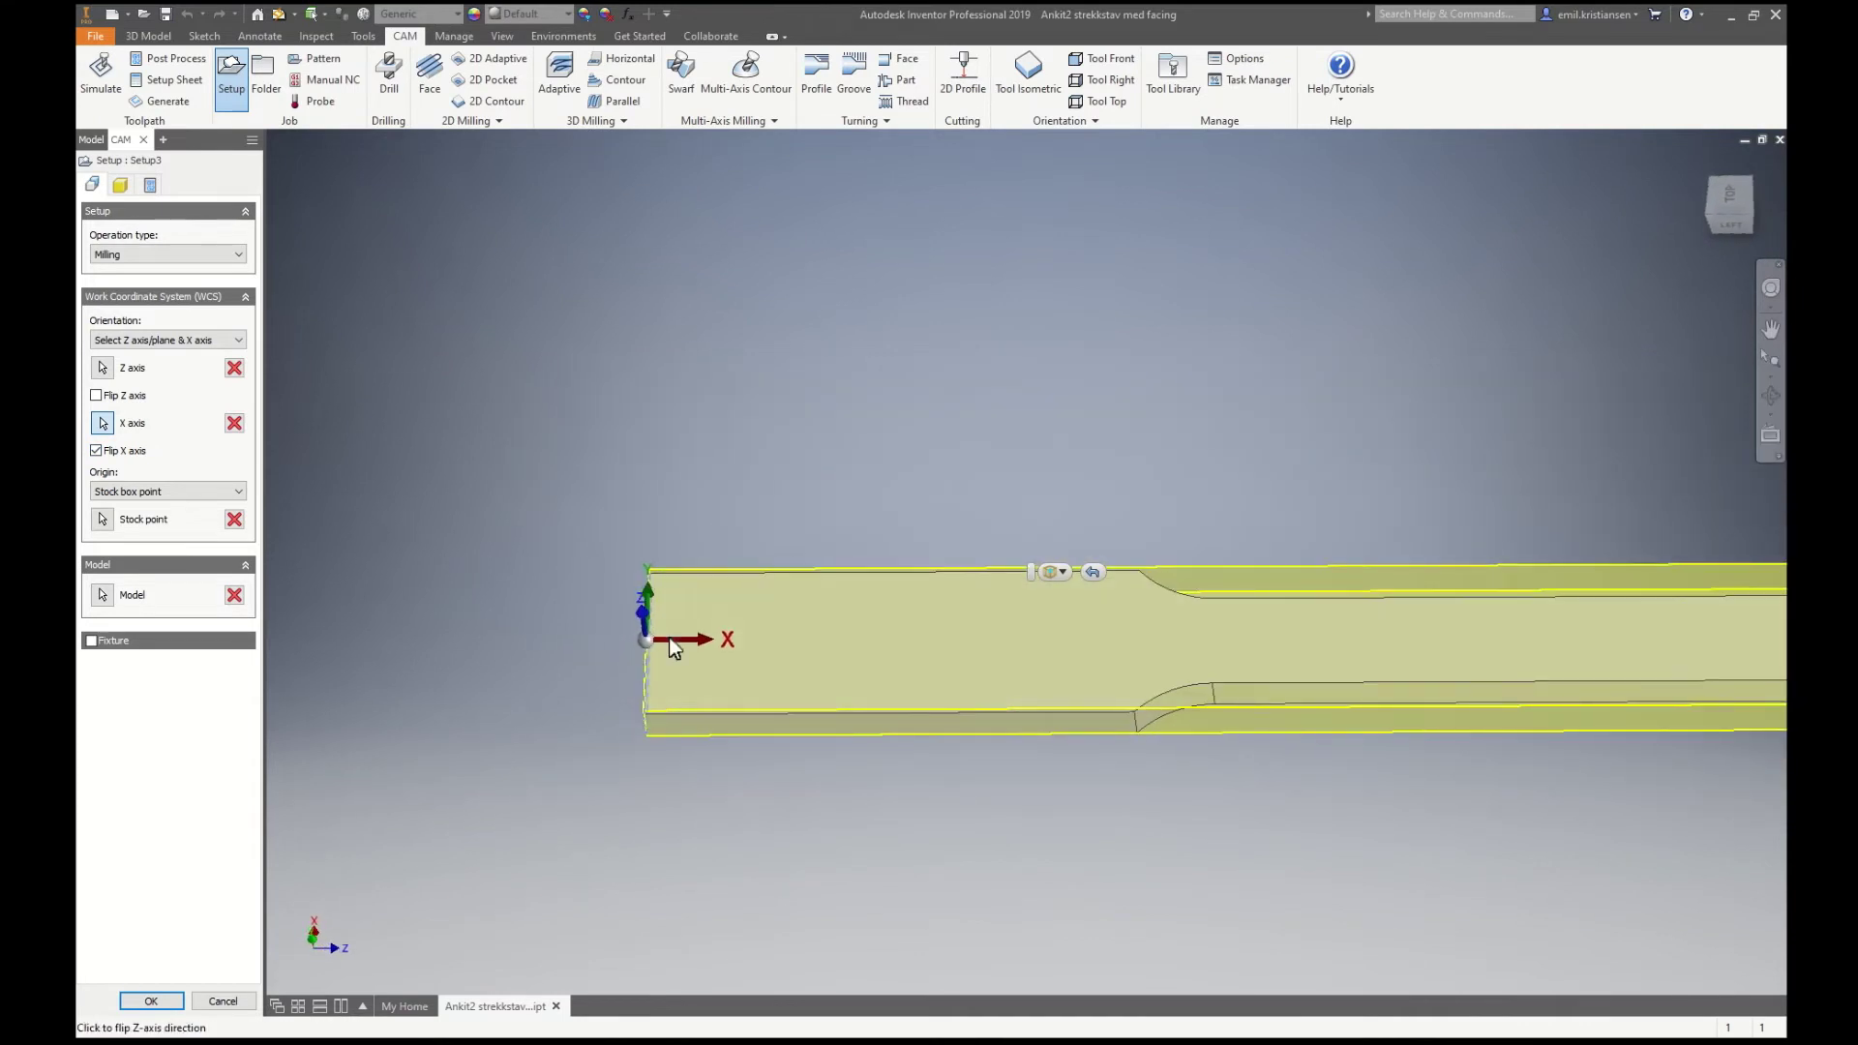
middle_drag(1184, 627, 922, 576)
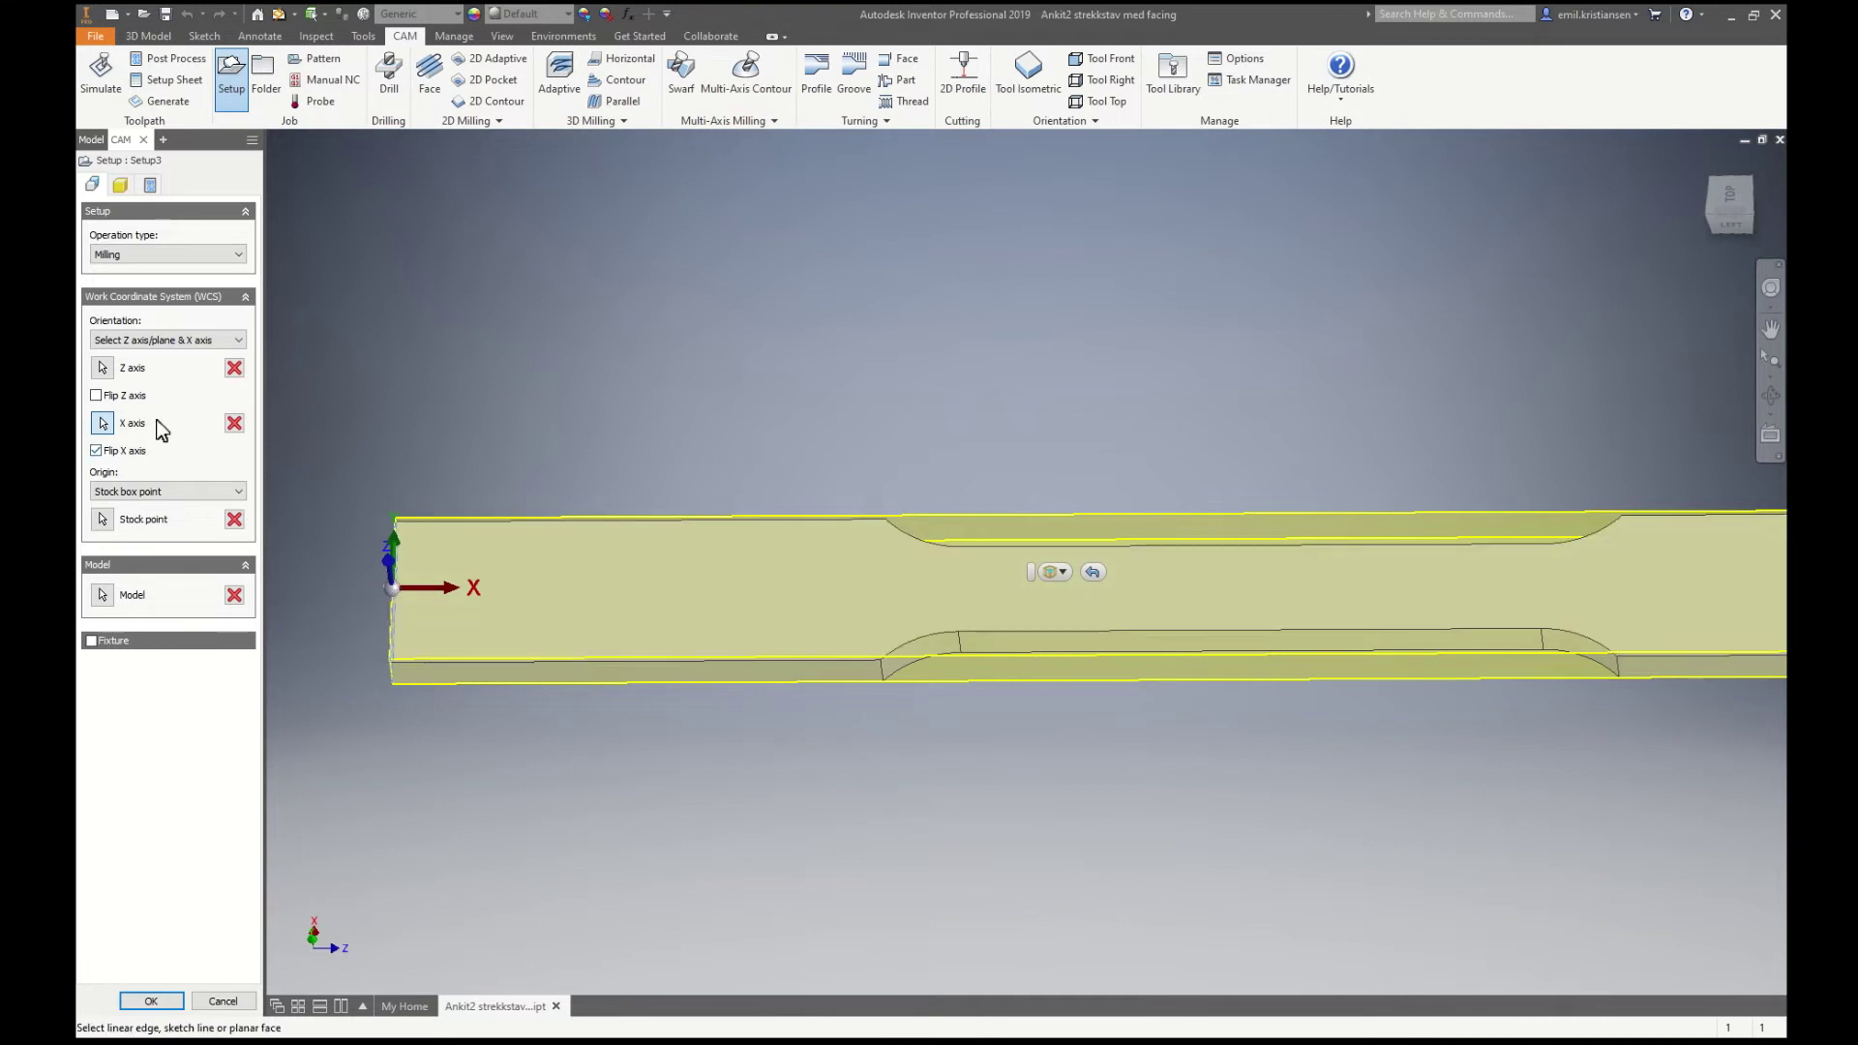
click(152, 1002)
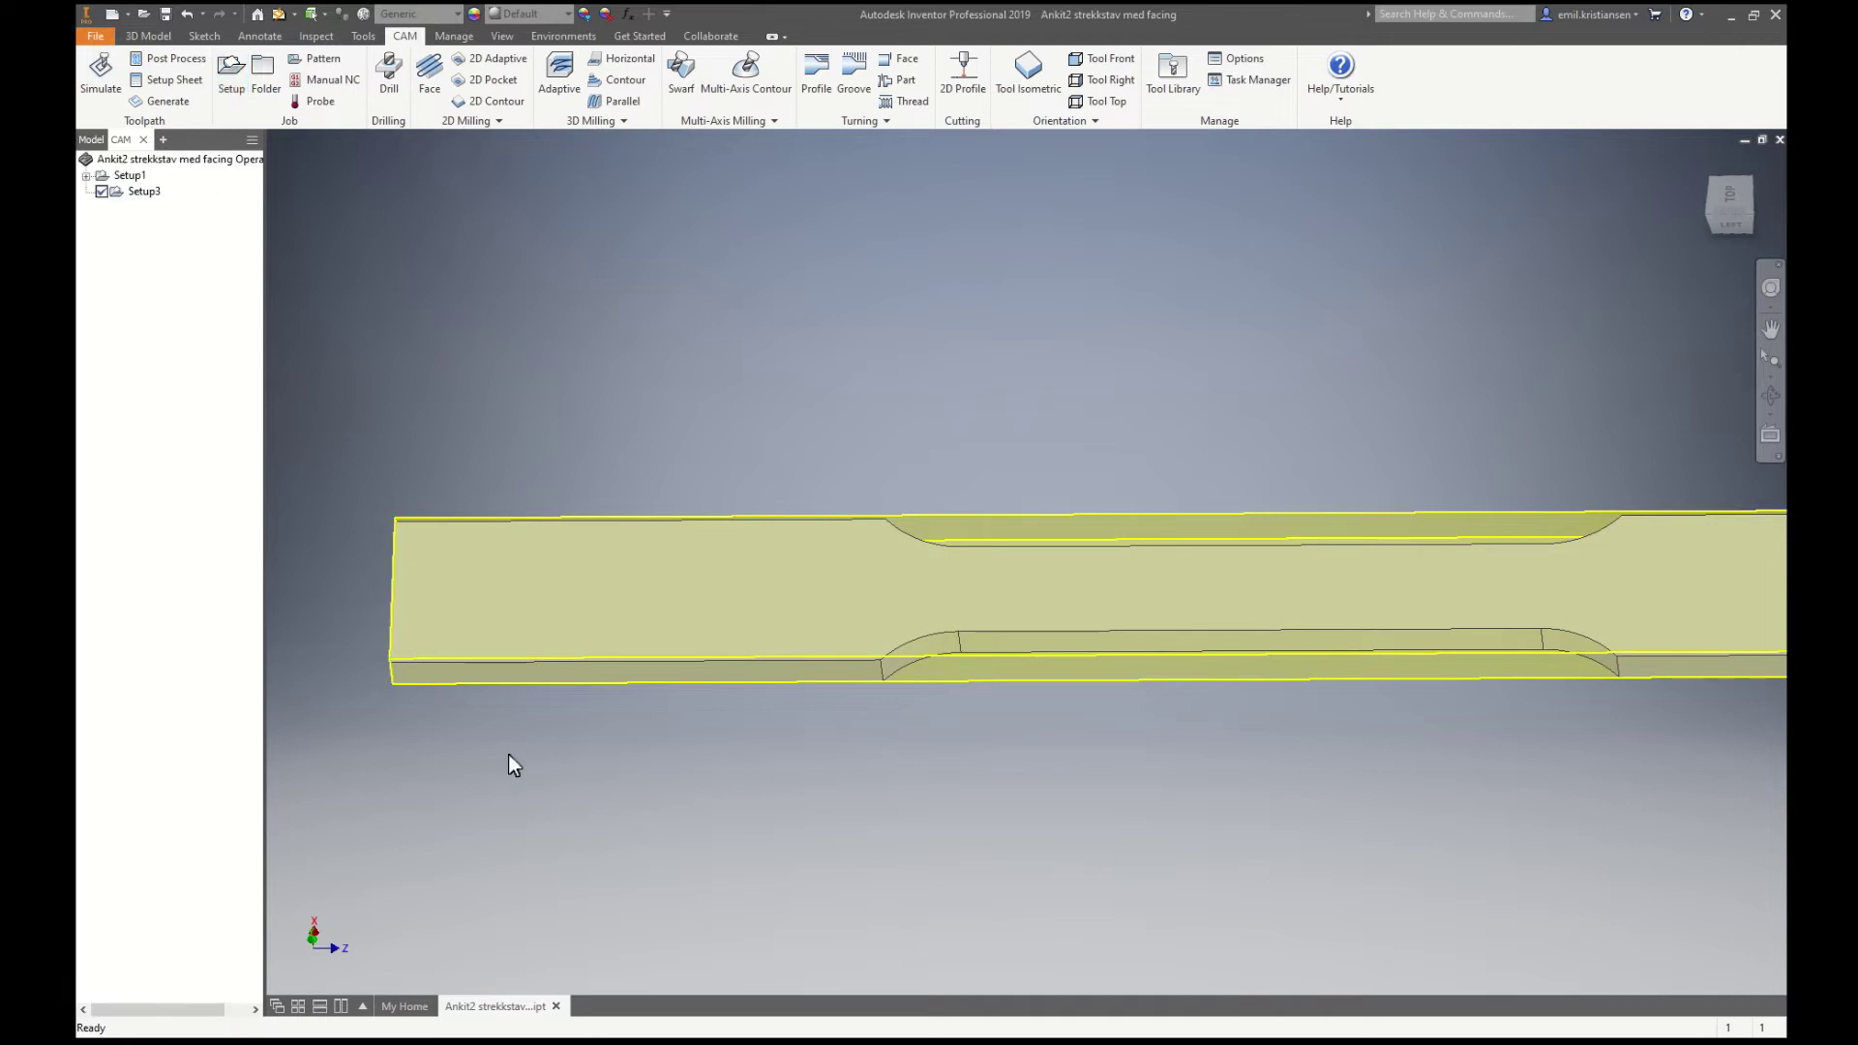
double_click(137, 192)
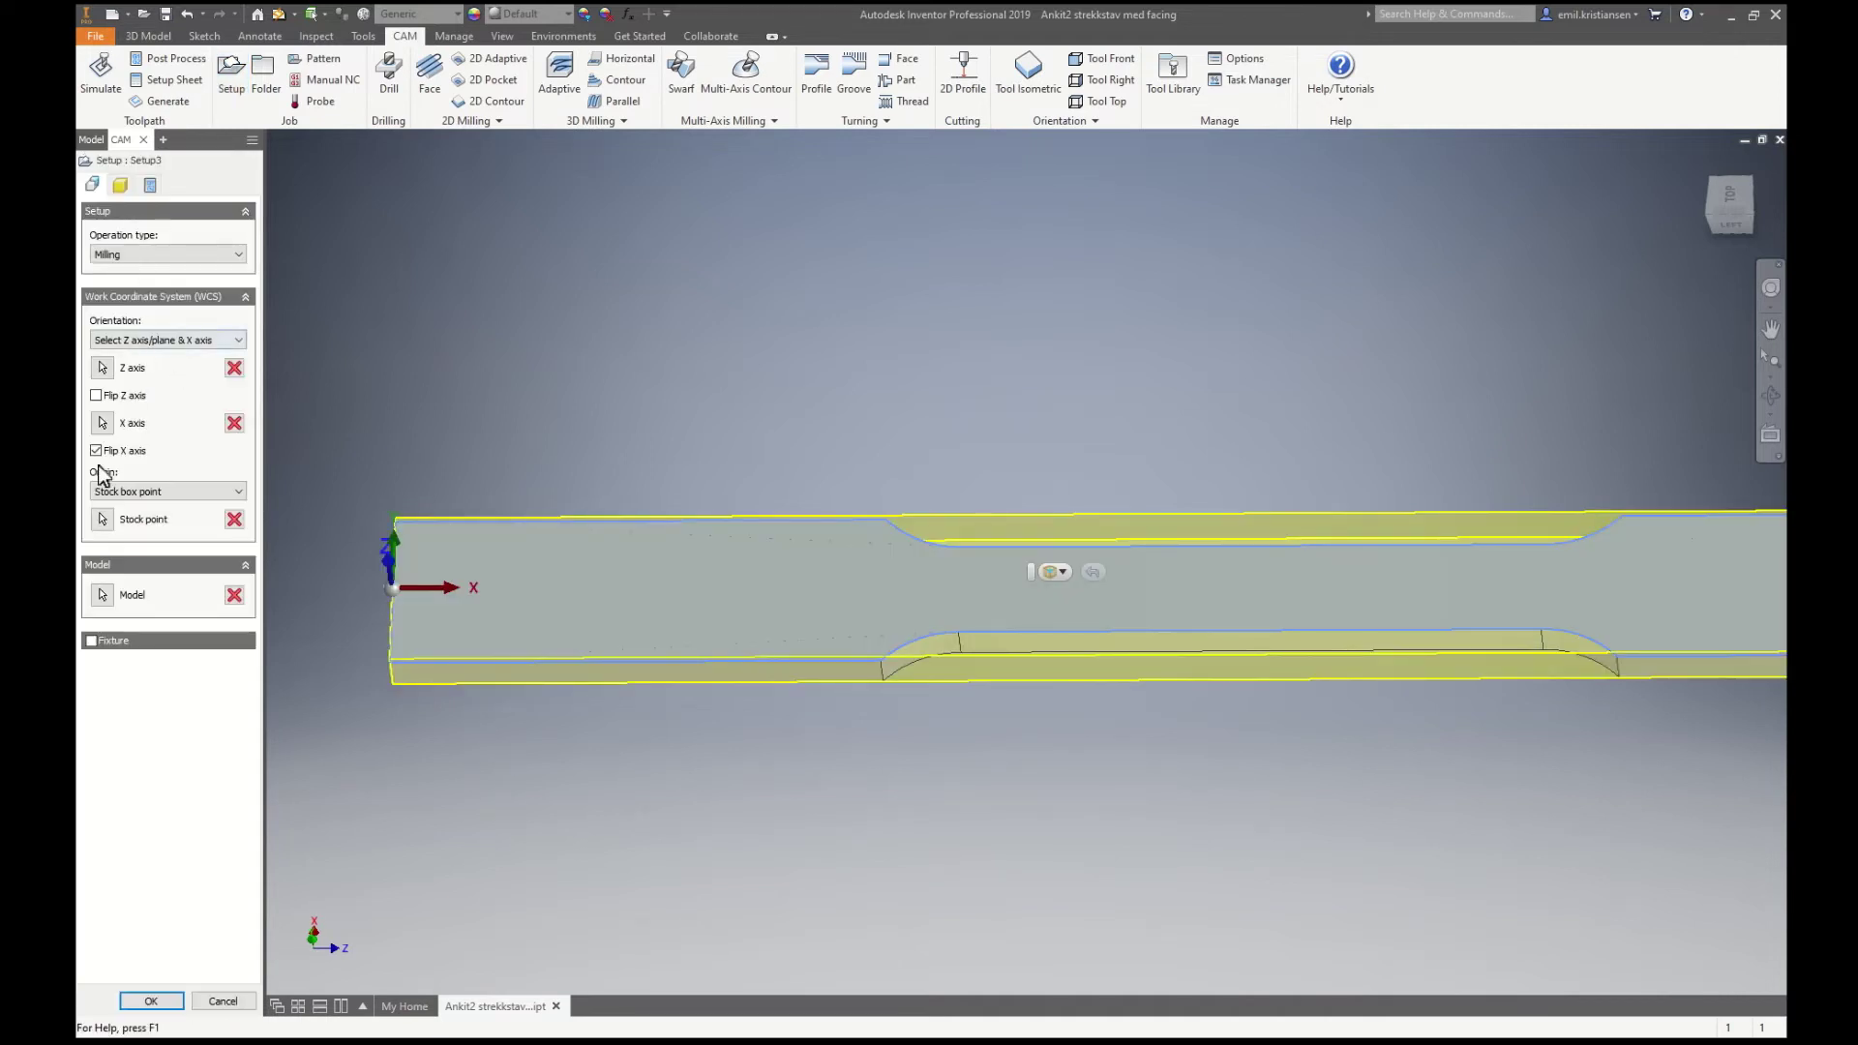
click(120, 185)
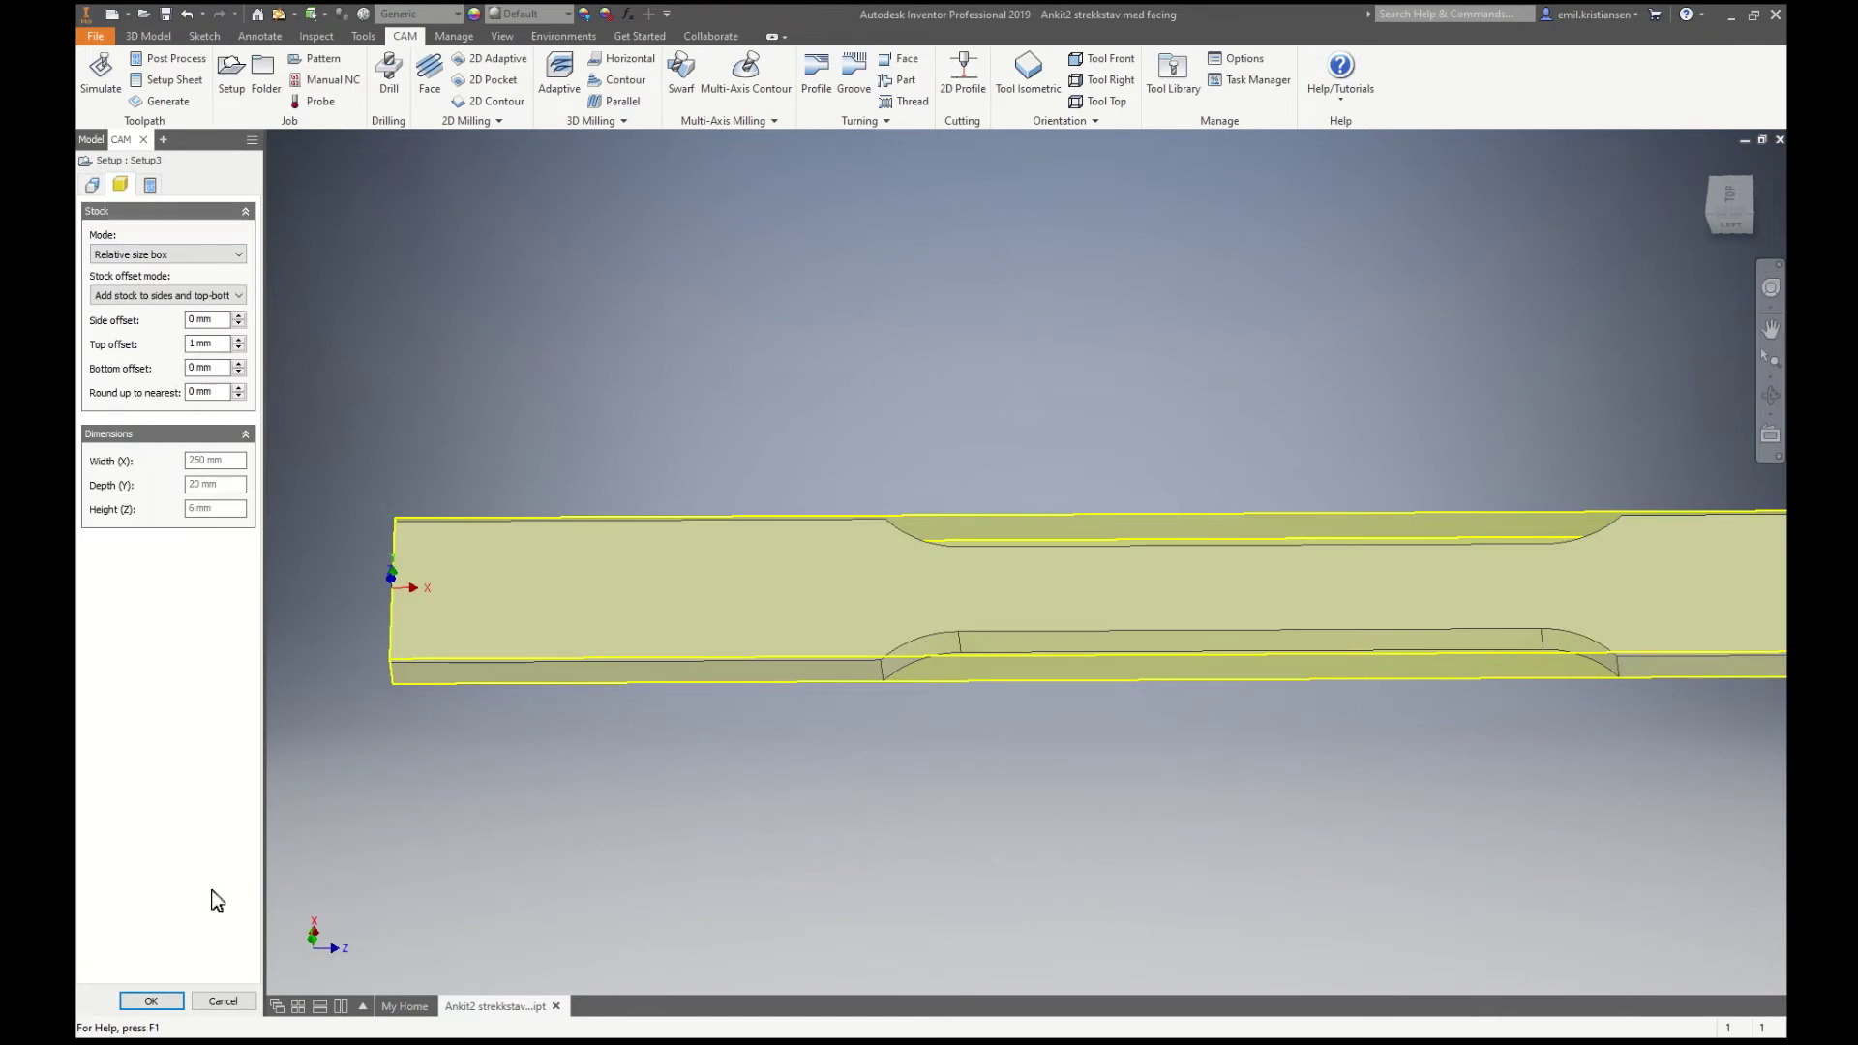
click(178, 1001)
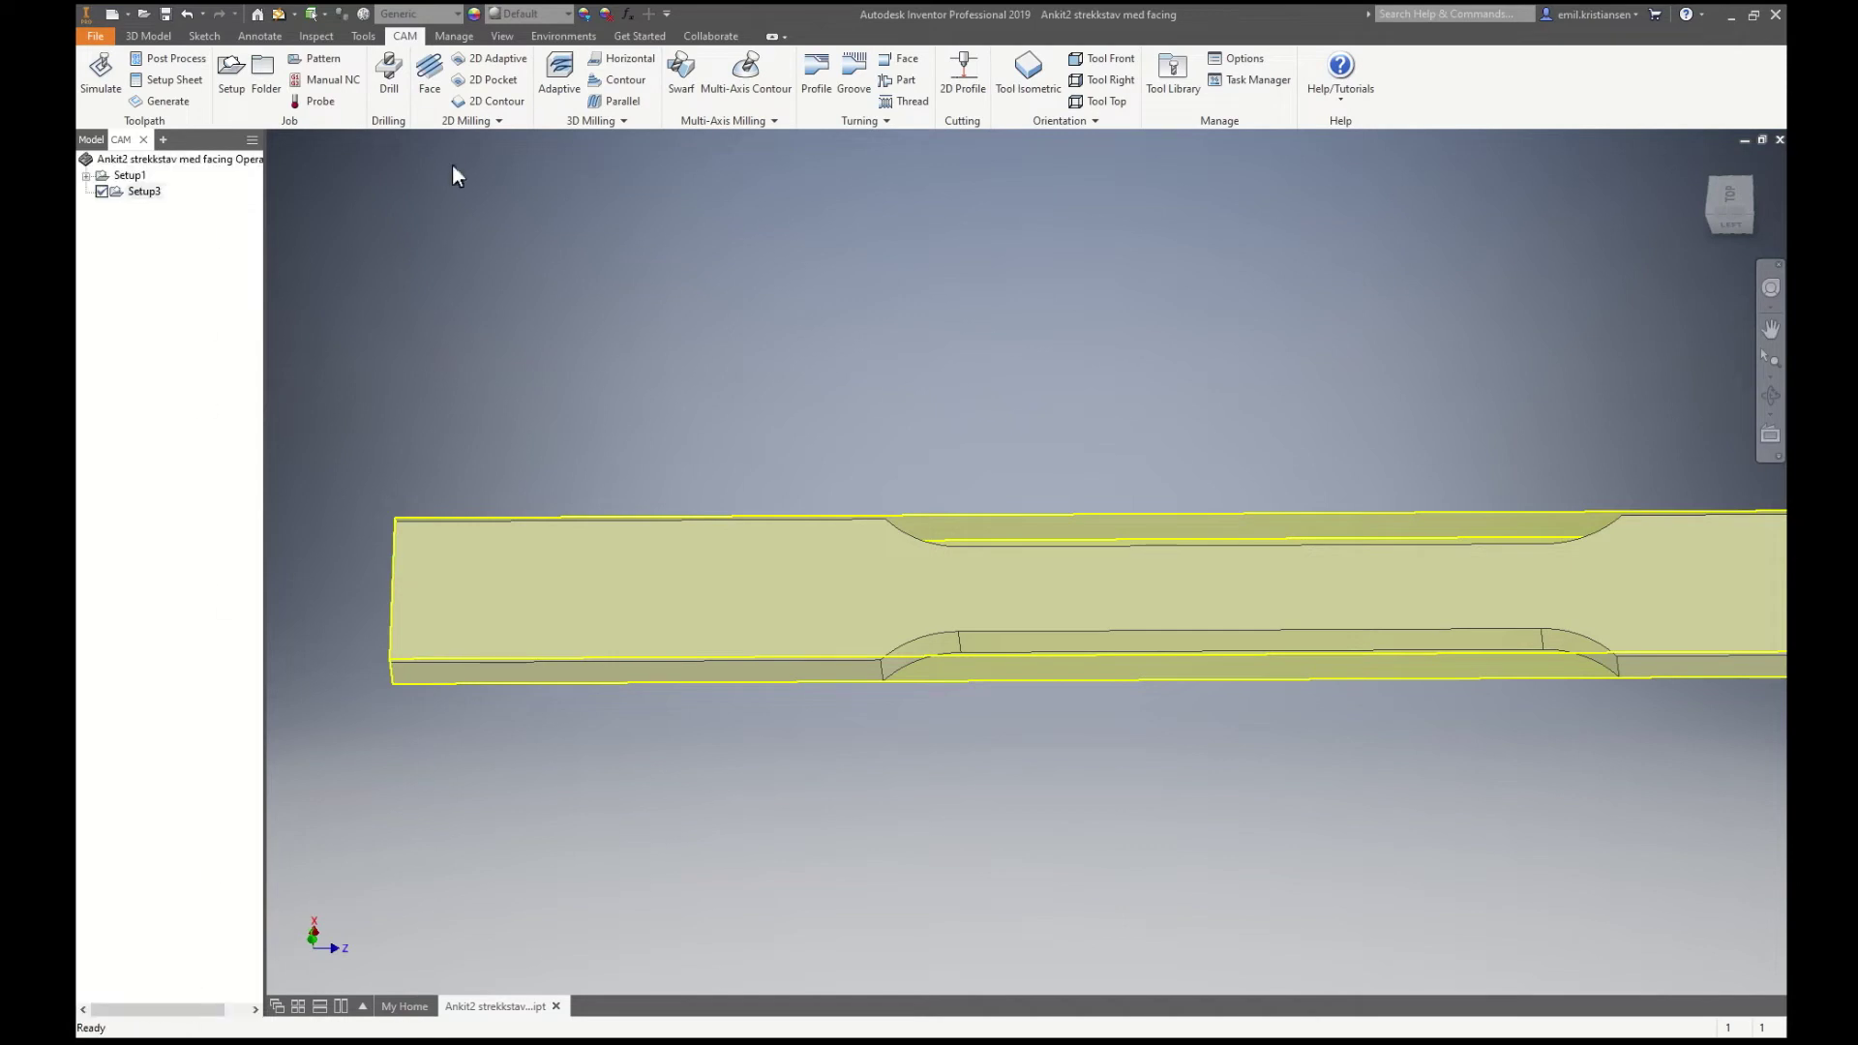
Step: Start a facing operation using the #5 Ø50 mm face mill
click(429, 79)
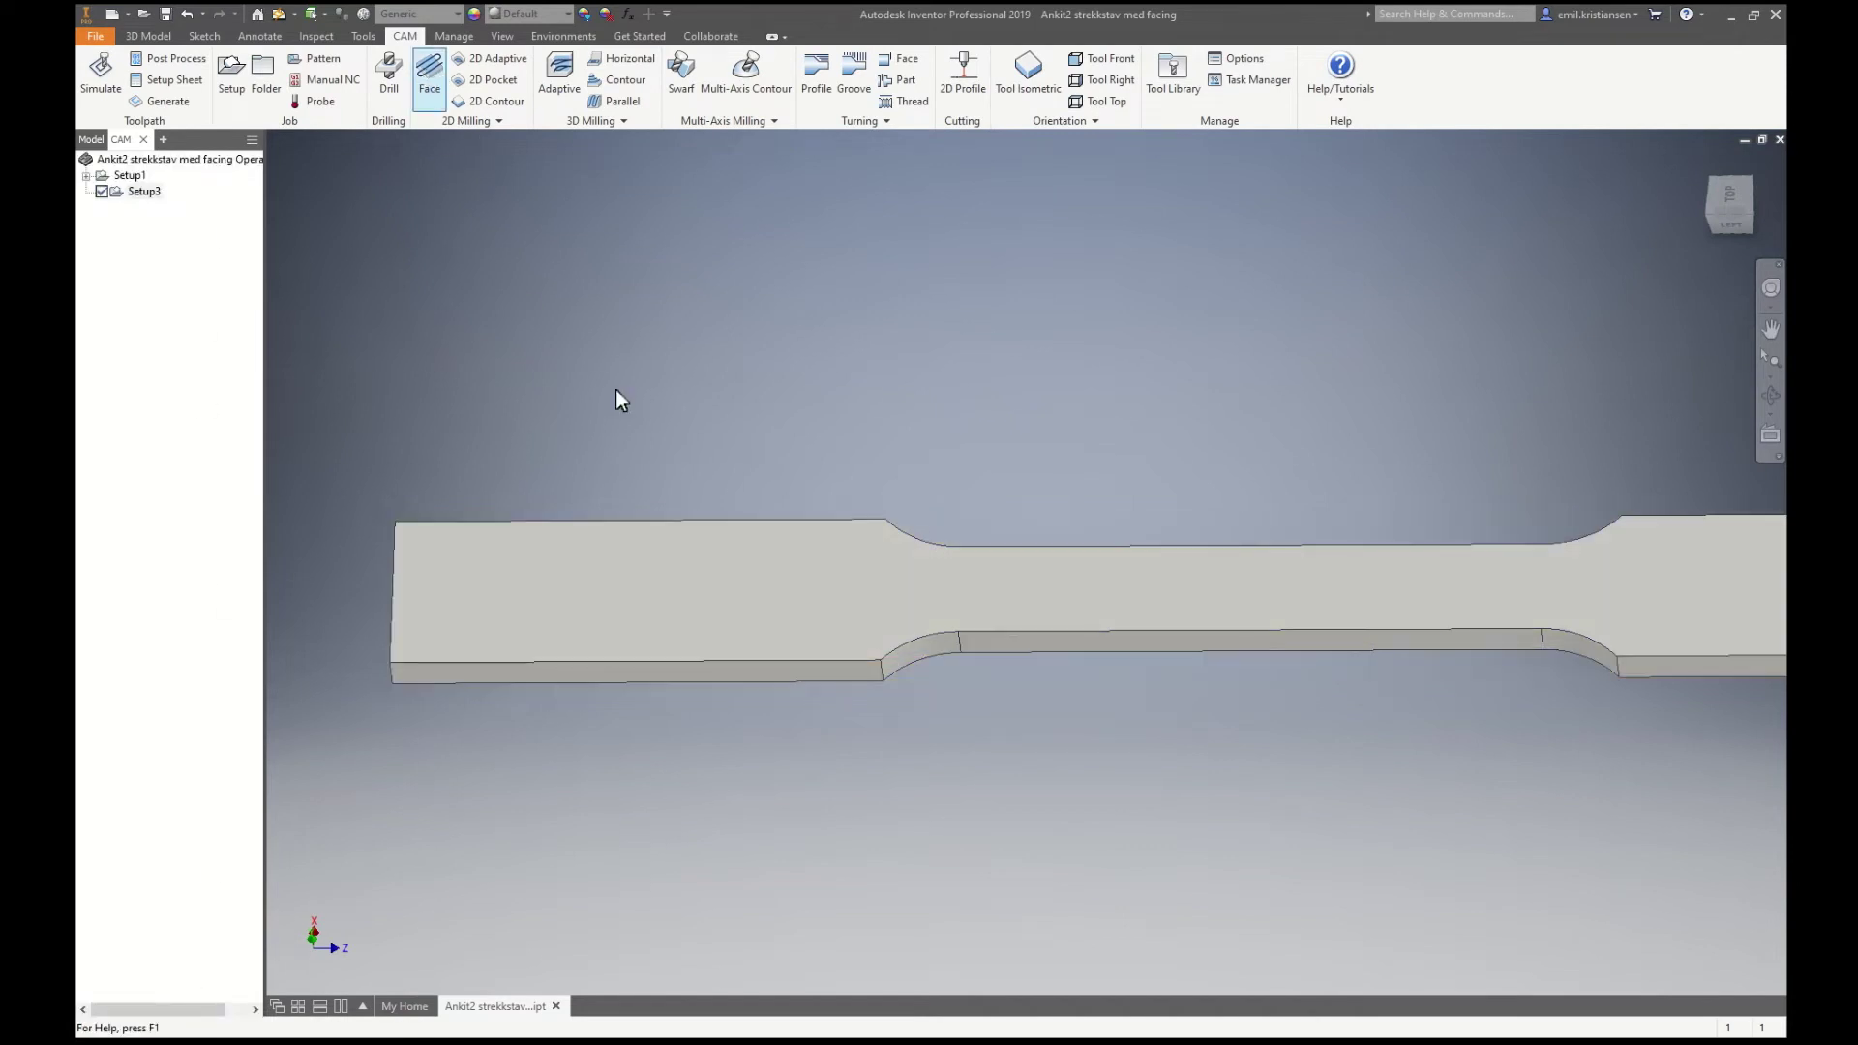
click(179, 242)
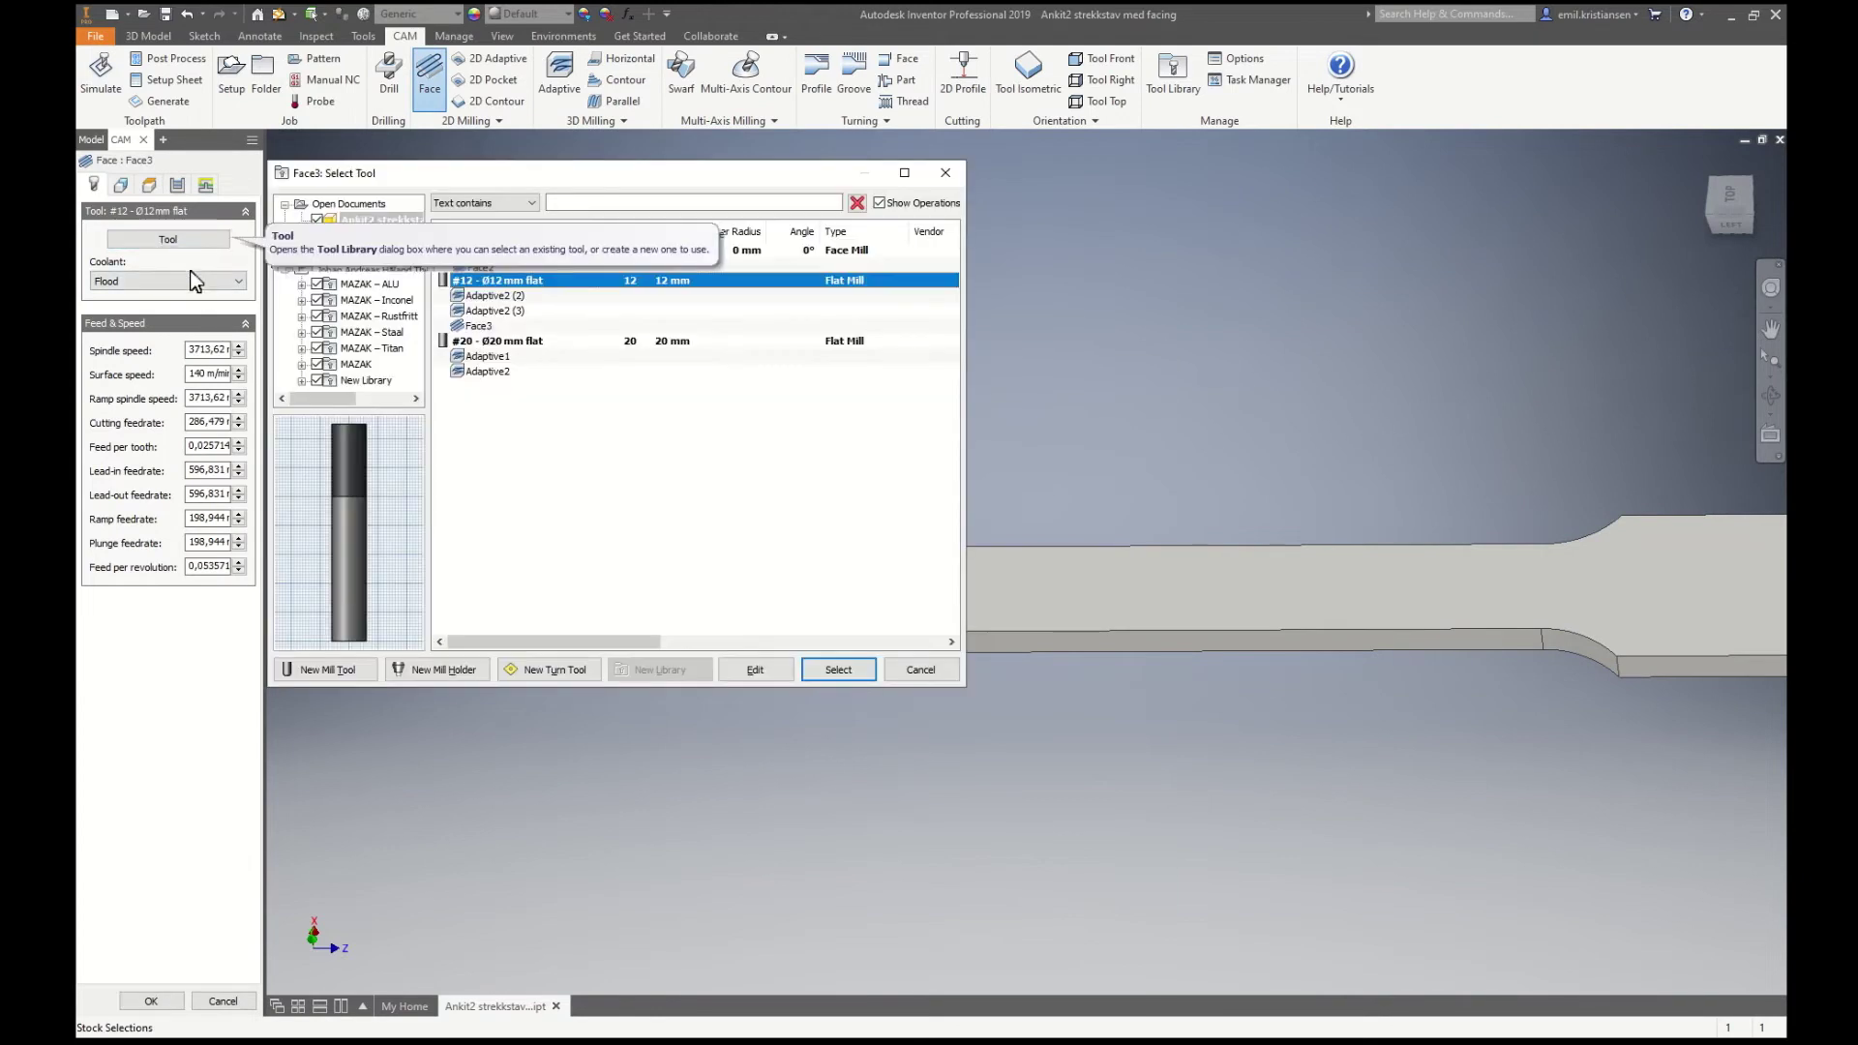
click(503, 251)
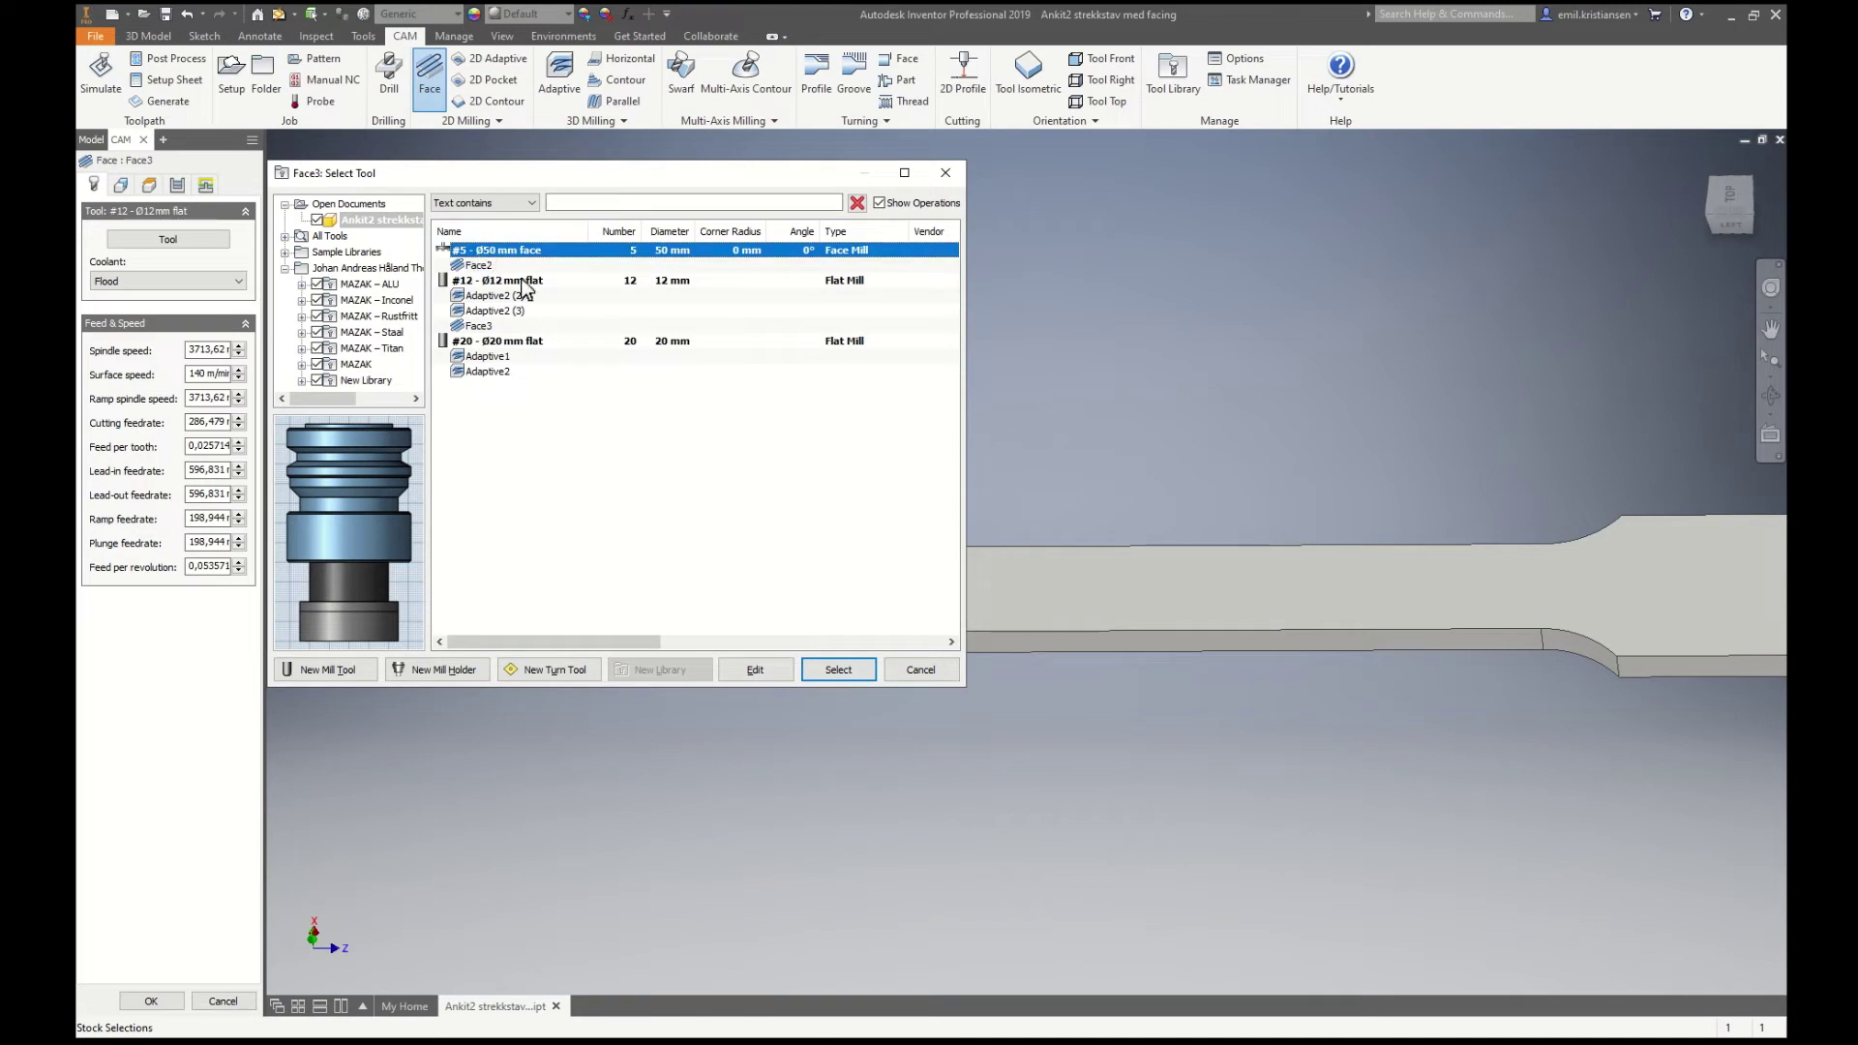
click(838, 670)
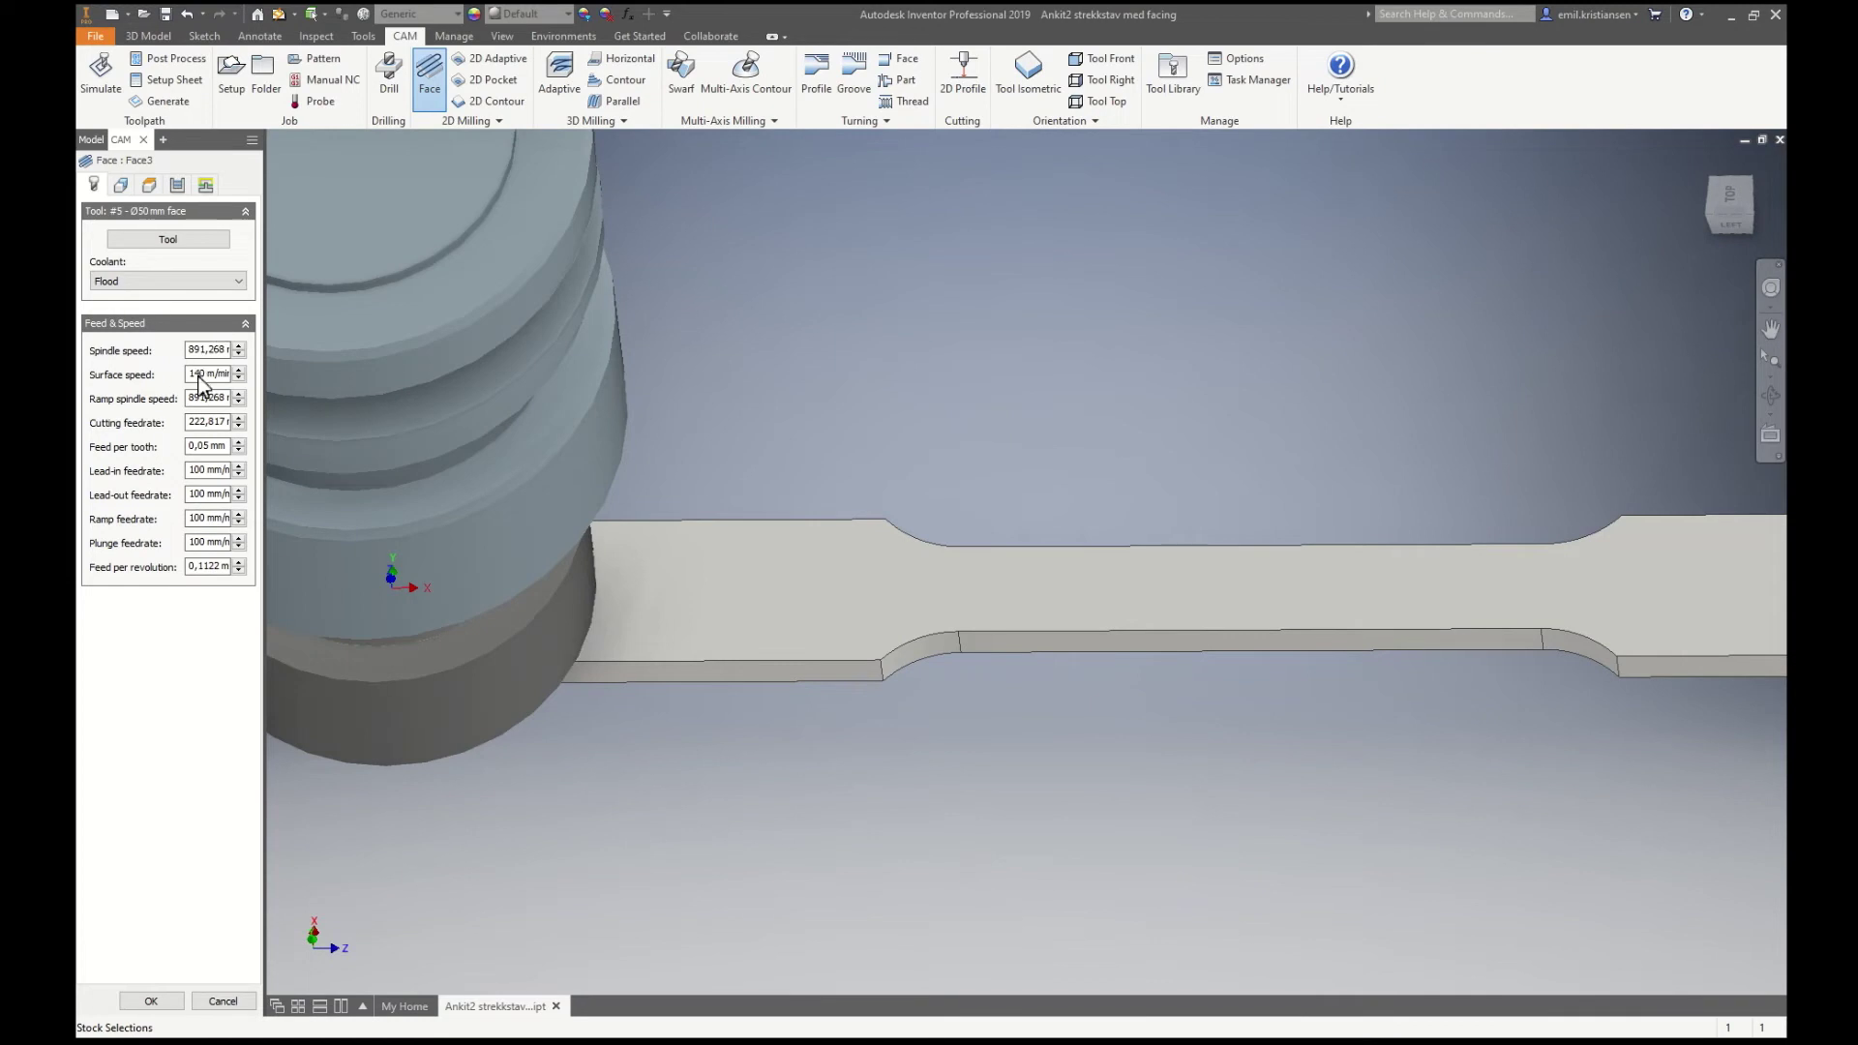
Step: Set the facing stepover to 40 mm and generate the Face3 toolpath
click(120, 186)
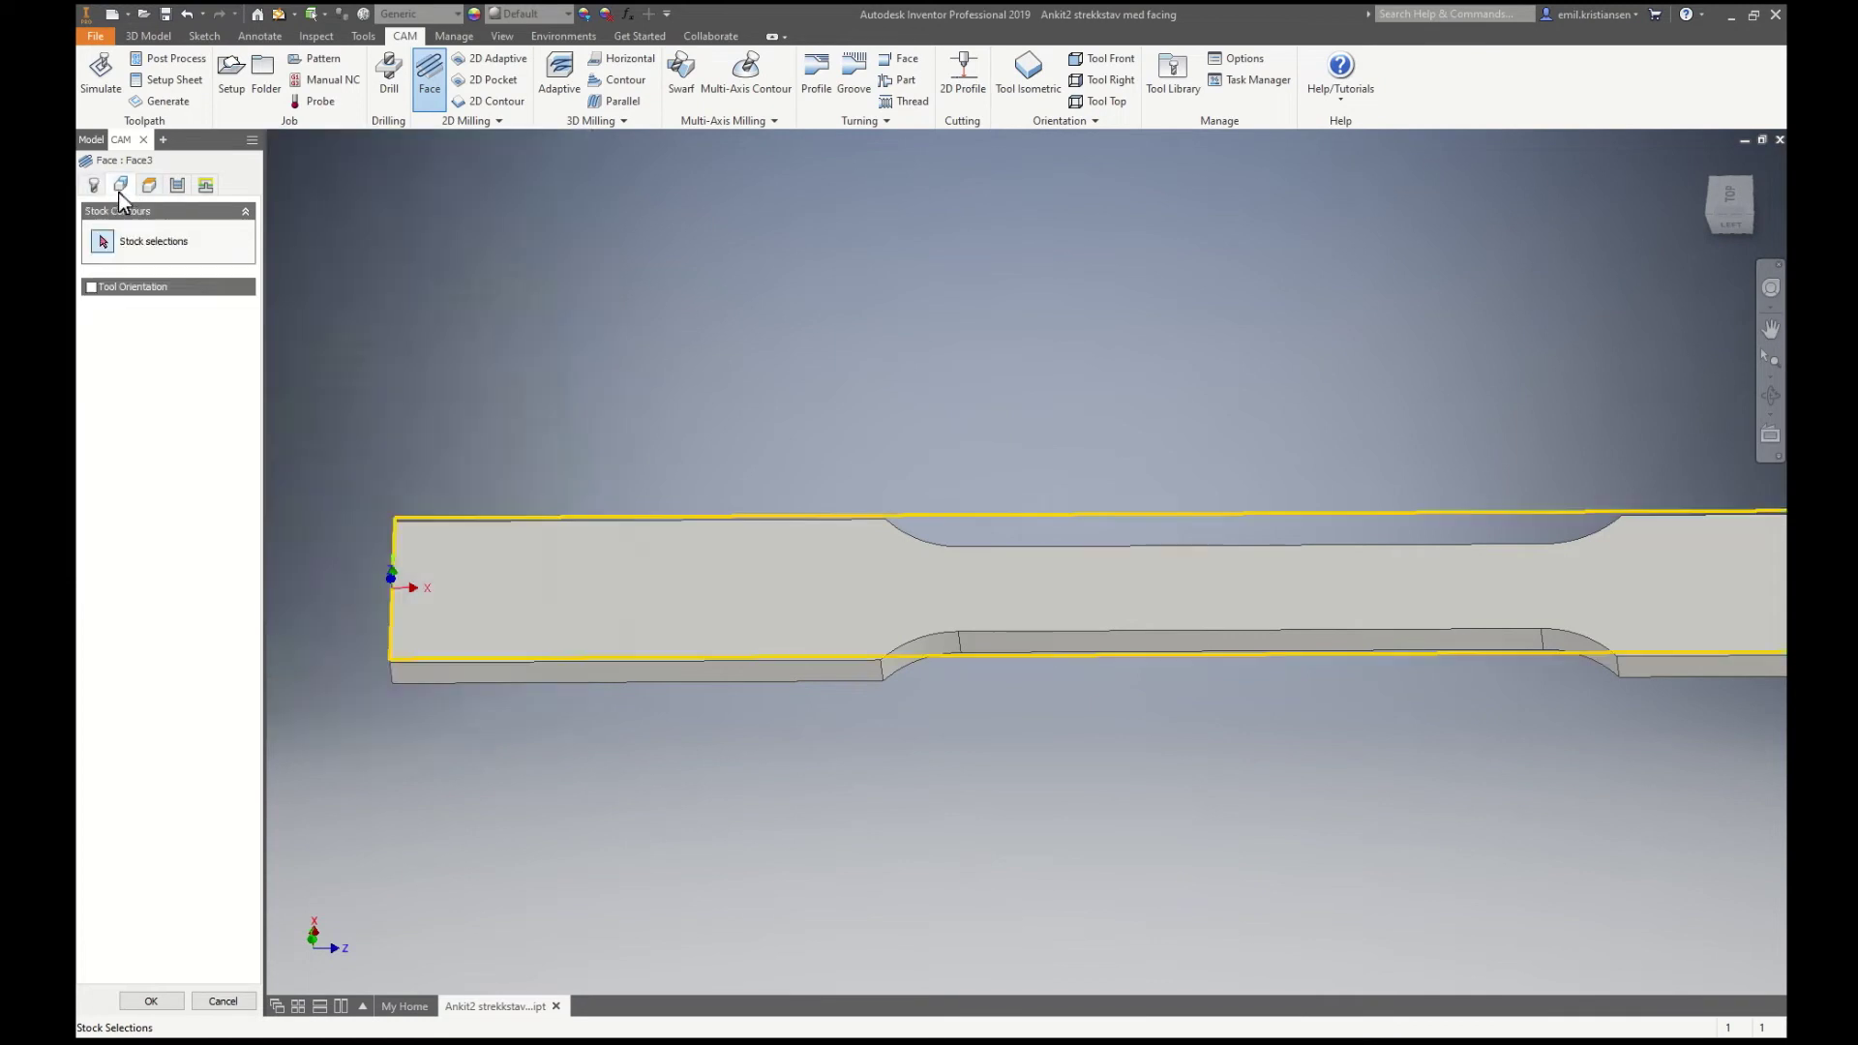
click(148, 185)
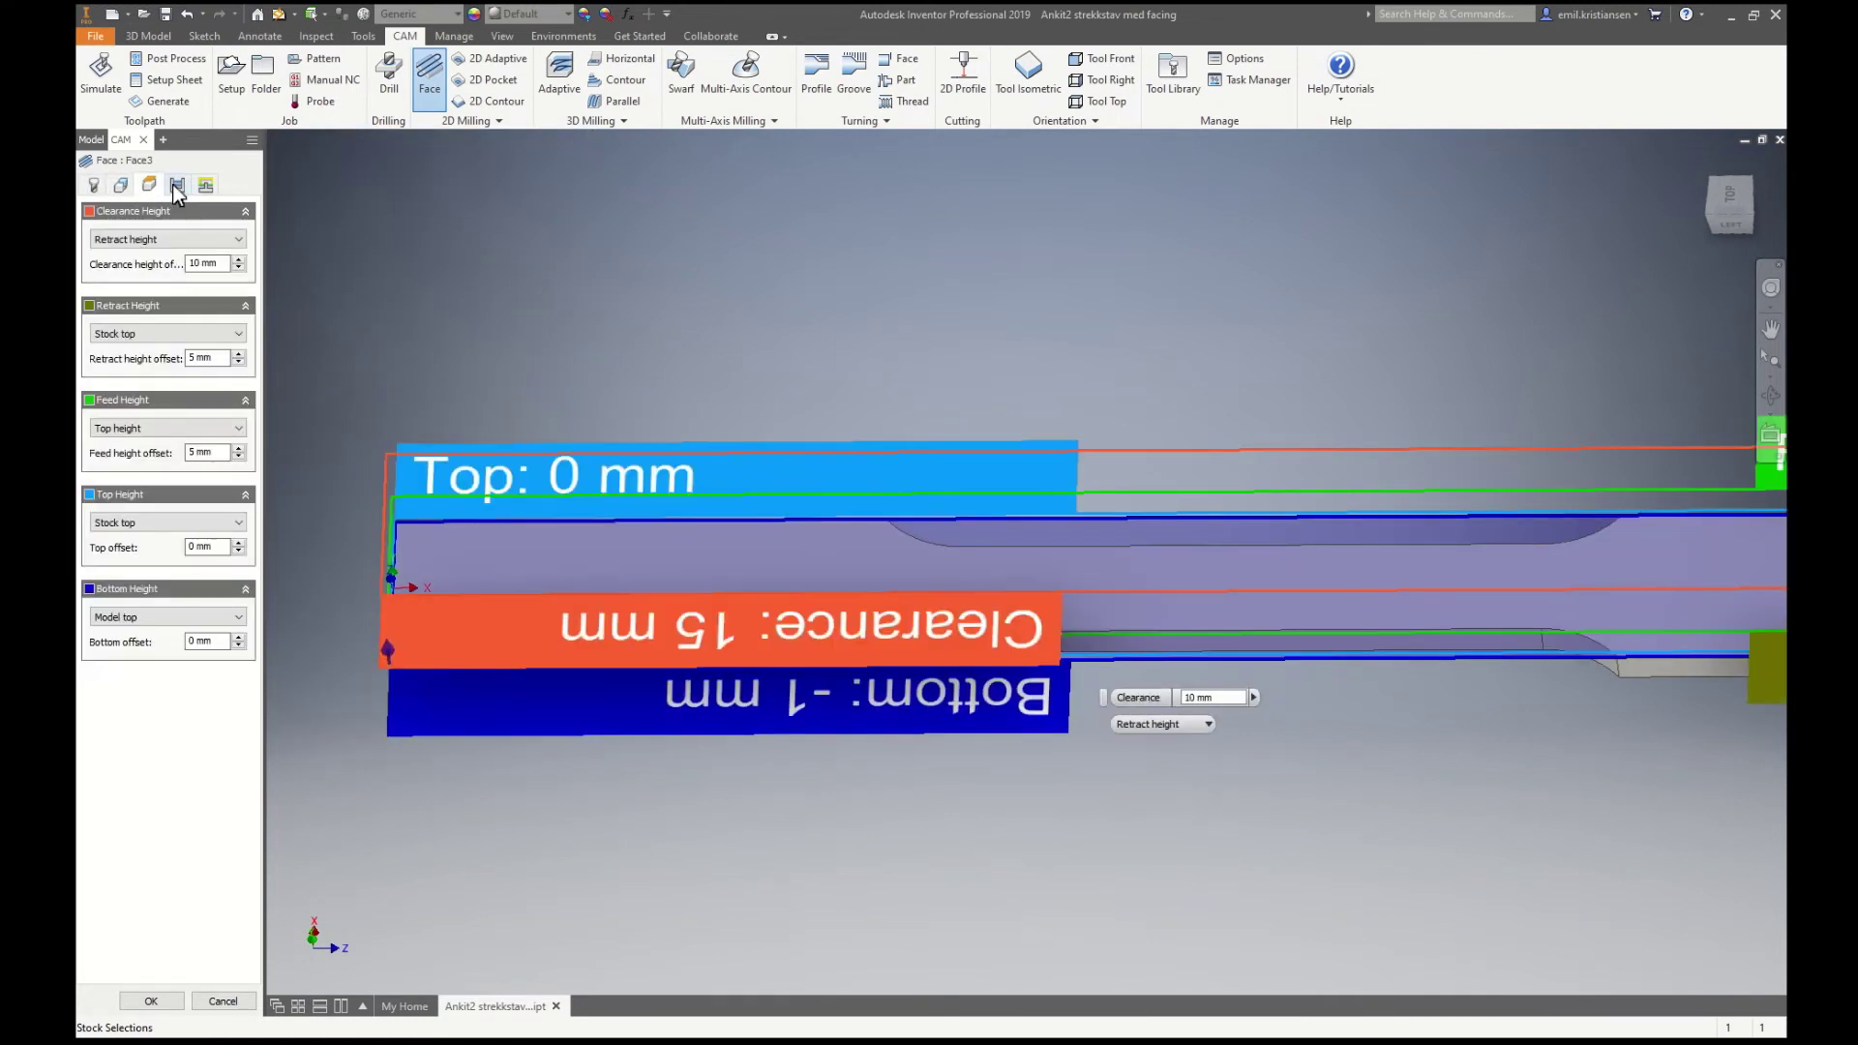
click(177, 185)
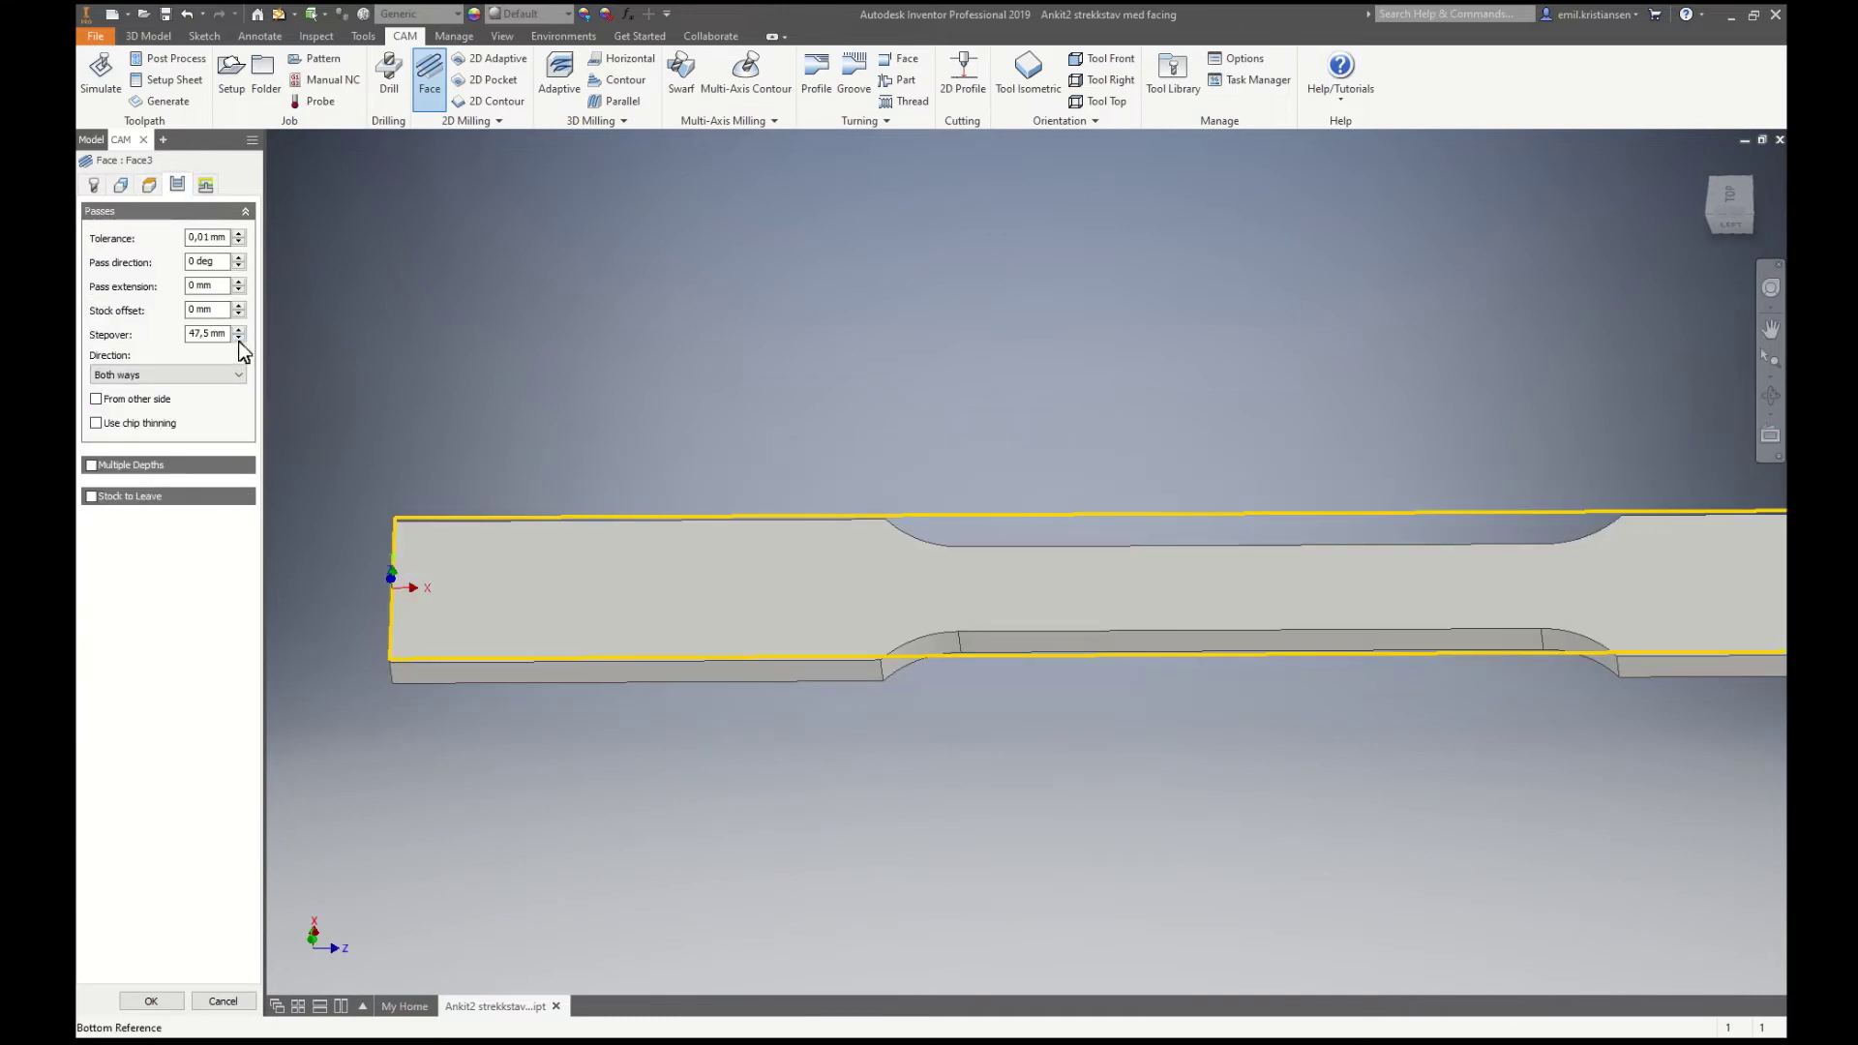
drag(223, 334, 195, 336)
text(0)
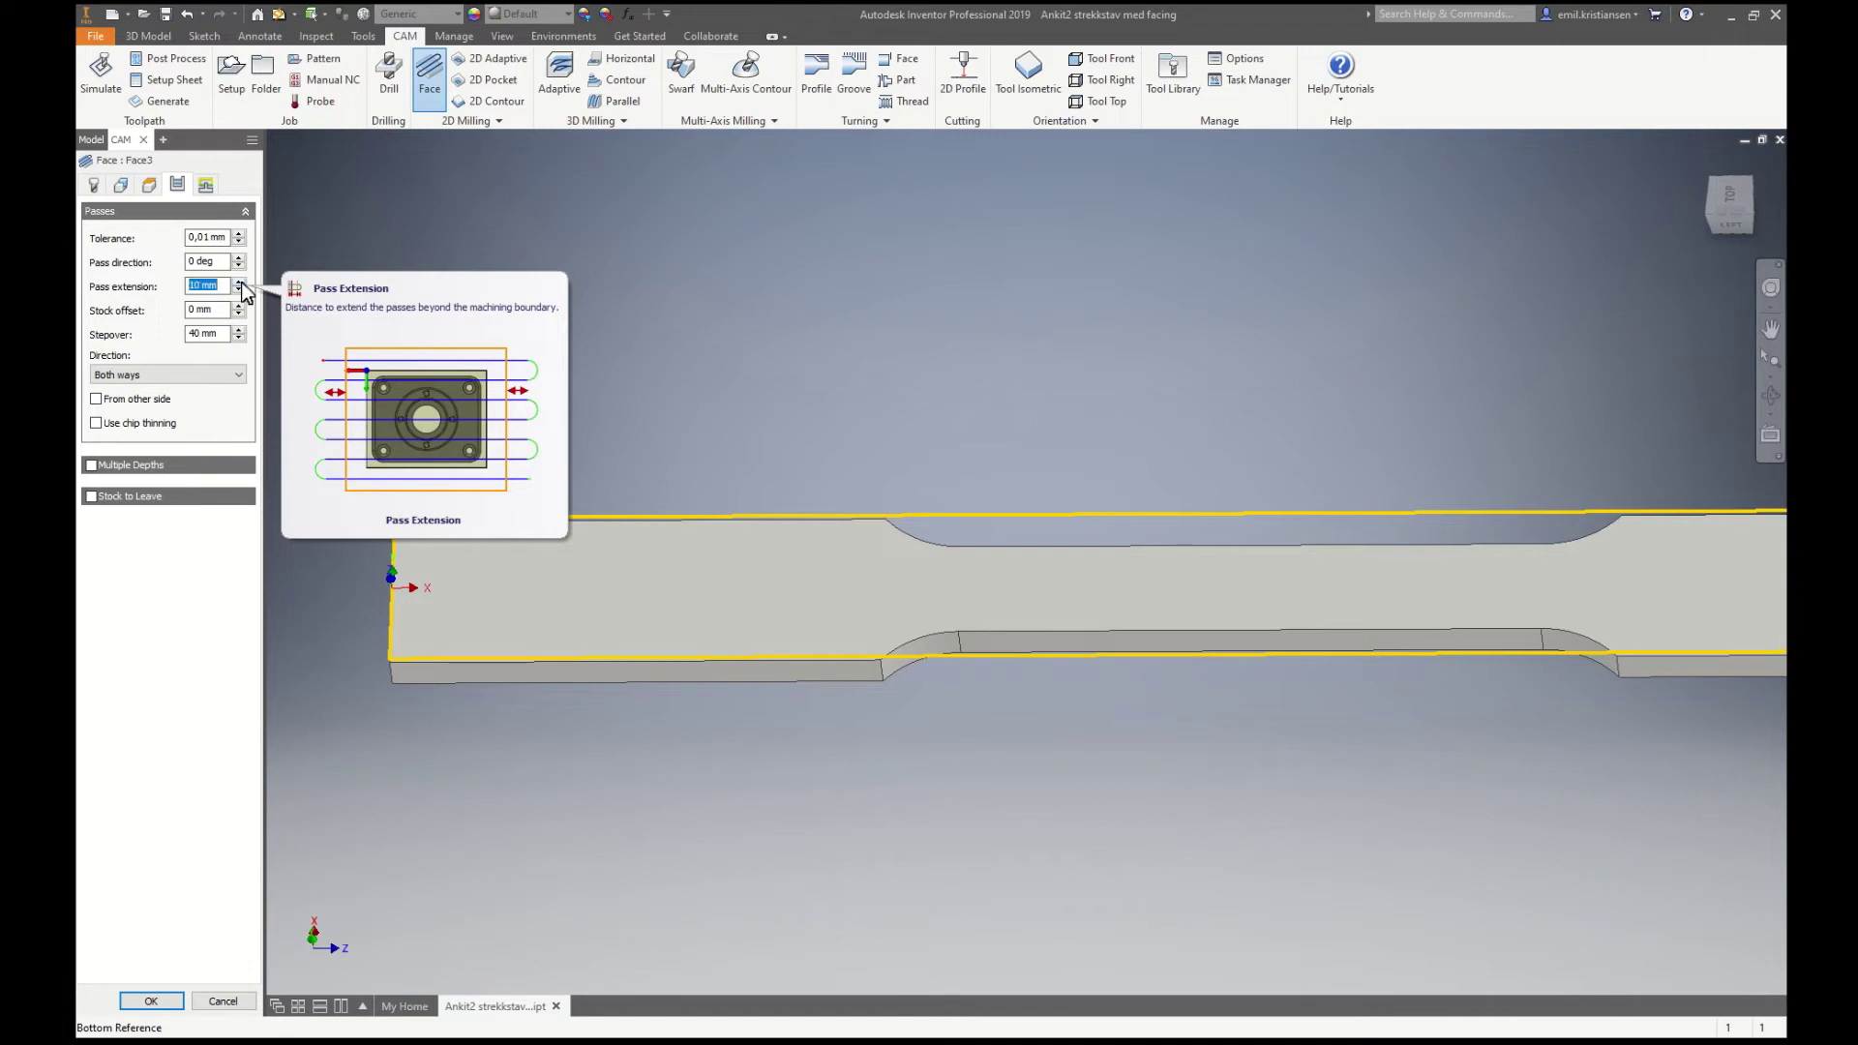
click(150, 1001)
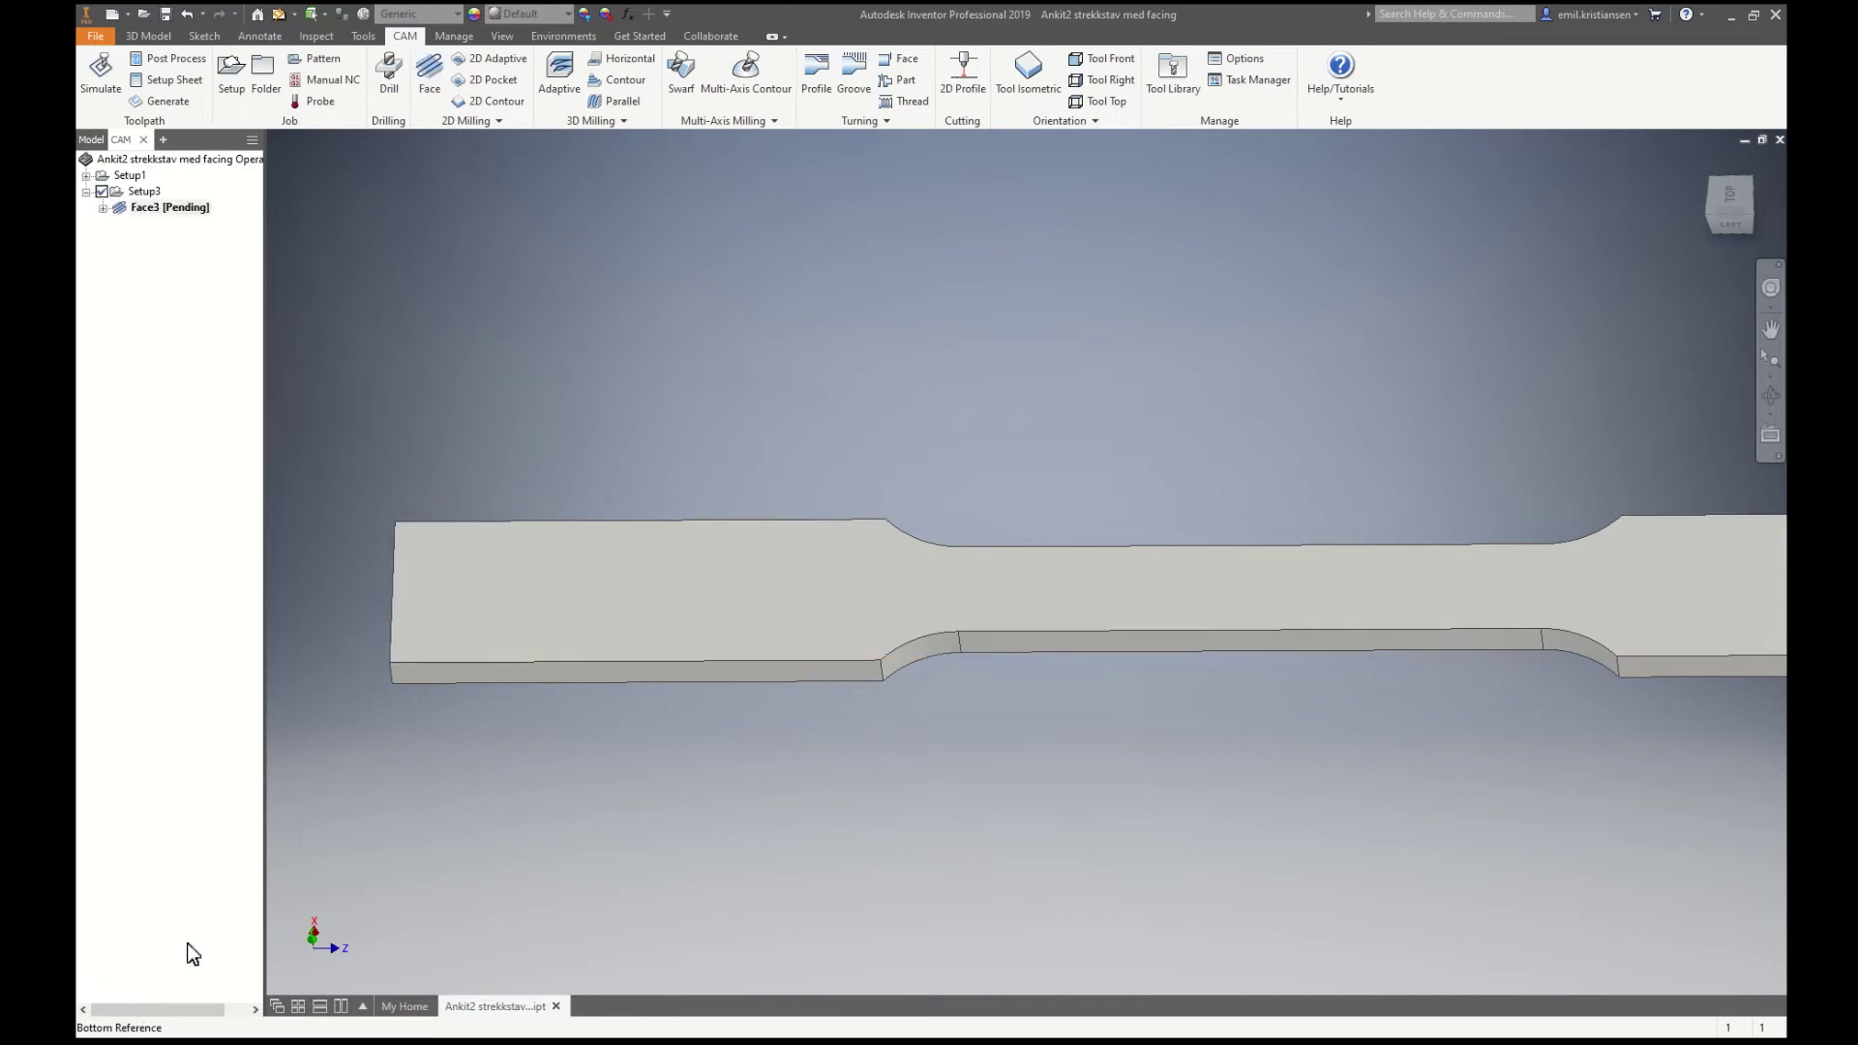
scroll(710, 540, down, 5)
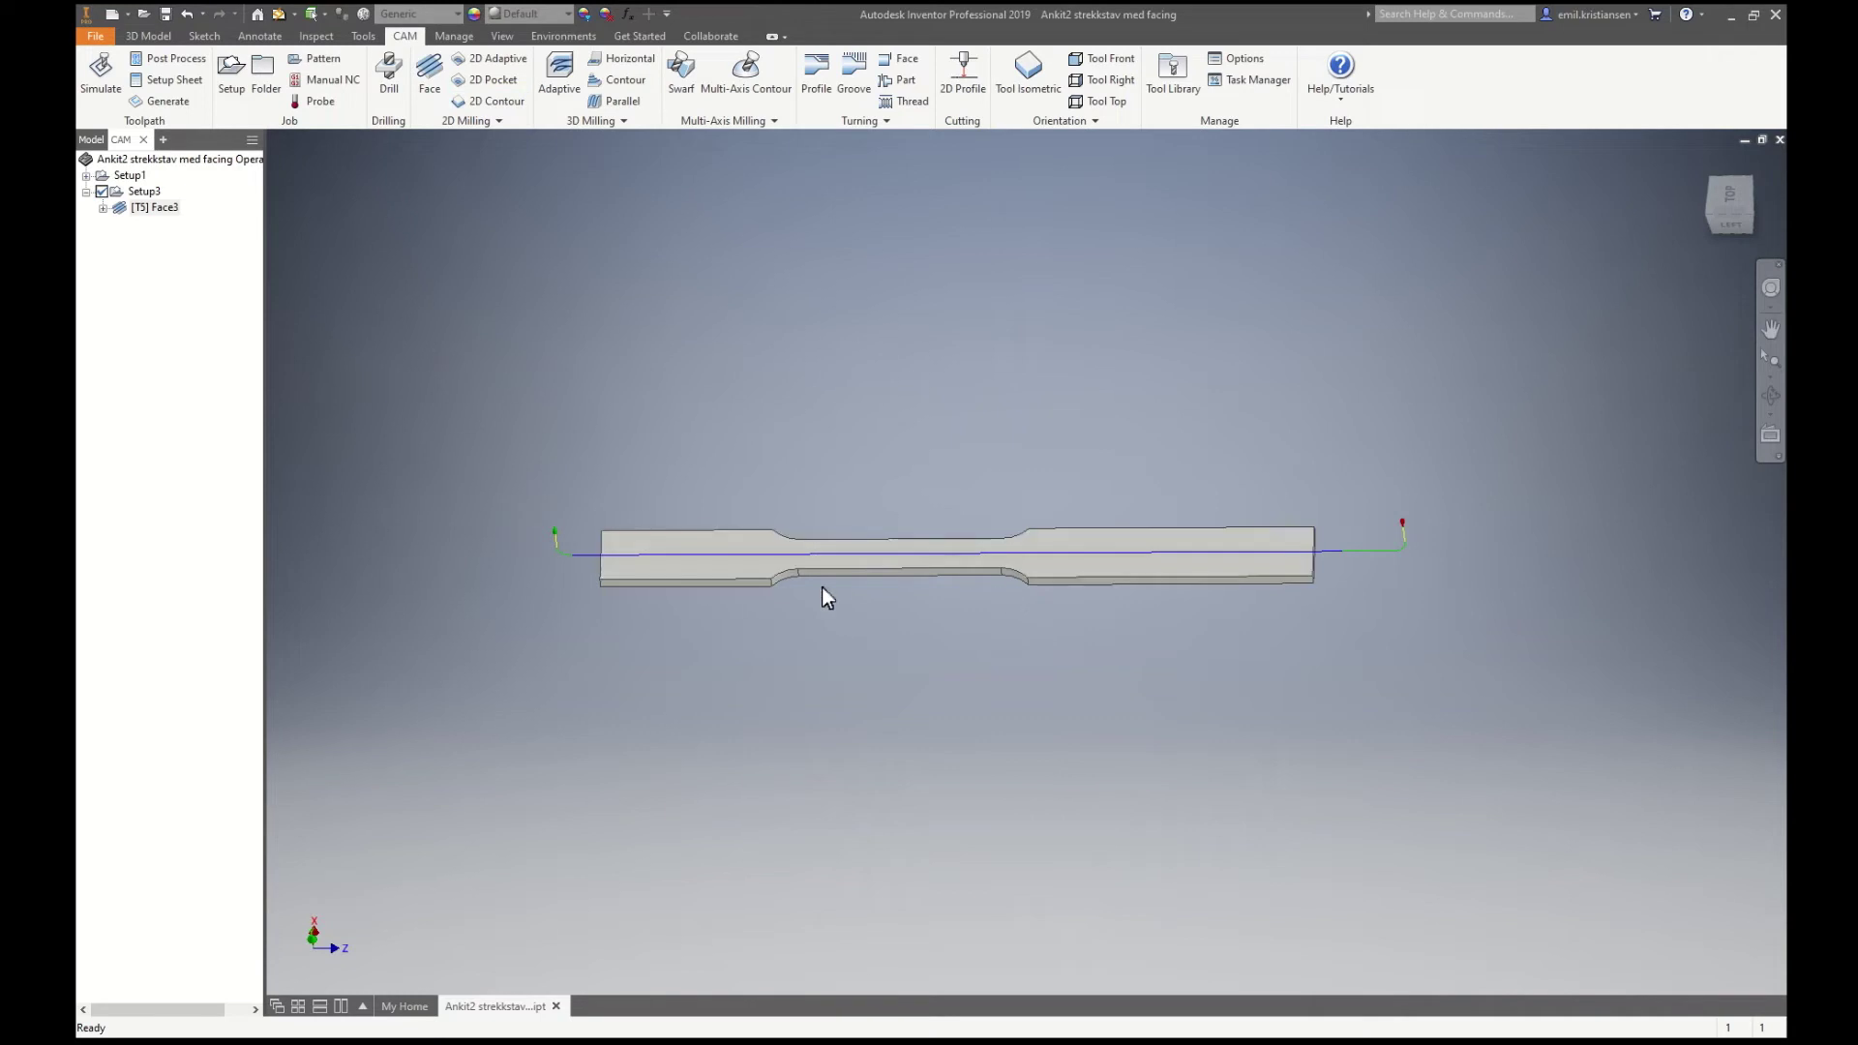
Step: Start an adaptive clearing operation with the #20 Ø20 mm flat mill
click(560, 67)
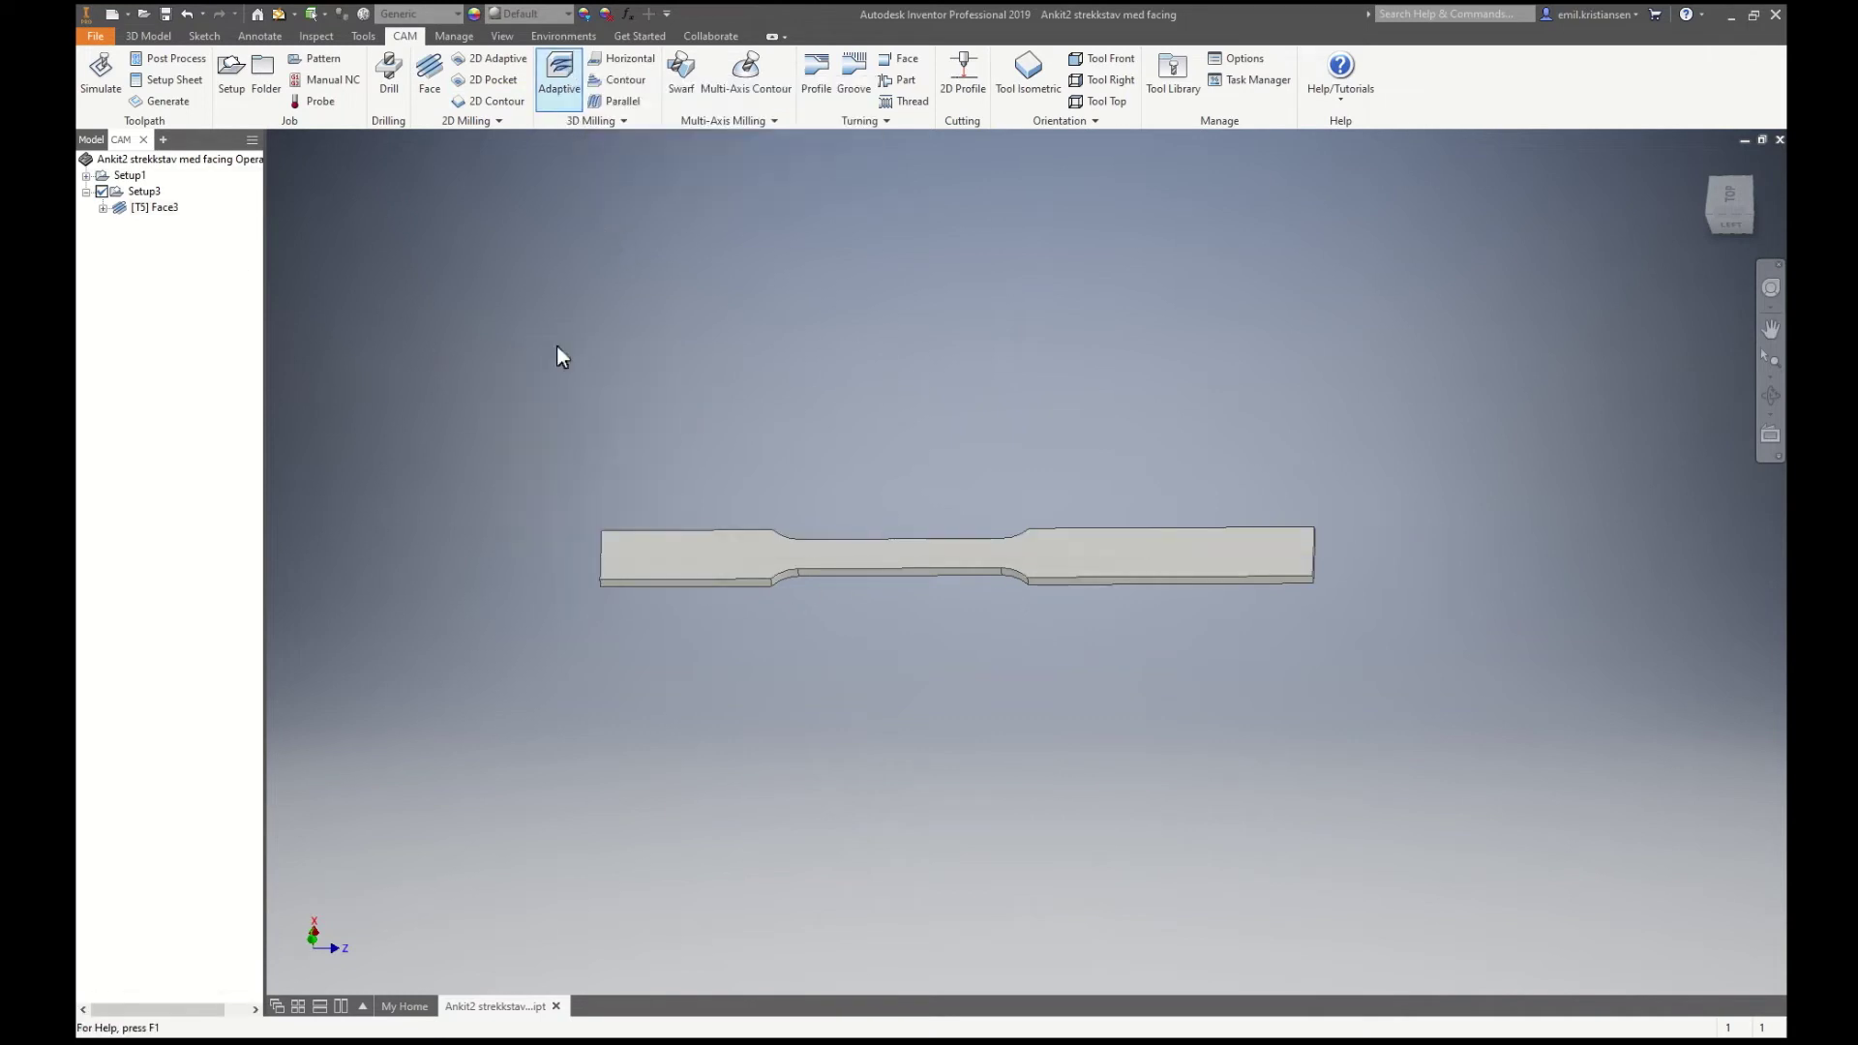
click(160, 243)
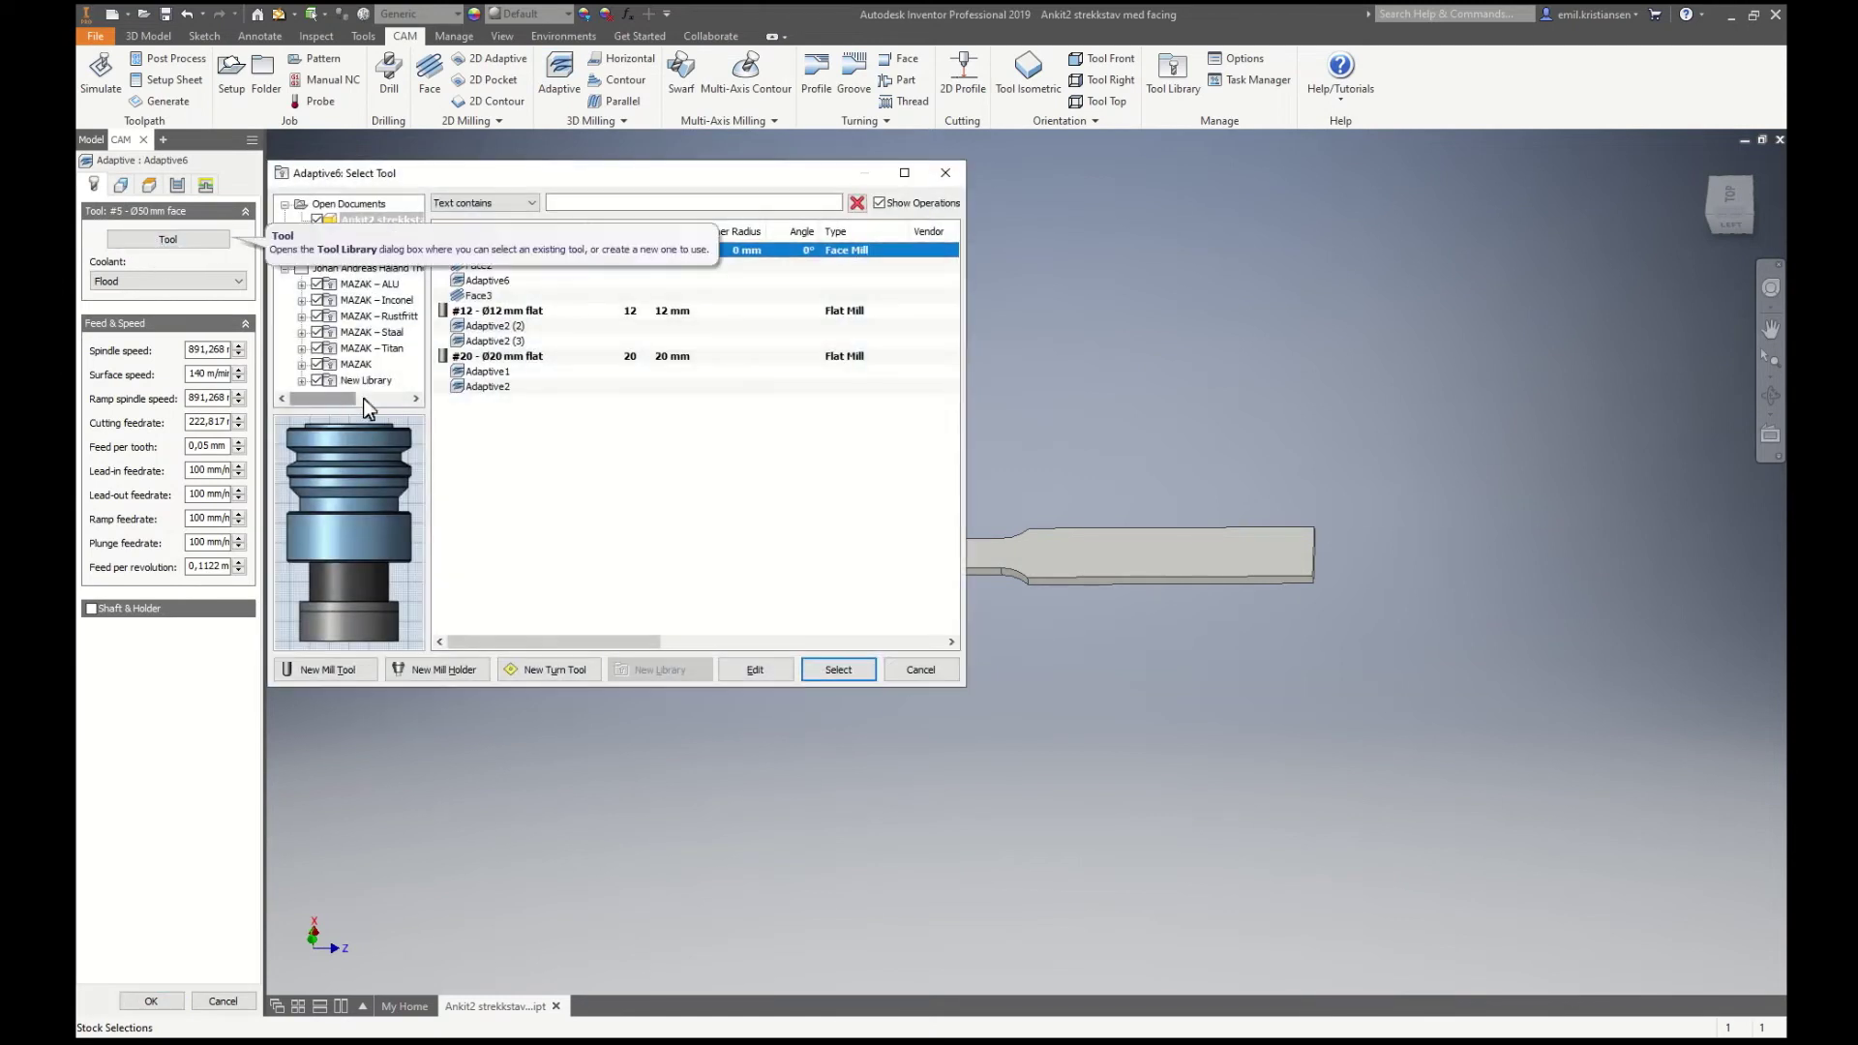
click(504, 358)
click(831, 677)
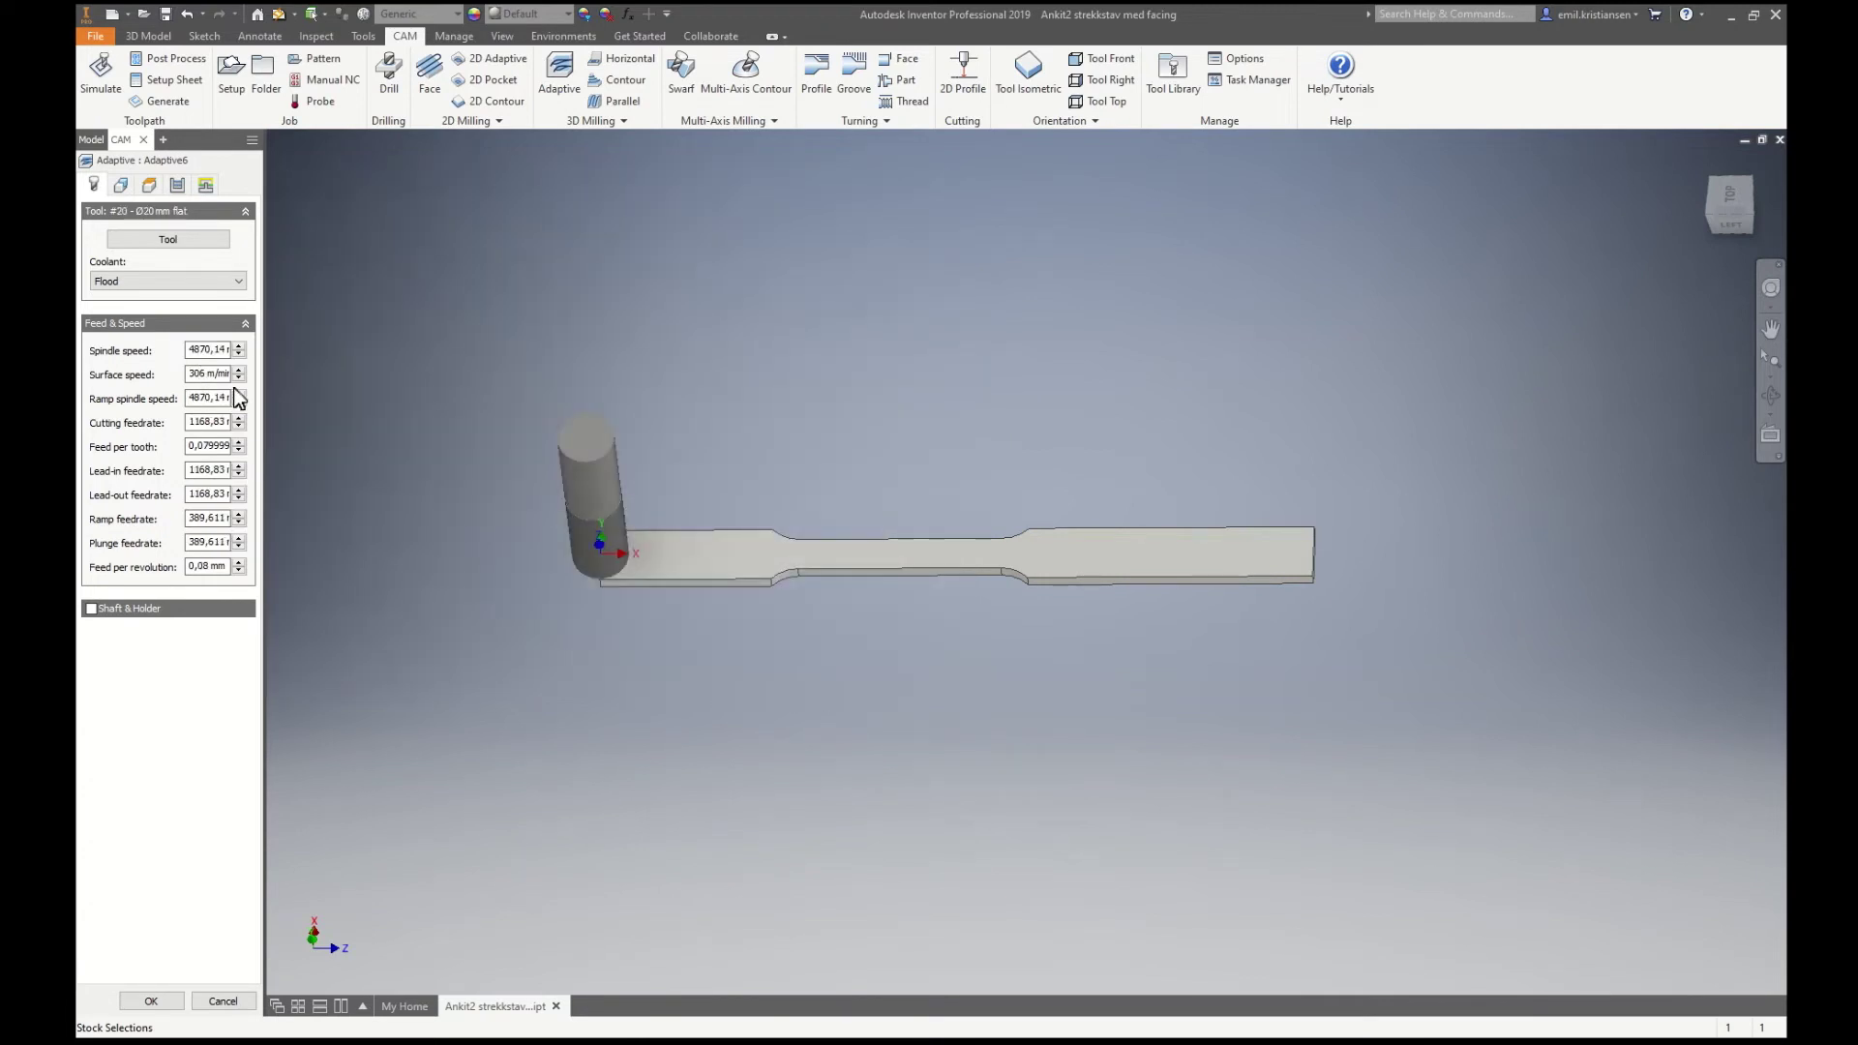
Step: Set the surface speed to 100 m/min and shorten the feed per tooth value
double_click(198, 373)
text(100)
mouse_move(198, 446)
mouse_down()
mouse_move(231, 457)
mouse_move(211, 462)
mouse_up()
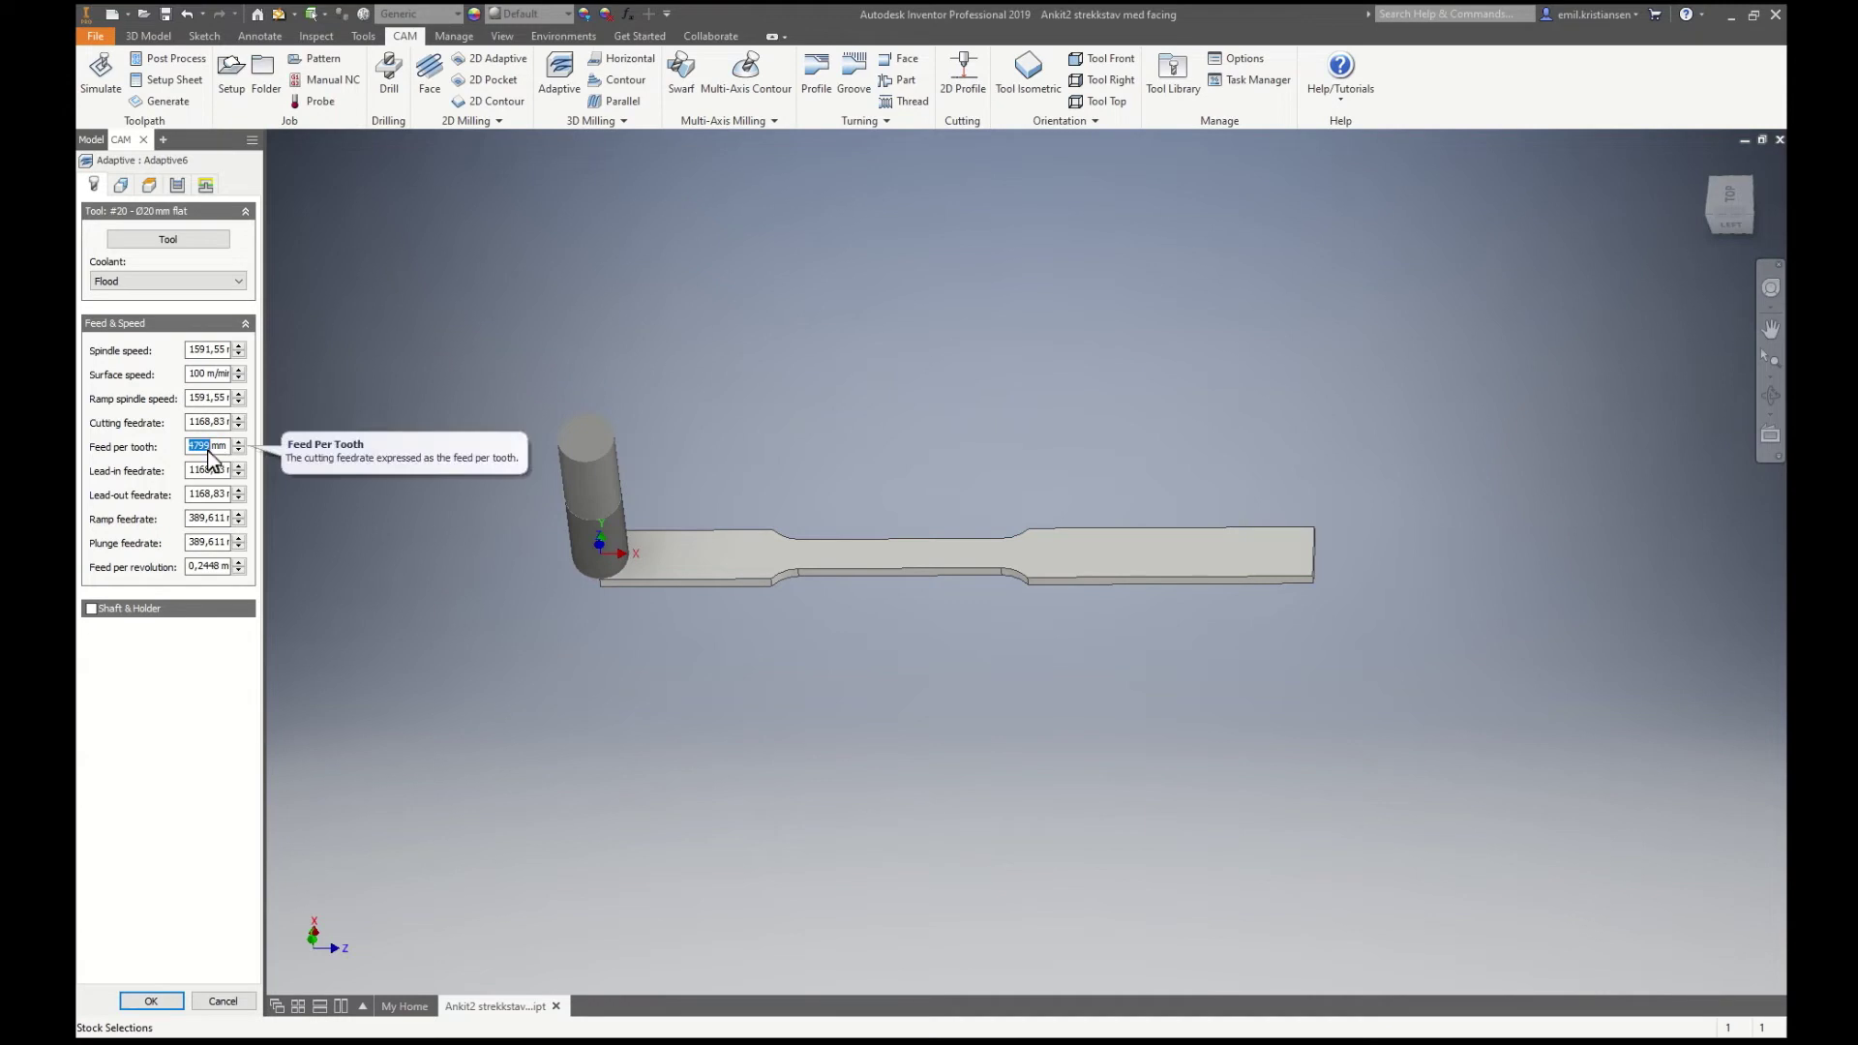
key(BackSpace)
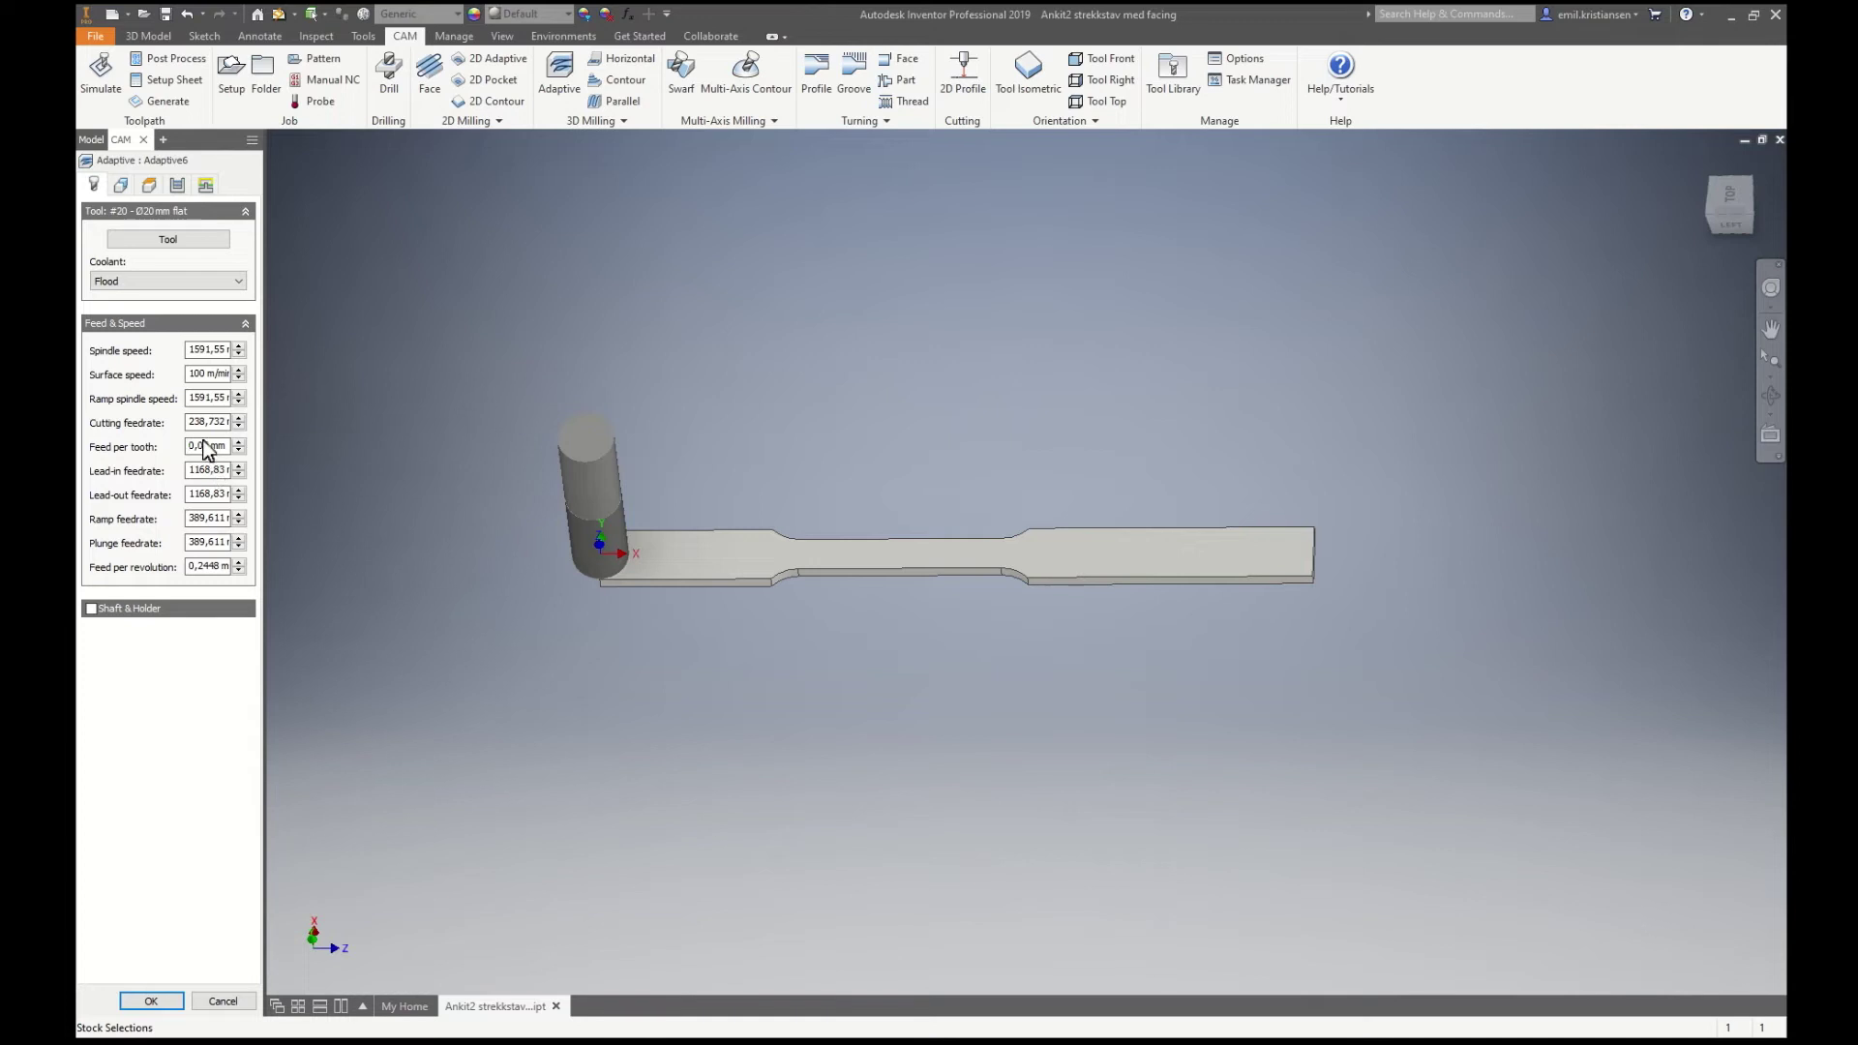
Step: Leave 0 mm axial stock and compute the Adaptive6 toolpath
click(143, 185)
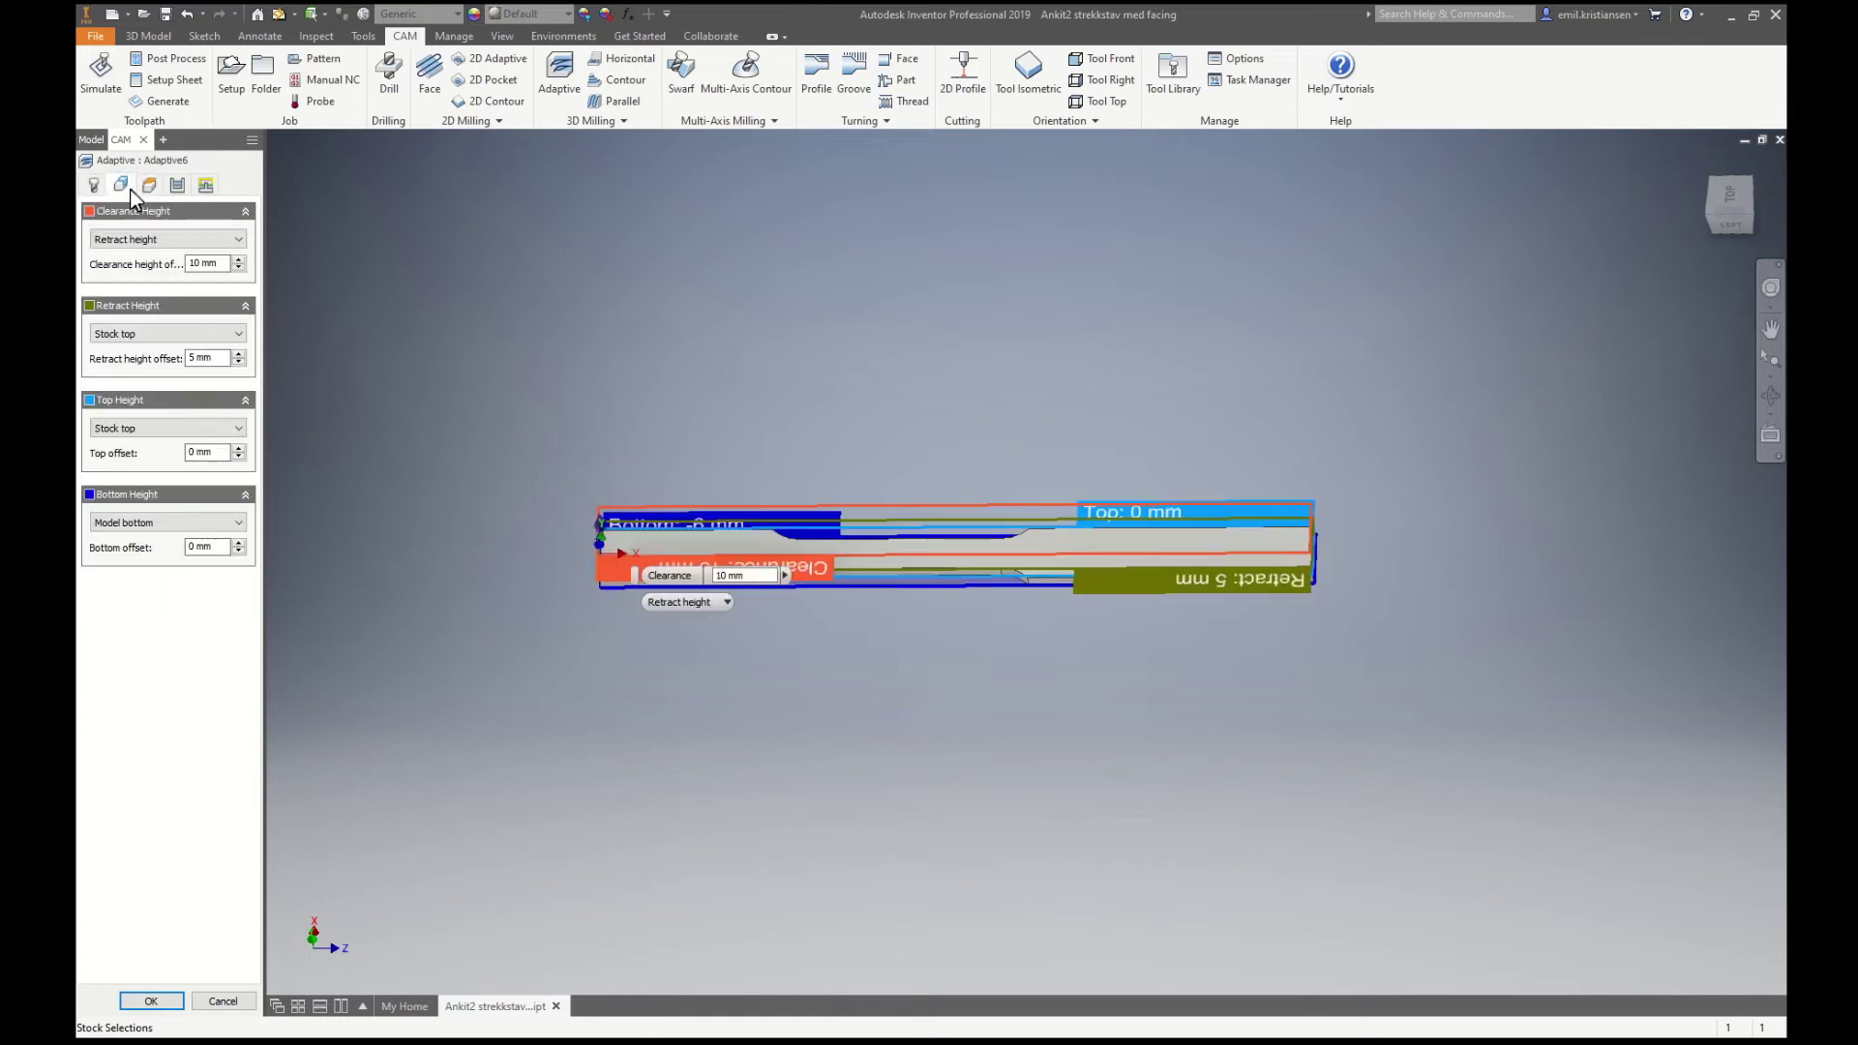
click(126, 187)
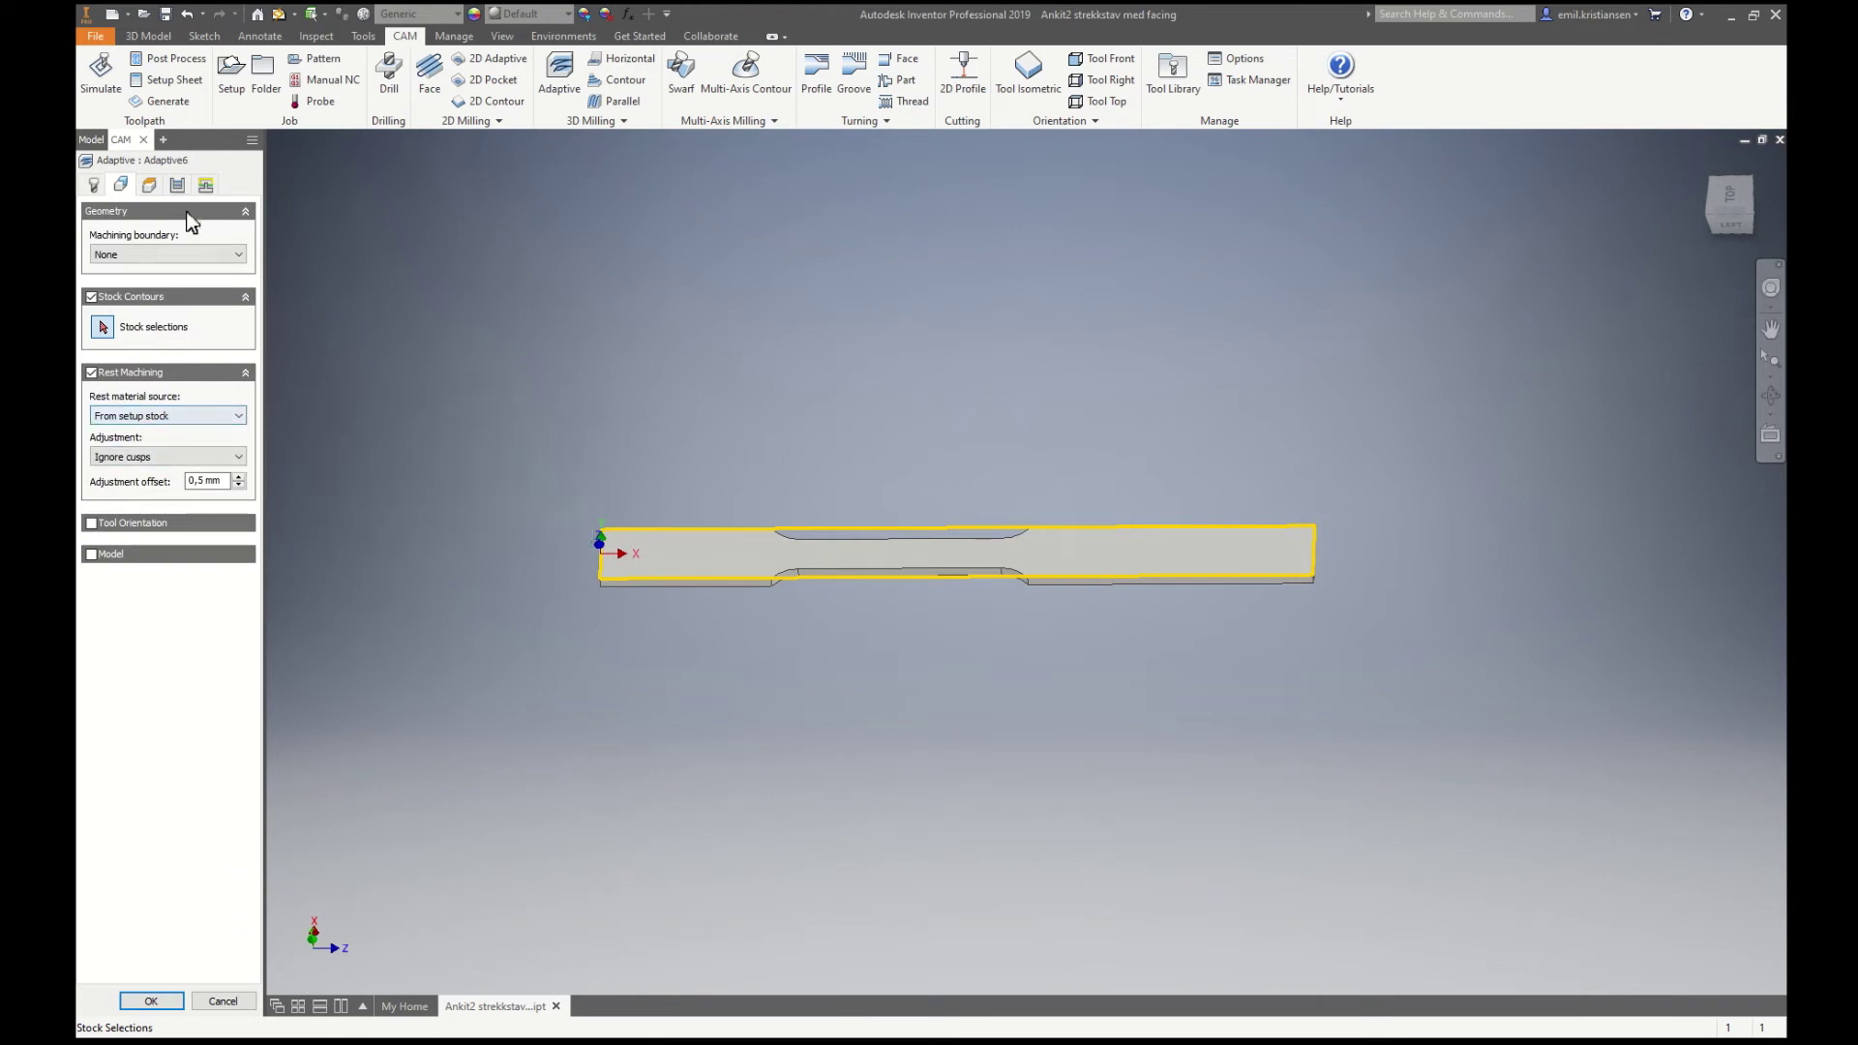
click(177, 185)
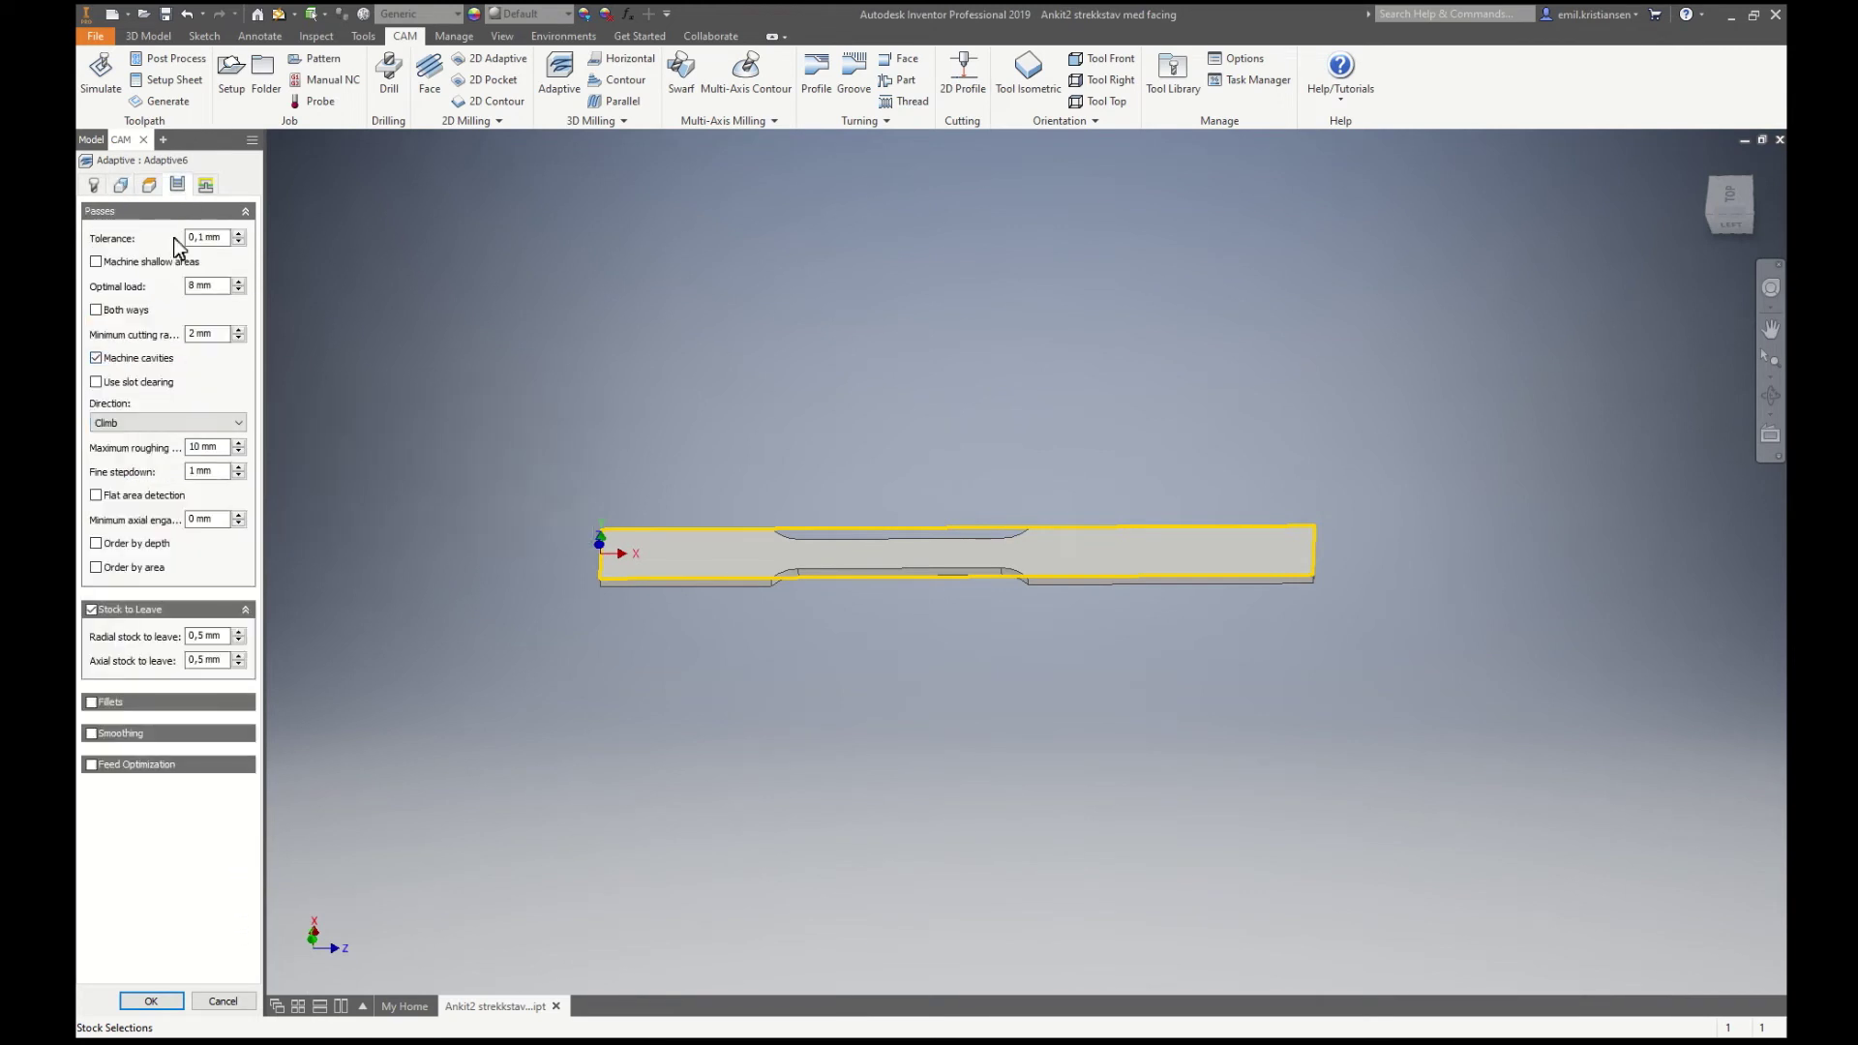
double_click(198, 636)
text(0)
click(152, 1003)
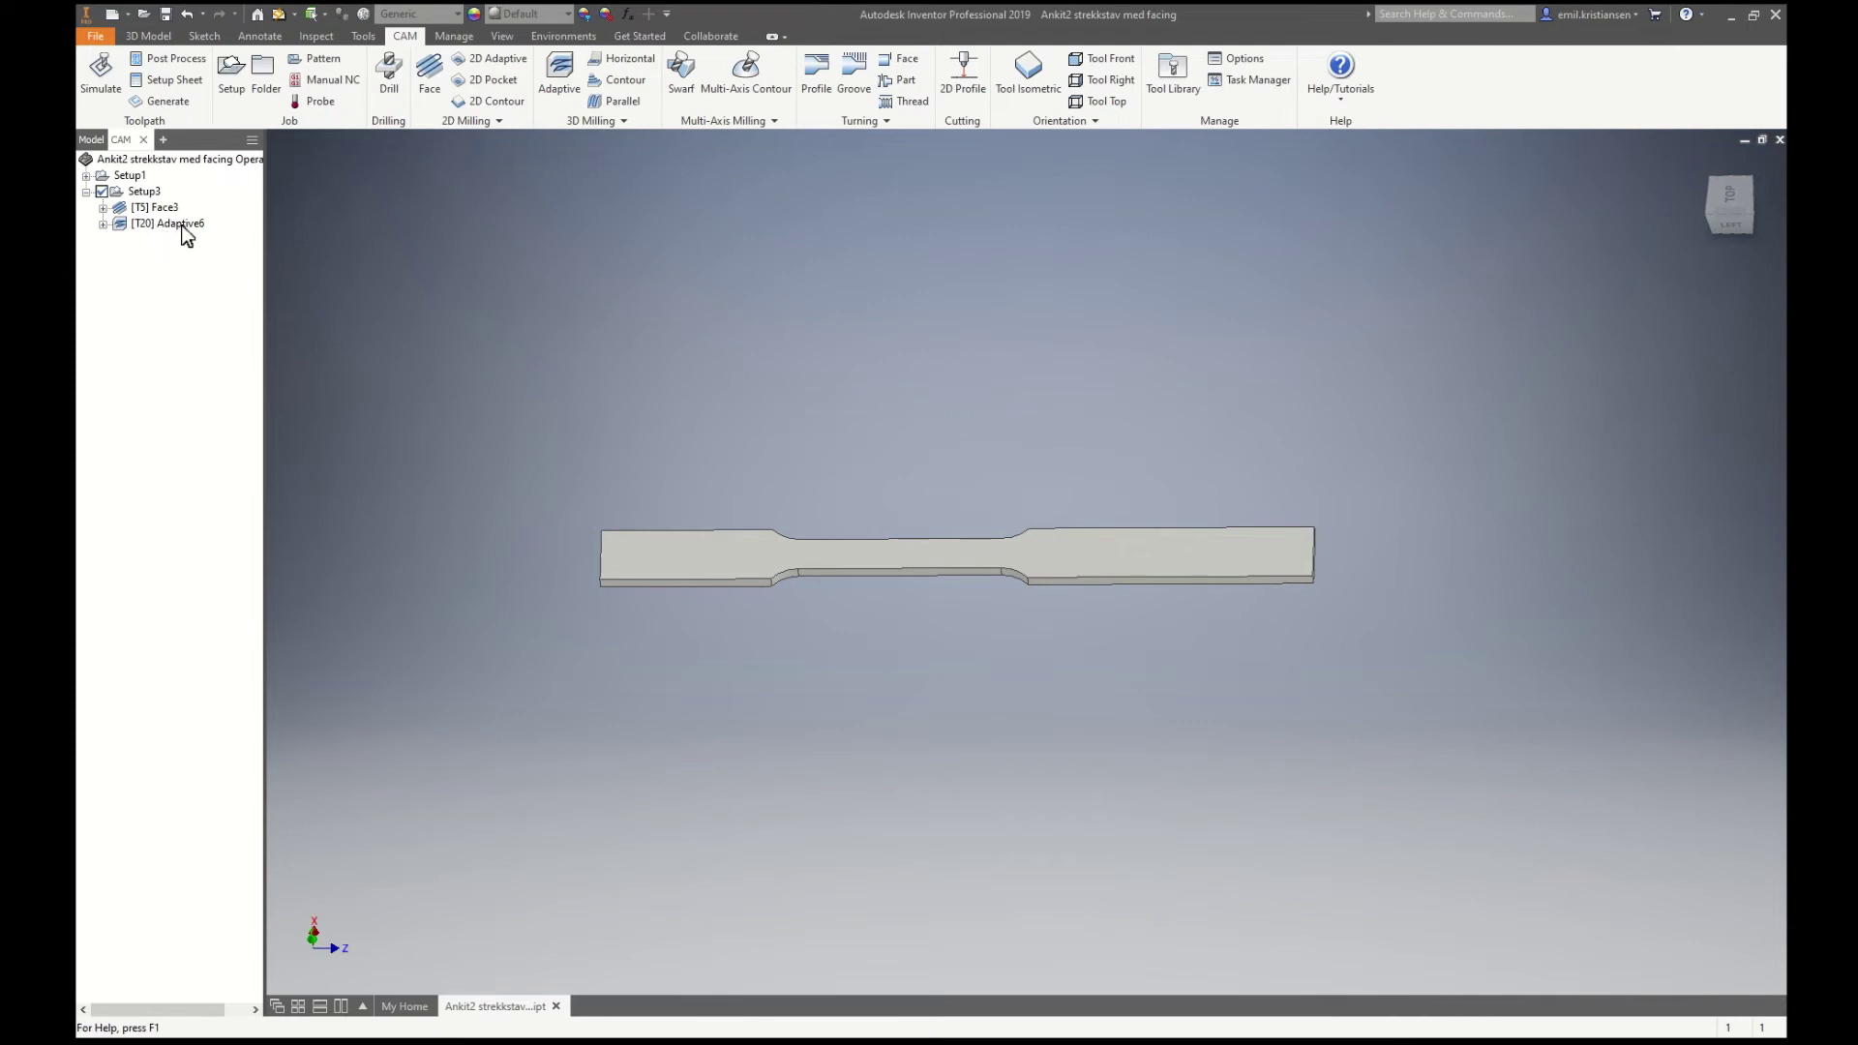
Step: Make Sketch3 visible on the part from the model tree
click(91, 140)
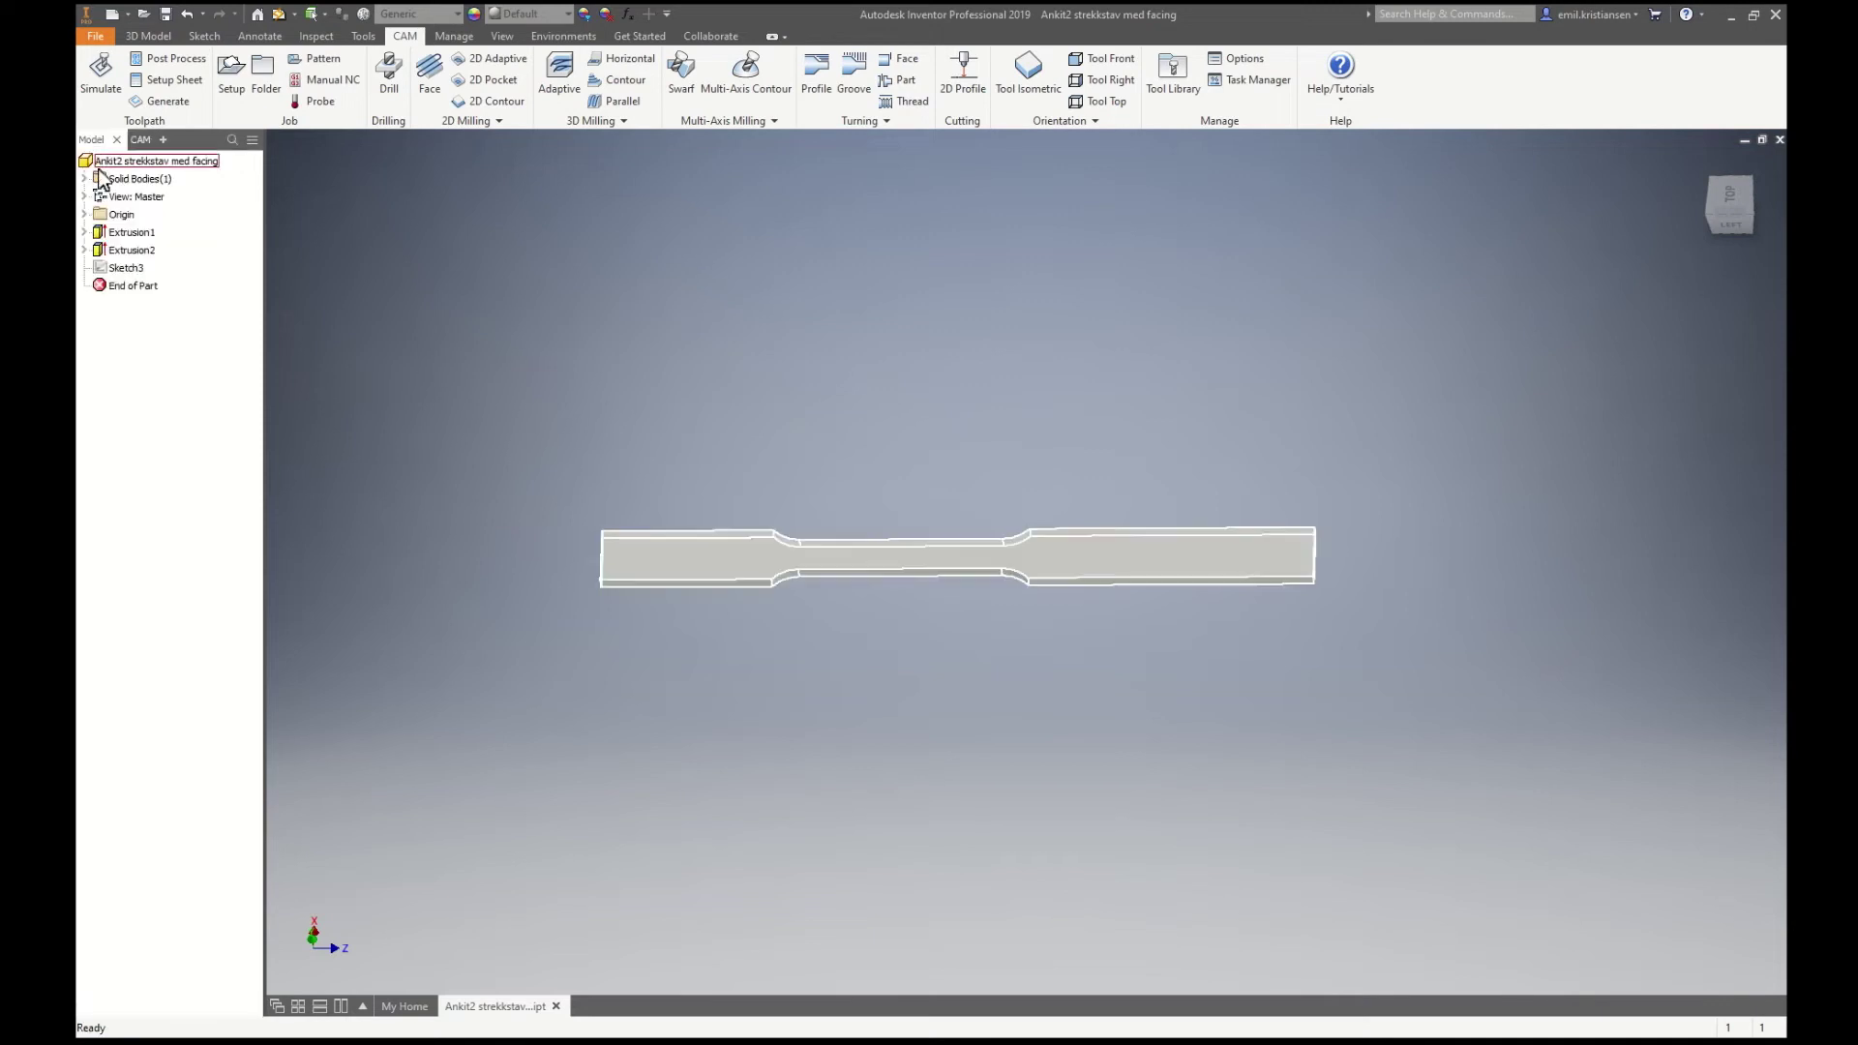
right_click(129, 272)
click(161, 513)
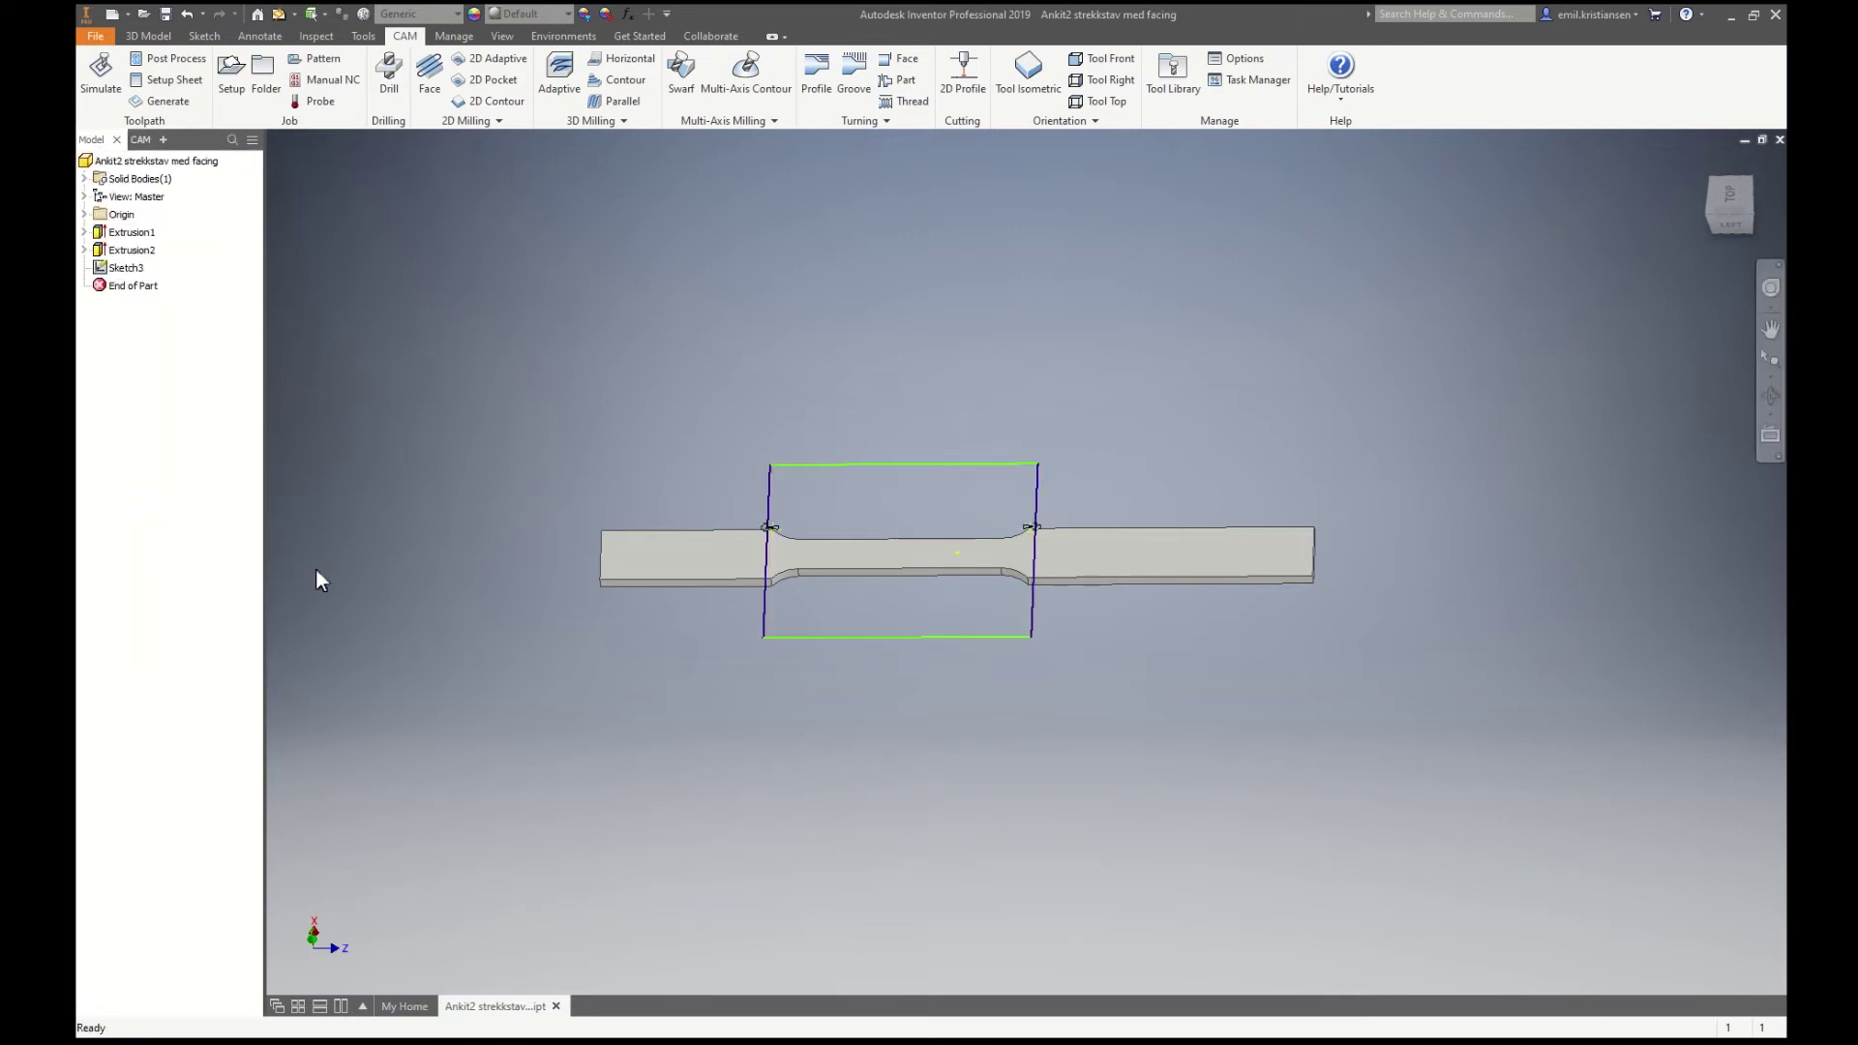
Step: Restrict Adaptive6 to the Sketch3 rectangle boundary with the tool kept inside it
click(141, 141)
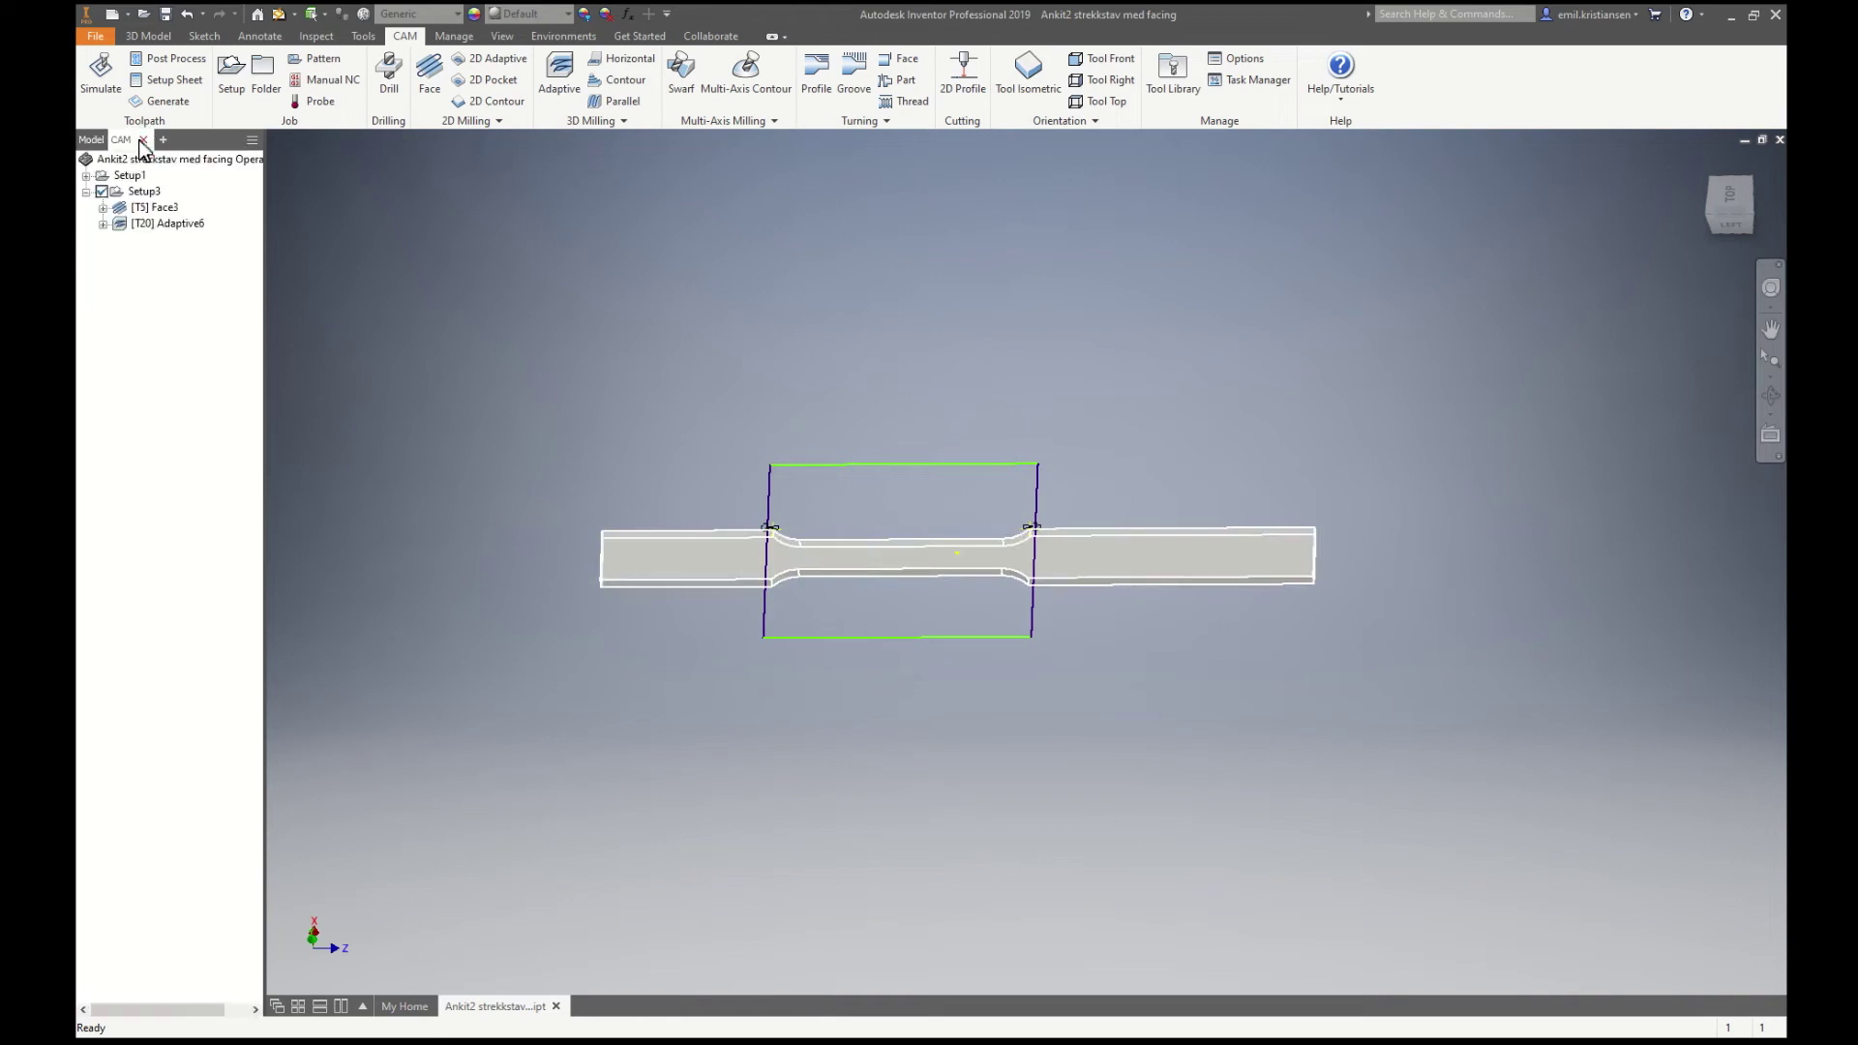
click(159, 224)
key(Delete)
click(126, 190)
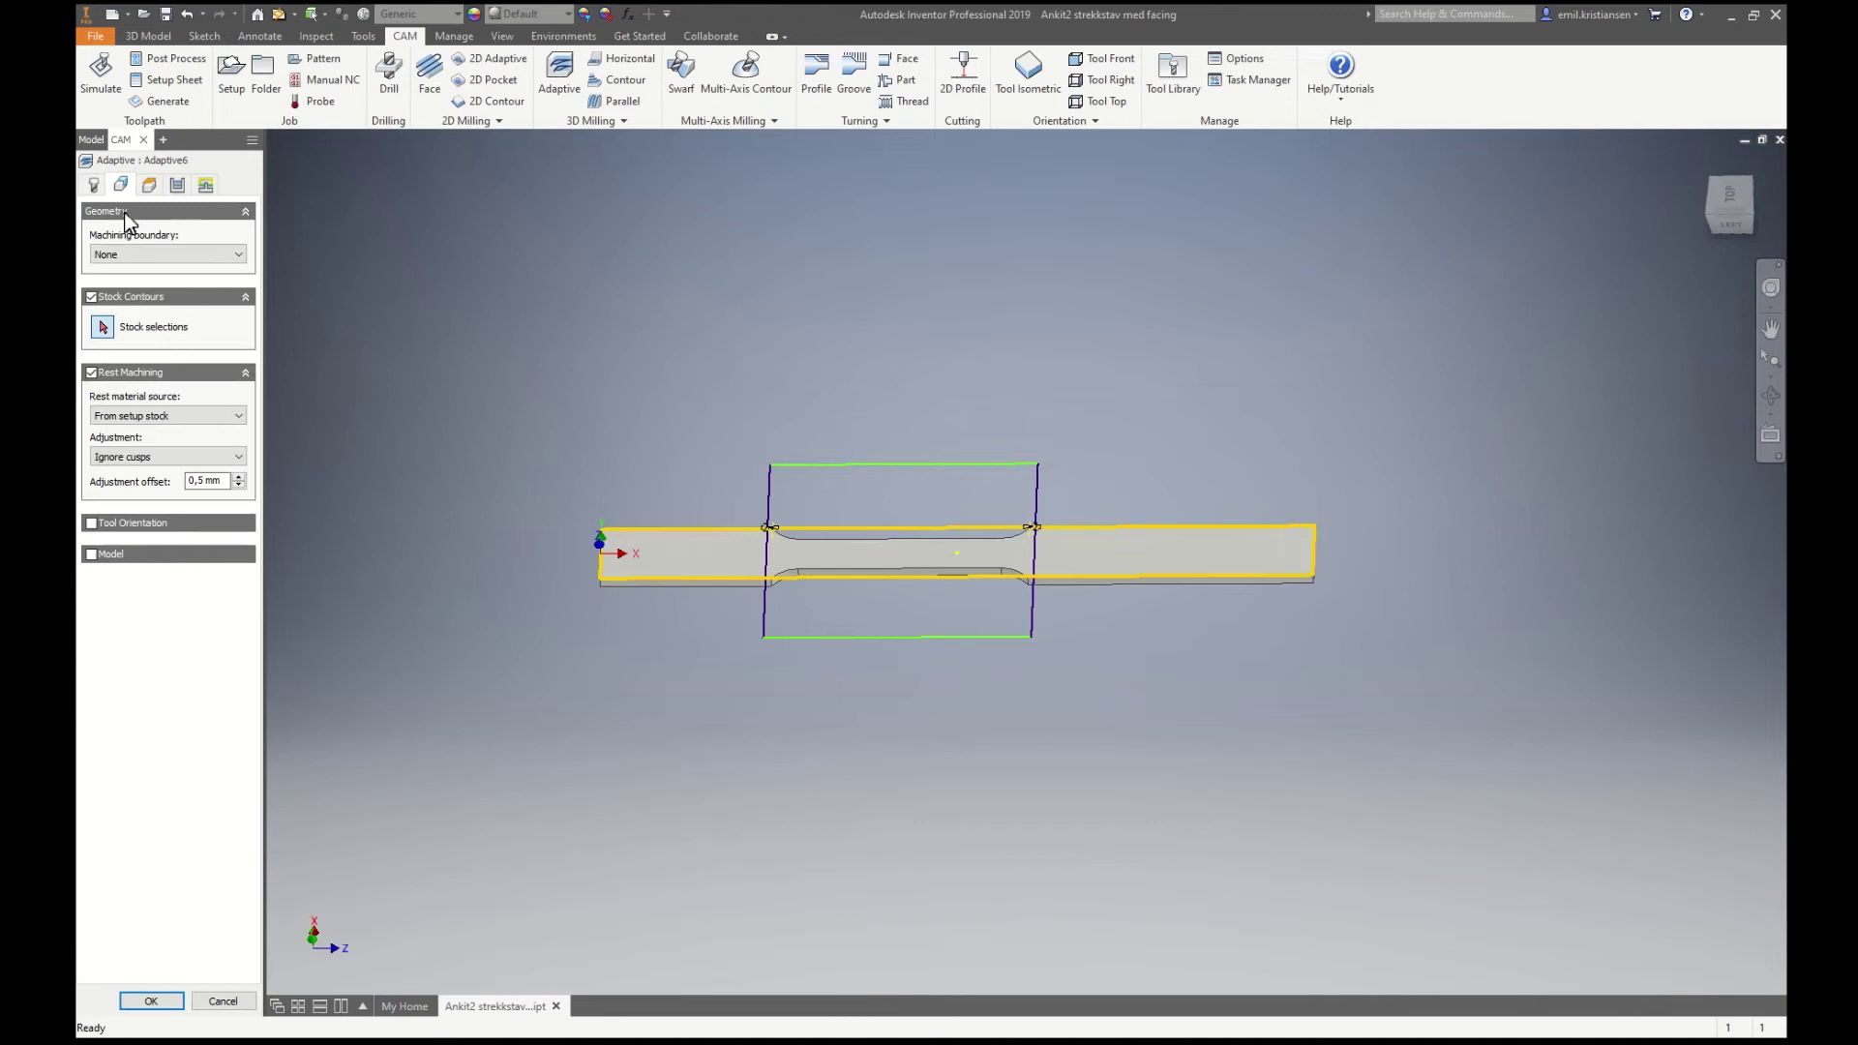
click(132, 254)
click(129, 311)
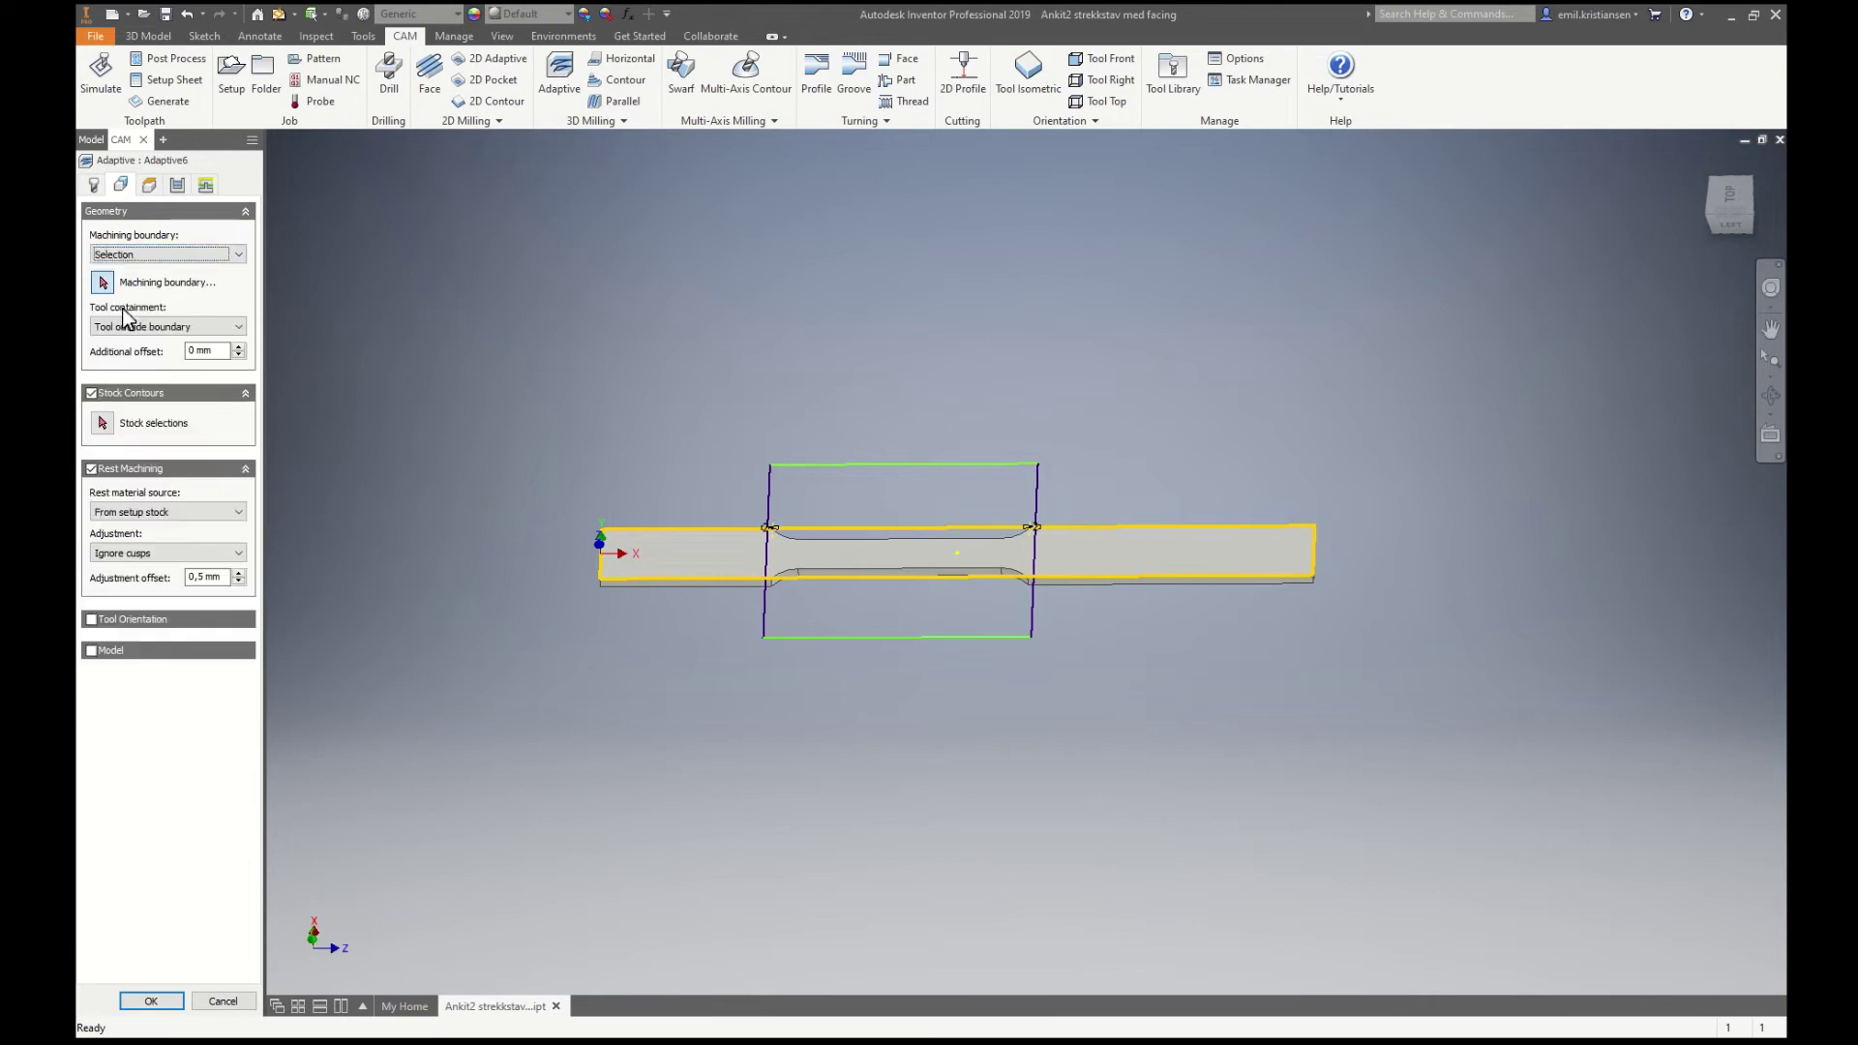
click(836, 465)
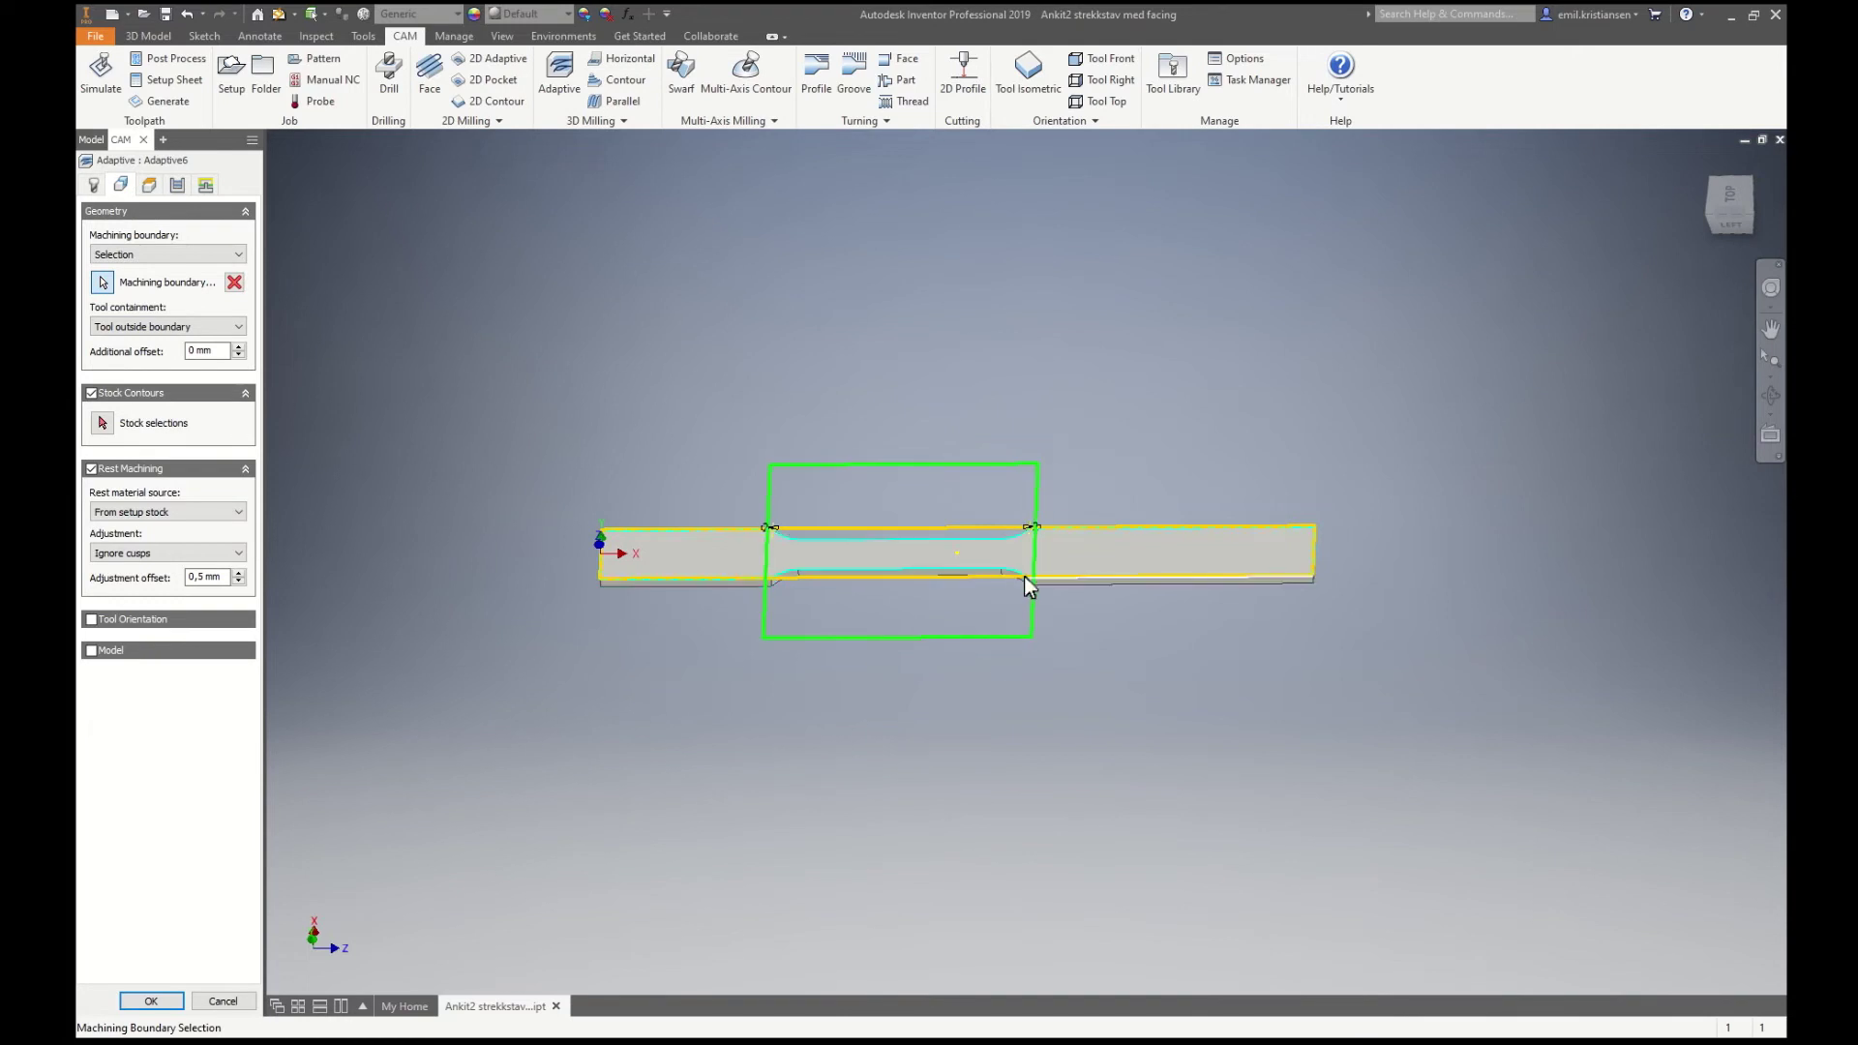
click(135, 331)
click(136, 343)
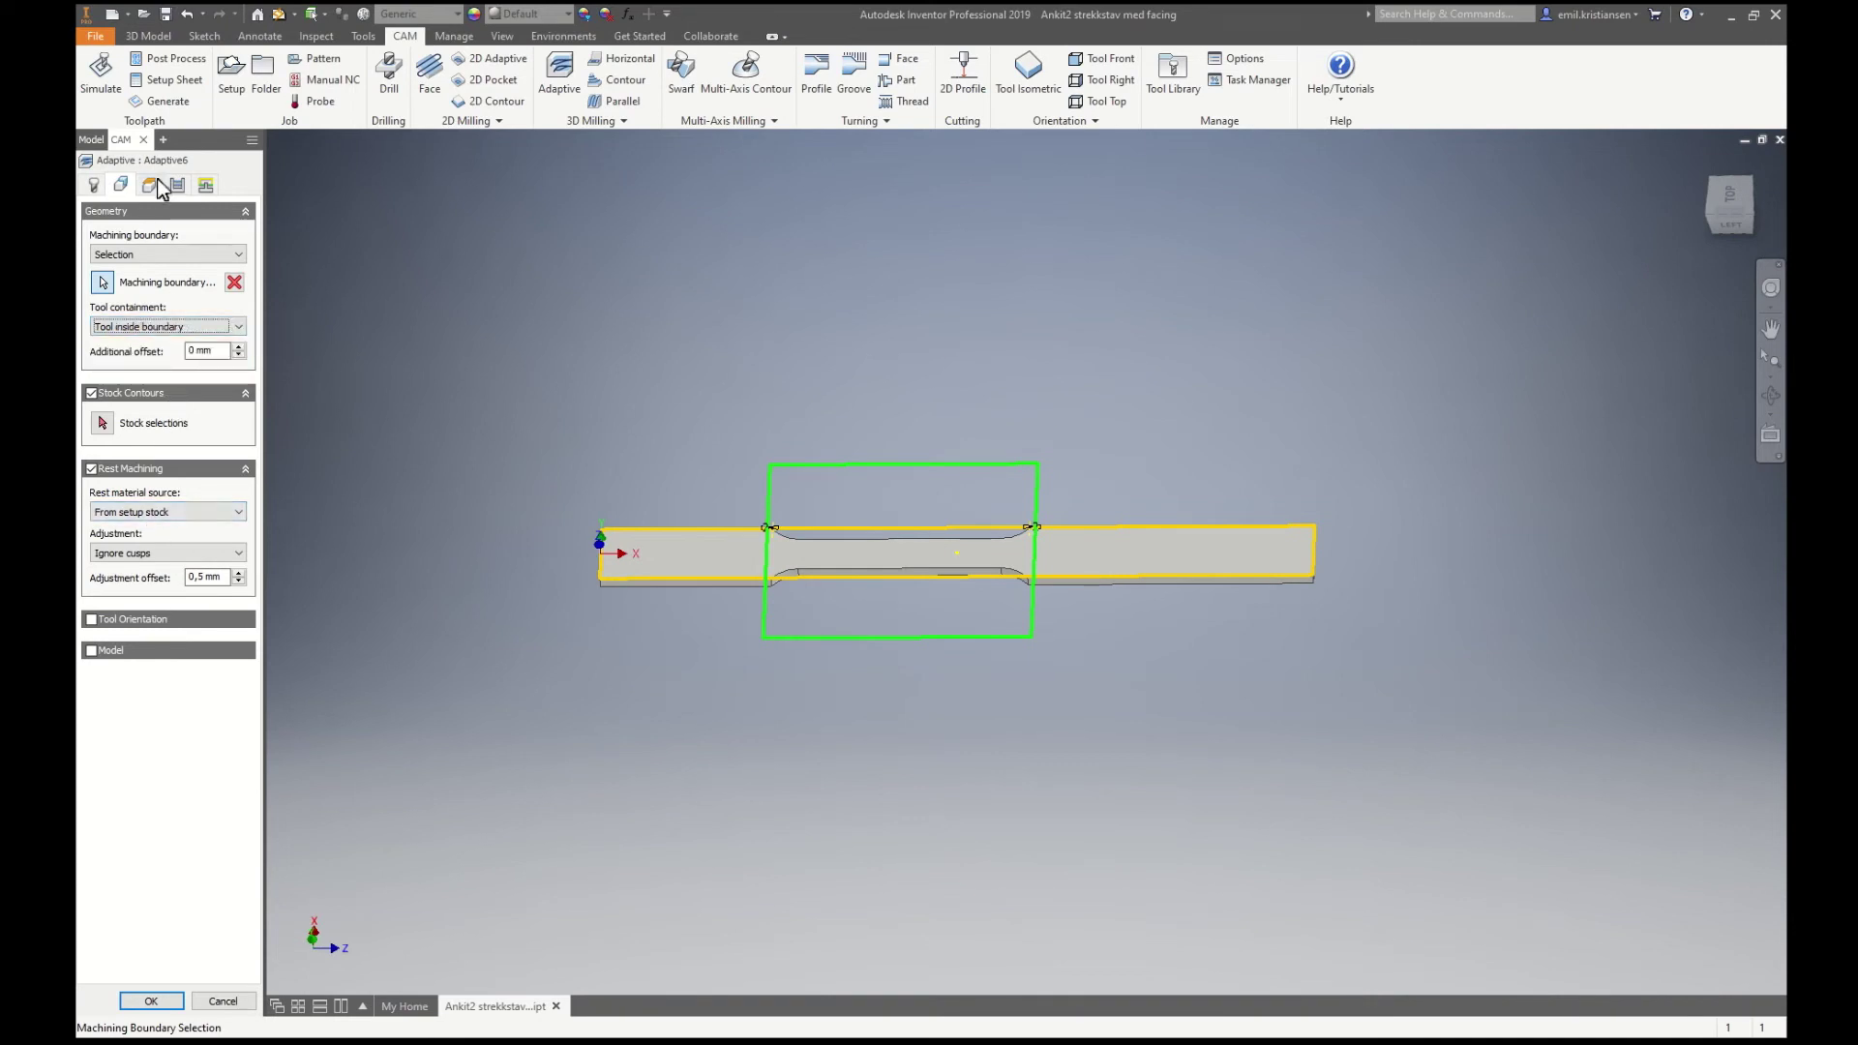
Step: Take rest material from previous operations, set optimal load to 0,5 mm, and regenerate
click(126, 511)
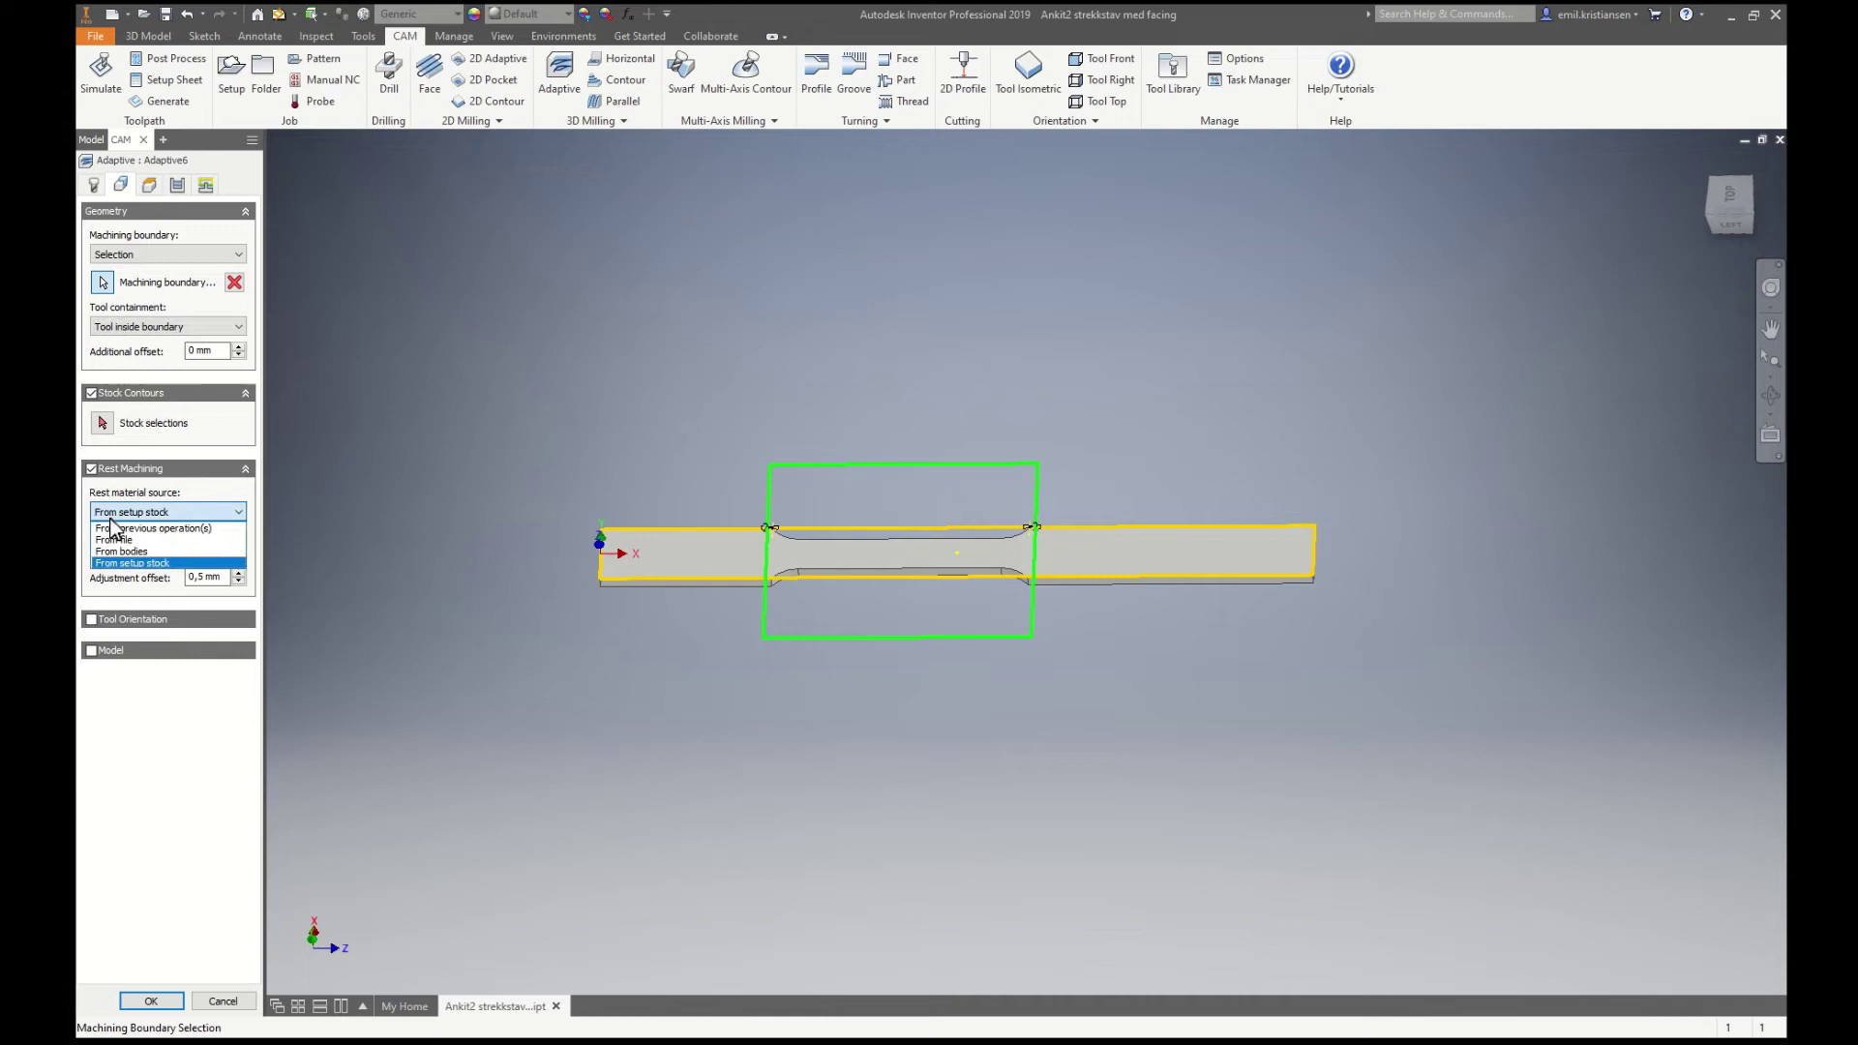
click(120, 528)
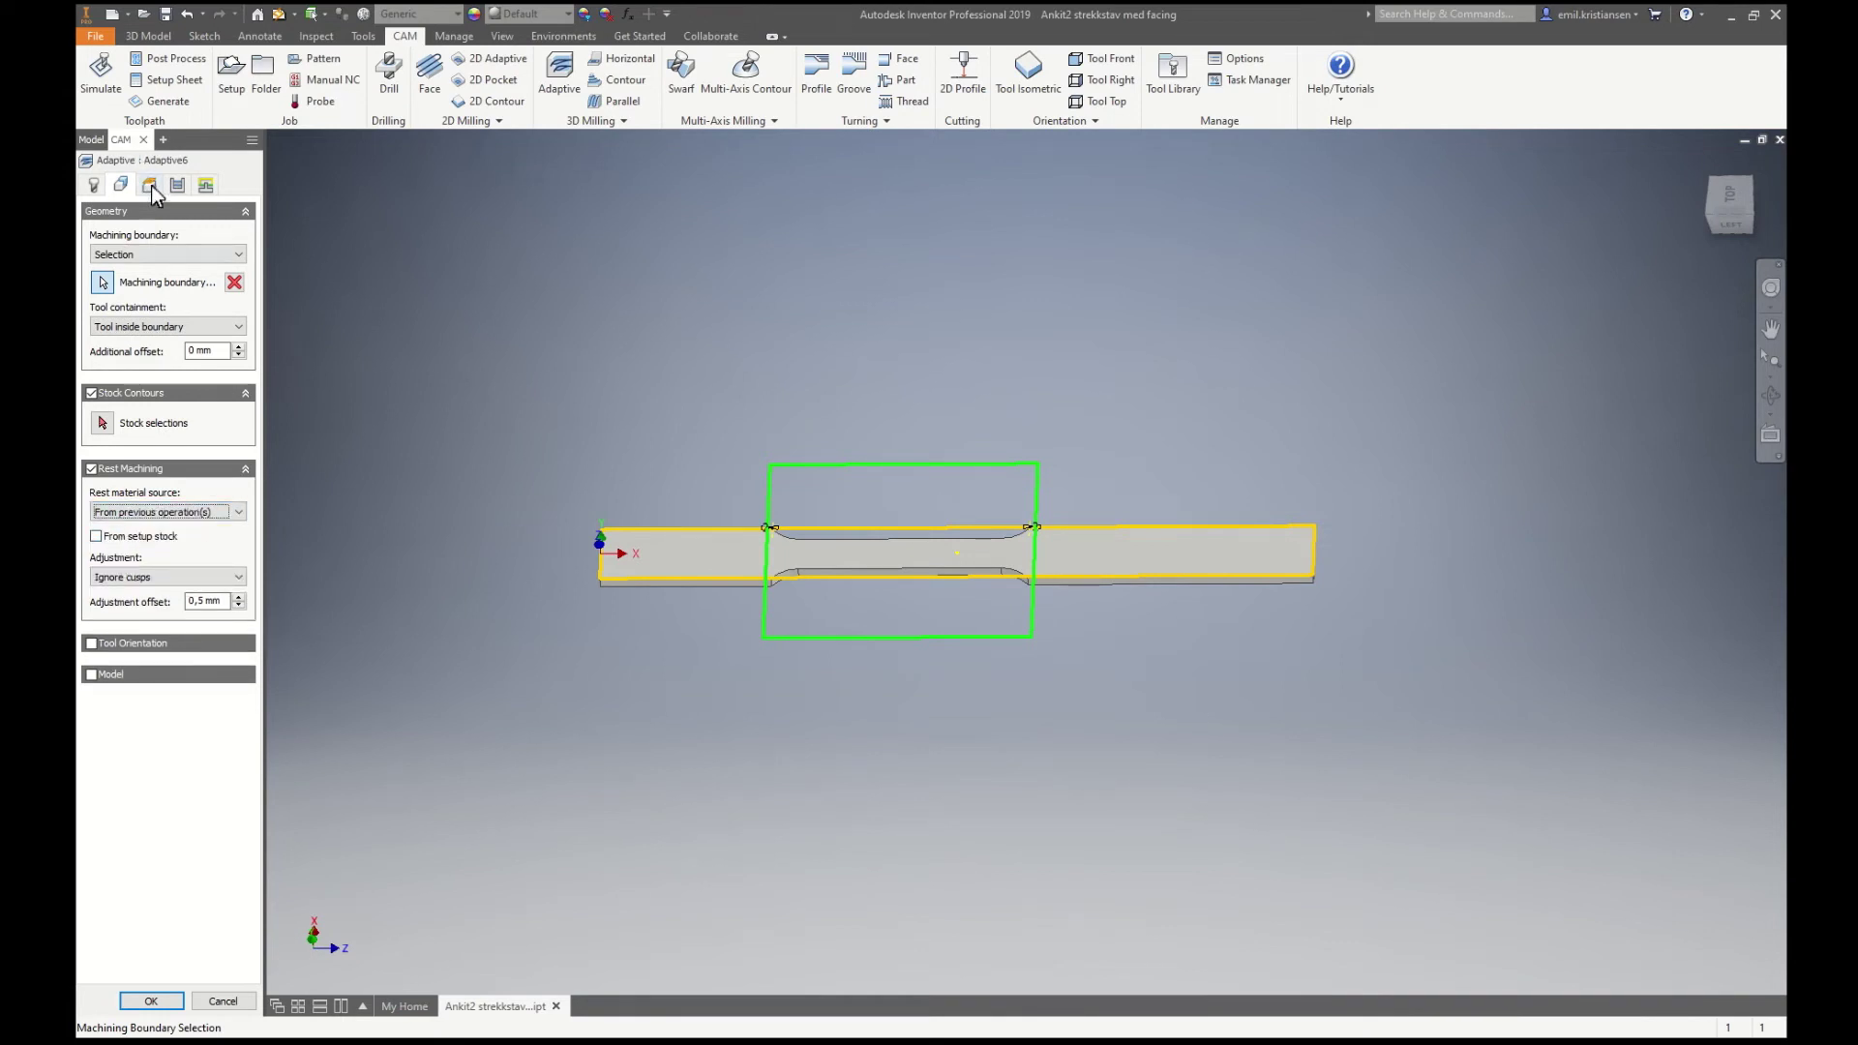
click(178, 186)
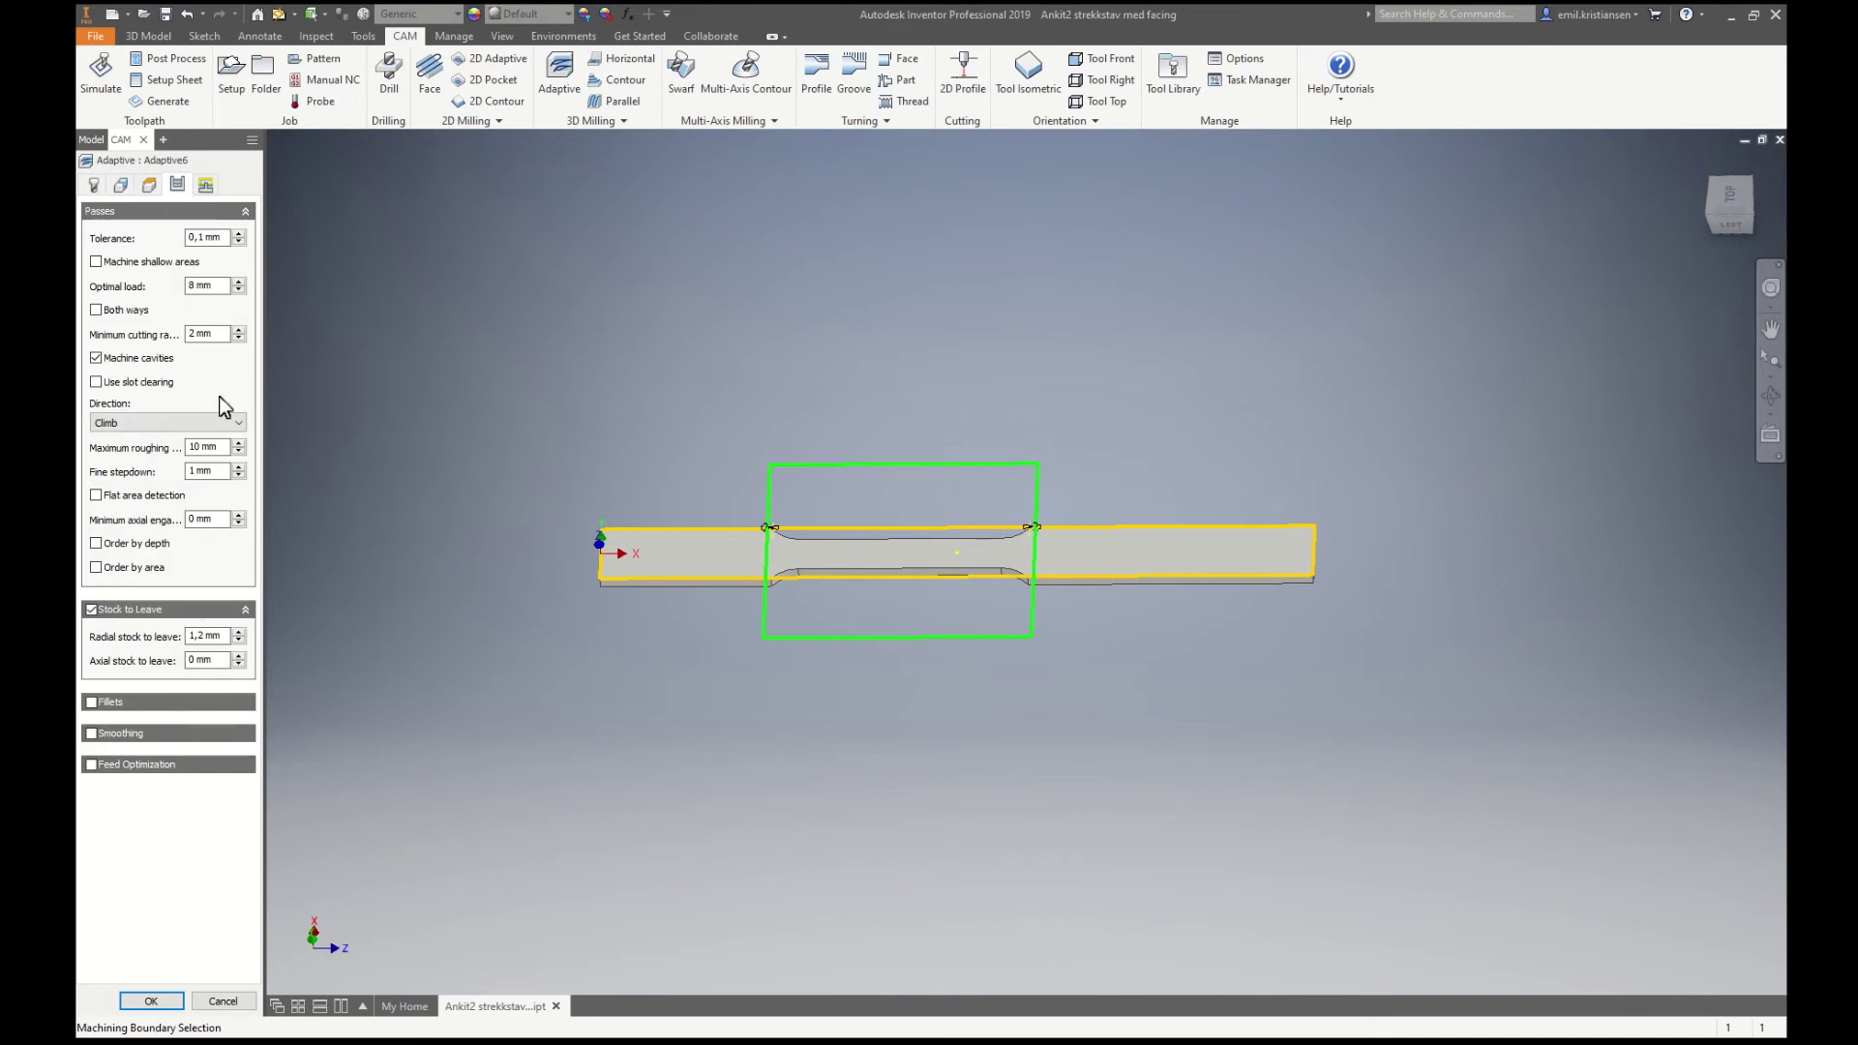
double_click(191, 287)
click(156, 998)
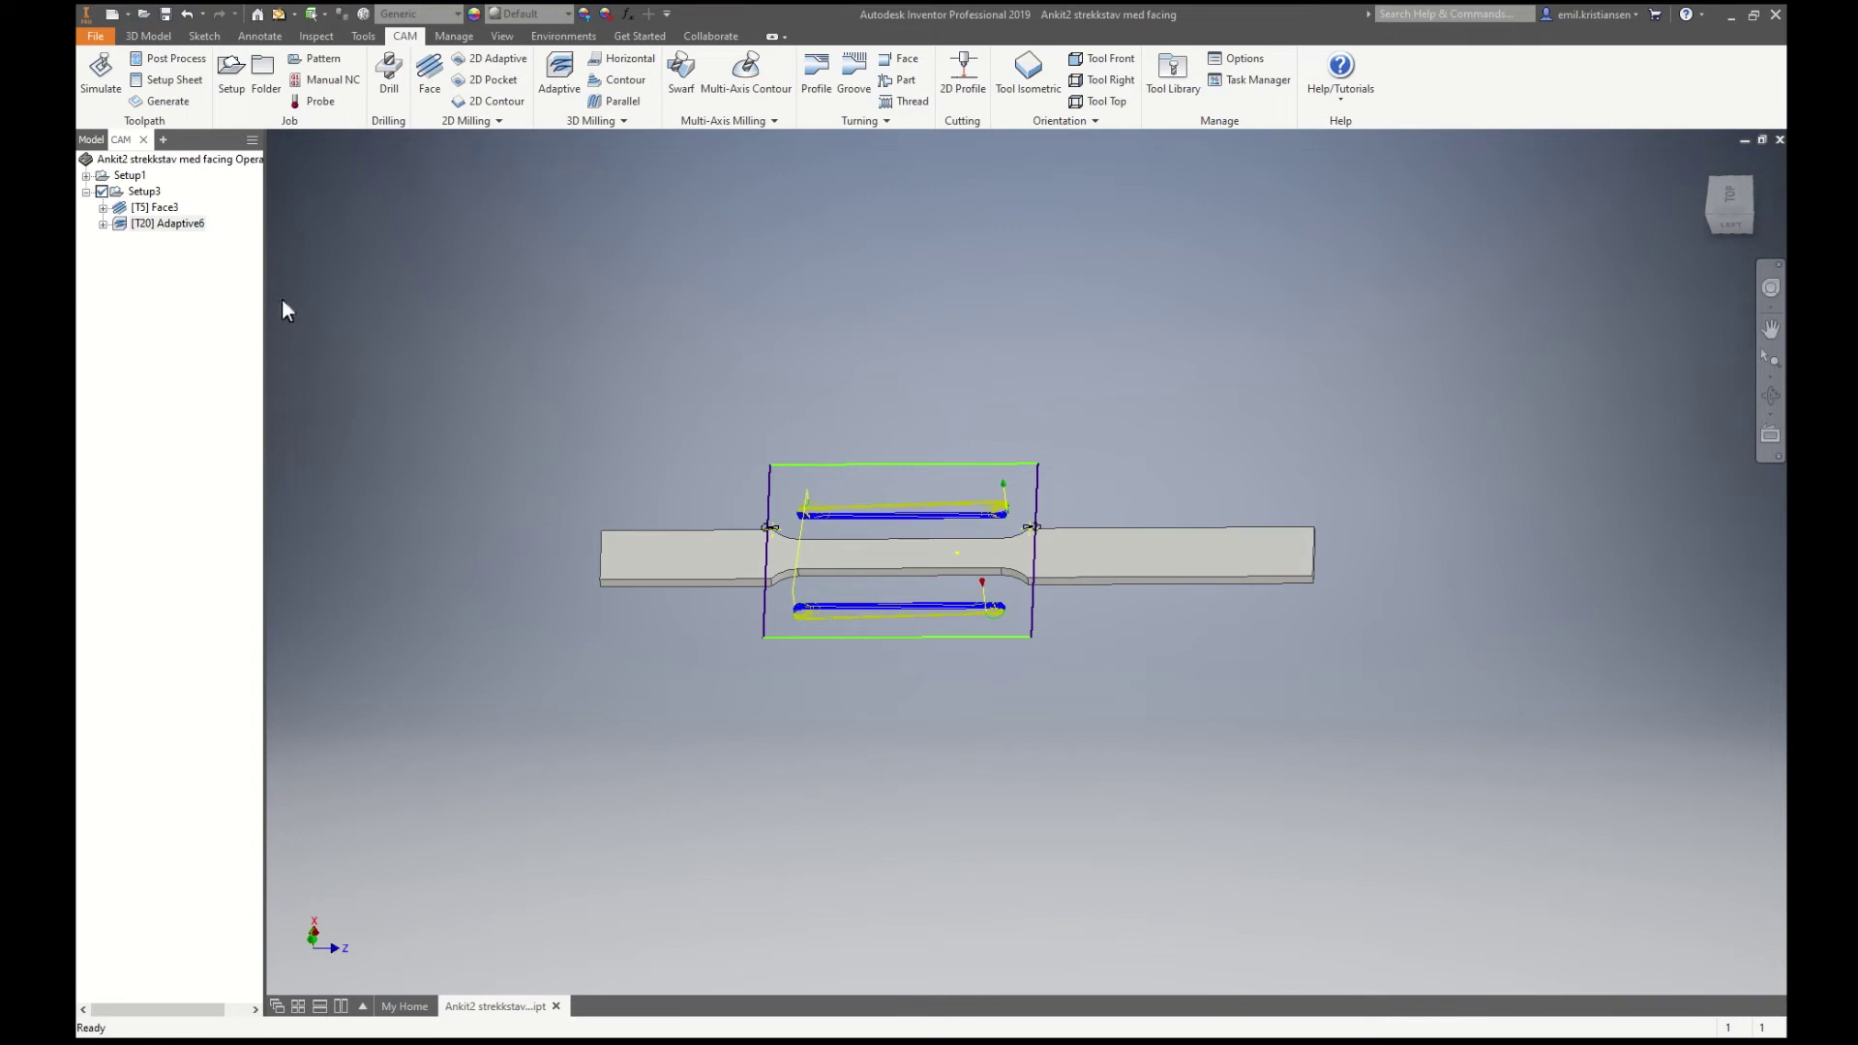
Step: Duplicate Adaptive6 as Adaptive6 (2), lower its radial stock to leave, and generate it
right_click(168, 232)
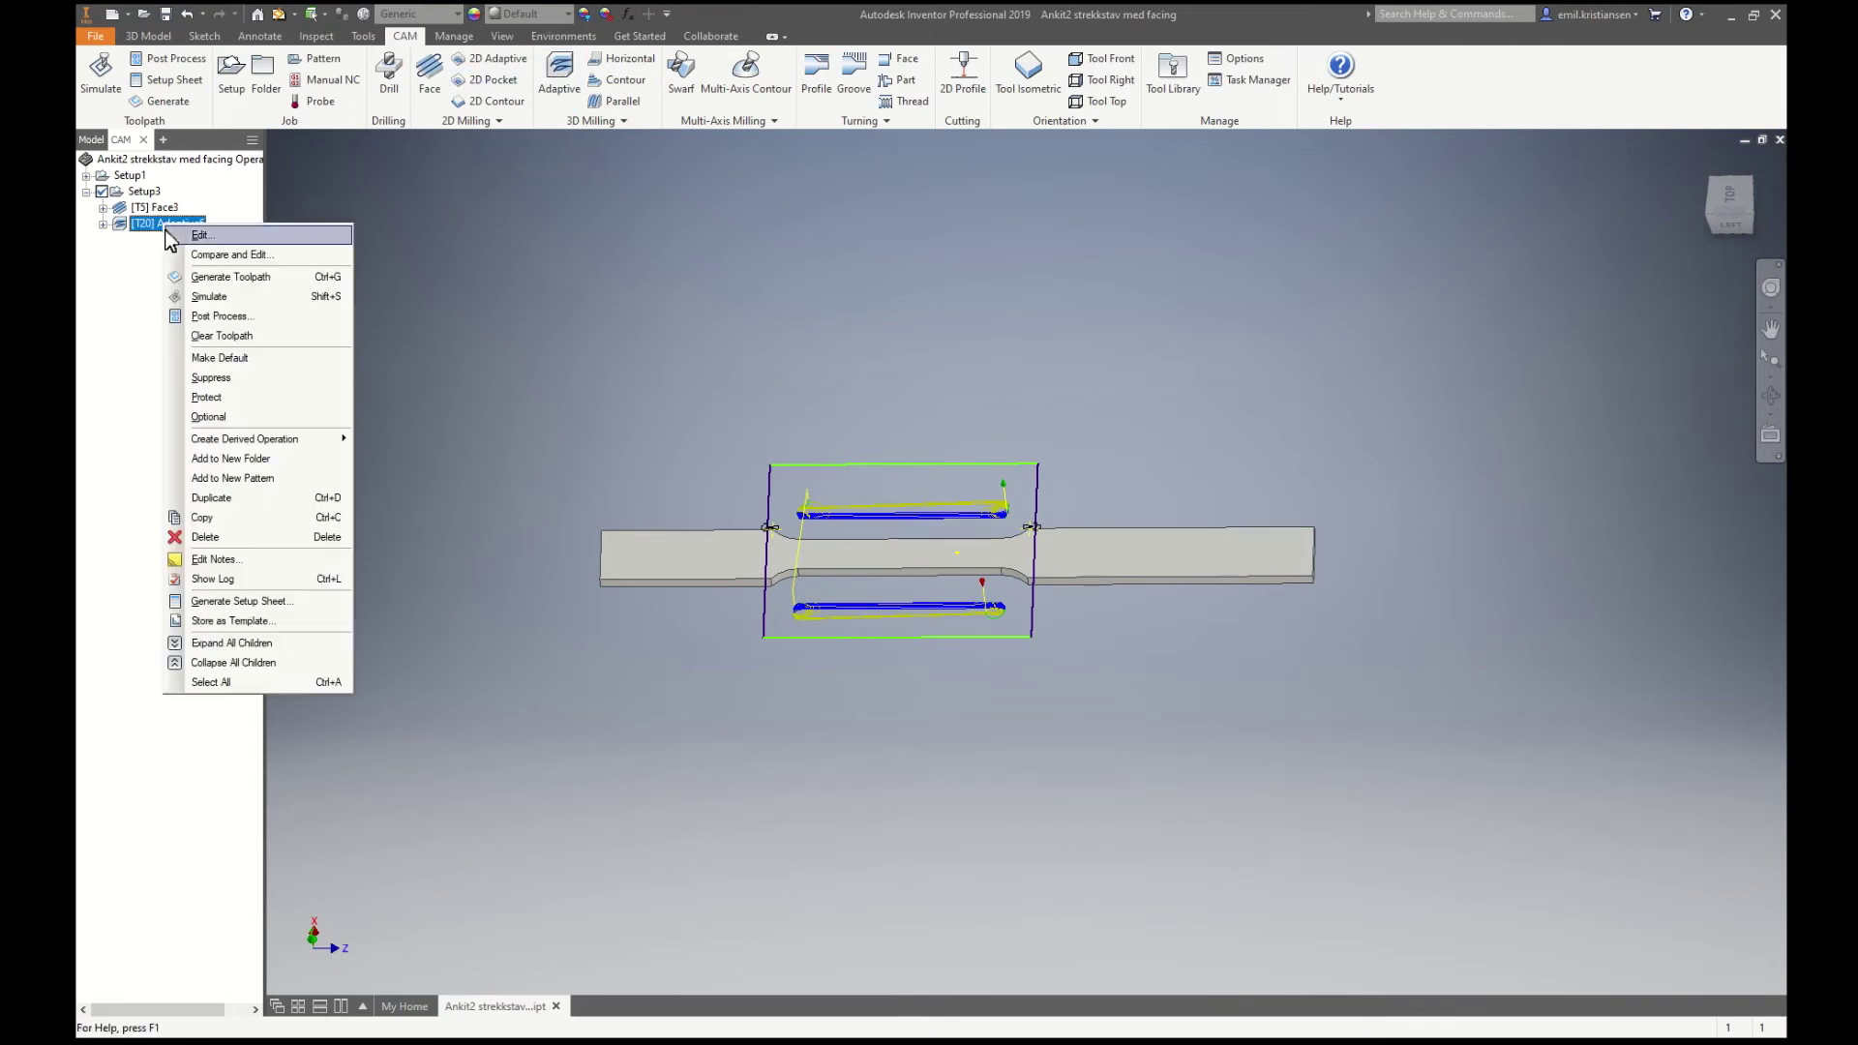
click(225, 497)
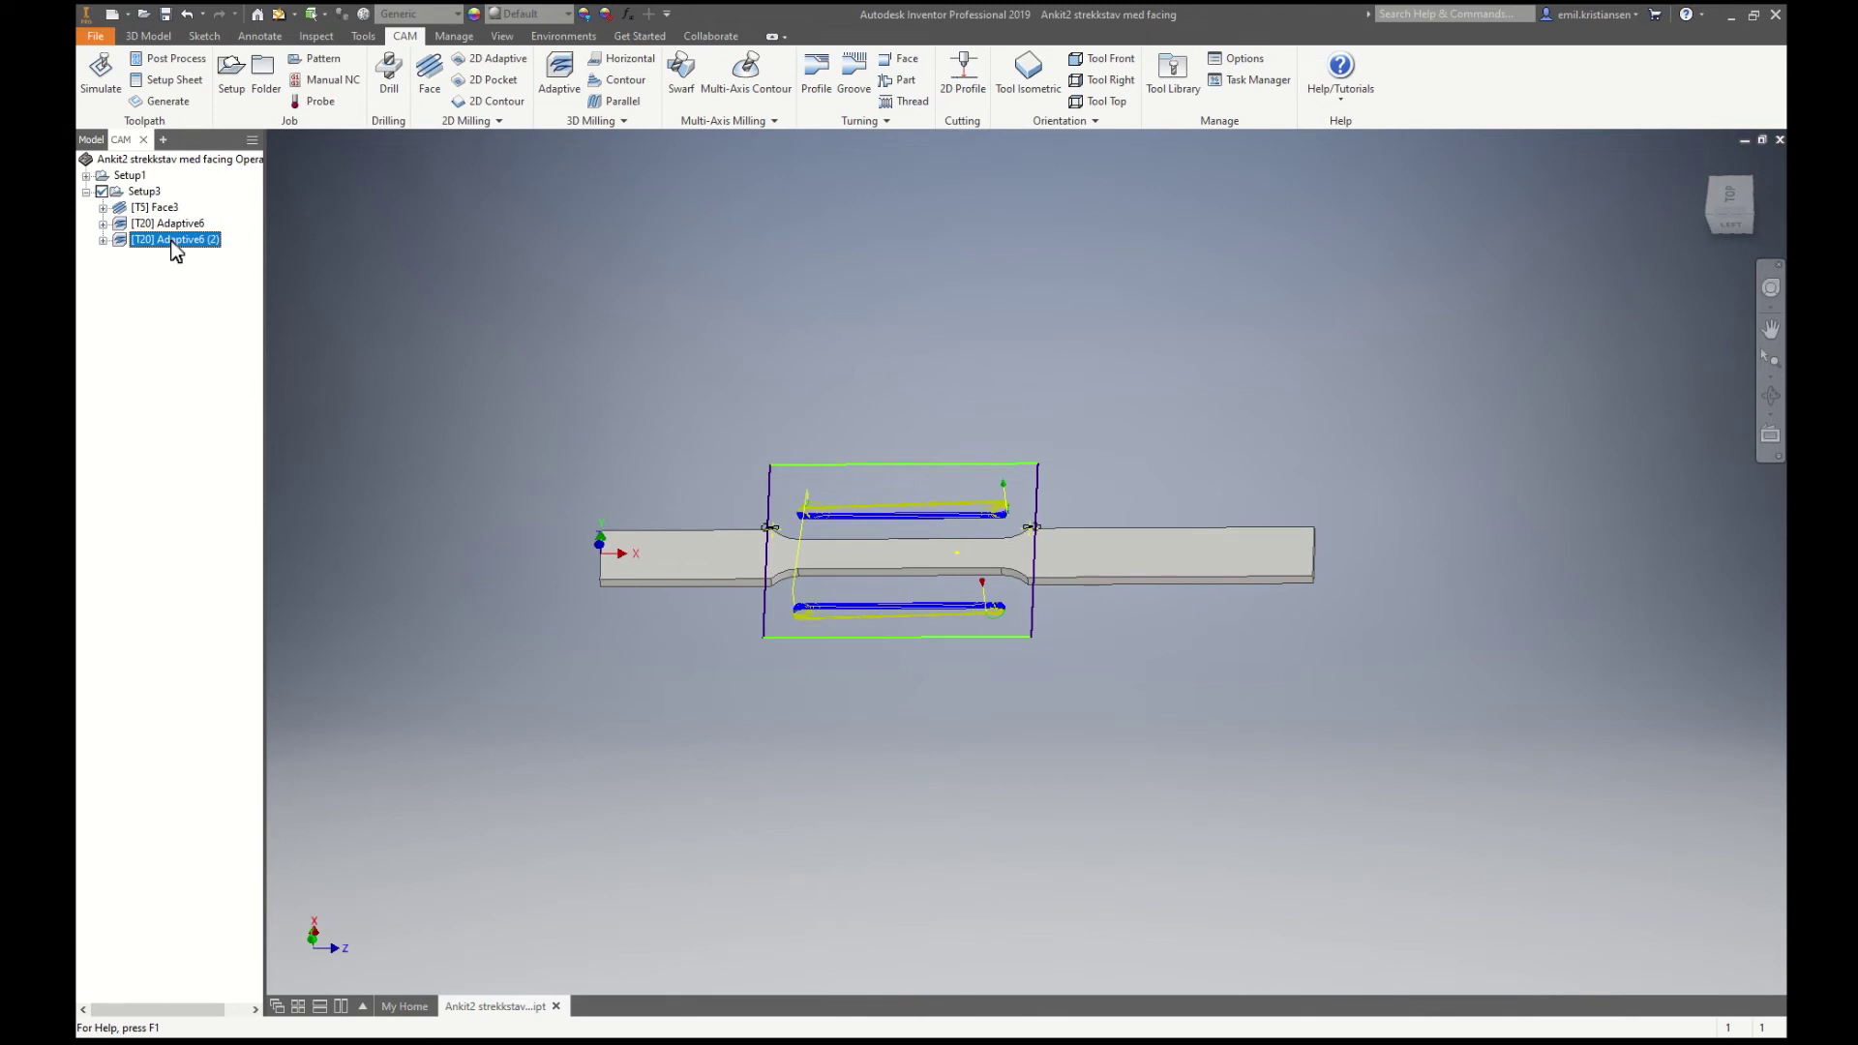
double_click(171, 240)
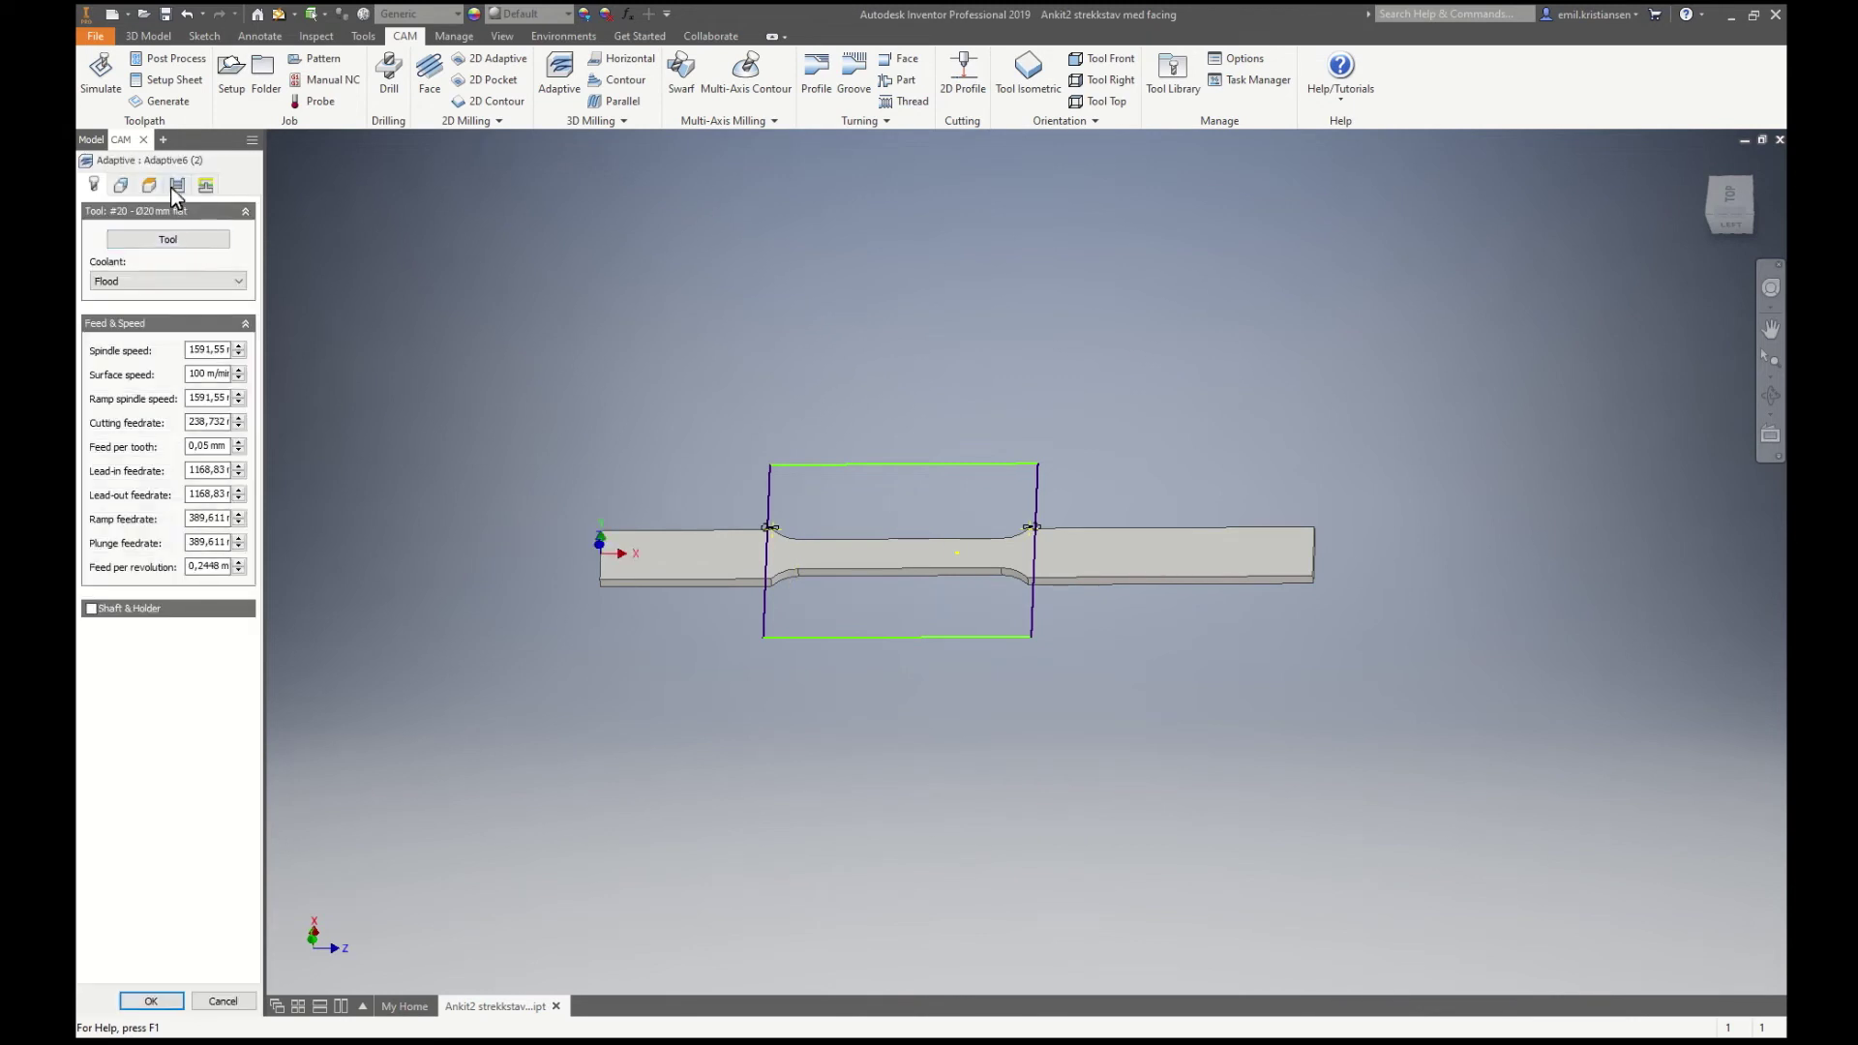
click(174, 188)
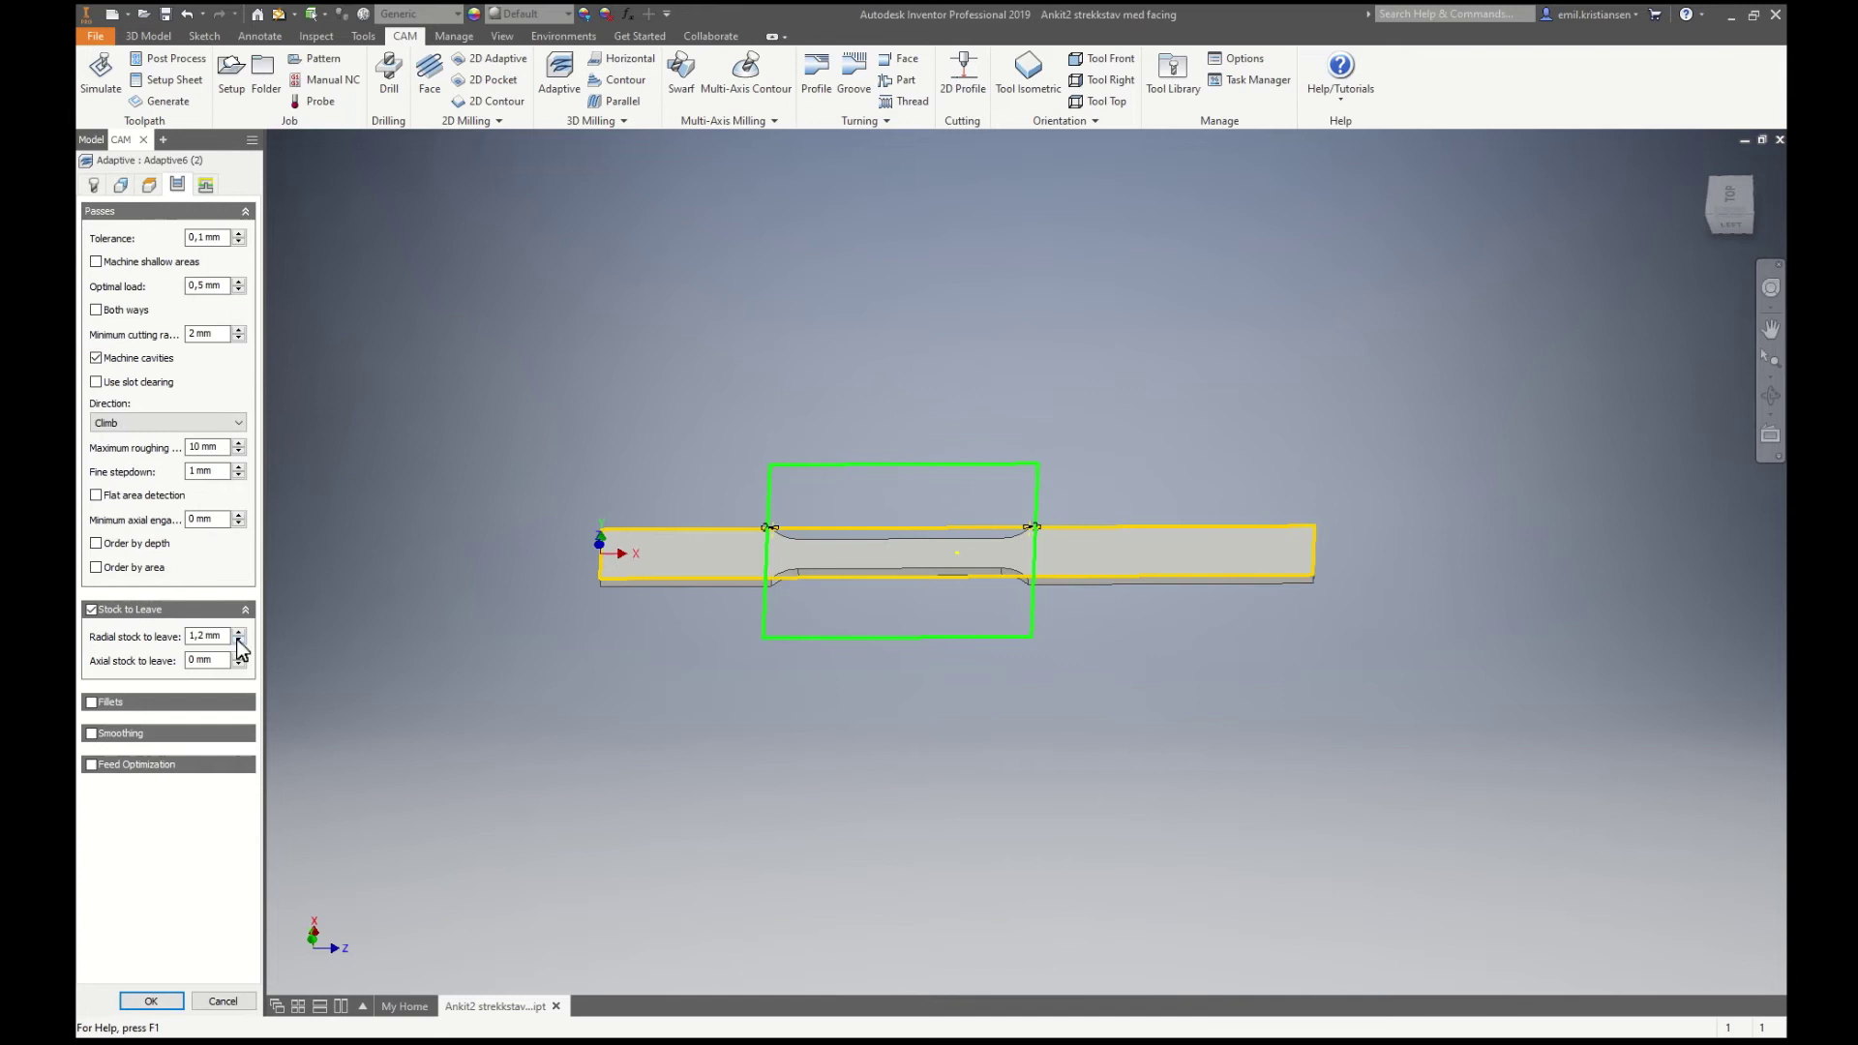
click(239, 641)
click(238, 641)
click(238, 641)
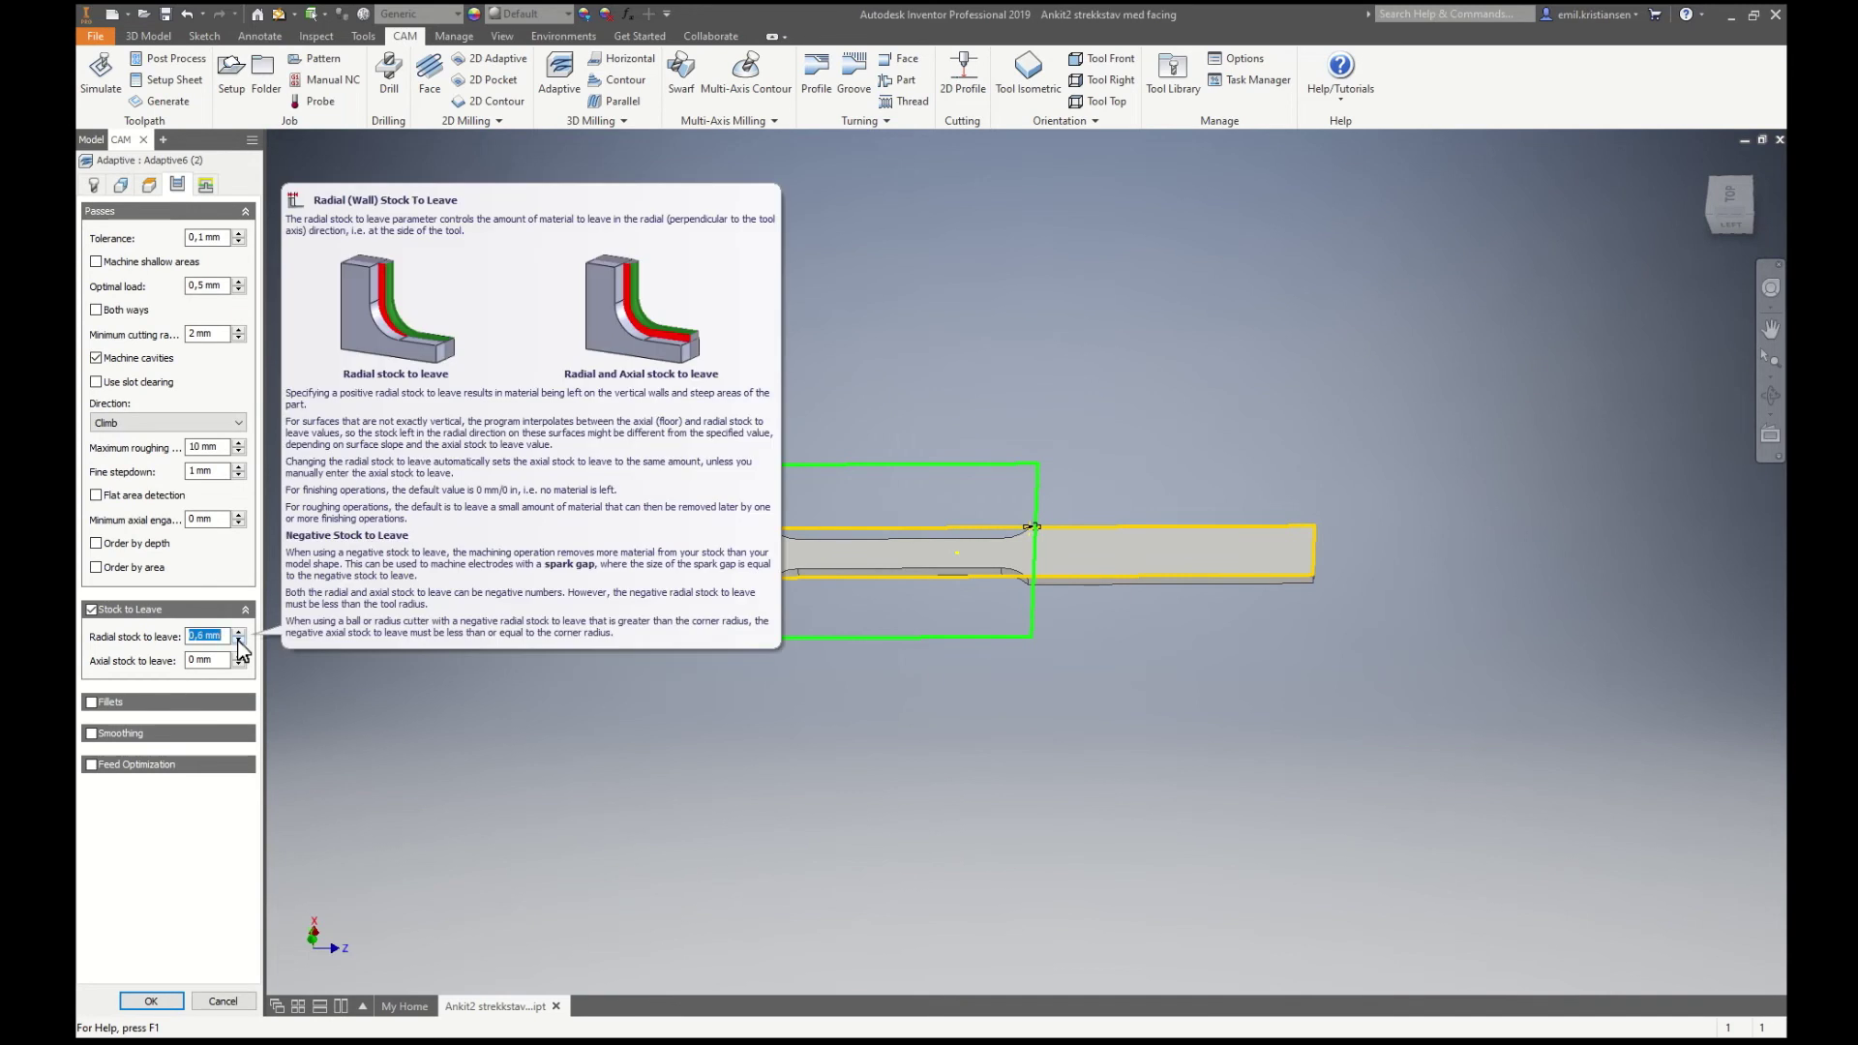
click(238, 640)
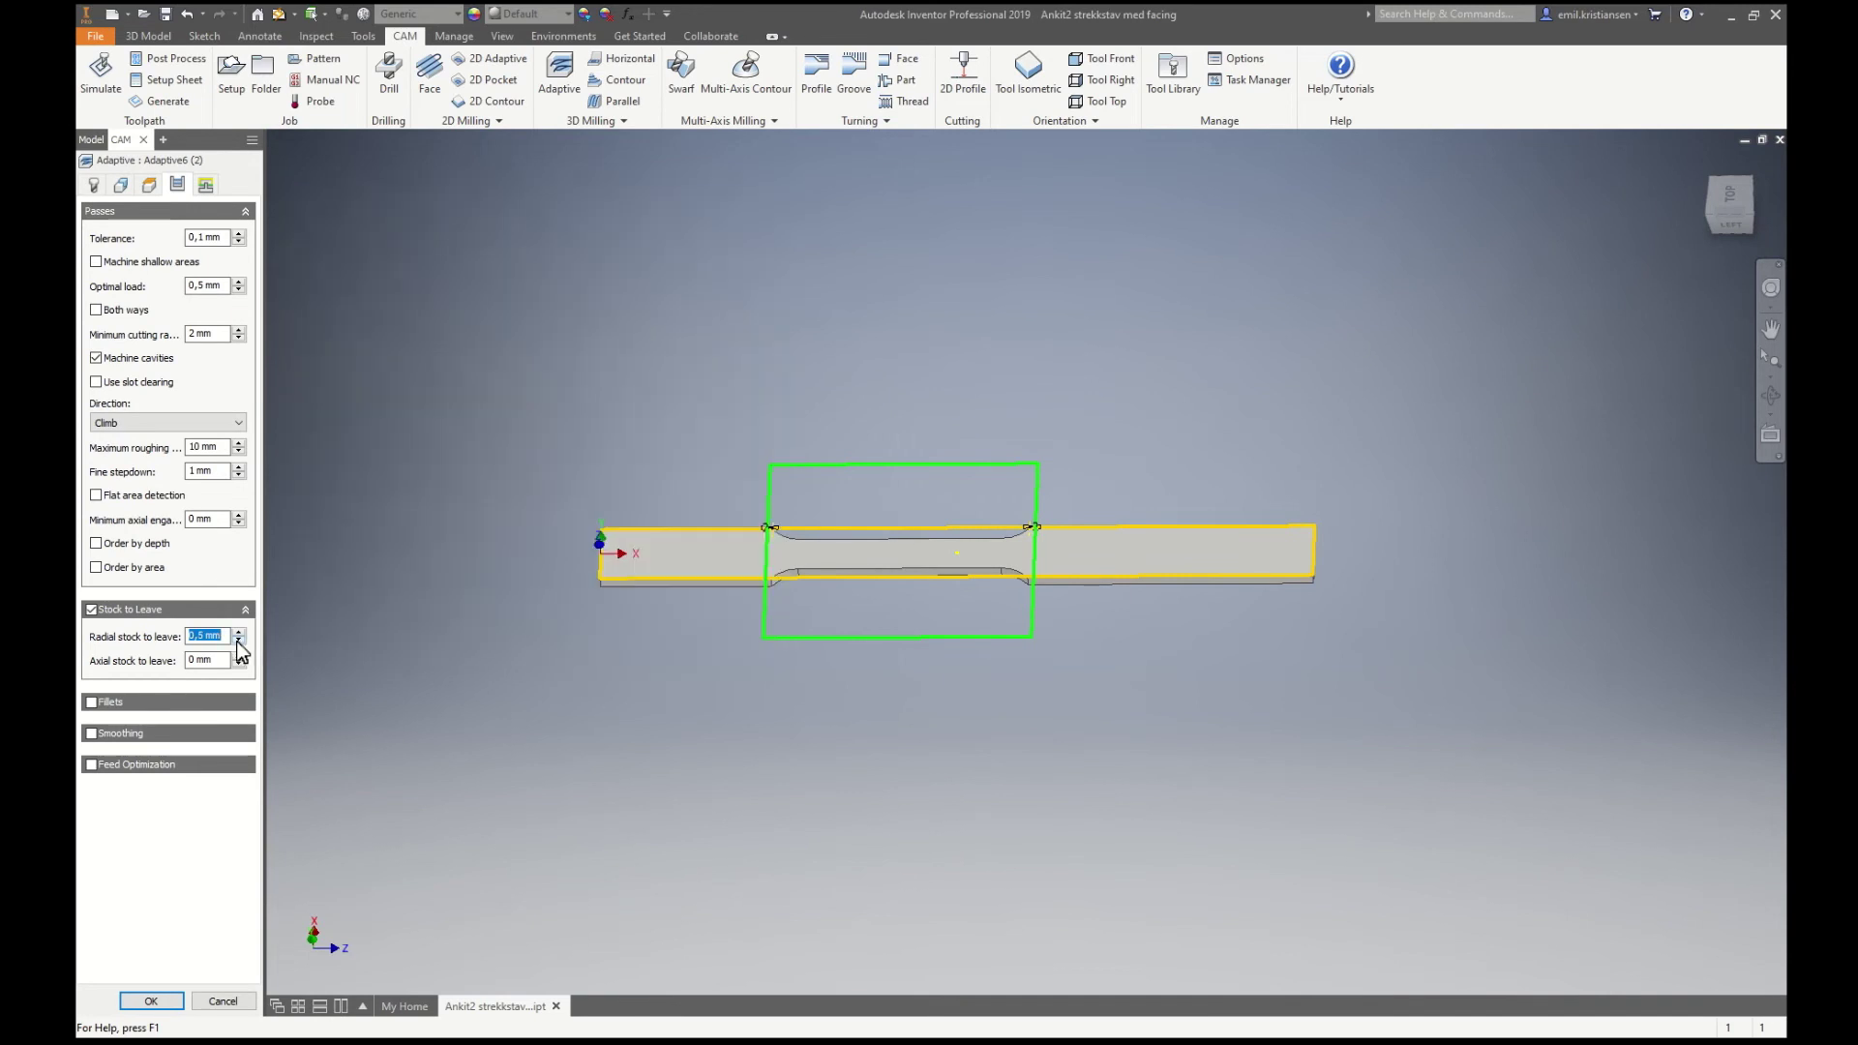
click(119, 187)
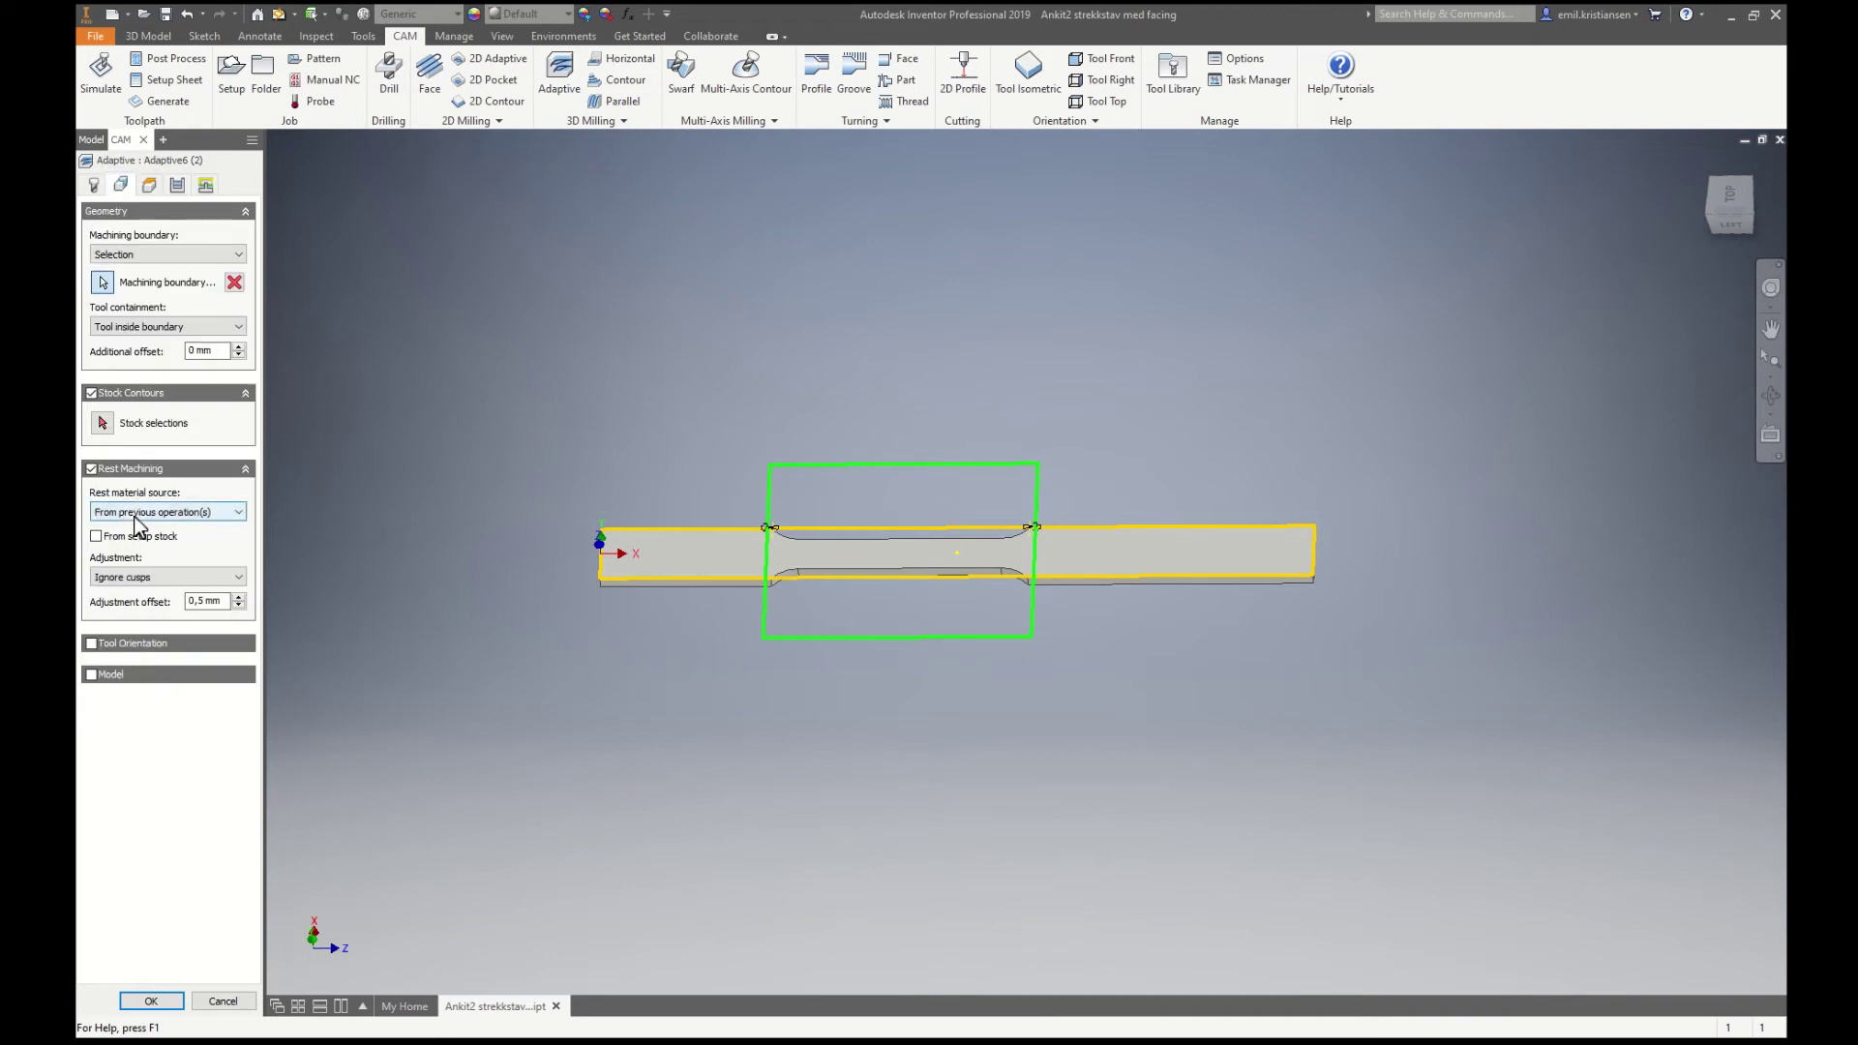
click(94, 187)
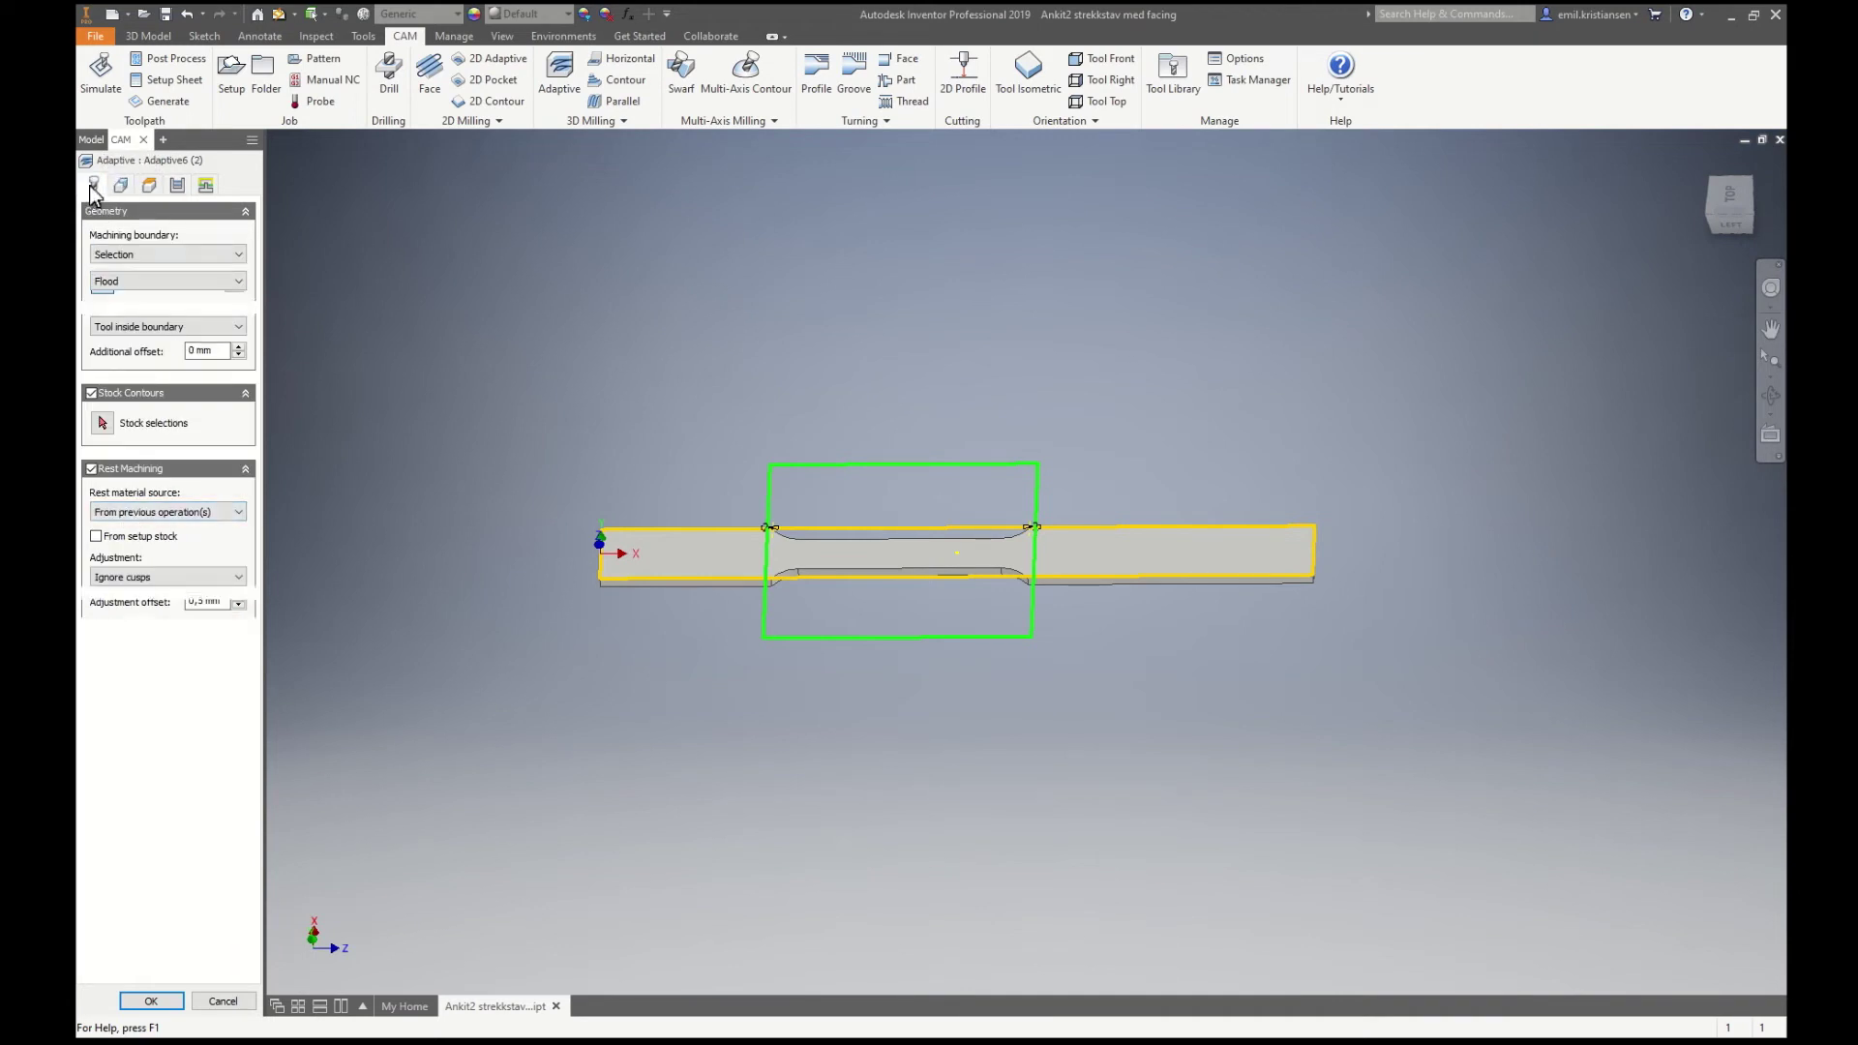
click(151, 1001)
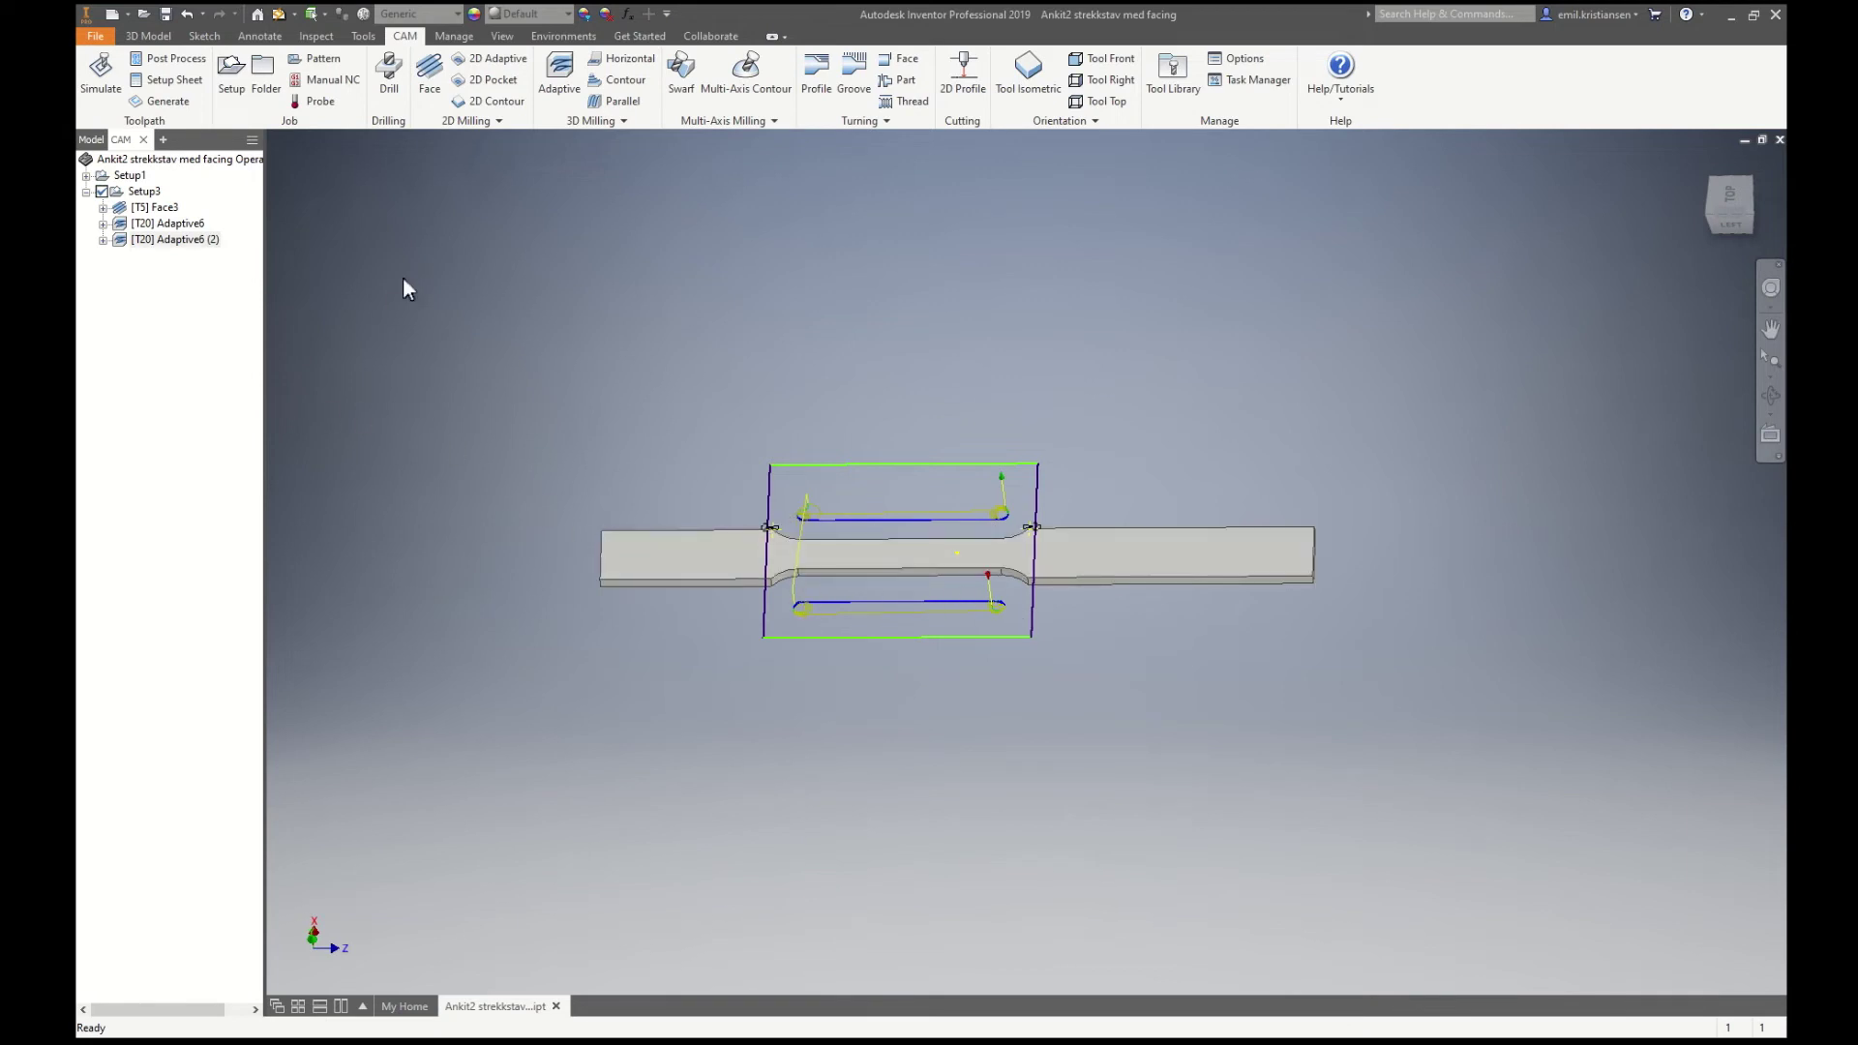
Step: Duplicate Adaptive6 (2) as Adaptive6 (3) and give it the #12 Ø12 mm flat mill
right_click(172, 252)
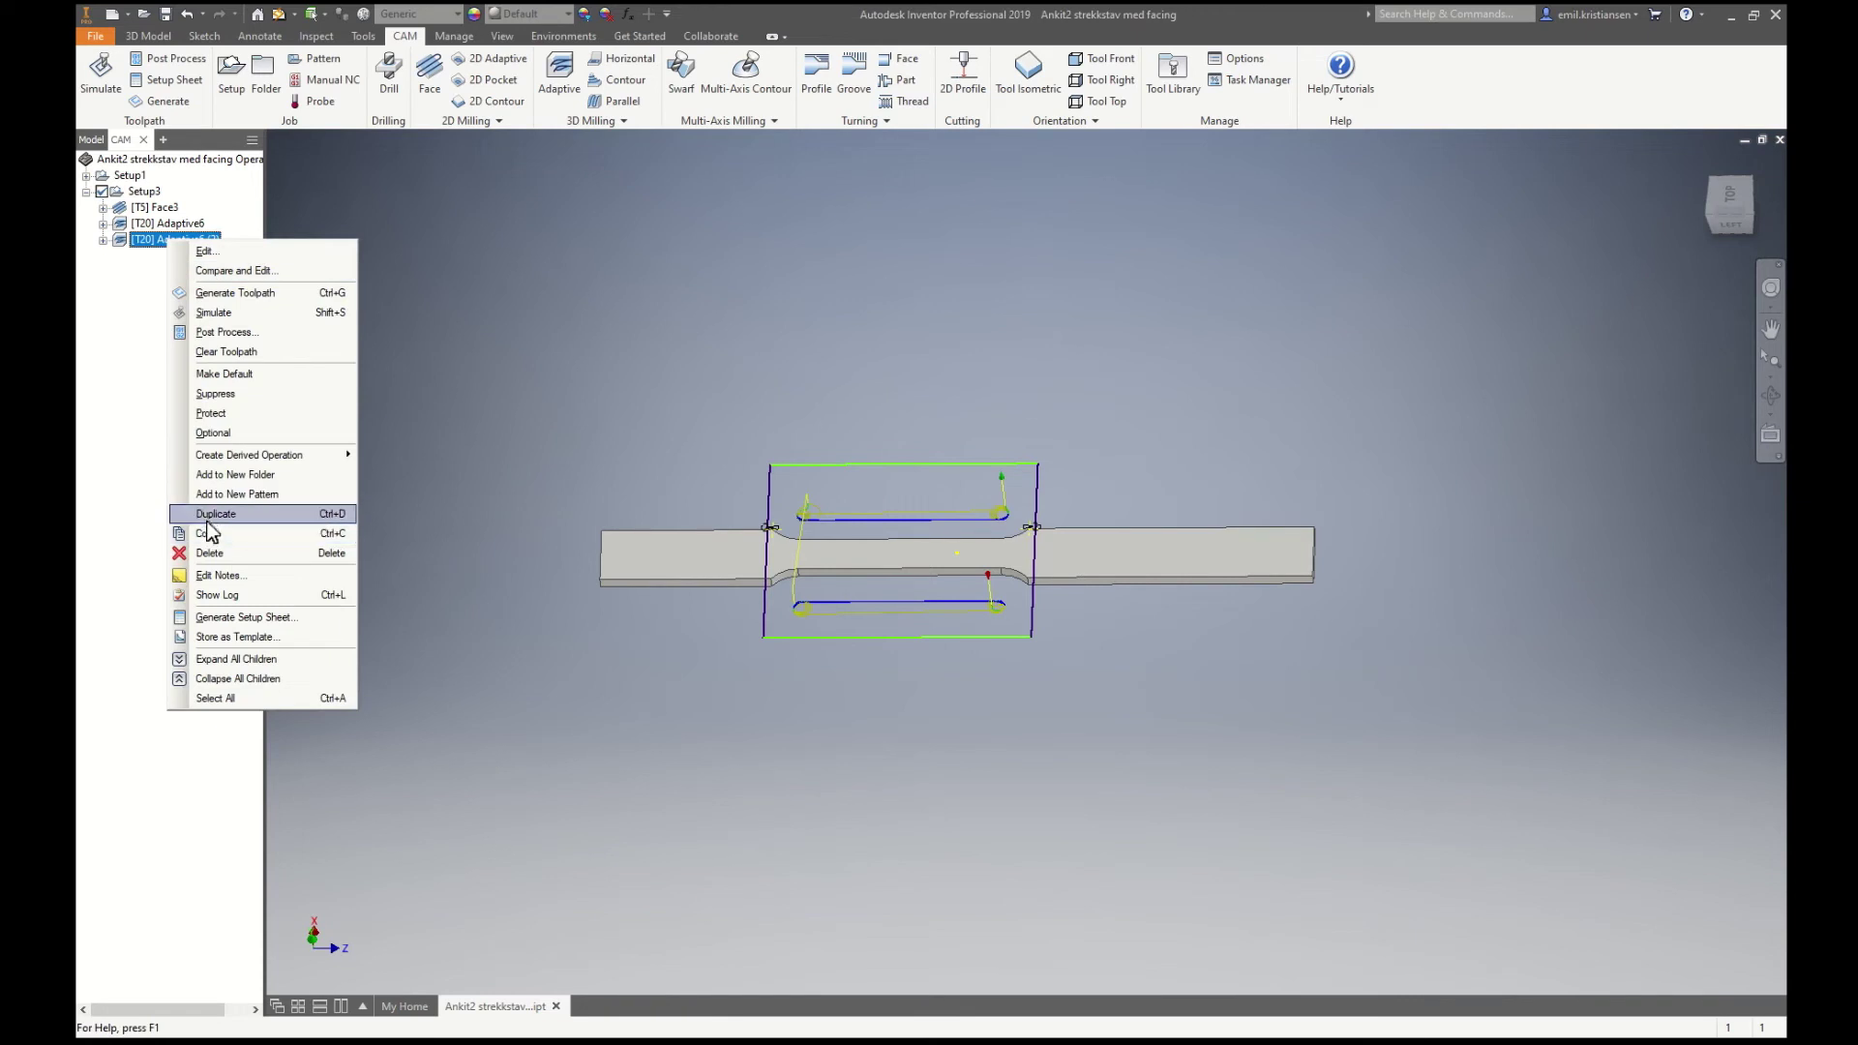
click(211, 526)
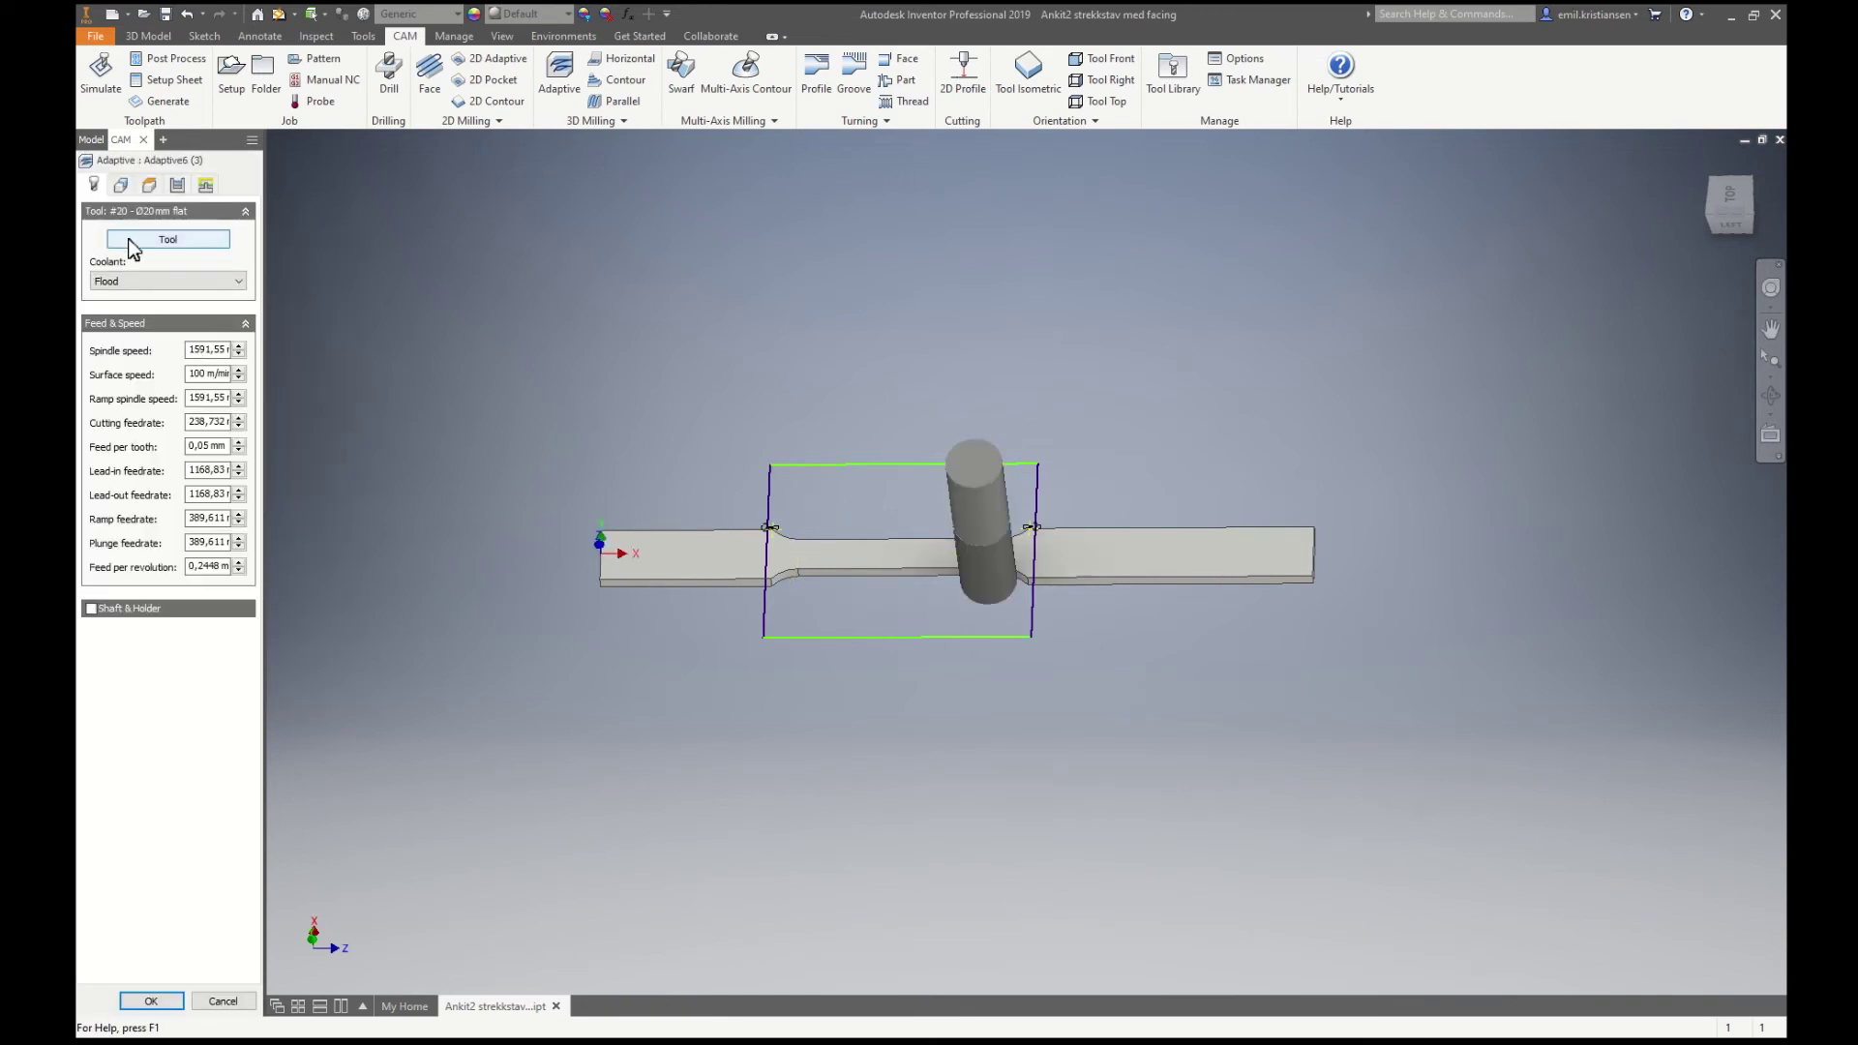
click(131, 242)
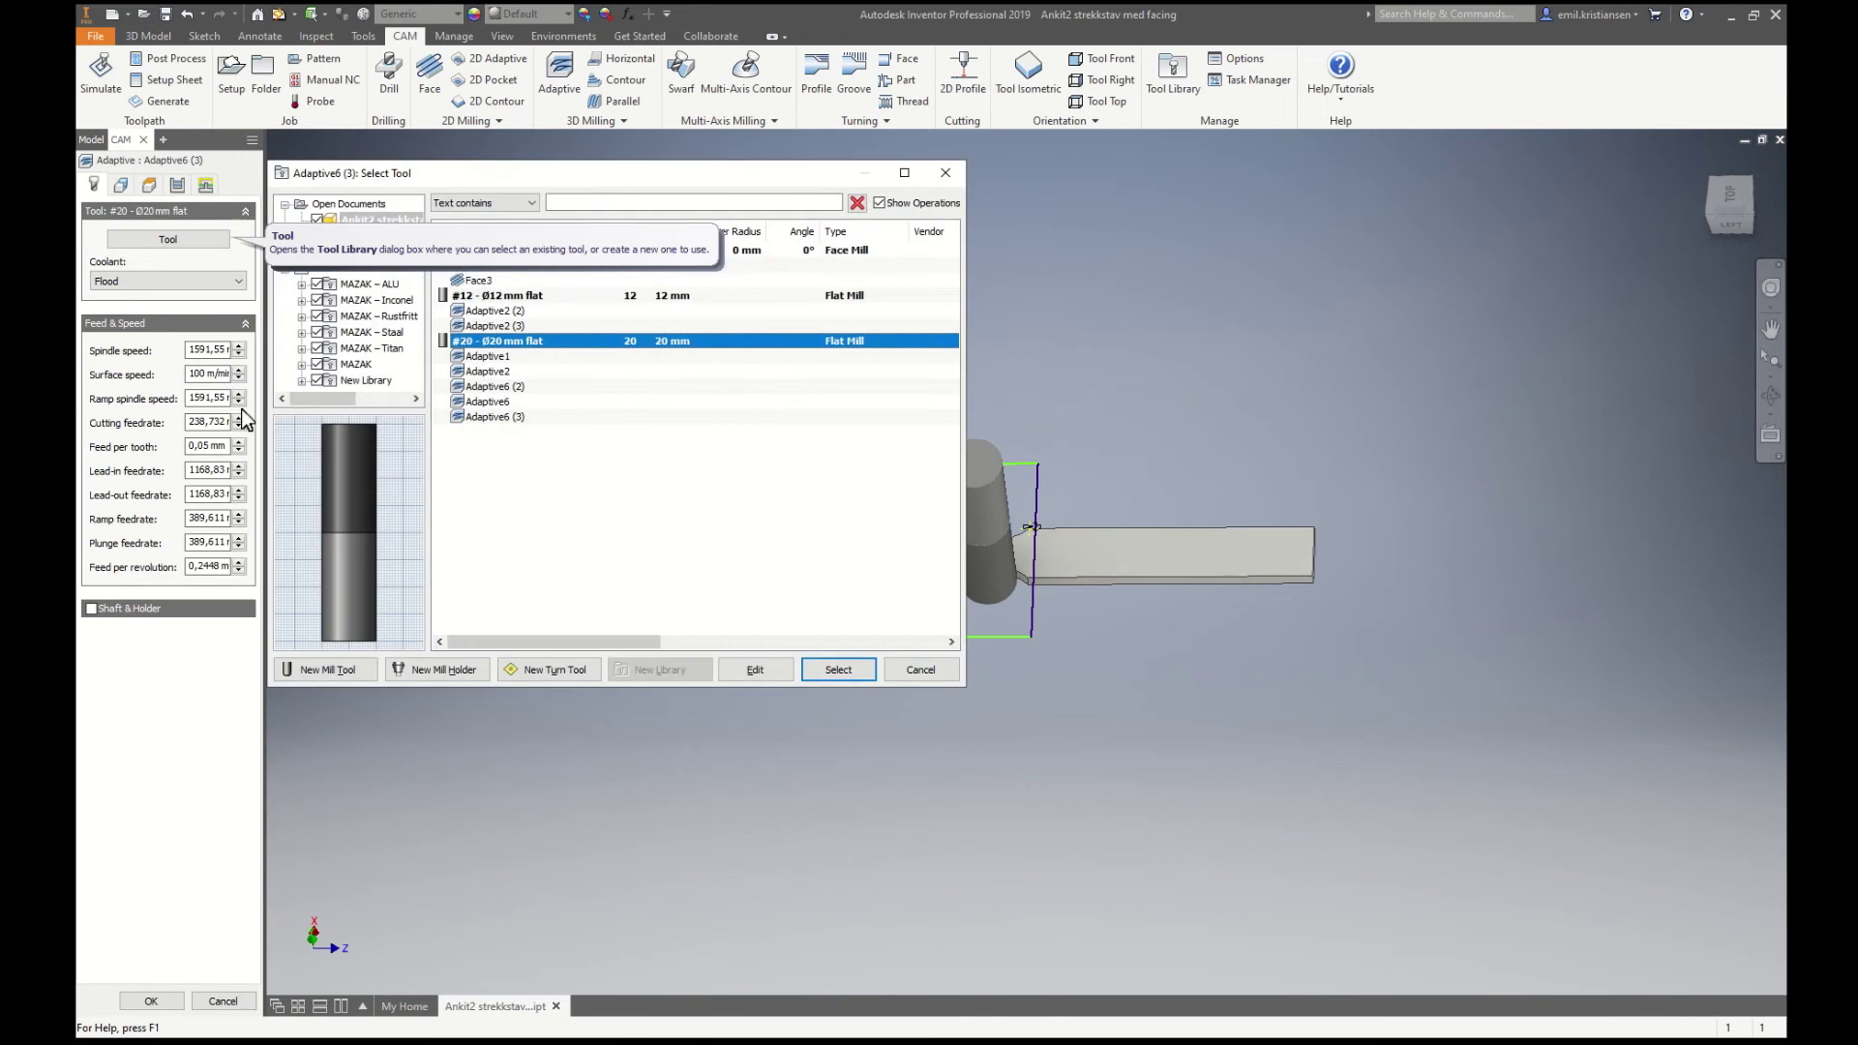
click(510, 298)
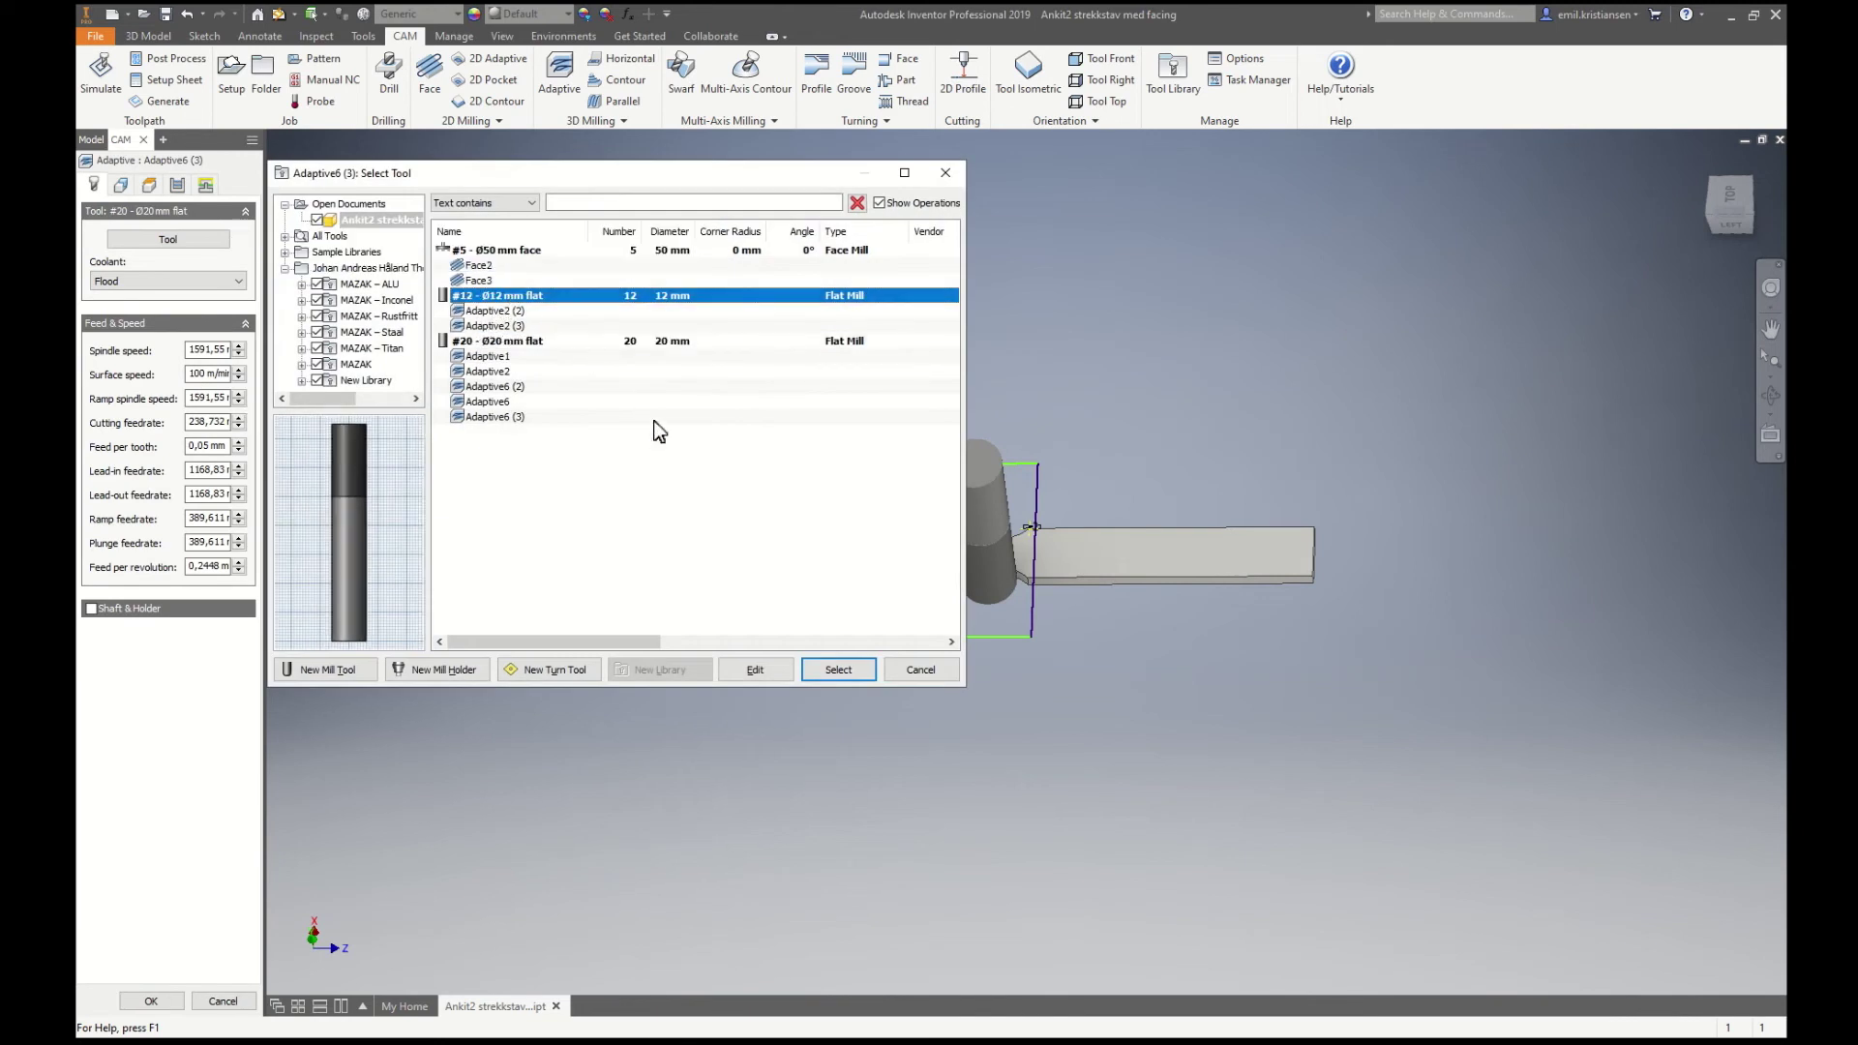
click(836, 670)
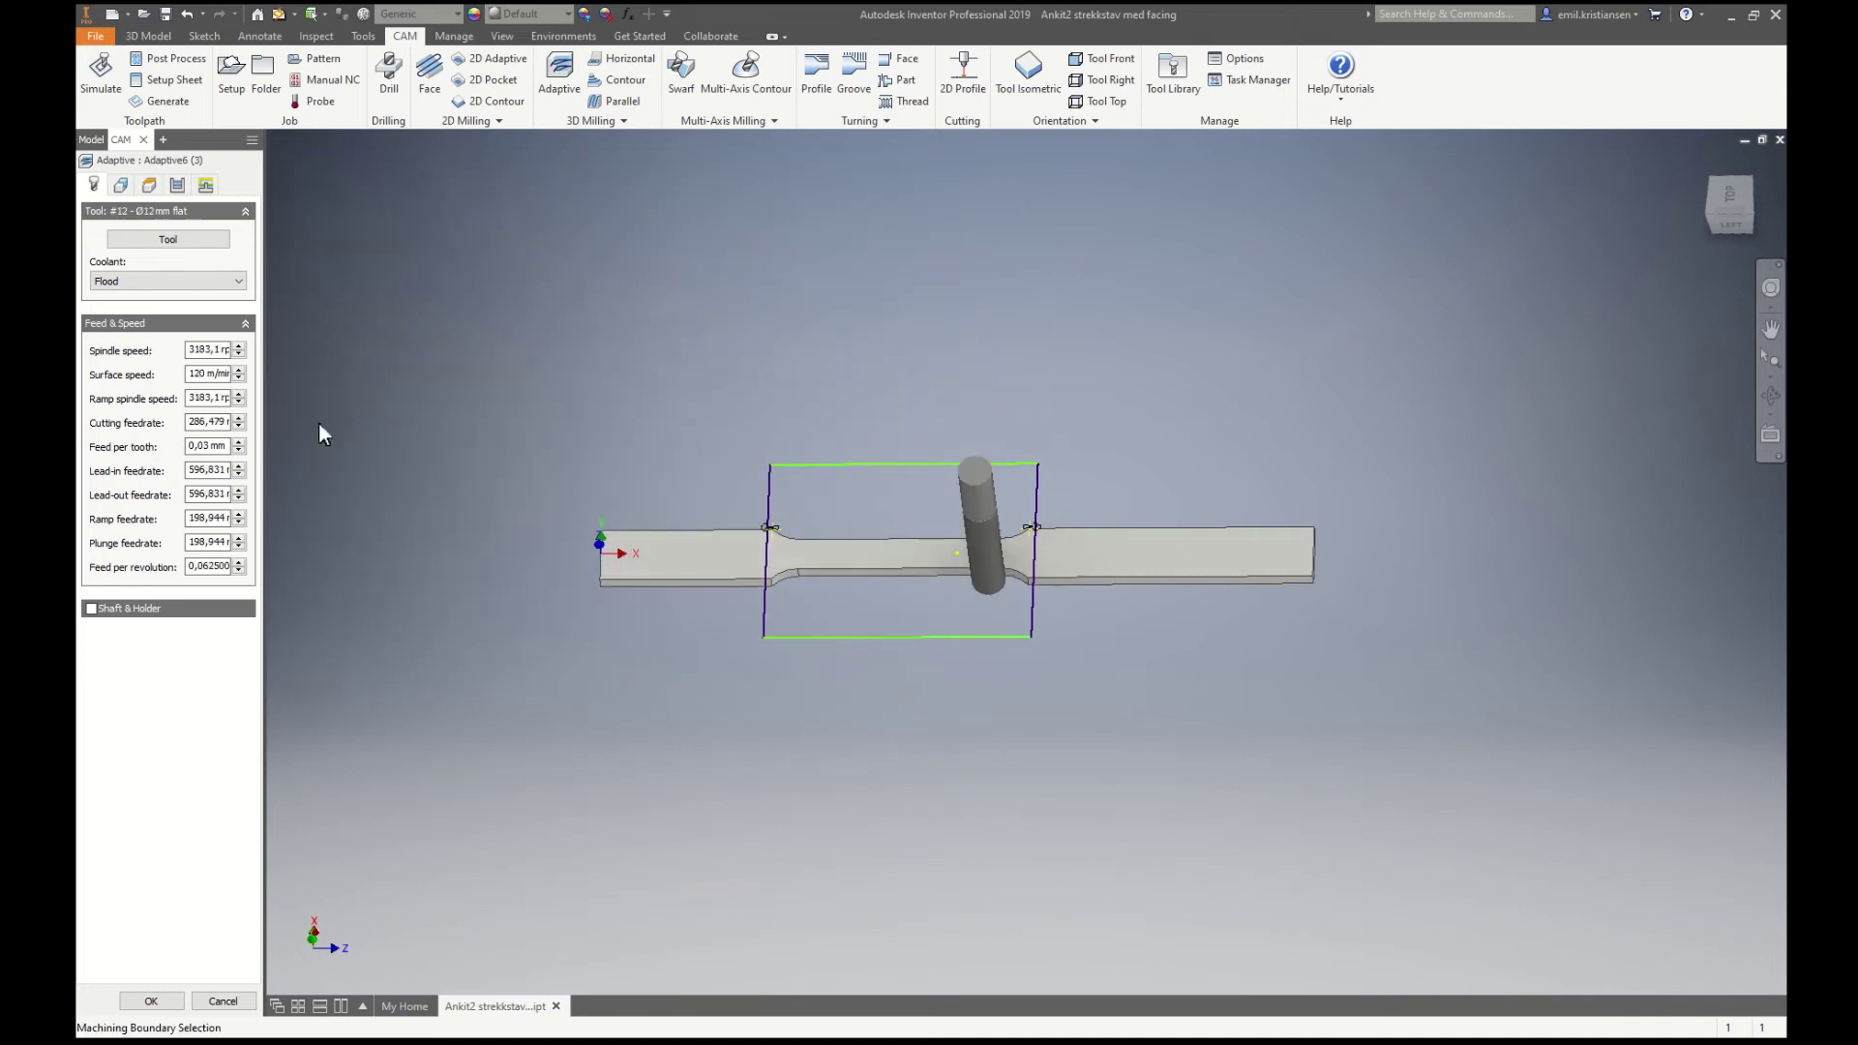
Step: Give Adaptive6 (3) 140 m/min, 0,2 mm radial stock and 0,3 mm optimal load, then regenerate
click(238, 369)
click(145, 186)
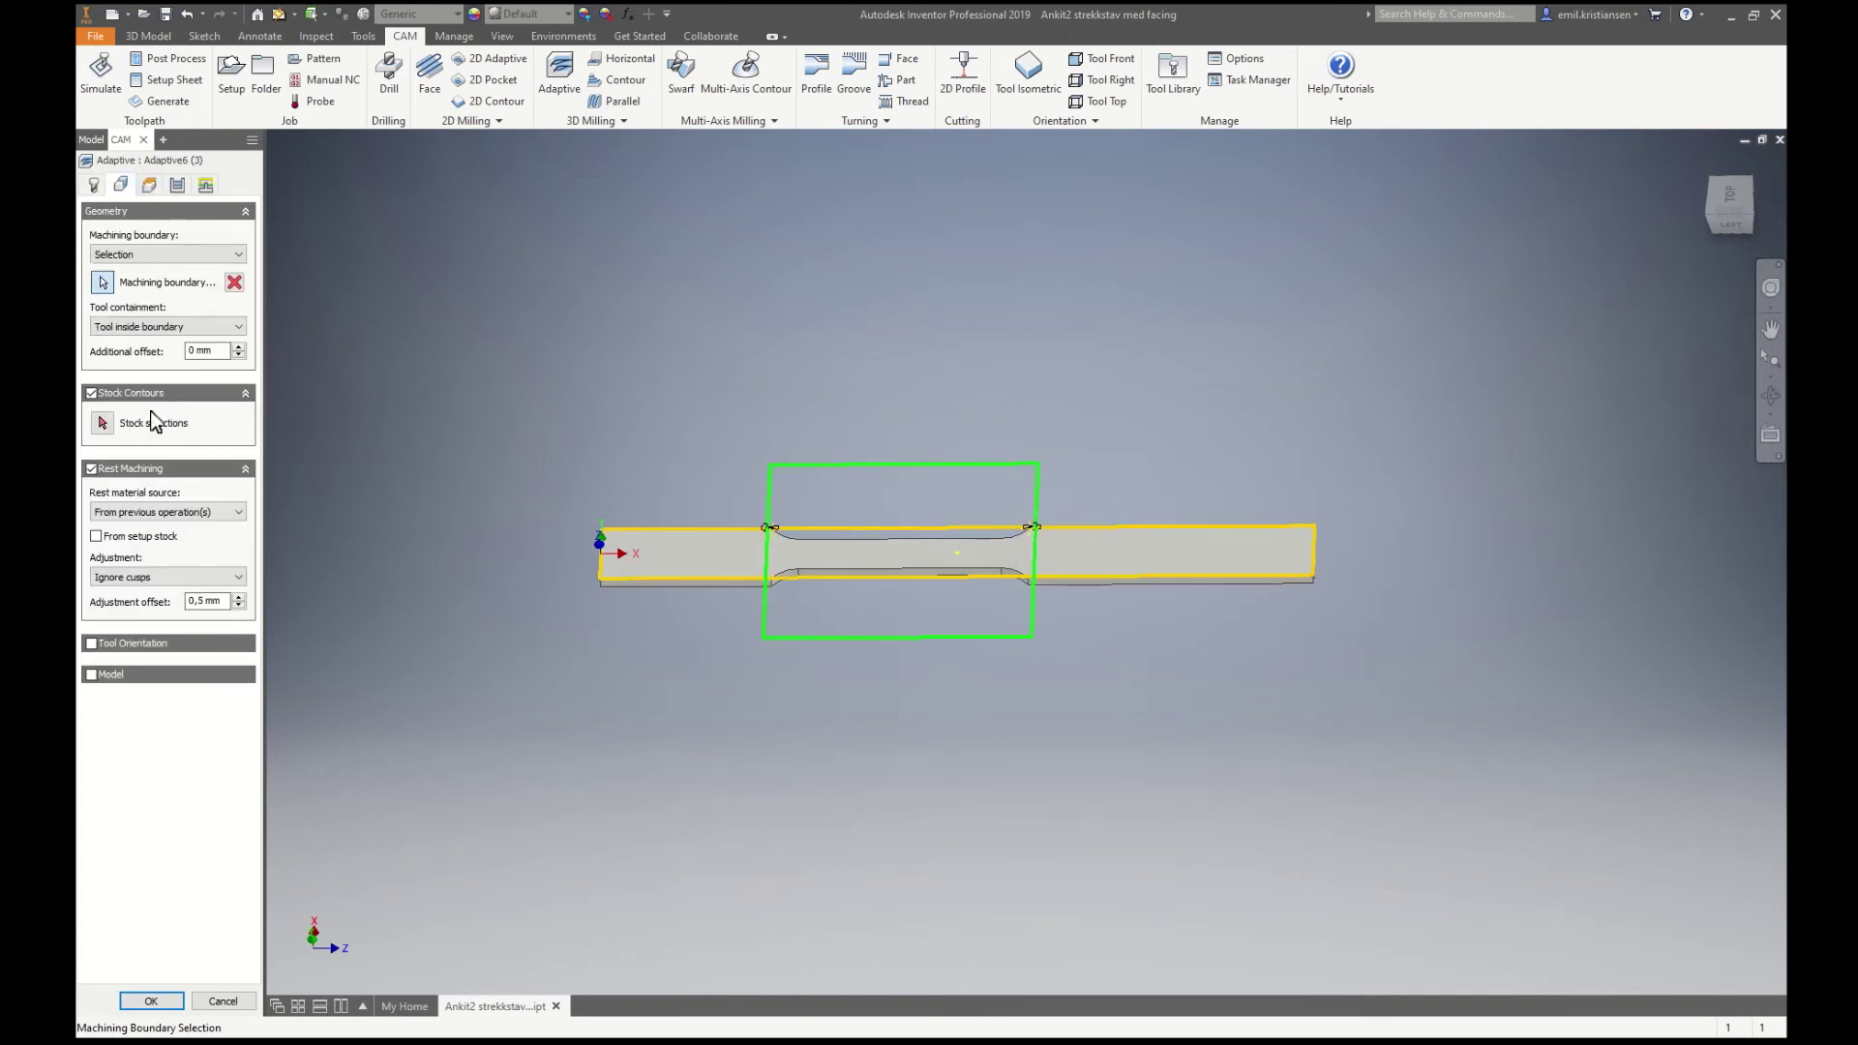
click(175, 186)
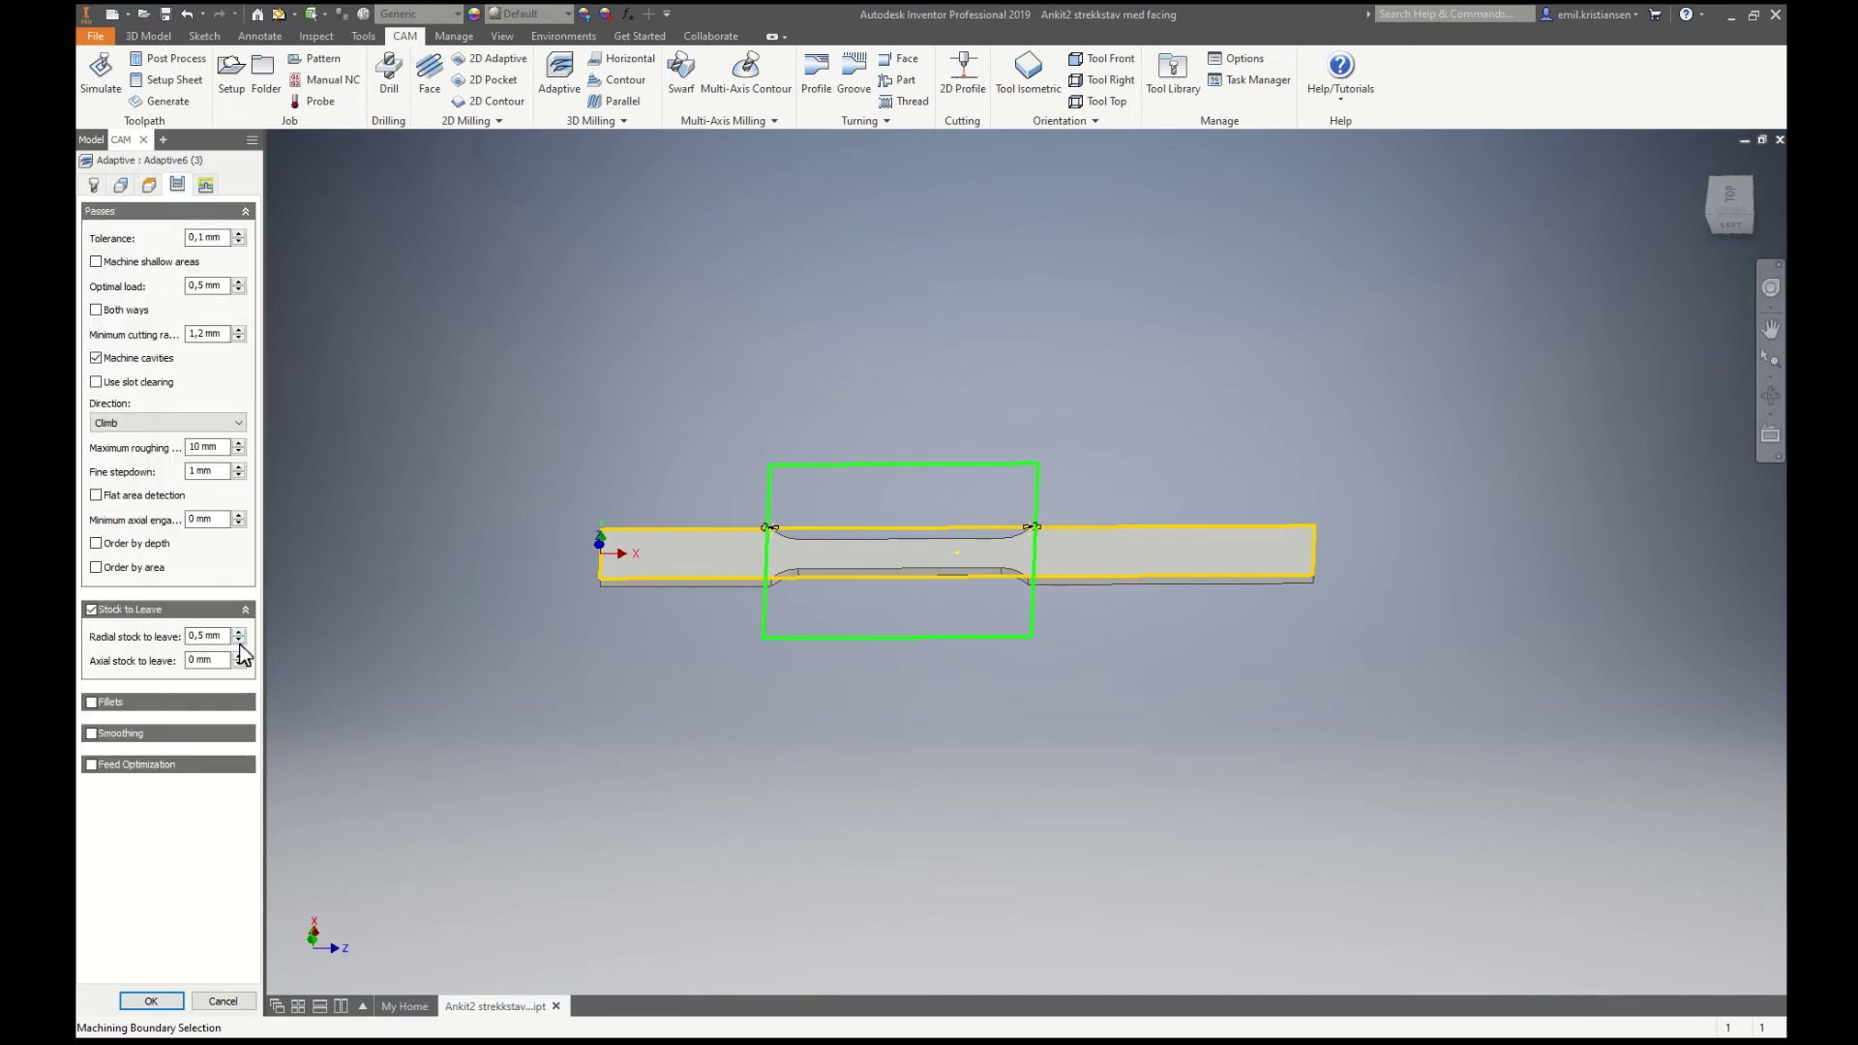
click(239, 640)
click(239, 641)
click(239, 641)
click(238, 290)
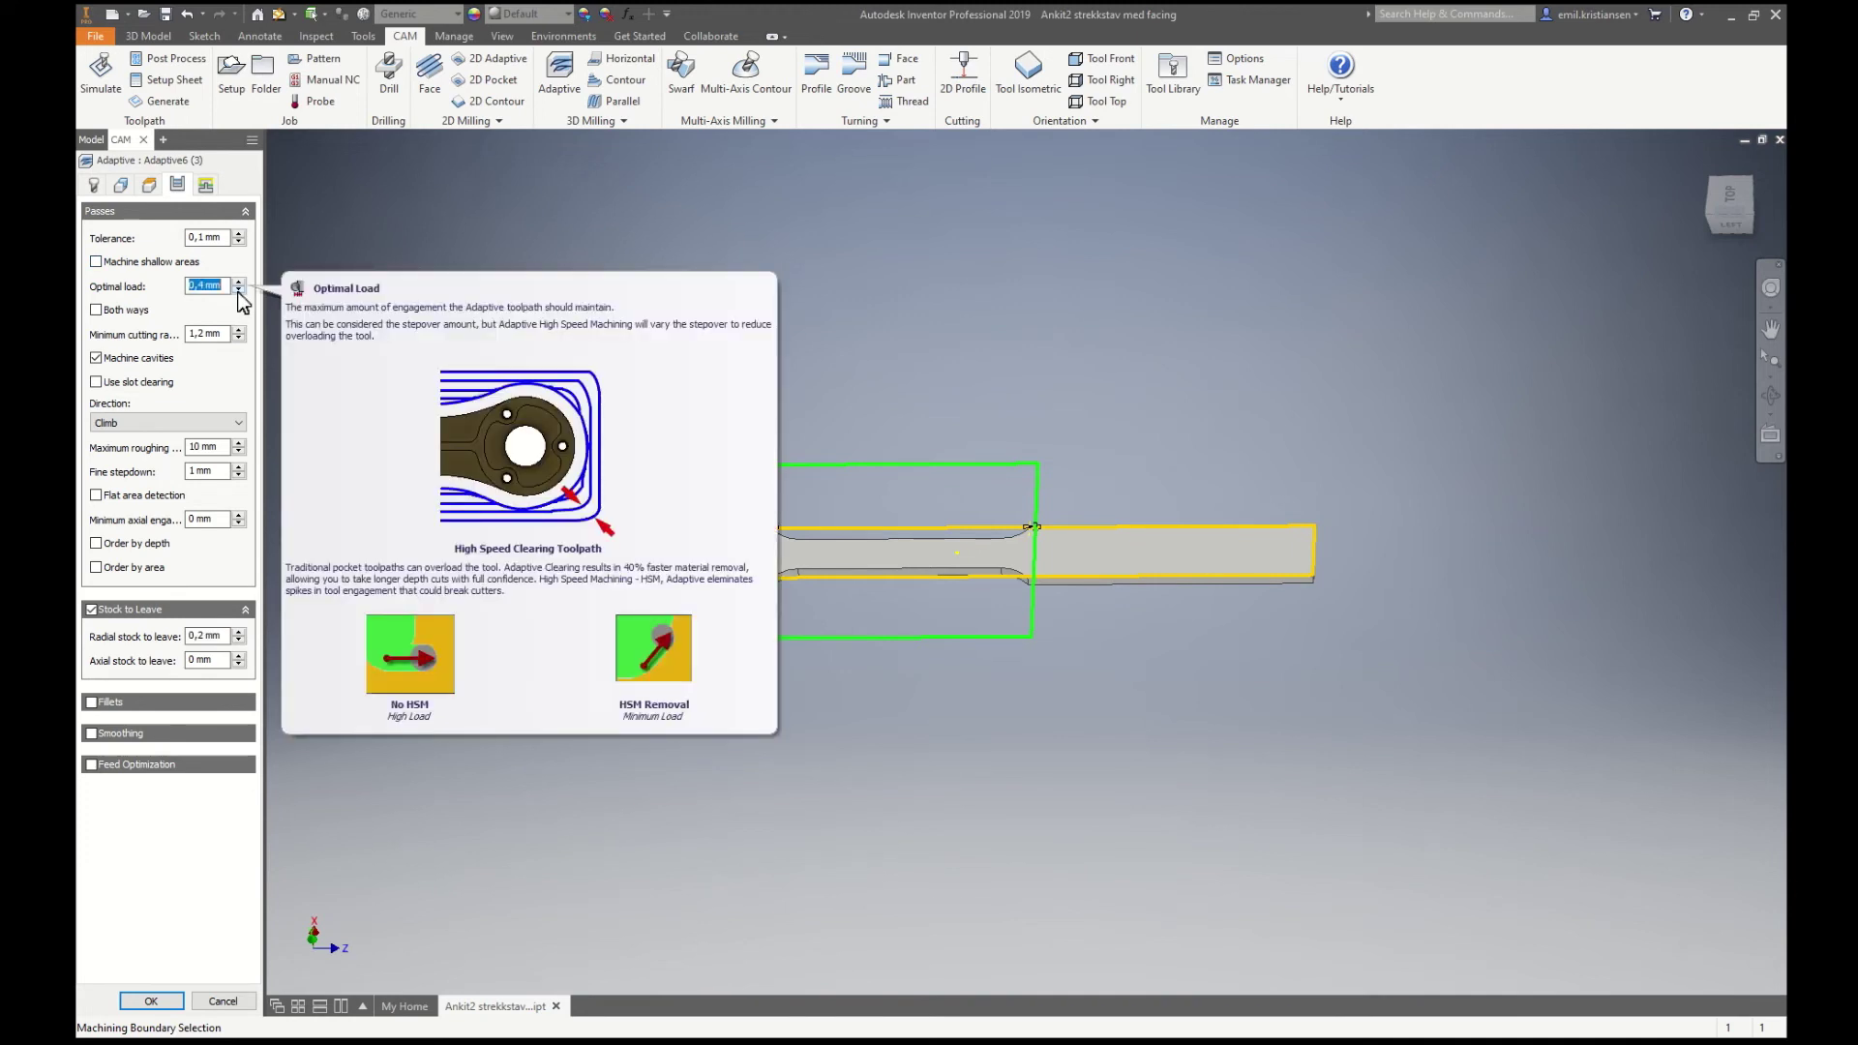
click(238, 290)
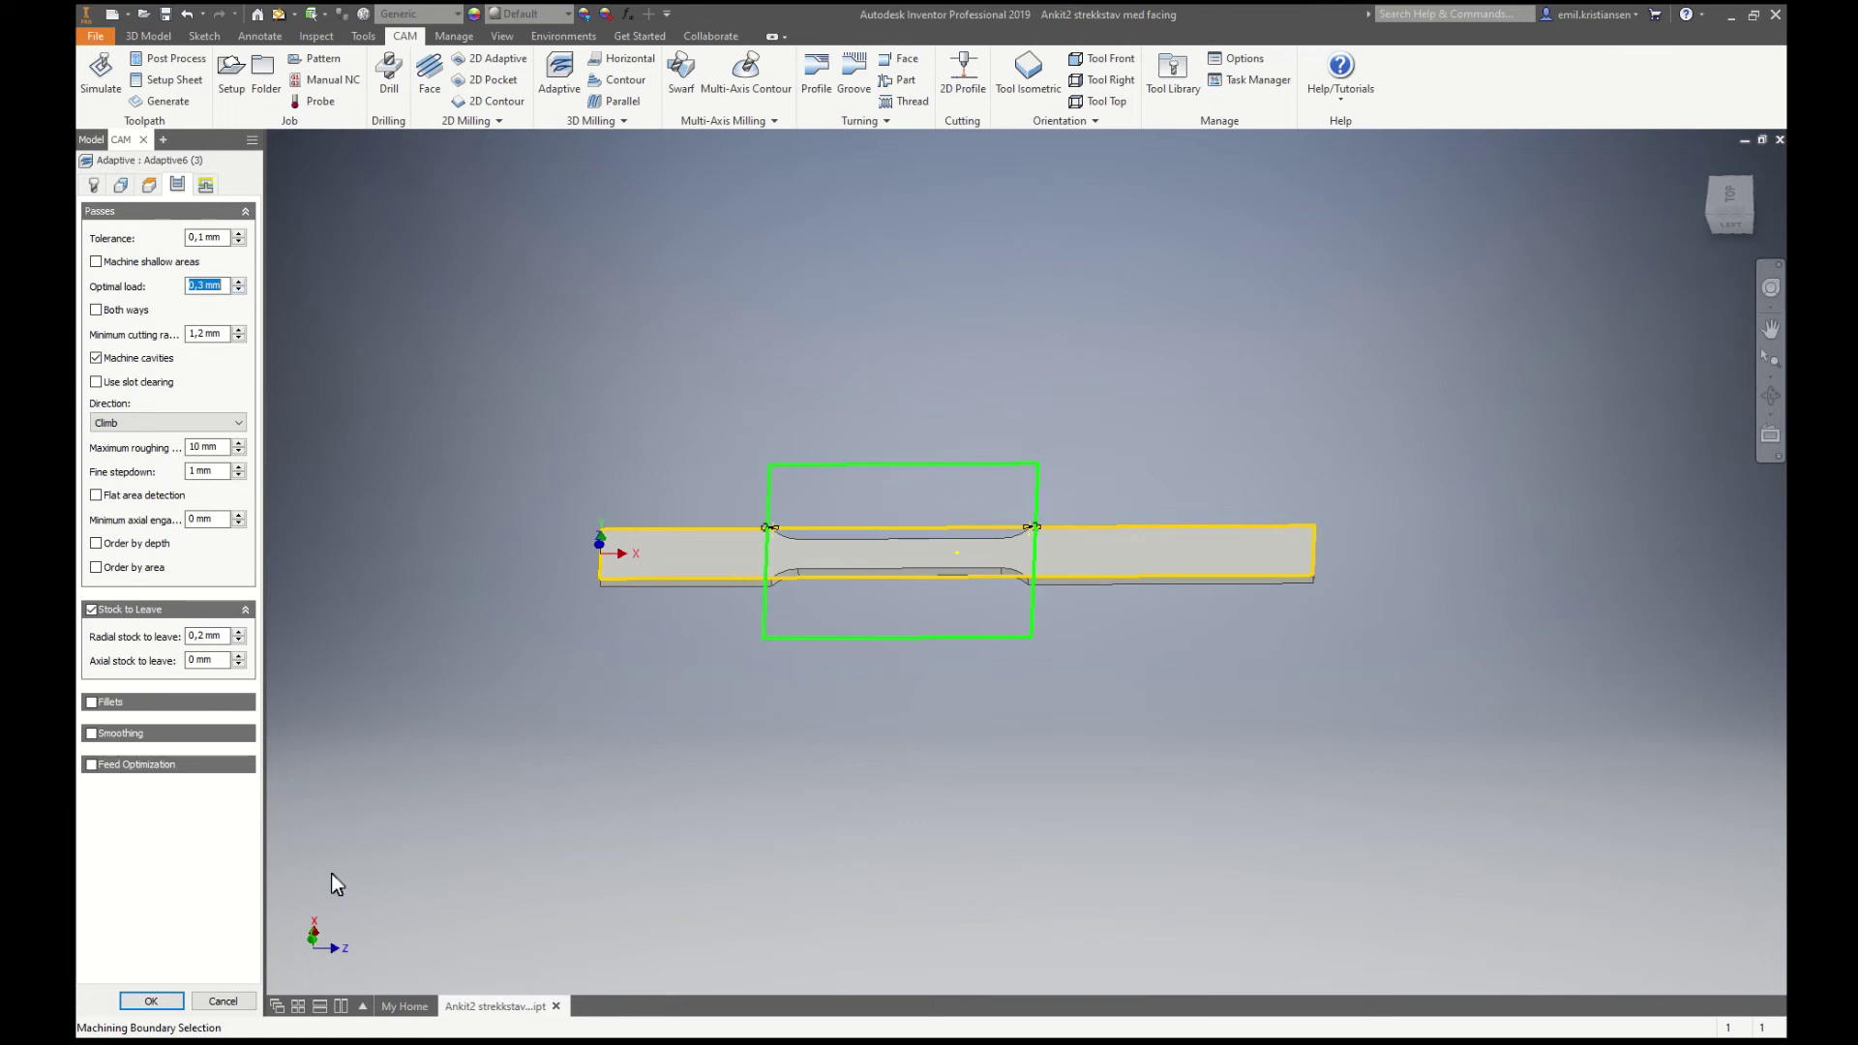
click(153, 1001)
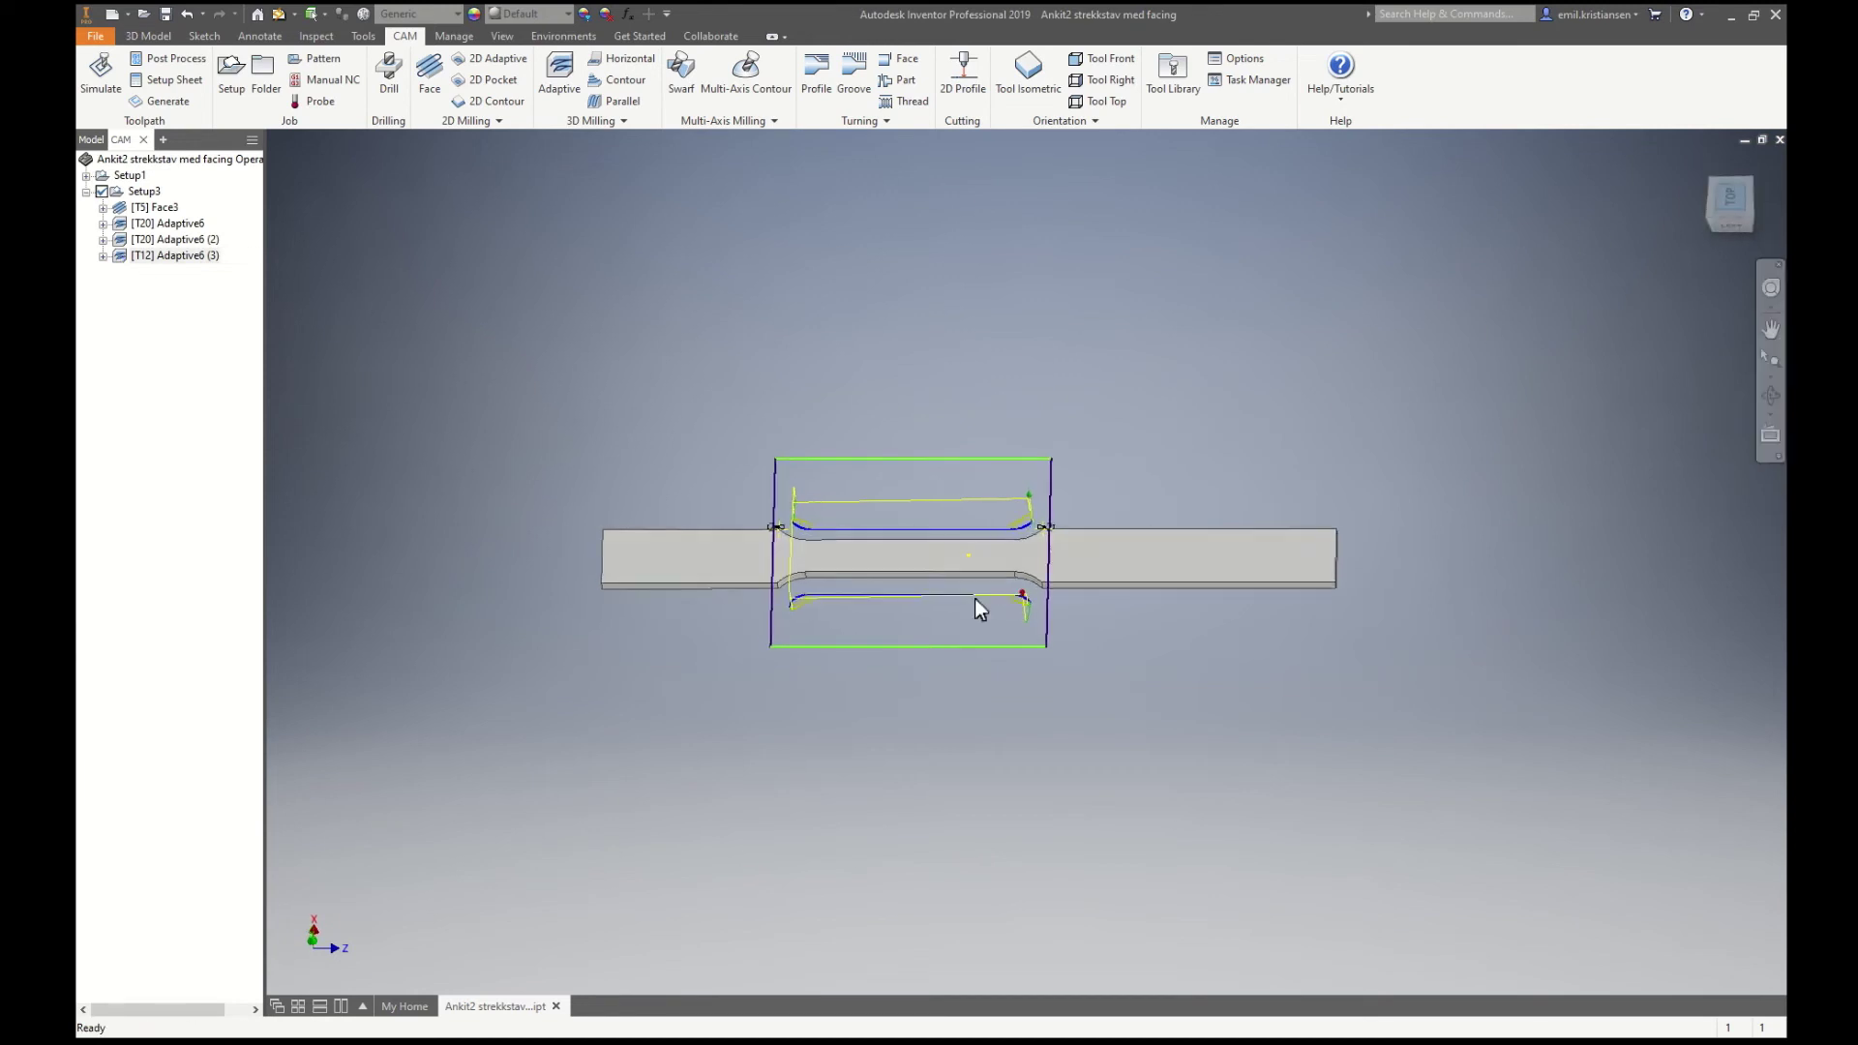
scroll(848, 538, up, 10)
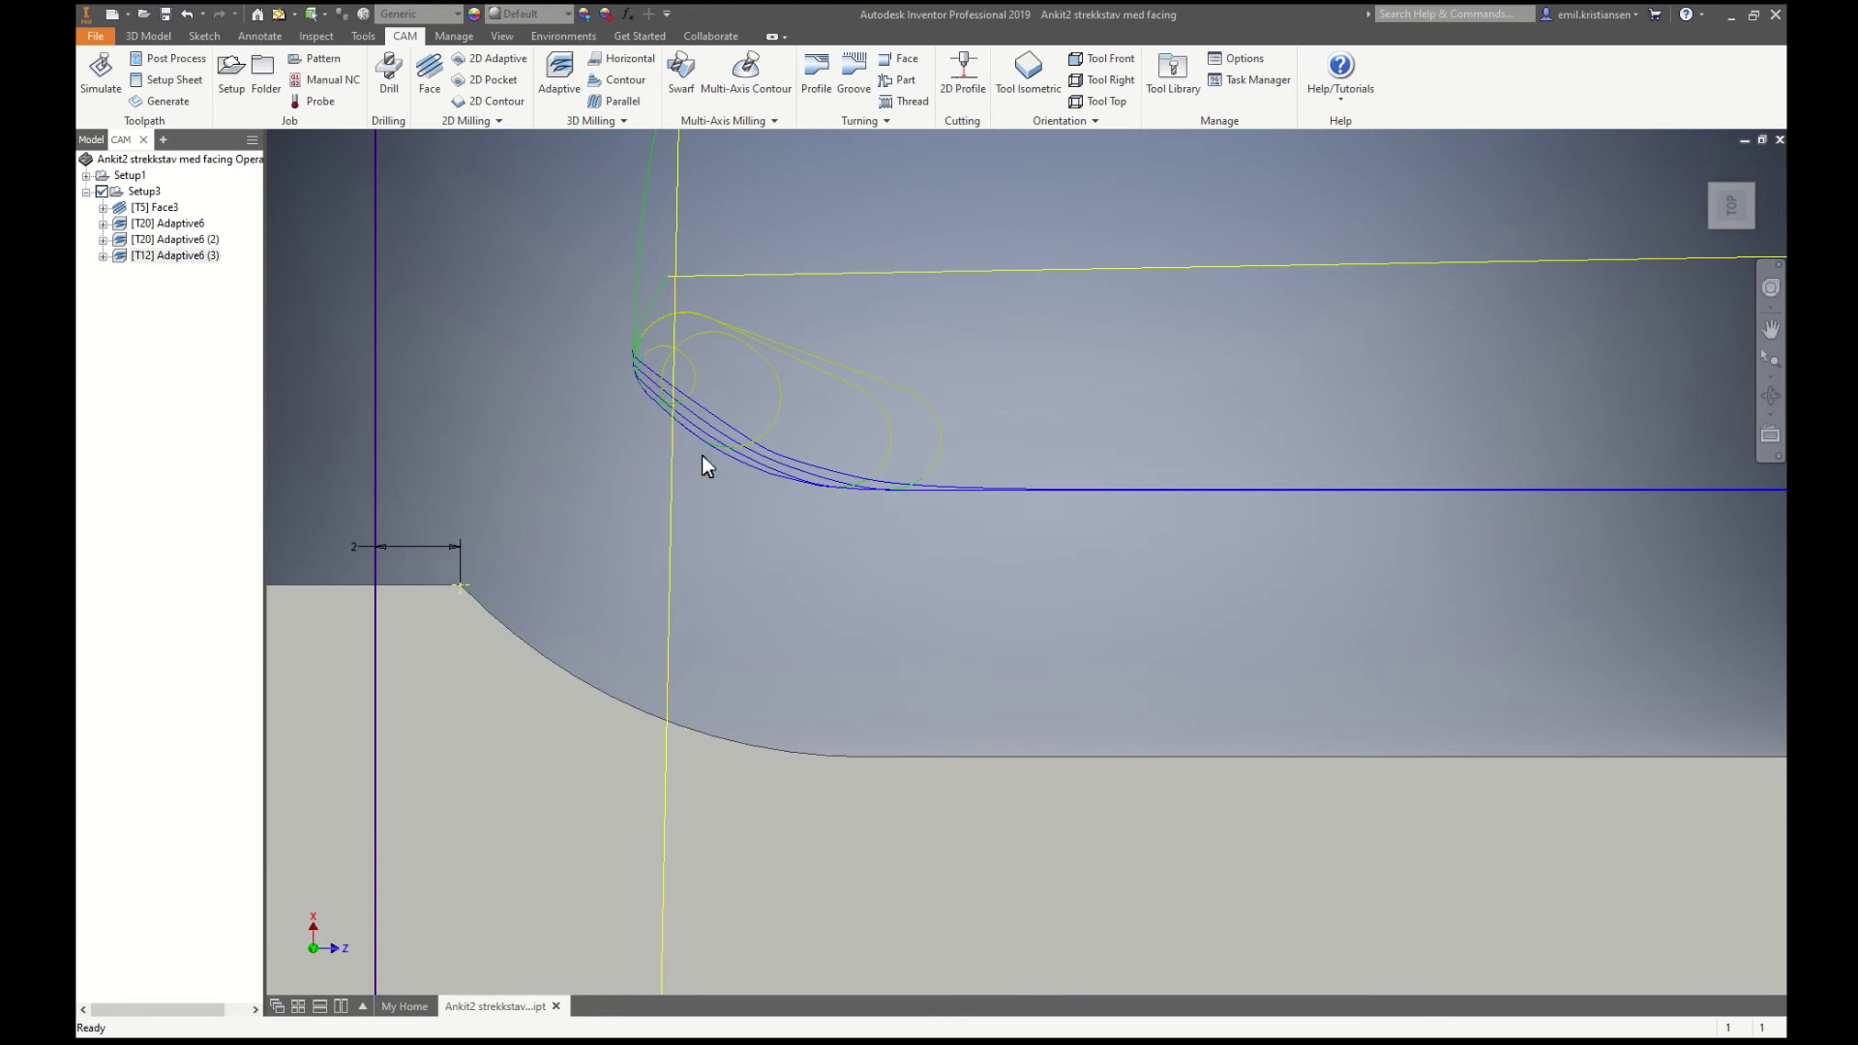
scroll(936, 560, down, 10)
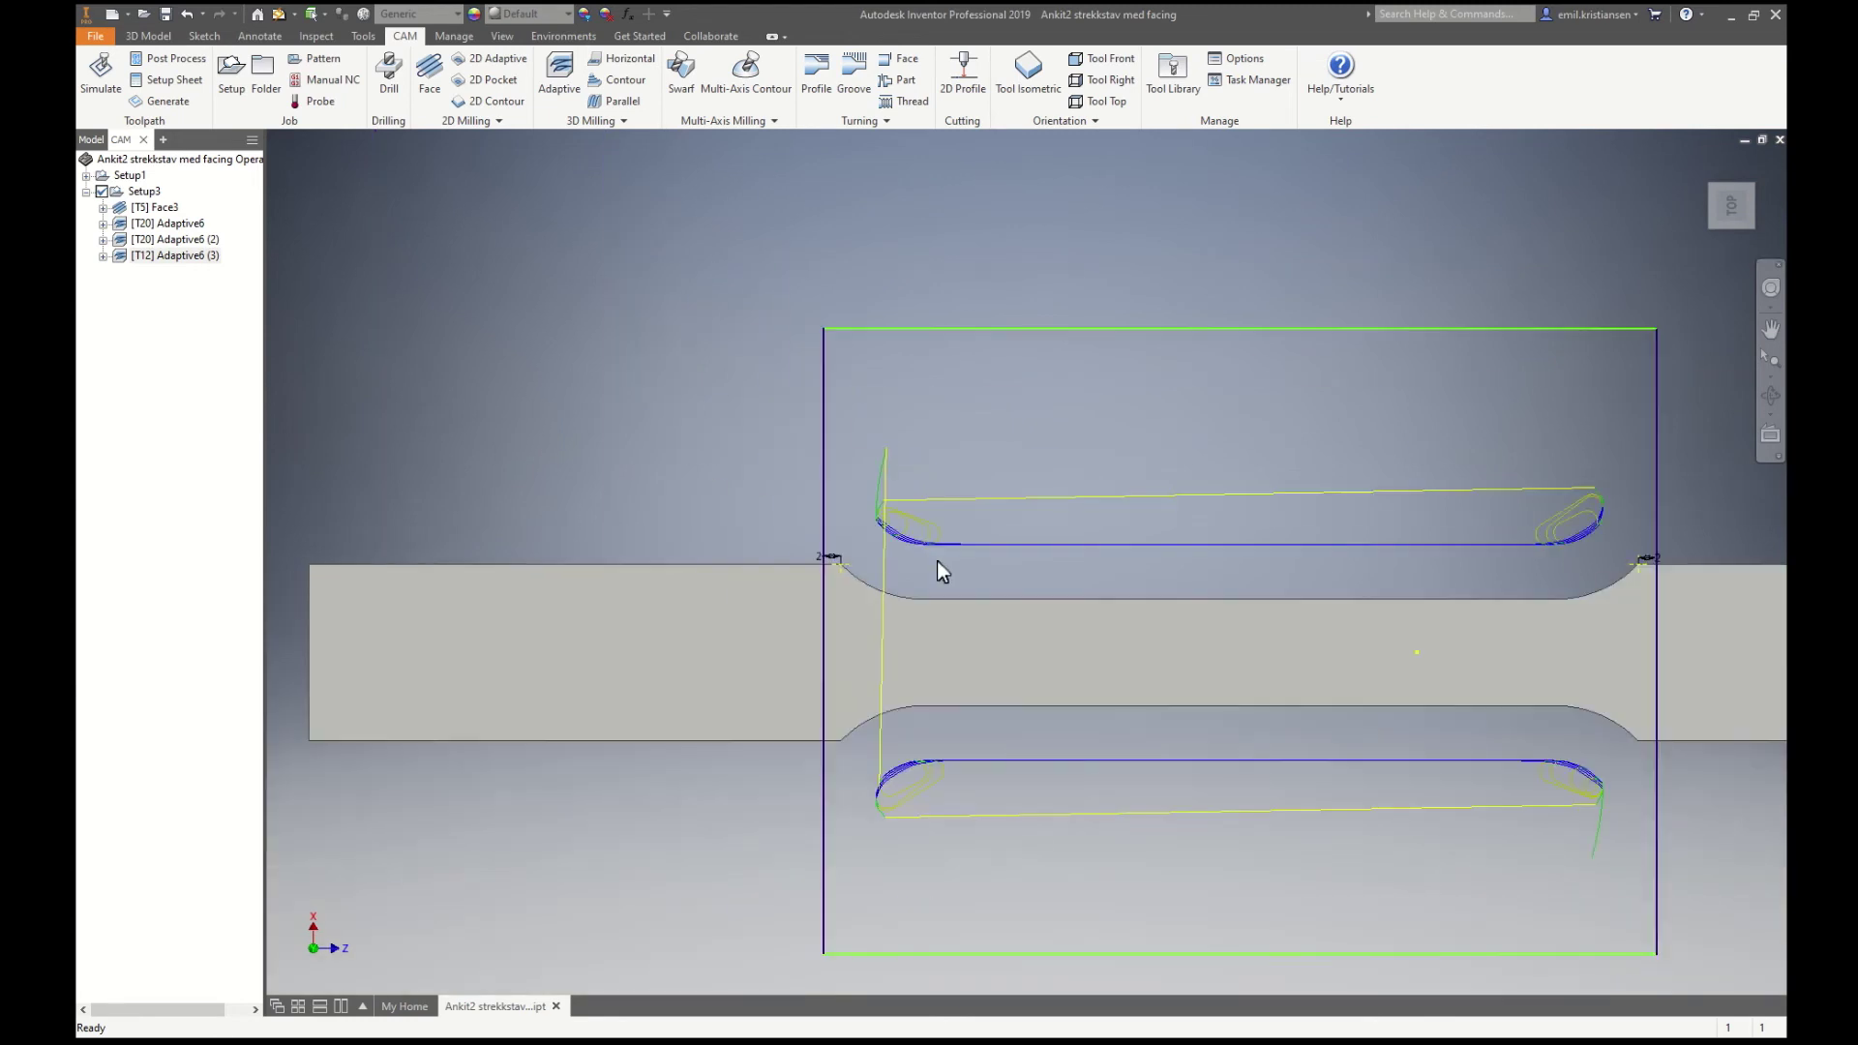
scroll(1583, 759, up, 5)
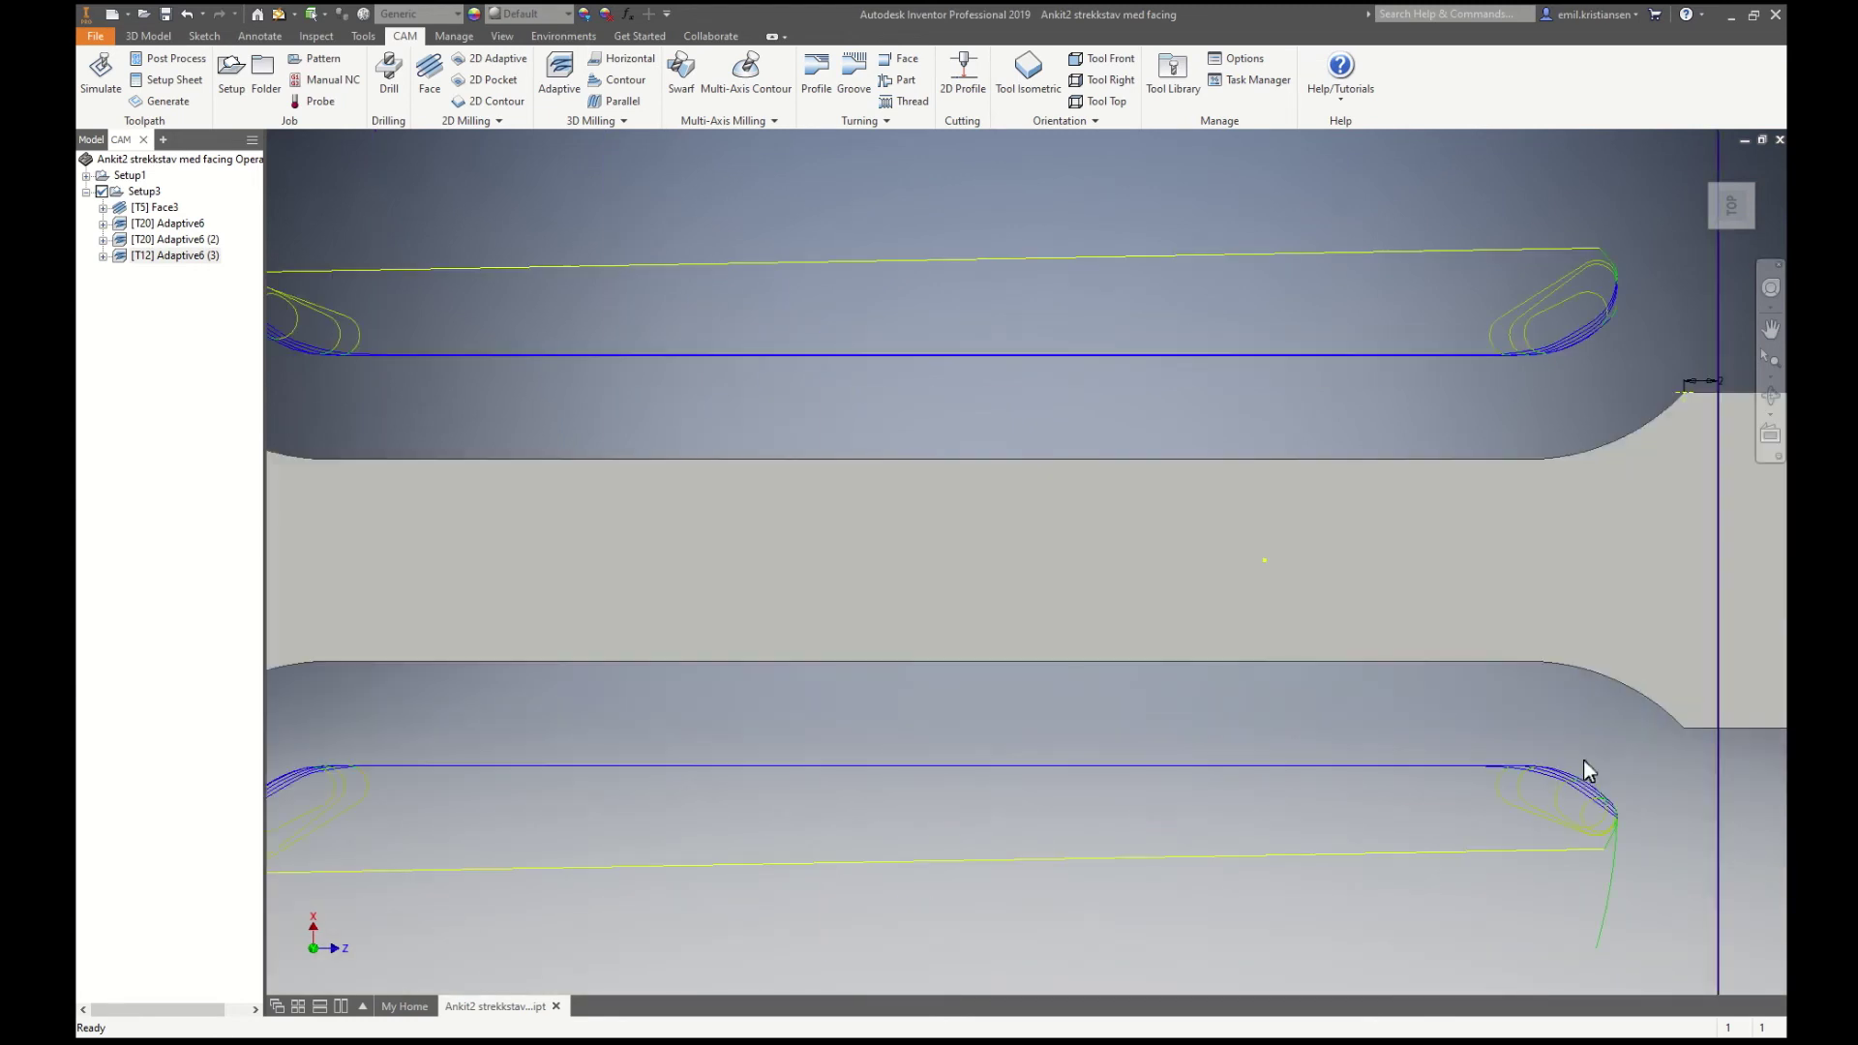
scroll(1581, 759, down, 5)
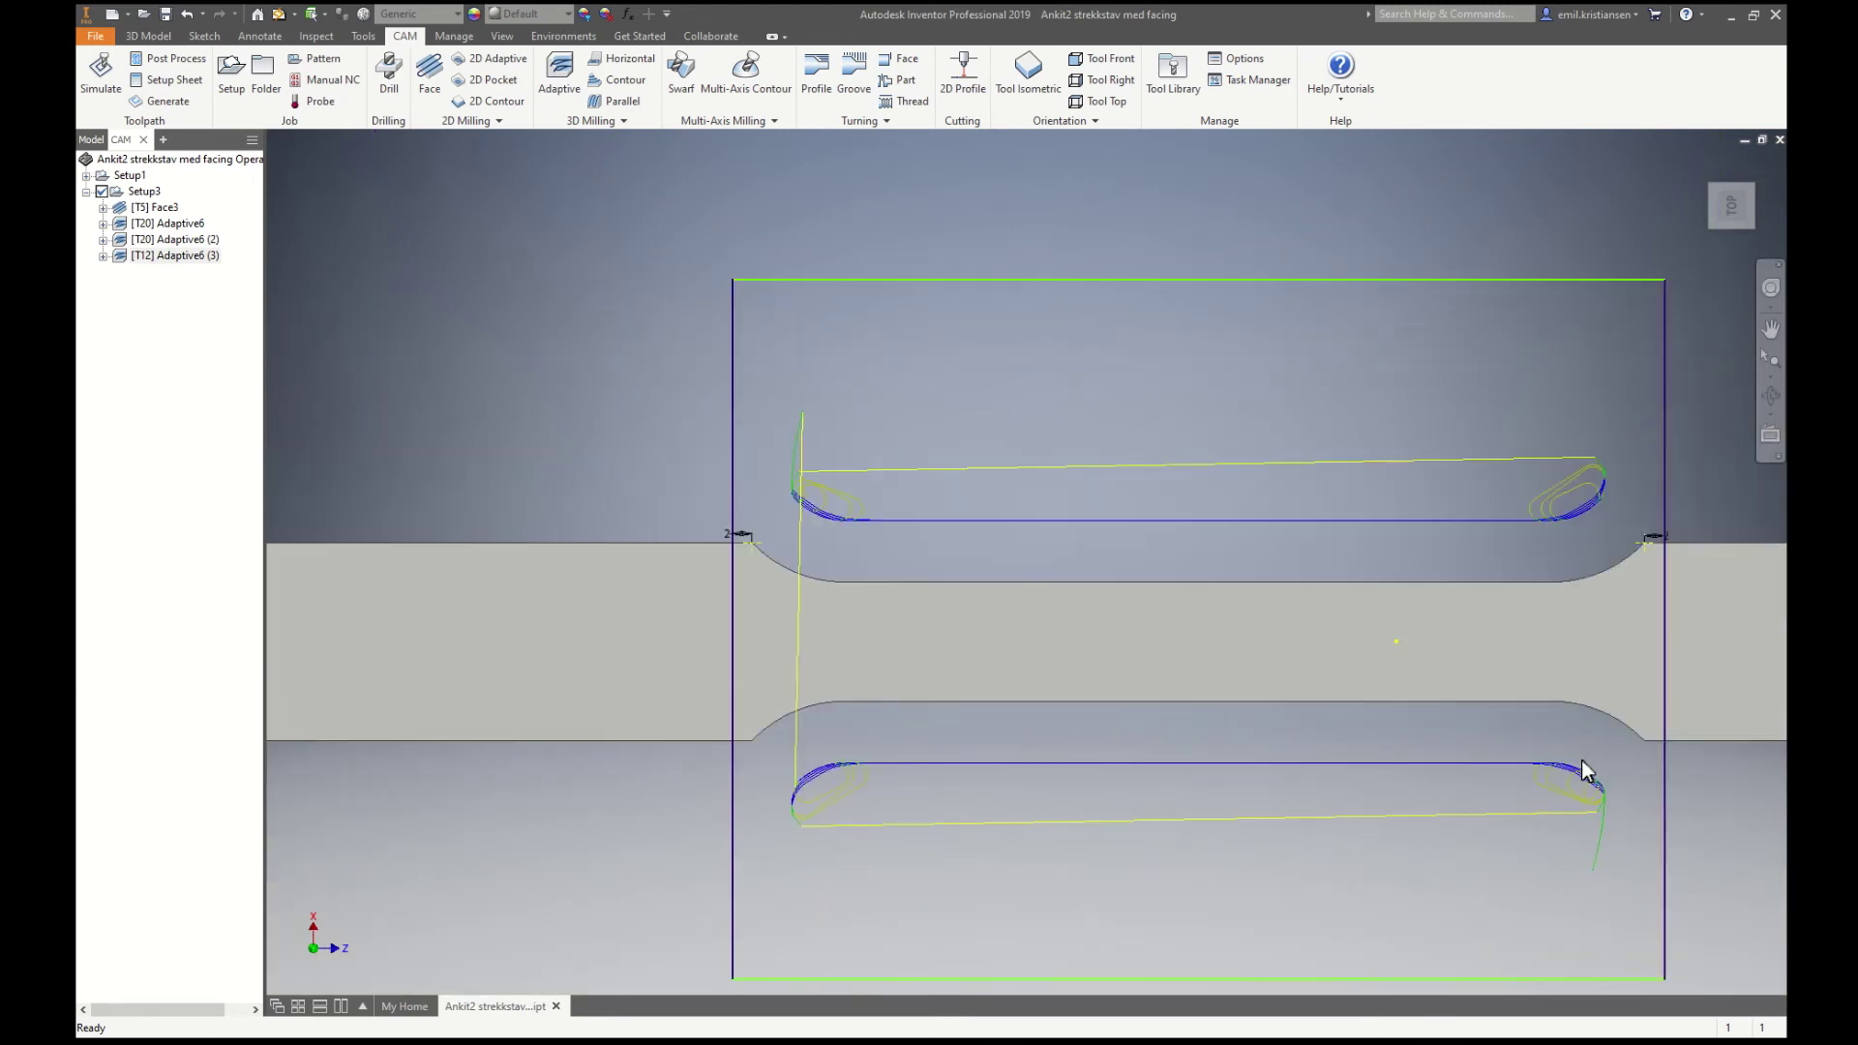
Step: Duplicate Adaptive6 (3) as Adaptive6 (4) with no stock to leave and a retuned optimal load
right_click(178, 258)
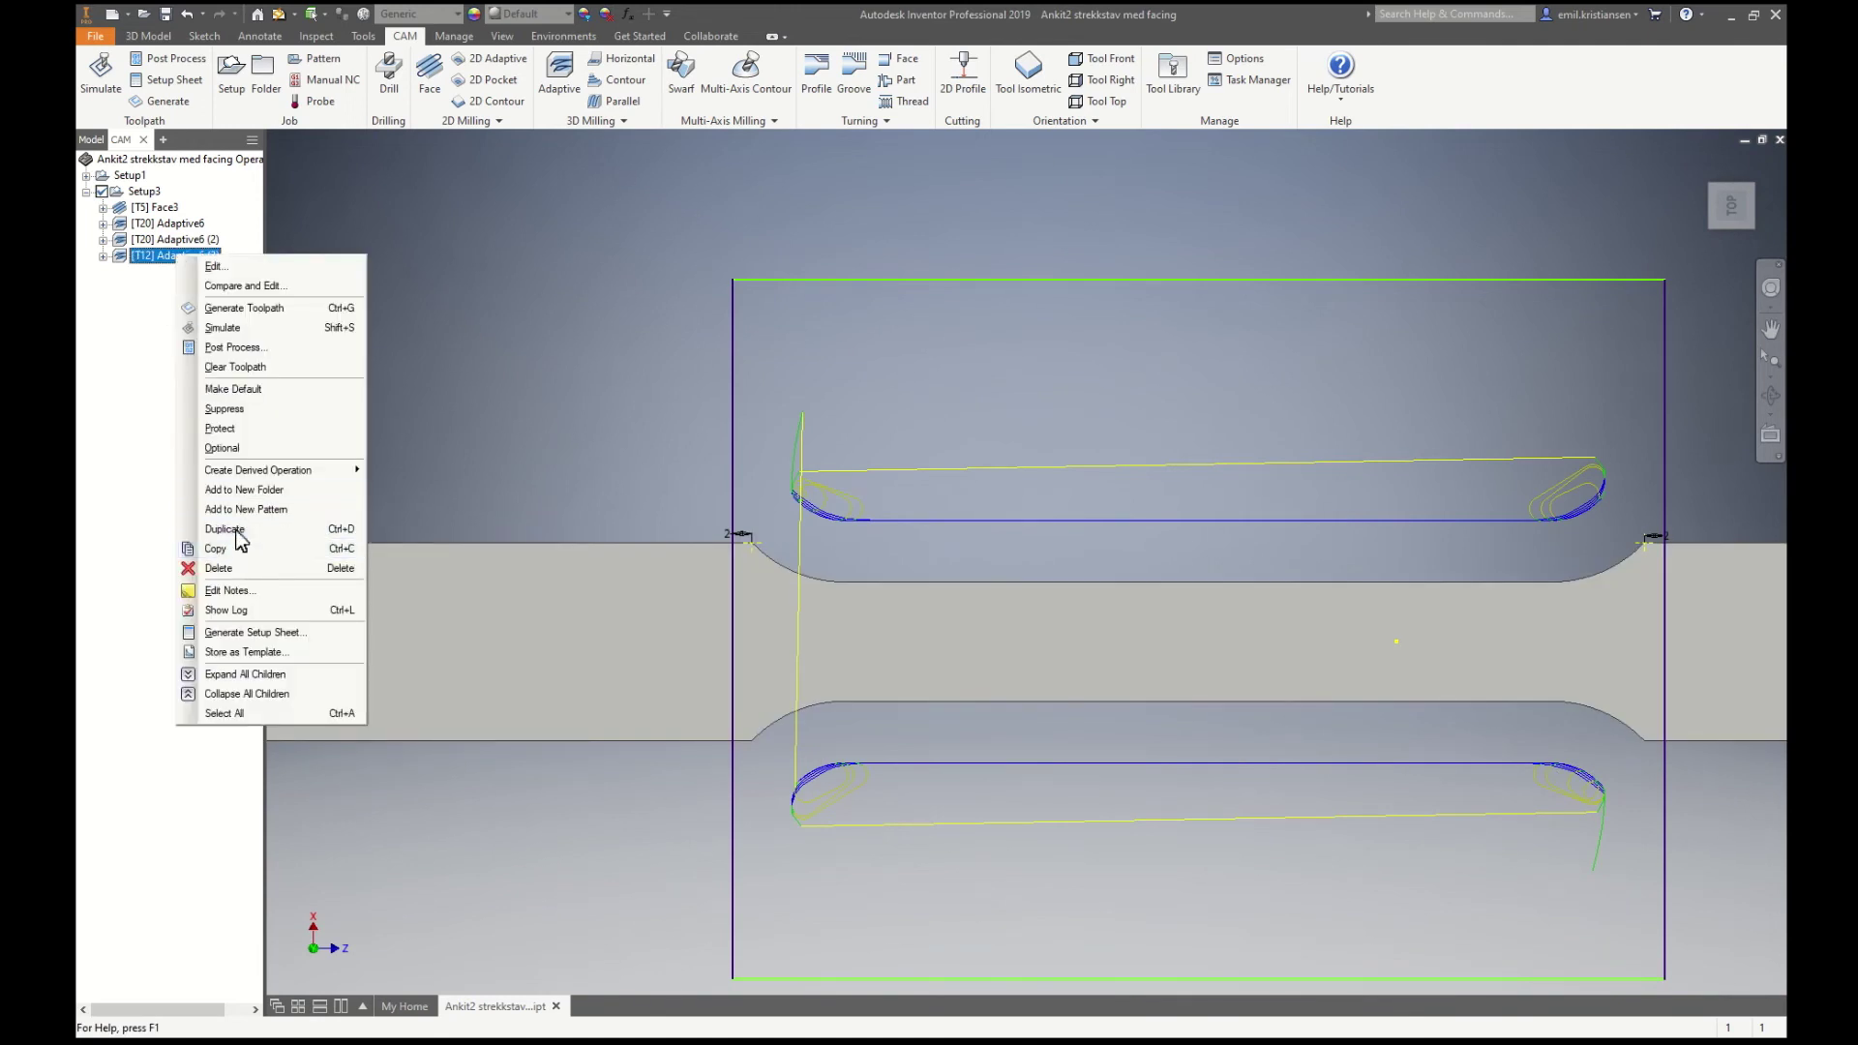
click(235, 529)
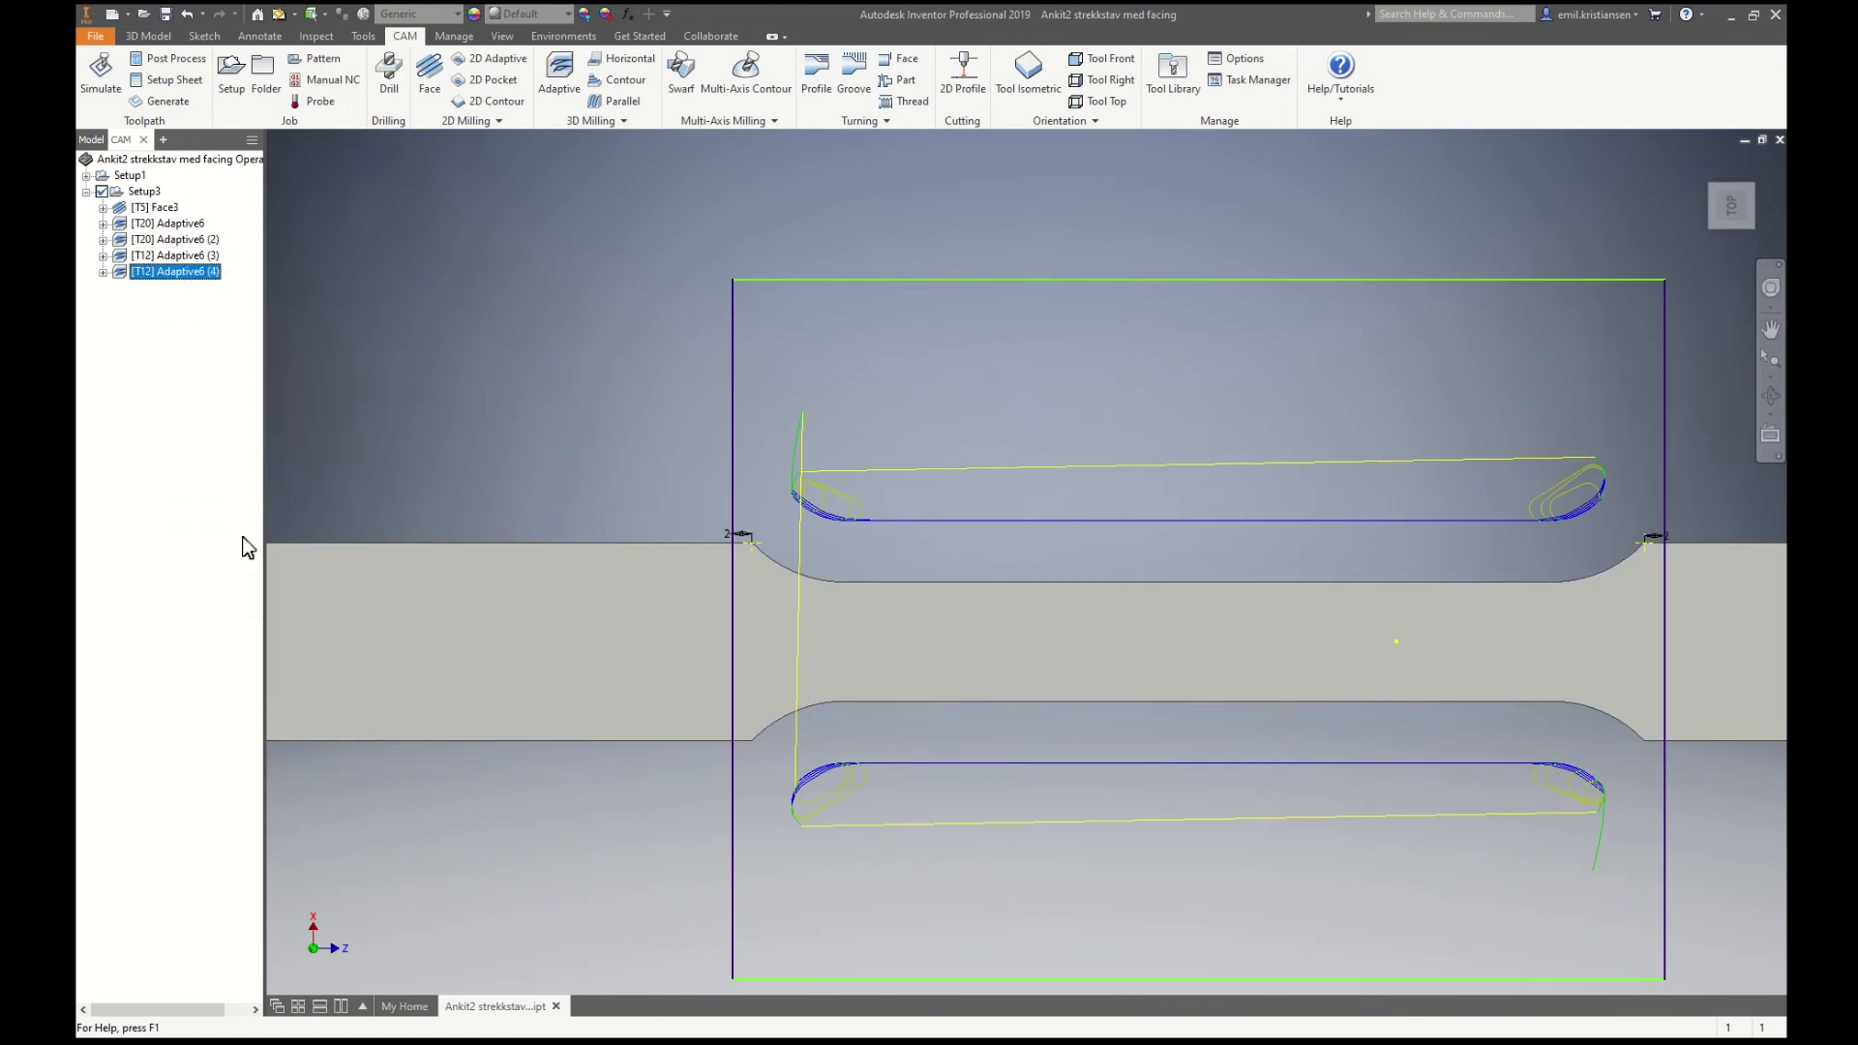
double_click(196, 274)
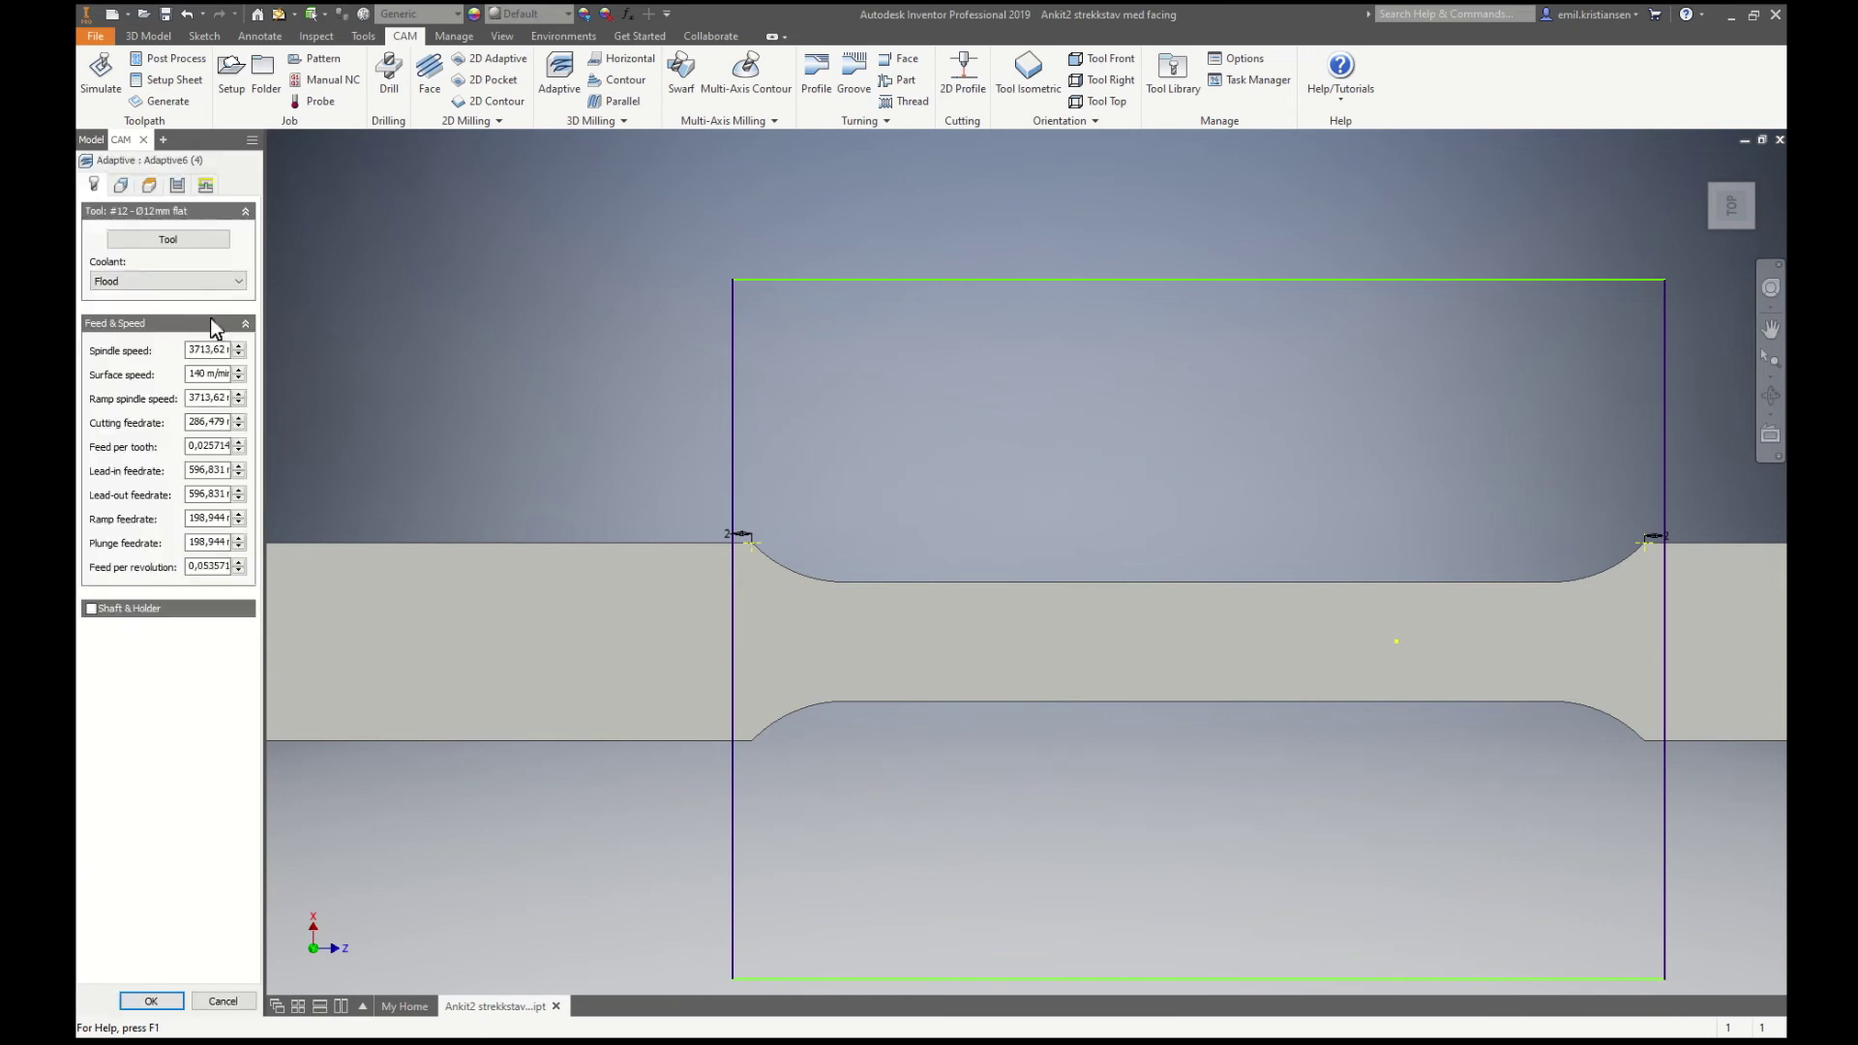
click(177, 184)
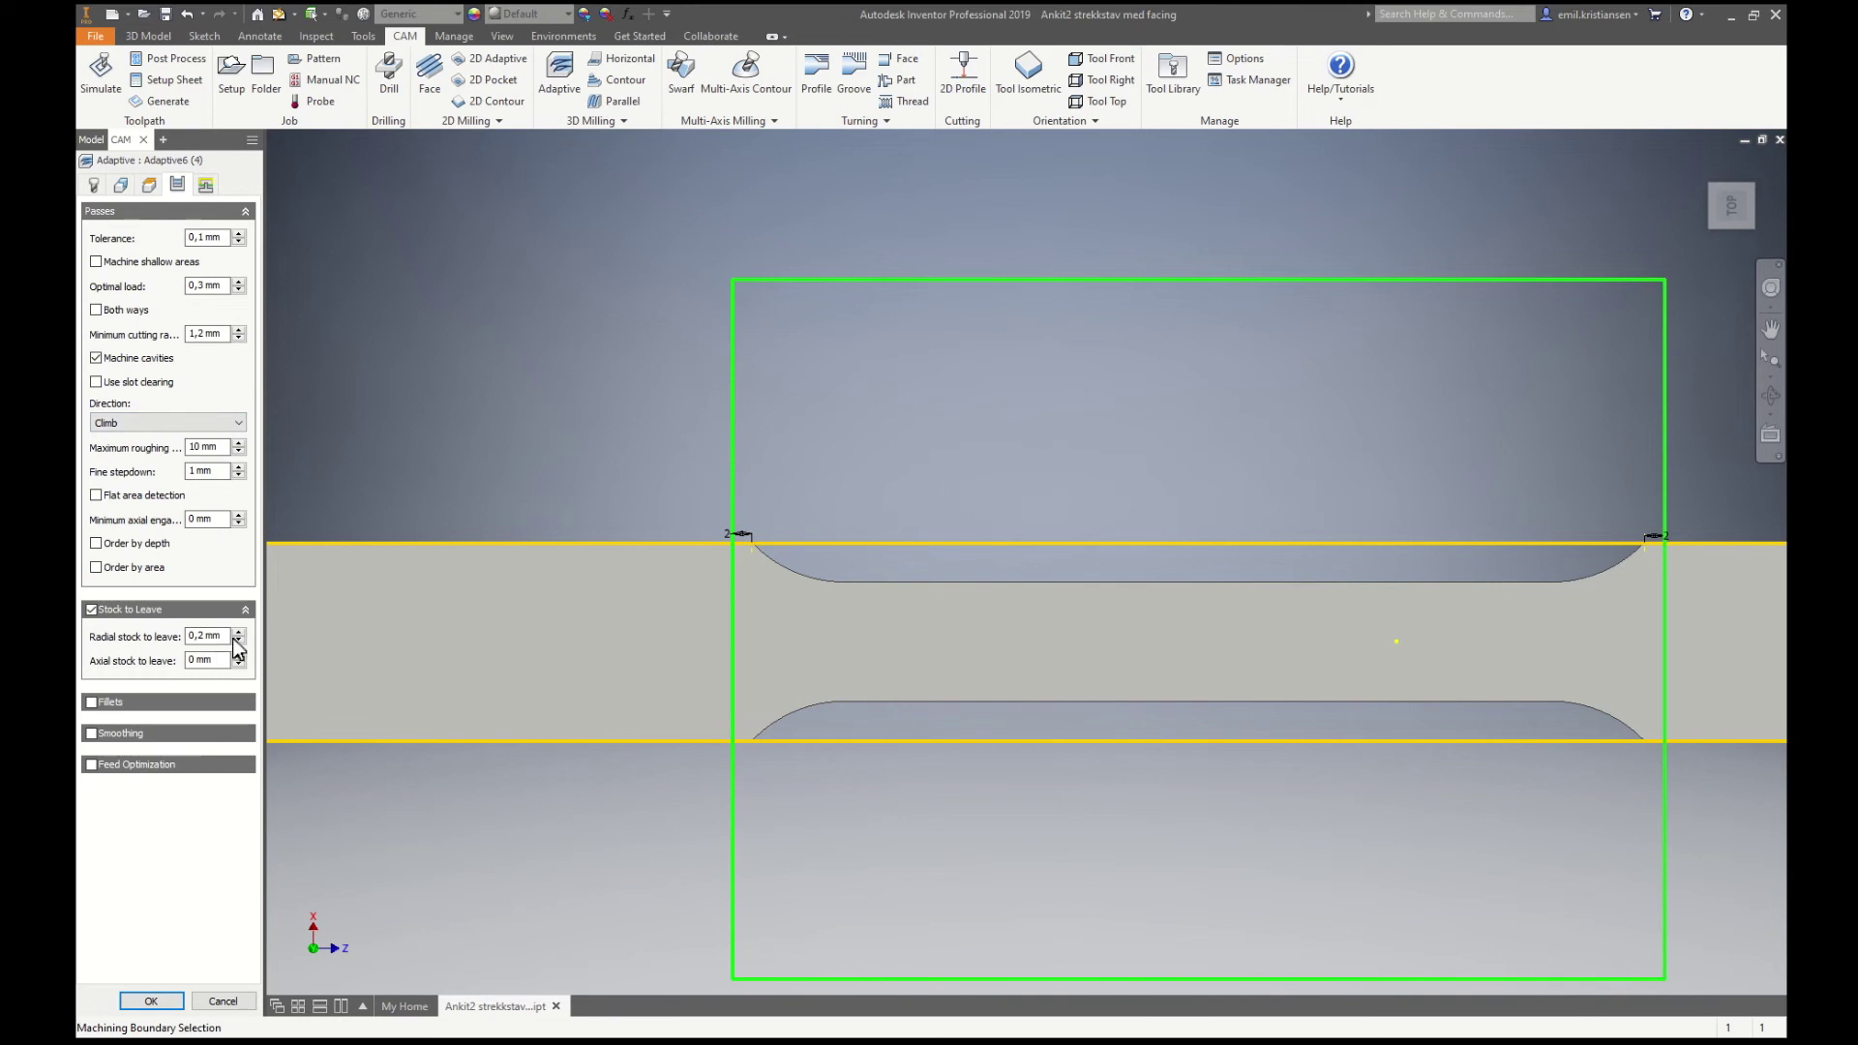
click(92, 609)
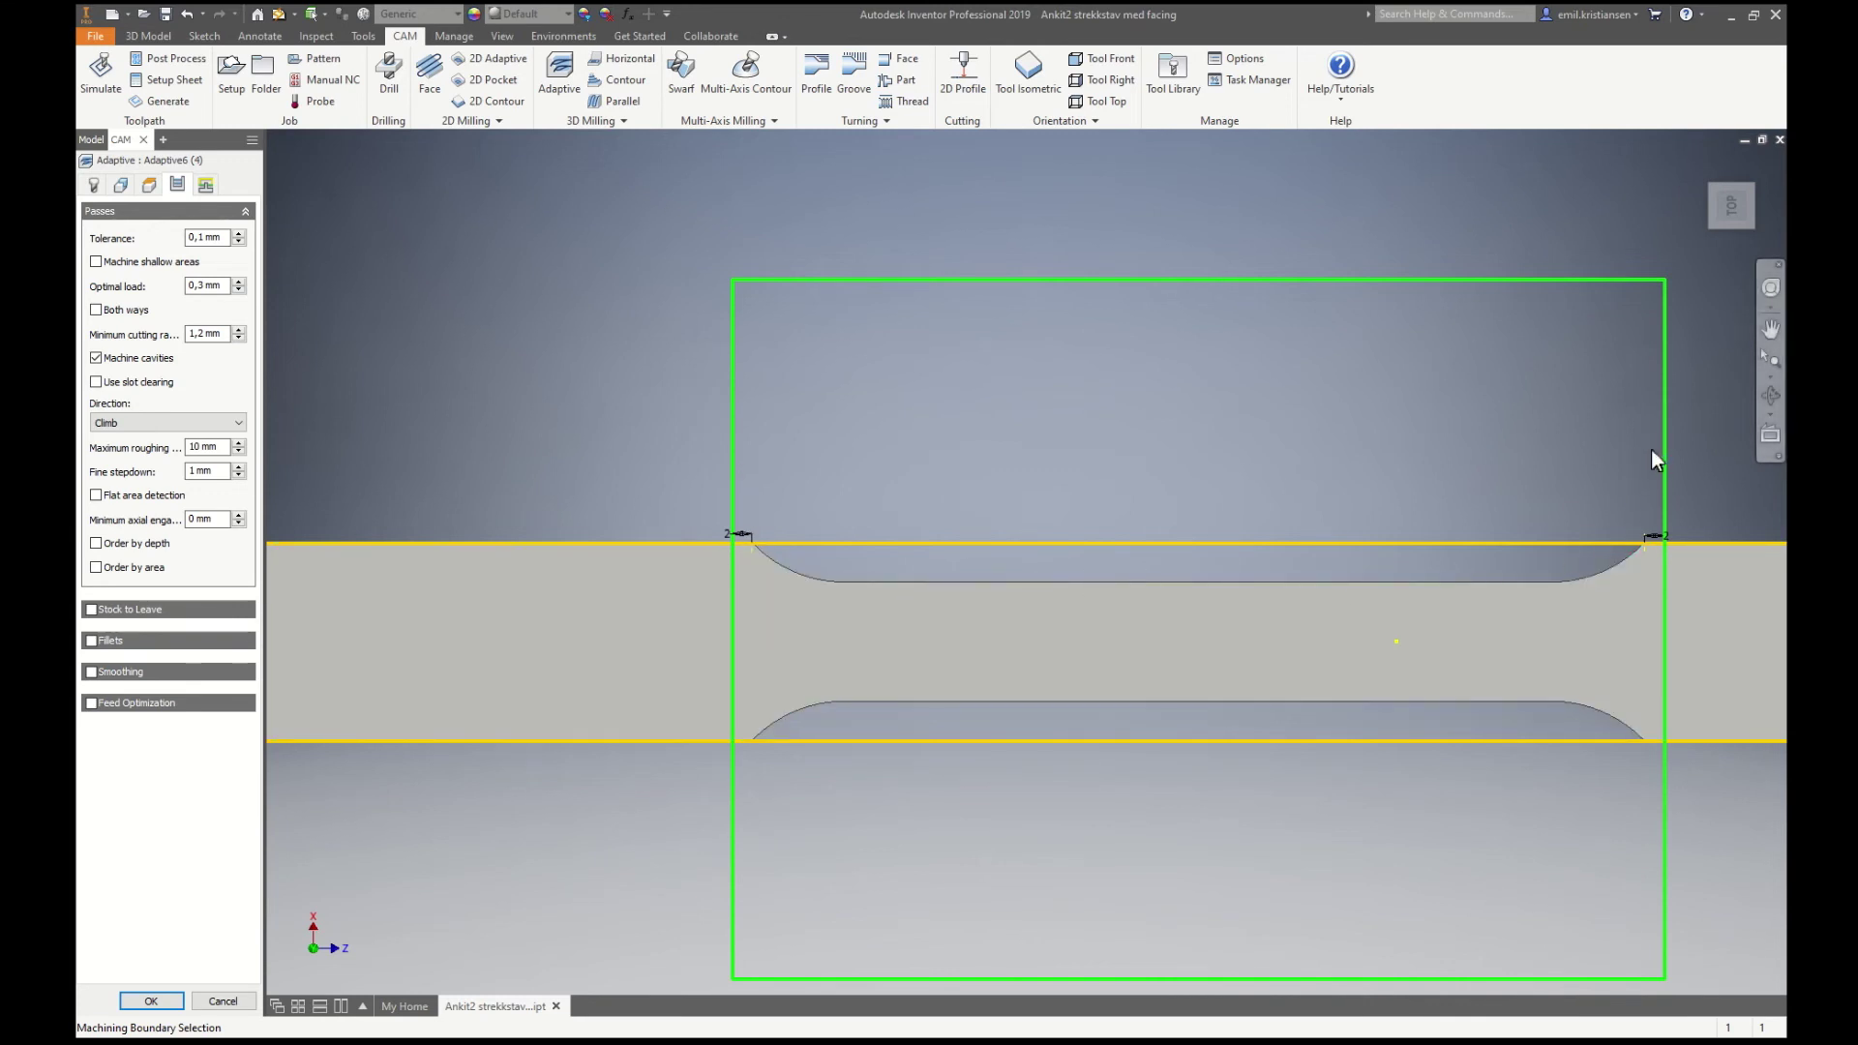
click(238, 282)
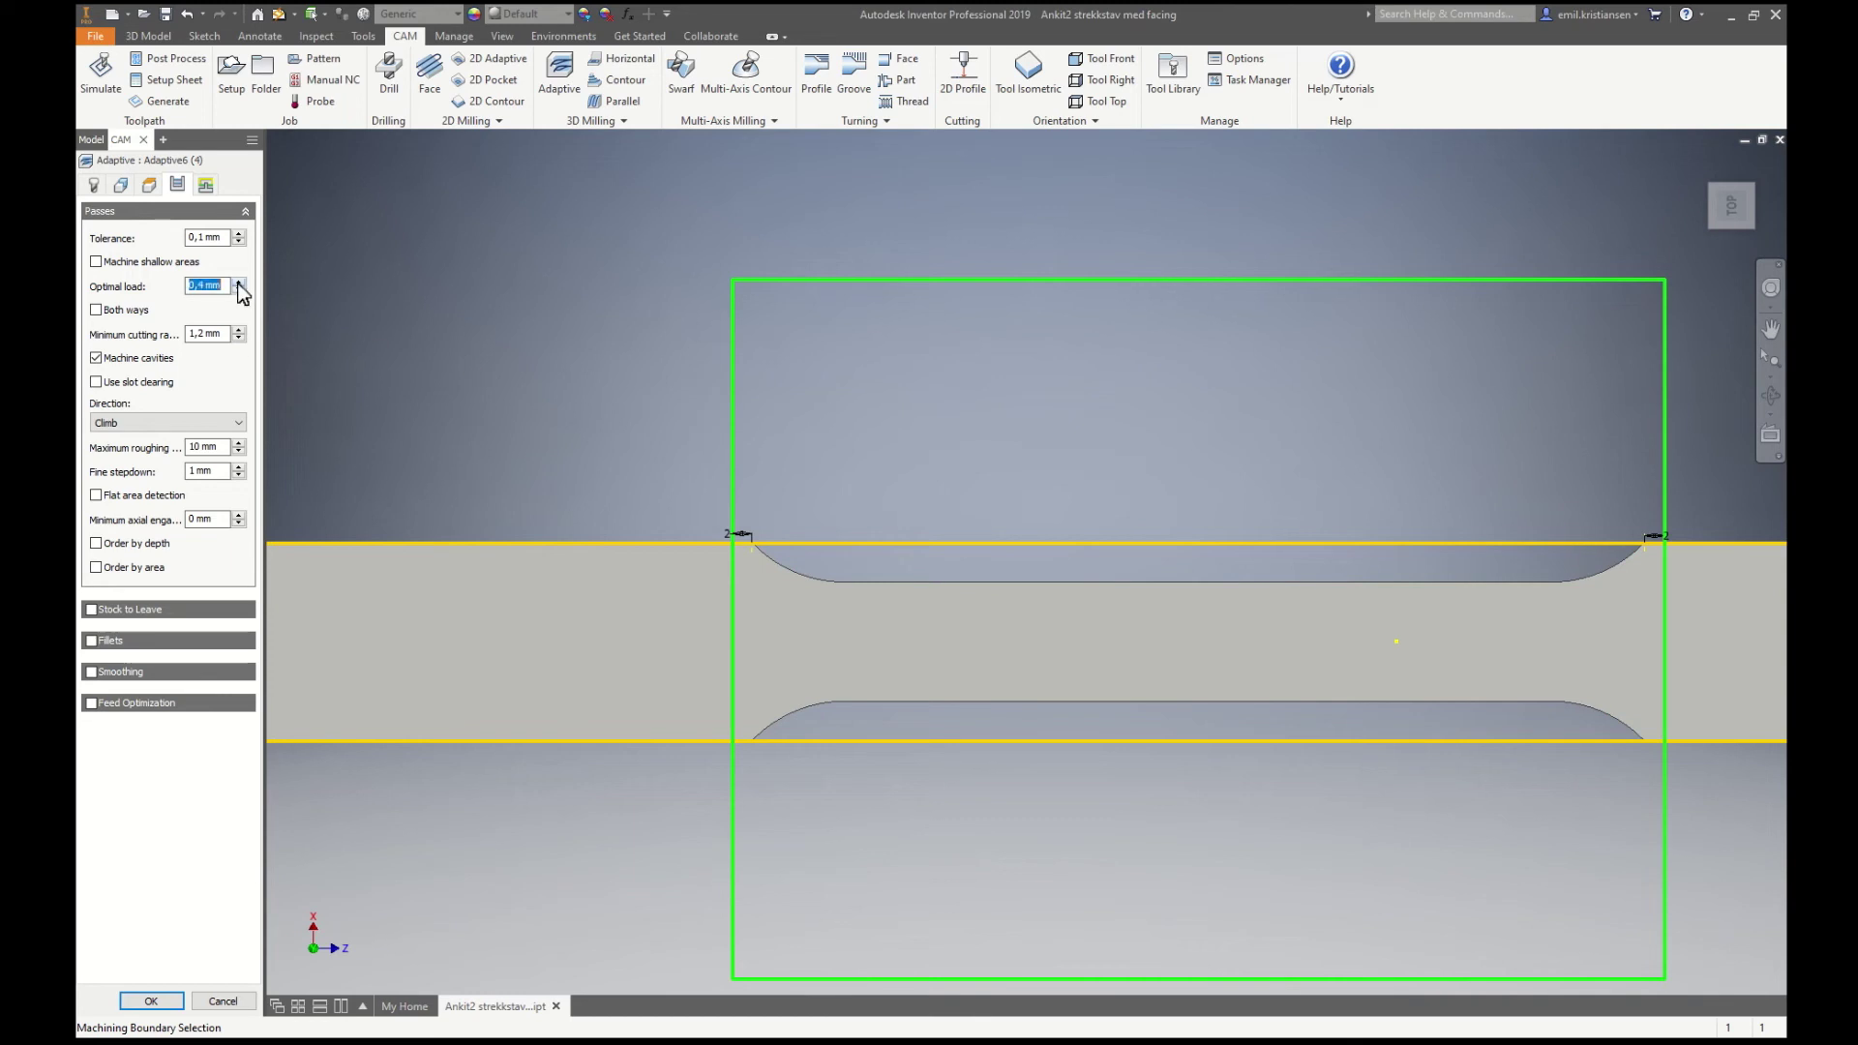
click(238, 282)
click(238, 281)
click(238, 290)
click(148, 1003)
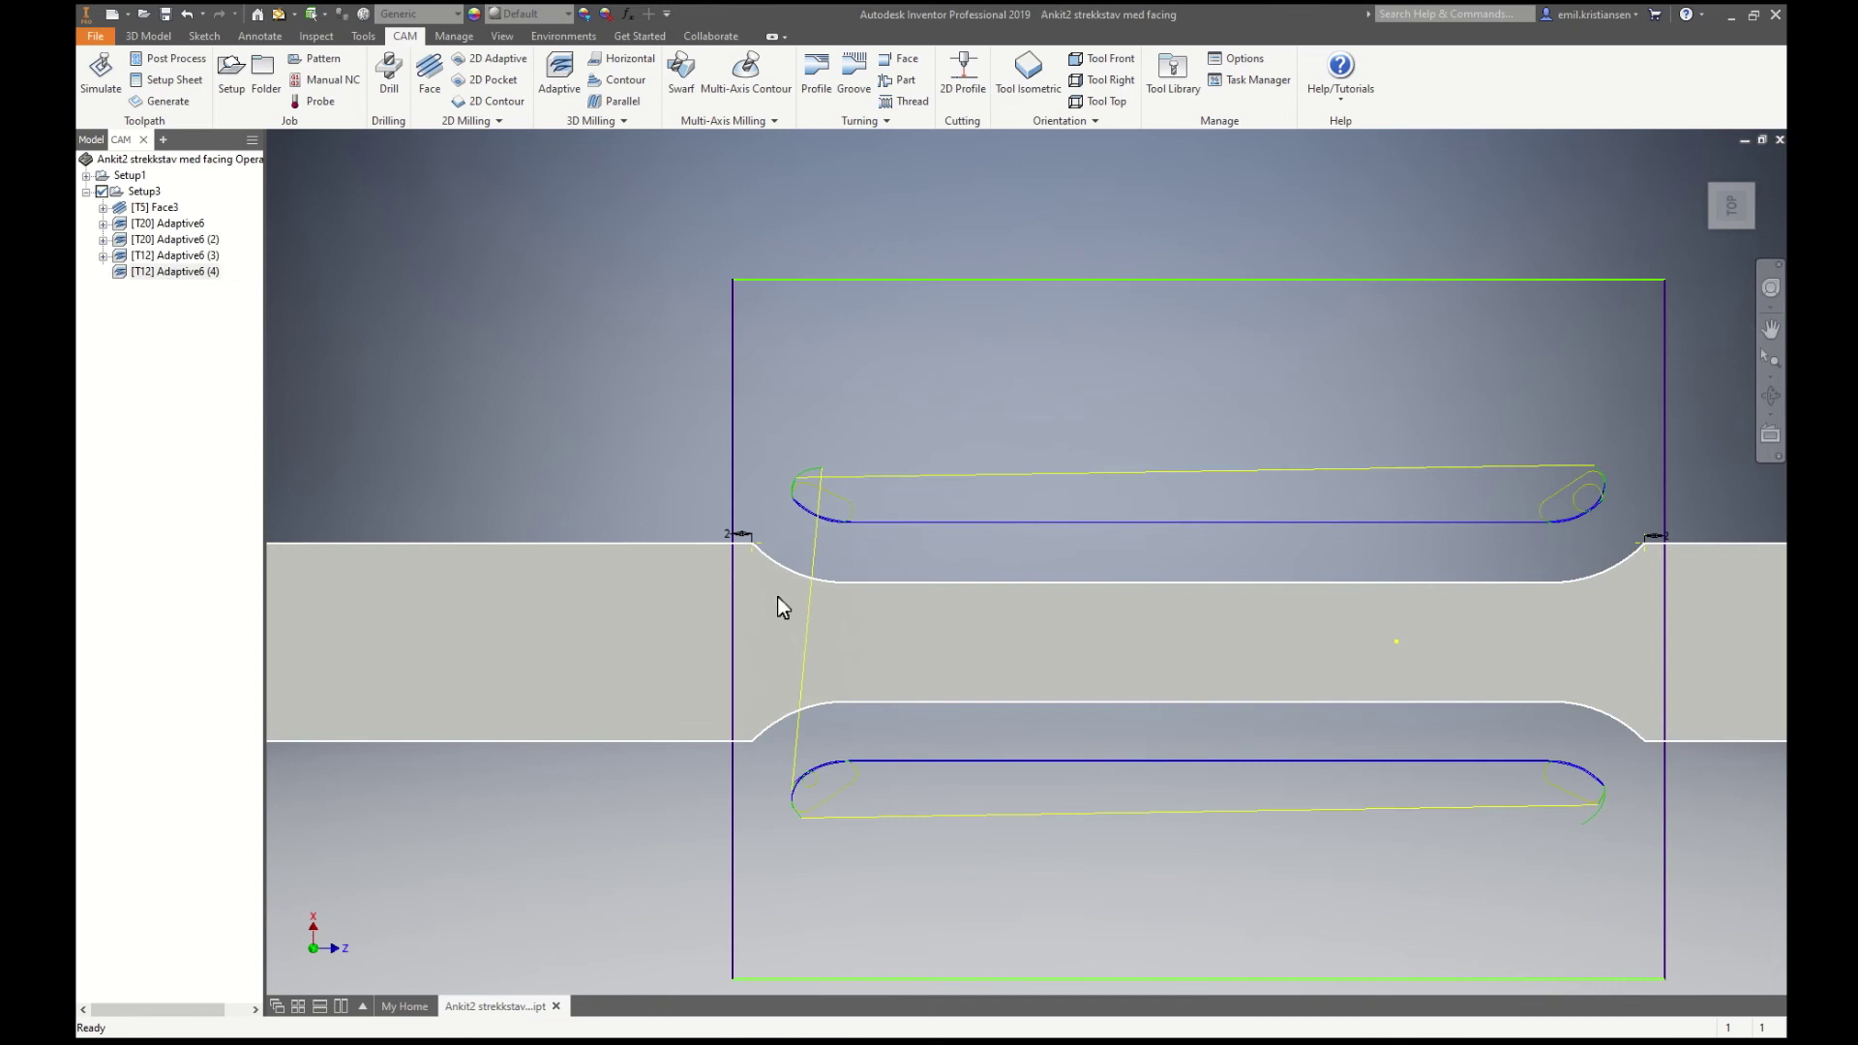
Step: Revise Adaptive6 (4)'s optimal load again, regenerate it, and inspect the toolpath in a tilted view
shift+middle_drag(809, 510, 753, 573)
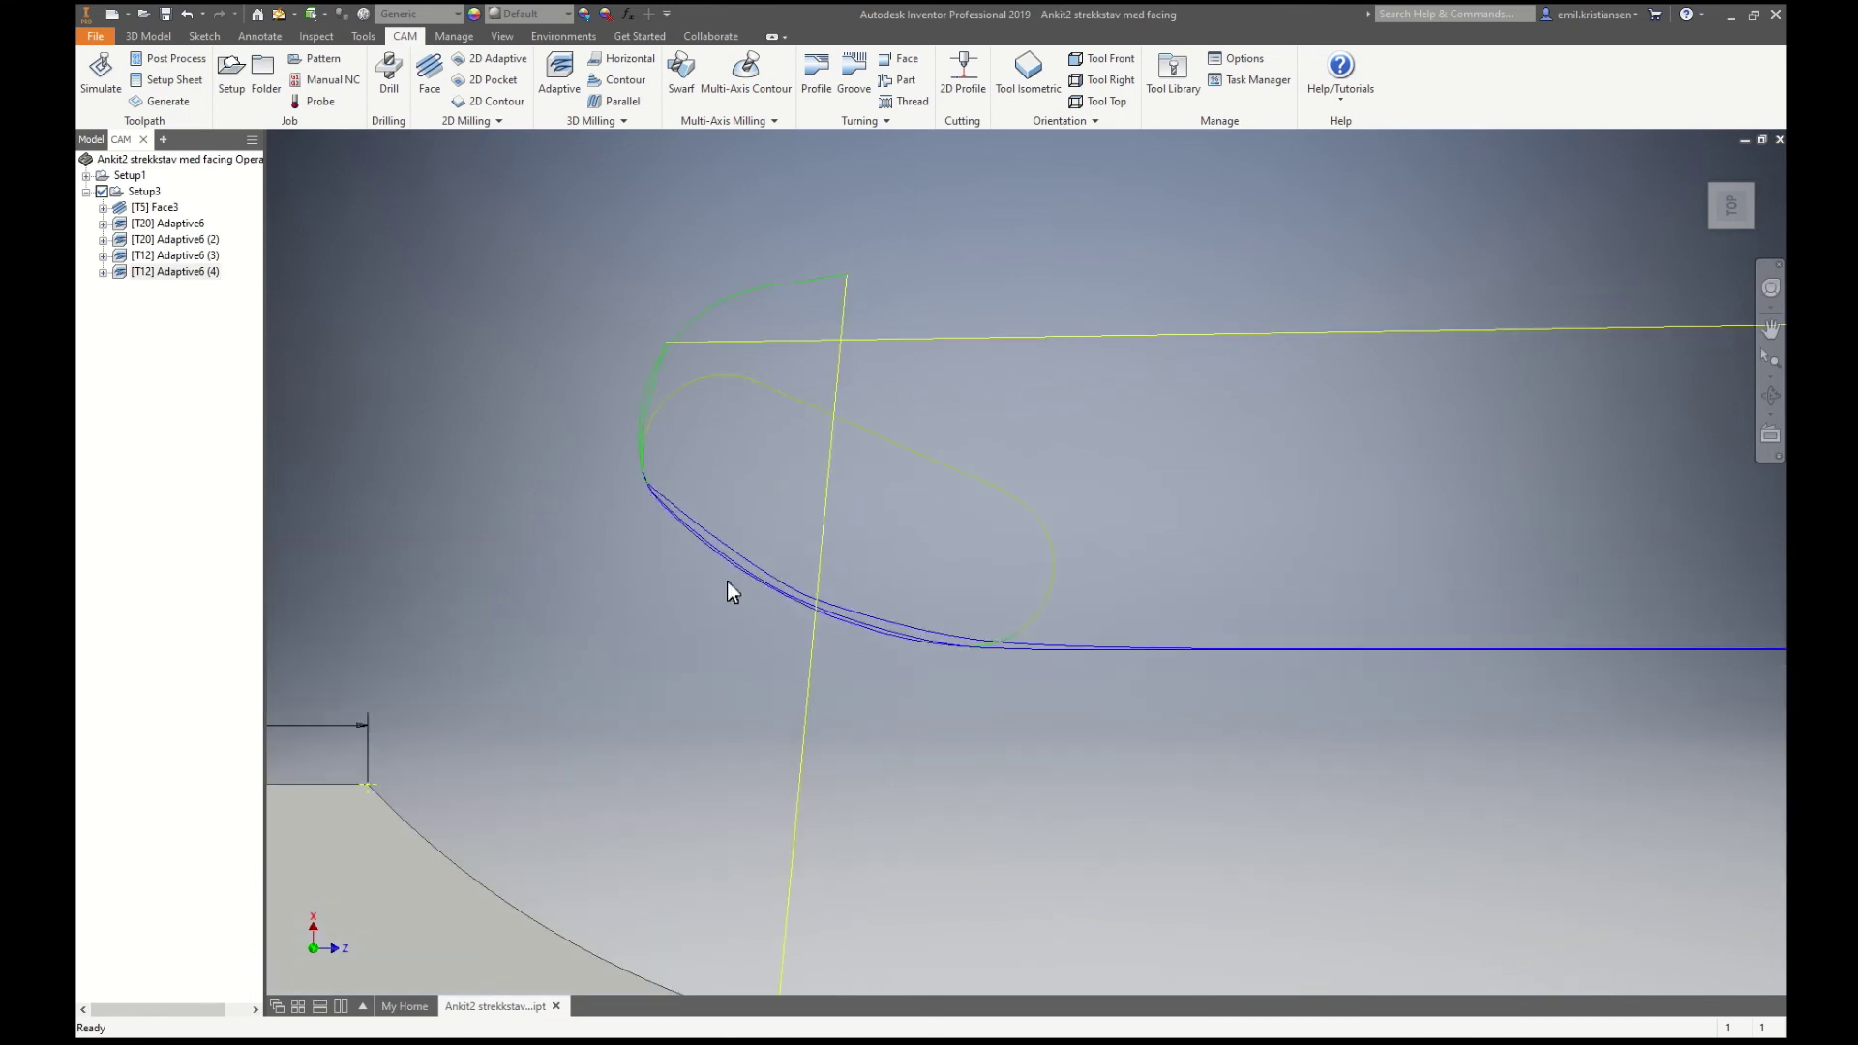
scroll(782, 650, down, 6)
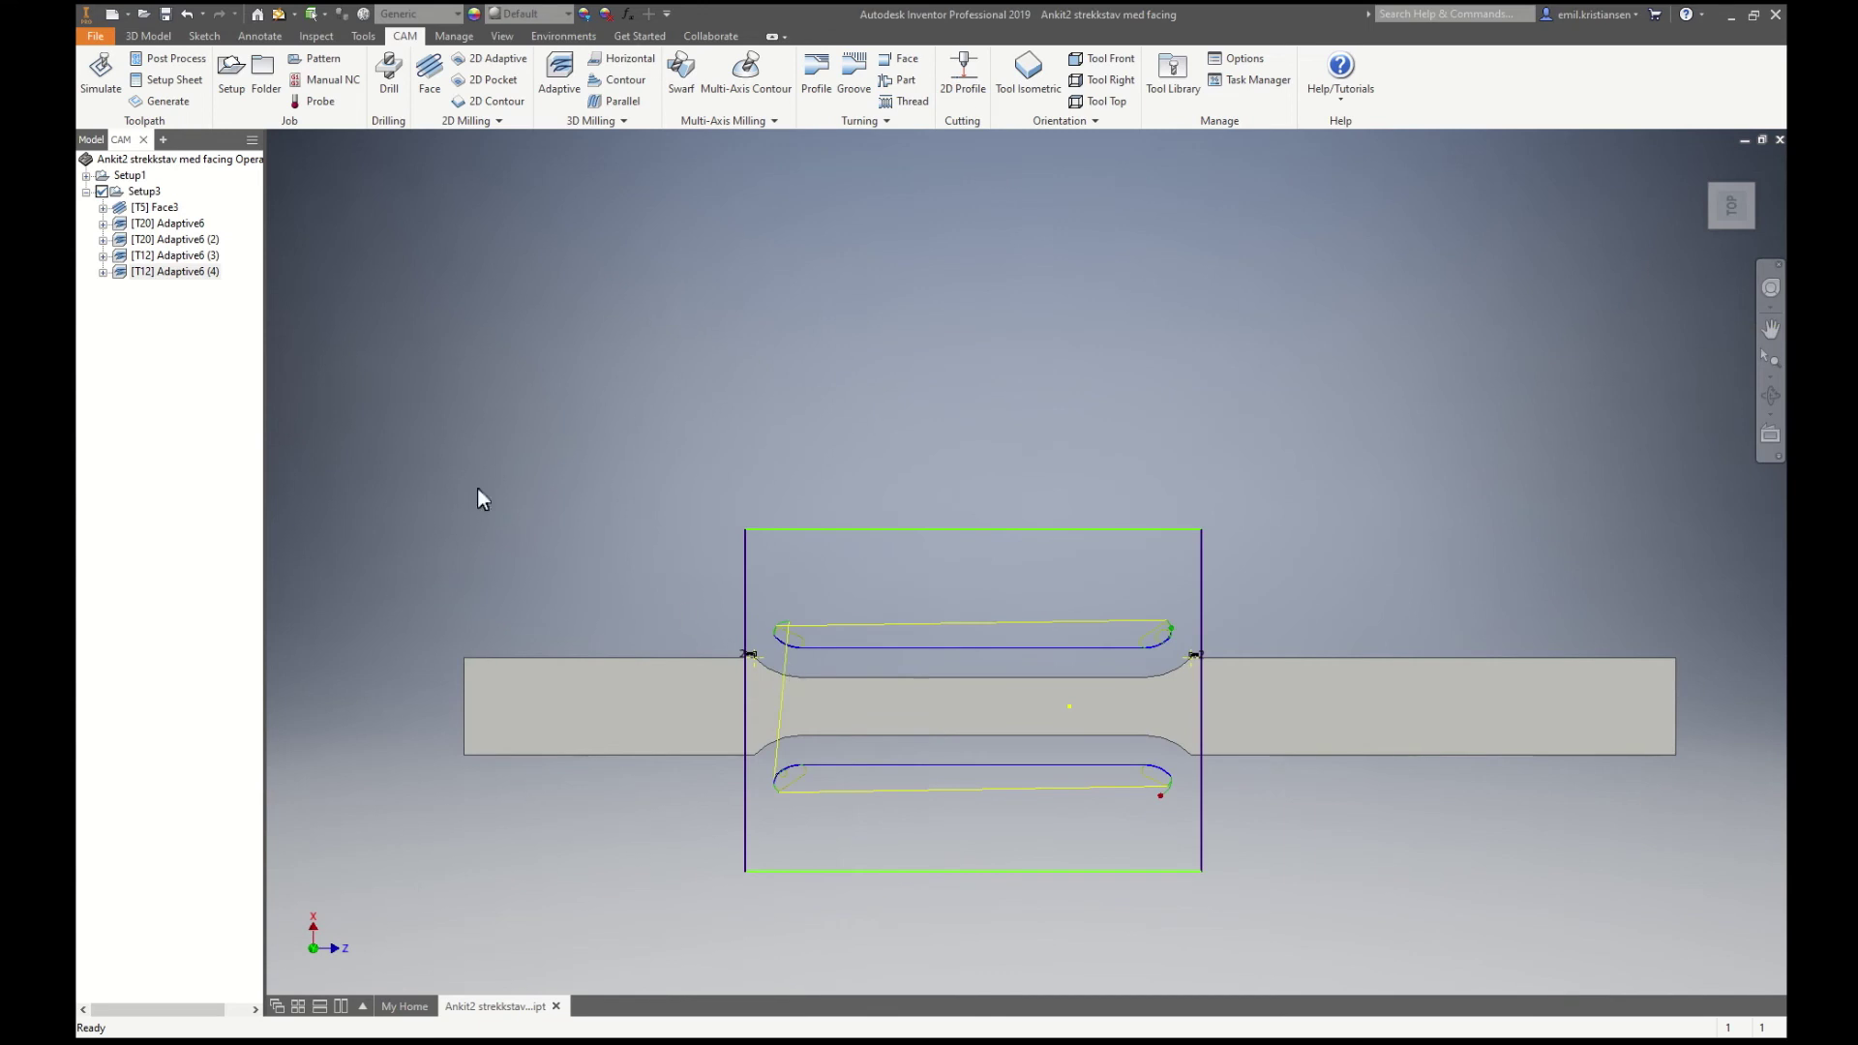
double_click(182, 272)
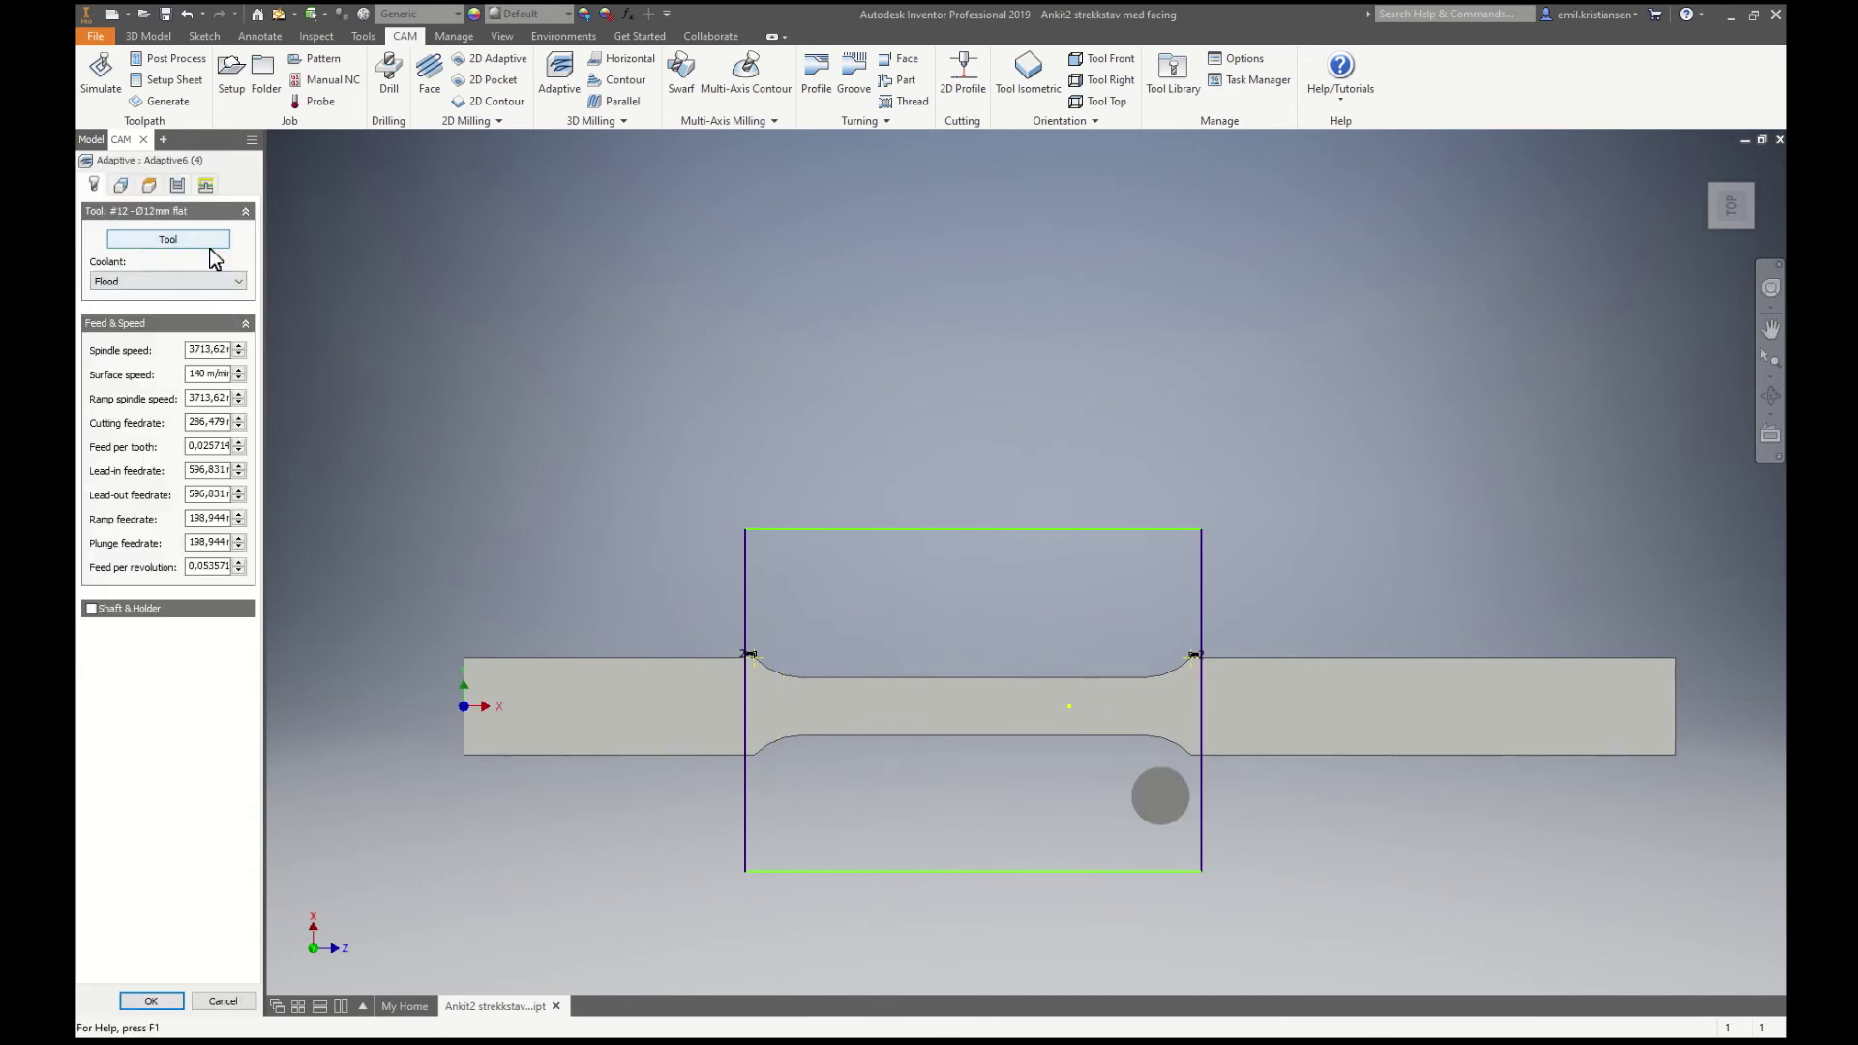
click(176, 184)
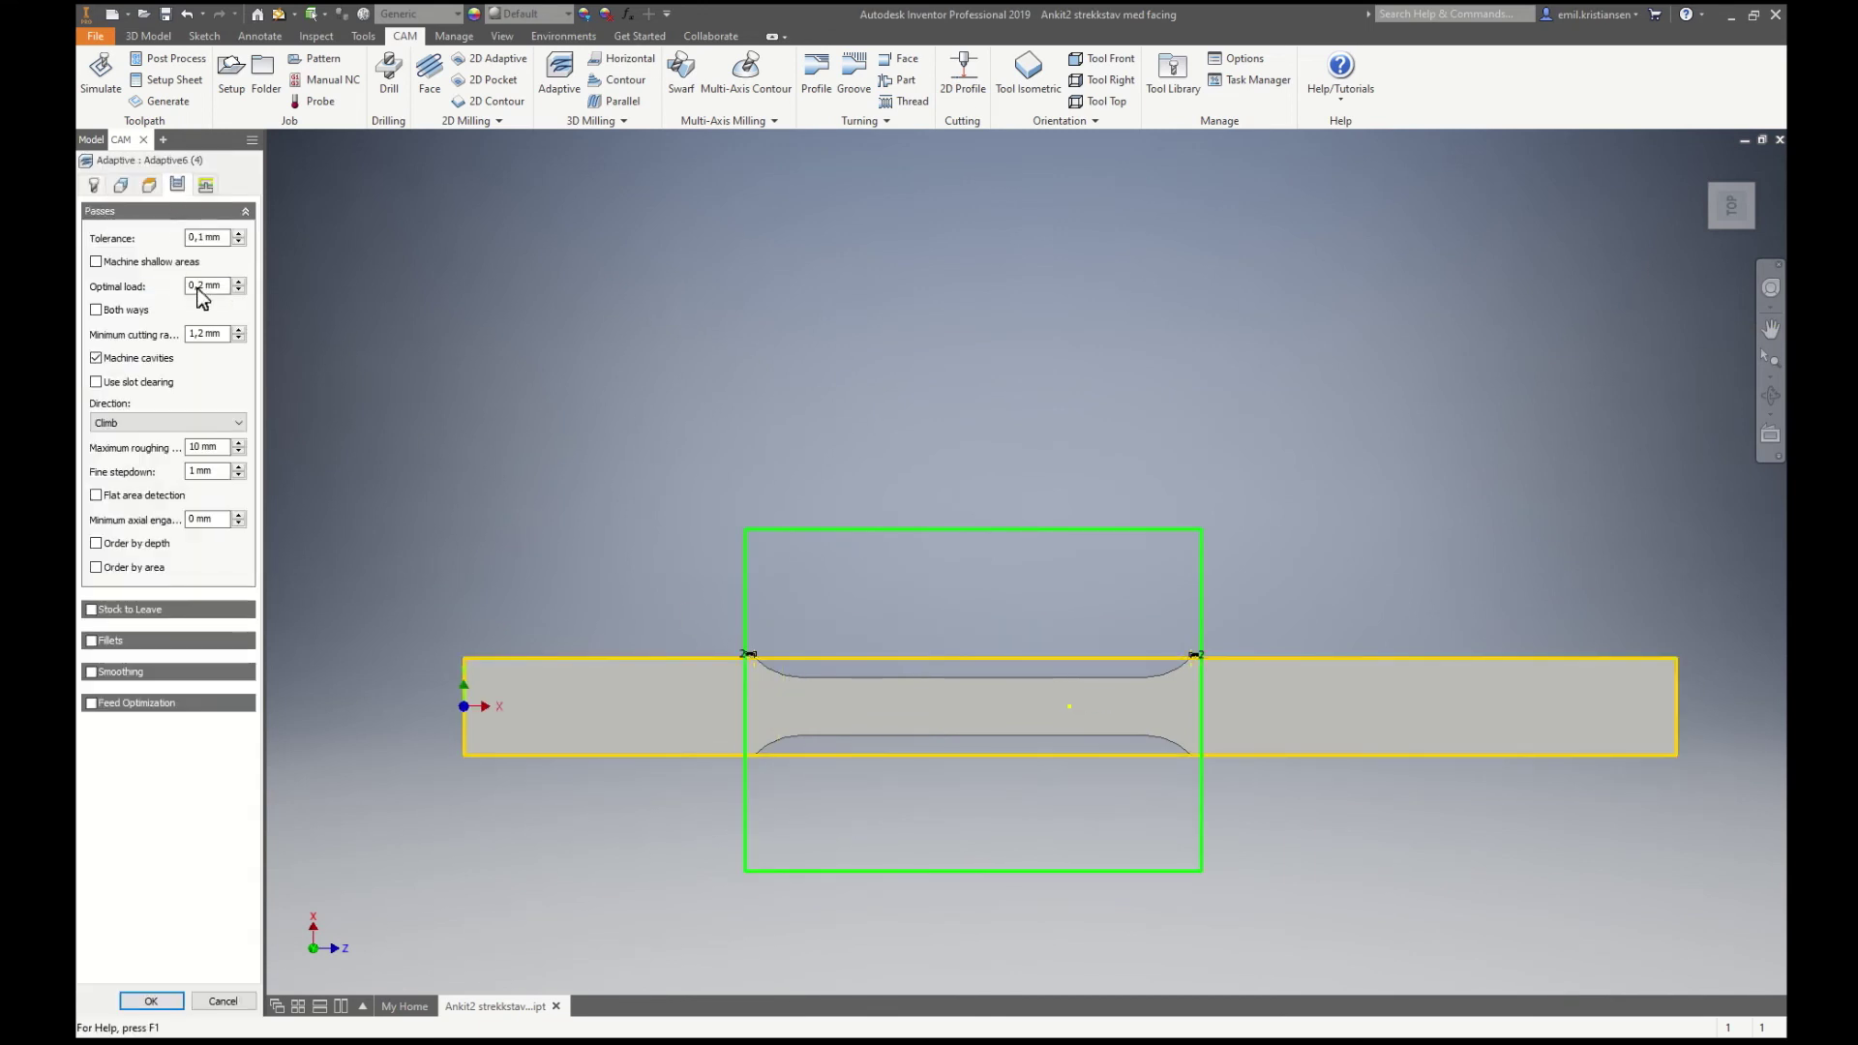
double_click(203, 286)
click(151, 1001)
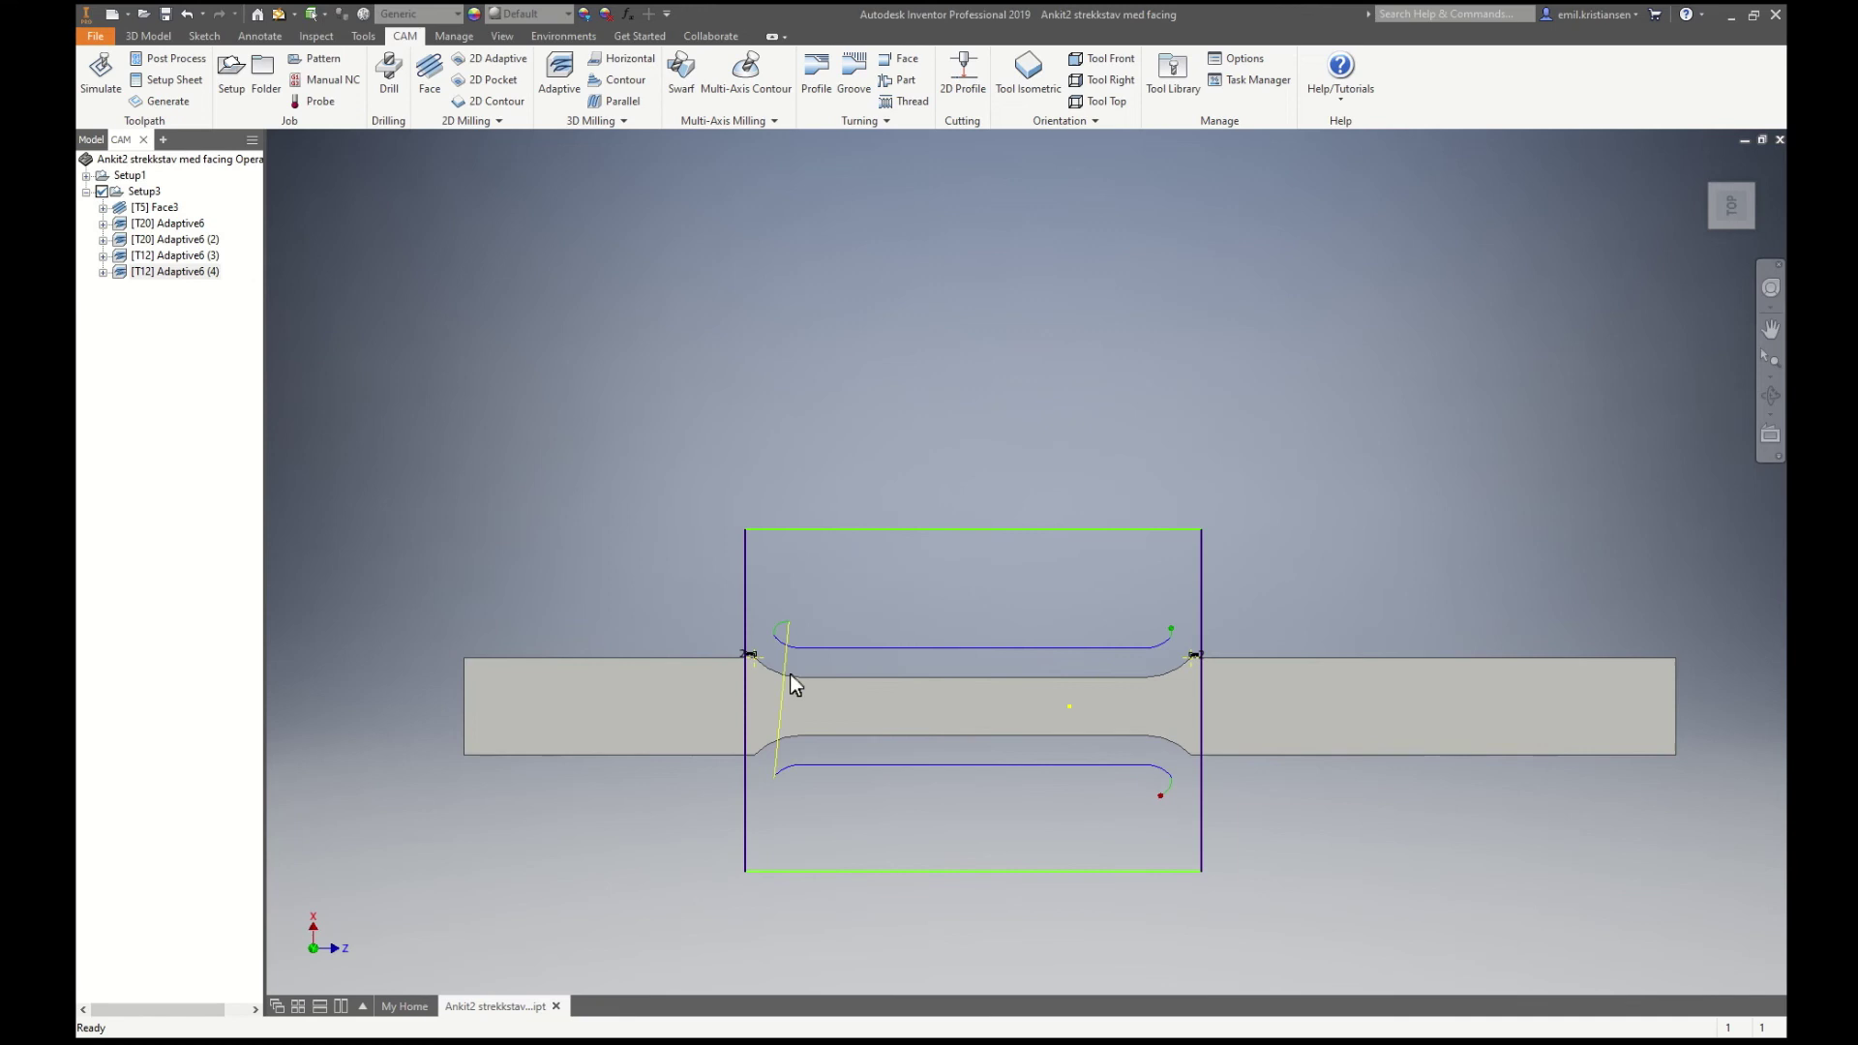
scroll(784, 649, up, 5)
scroll(784, 643, down, 4)
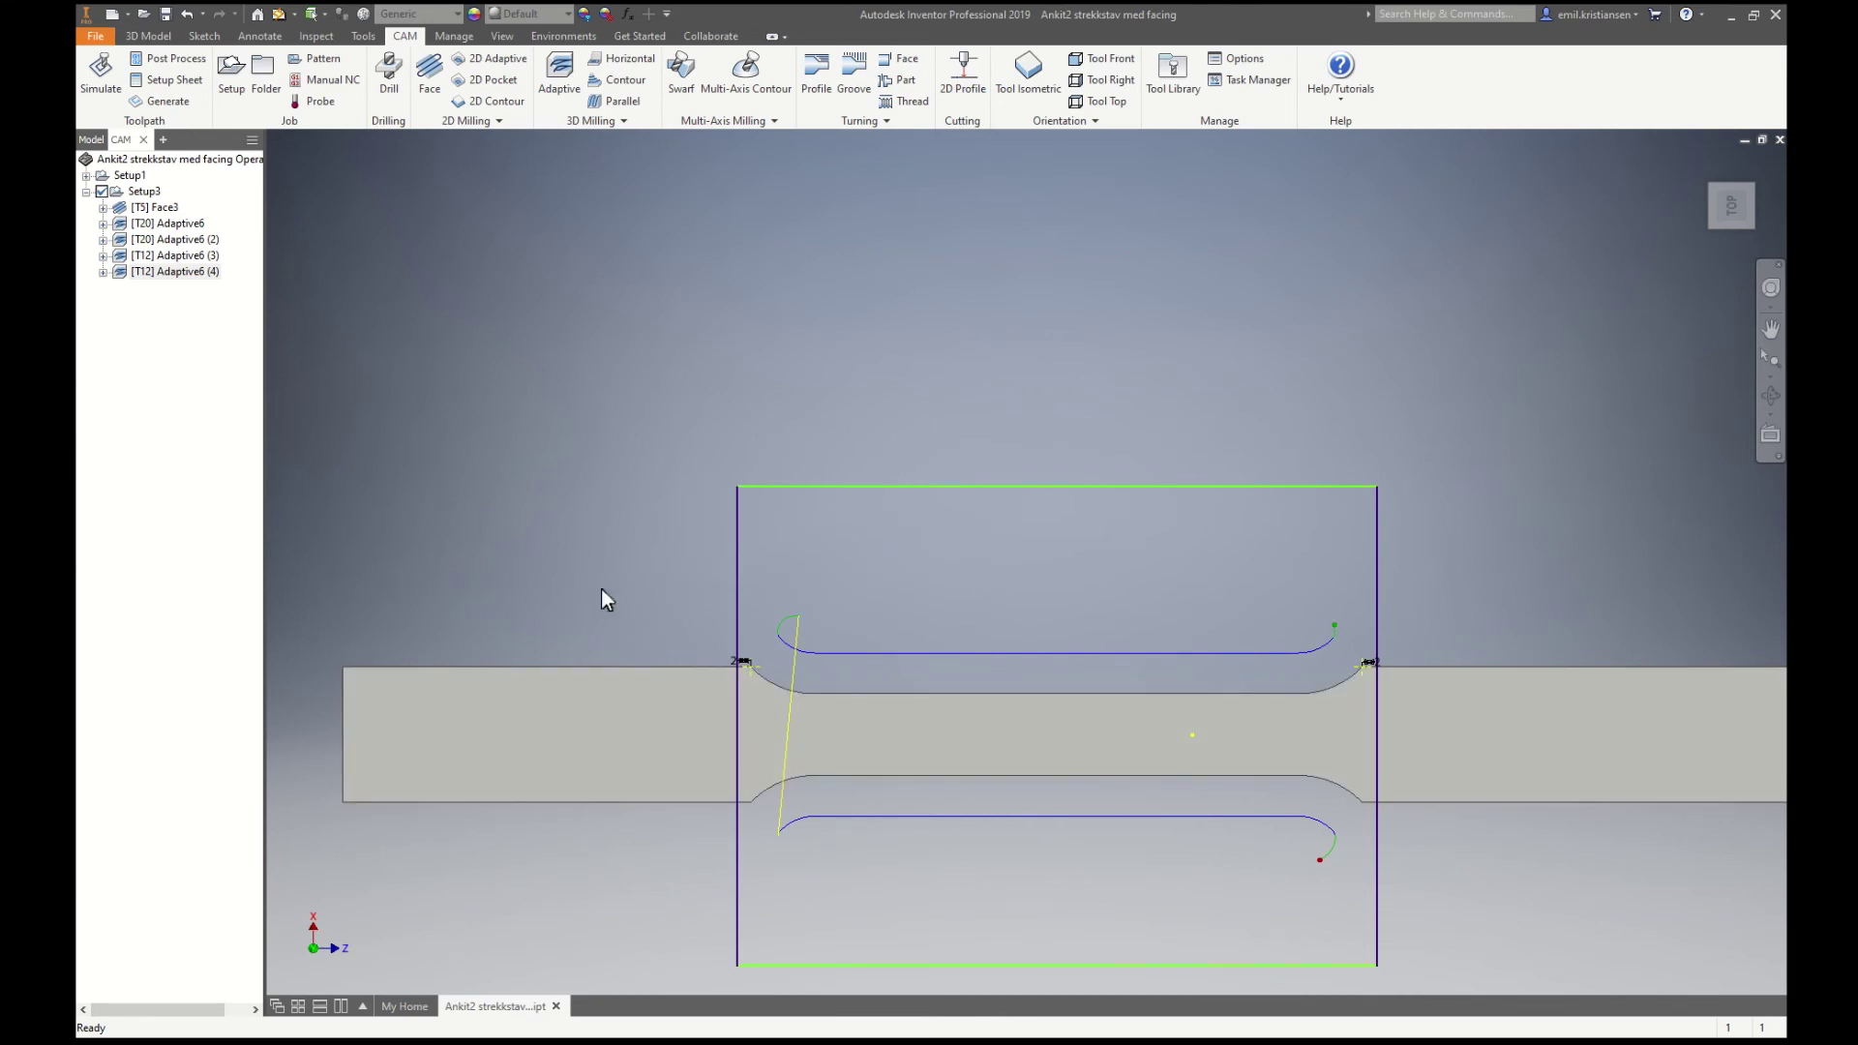
scroll(586, 554, down, 2)
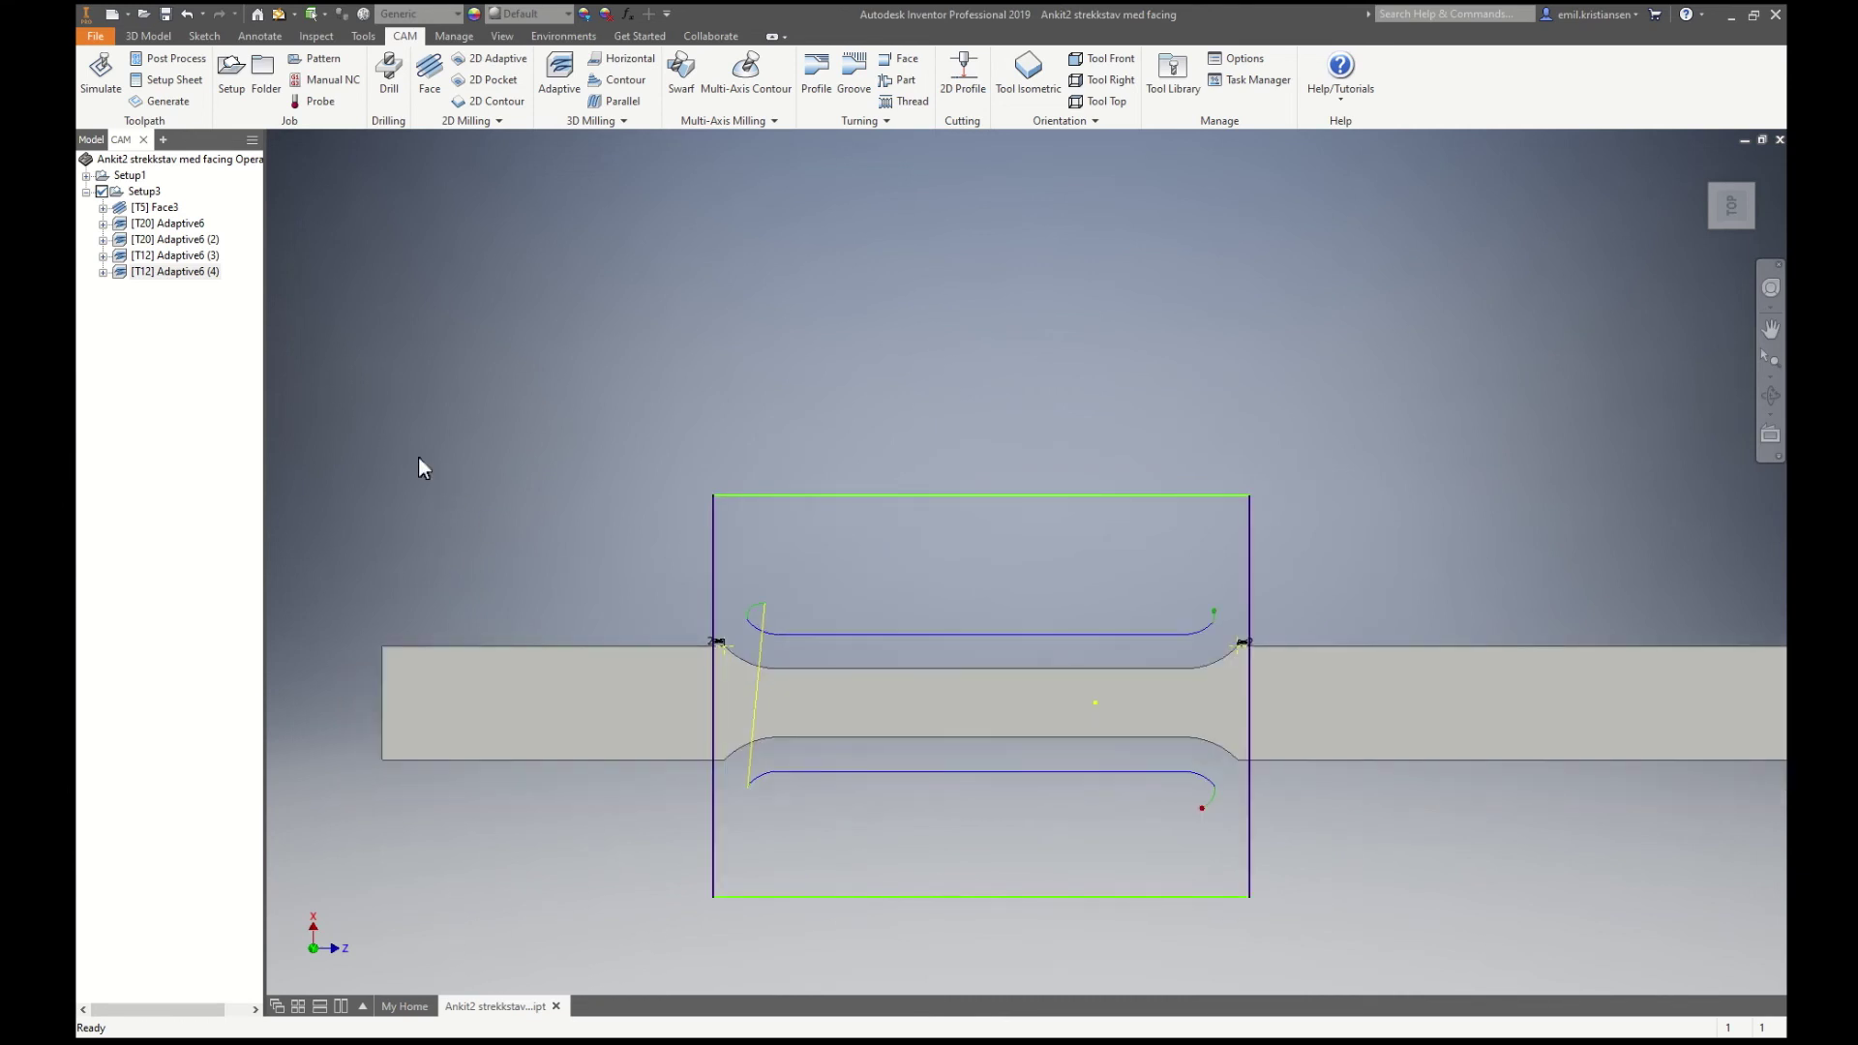
shift+middle_drag(1212, 703, 643, 641)
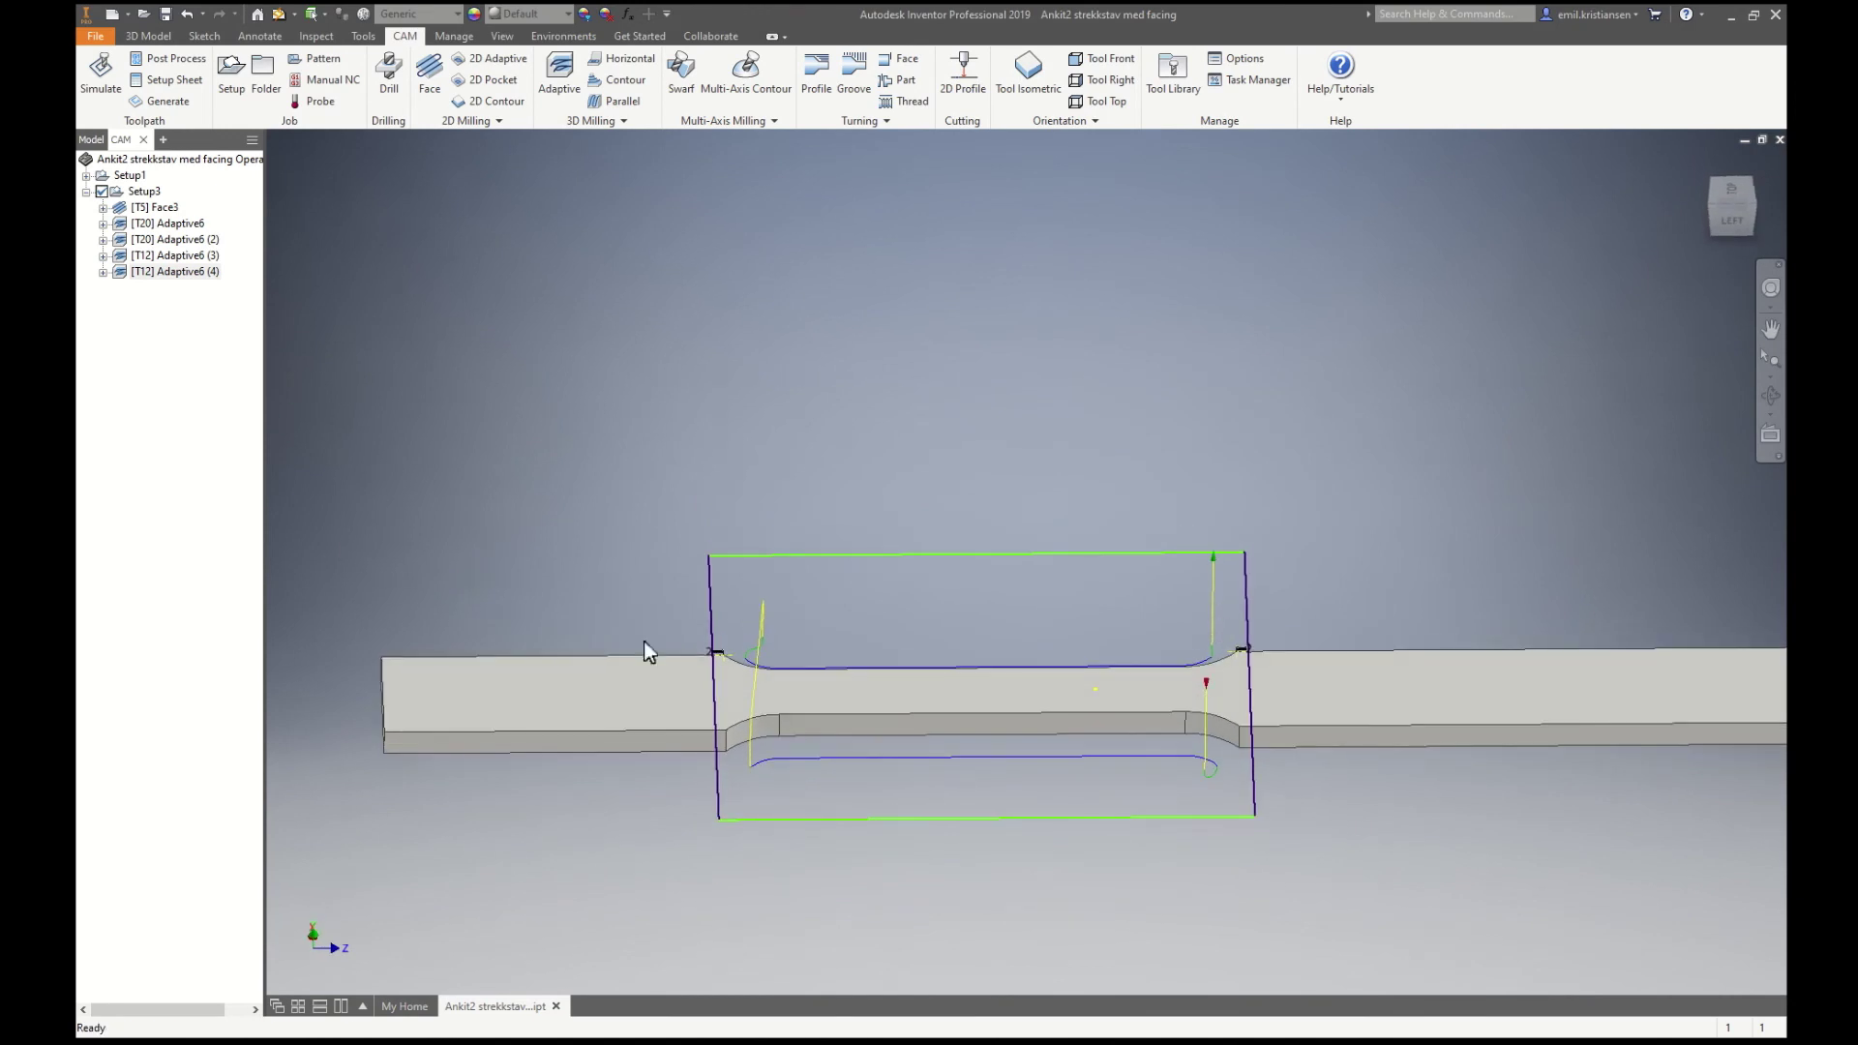
click(103, 79)
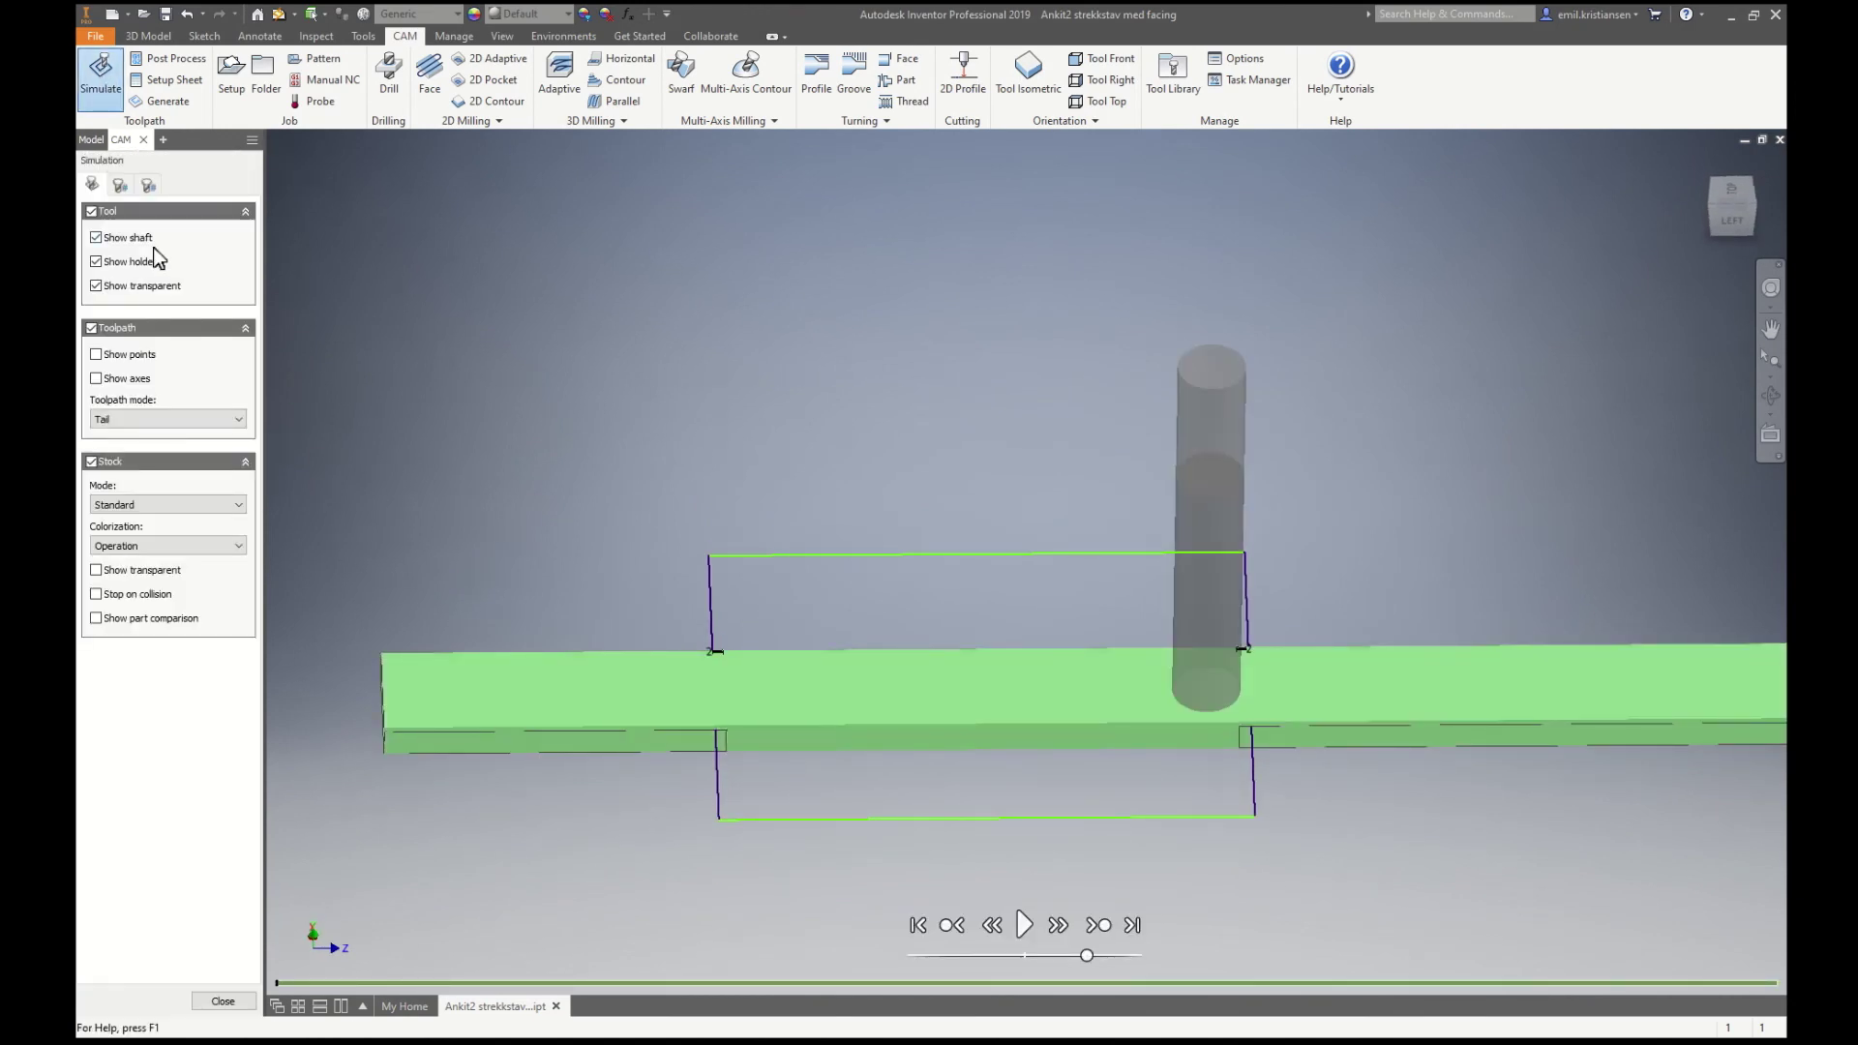
click(124, 419)
click(127, 414)
click(232, 1001)
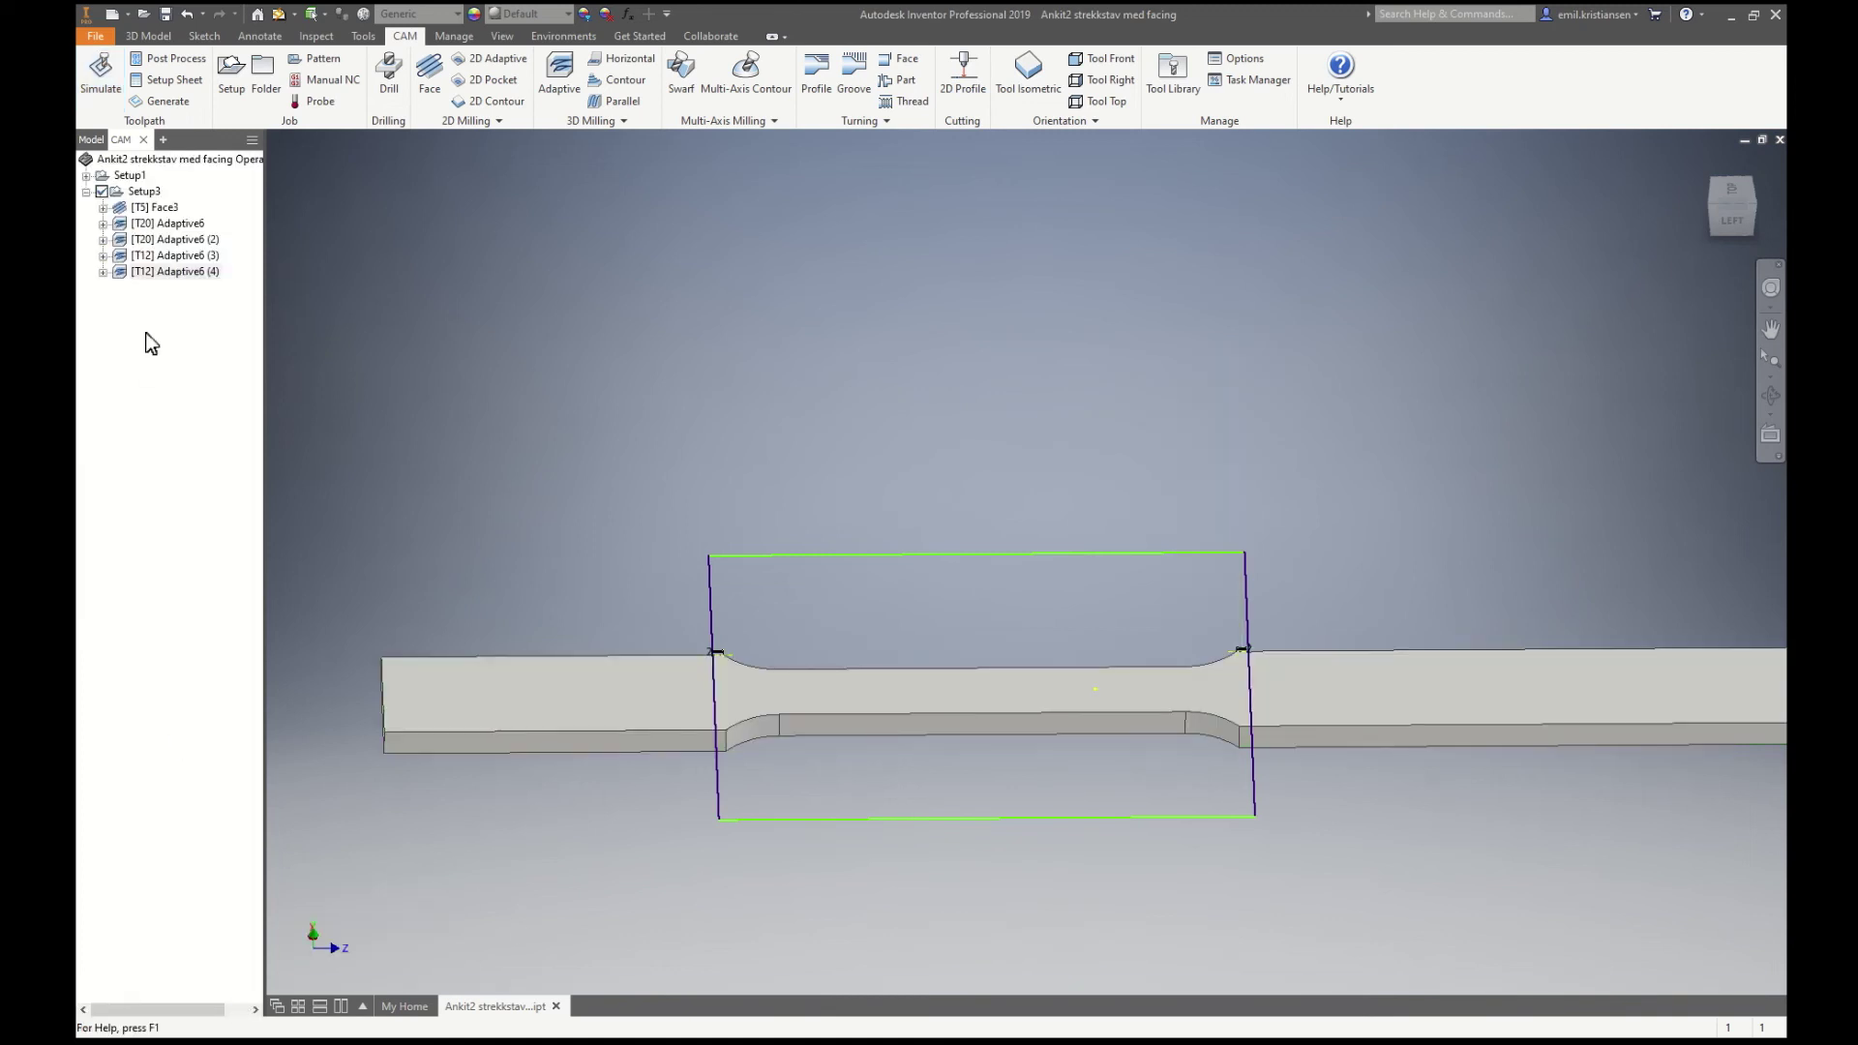
click(144, 192)
click(101, 72)
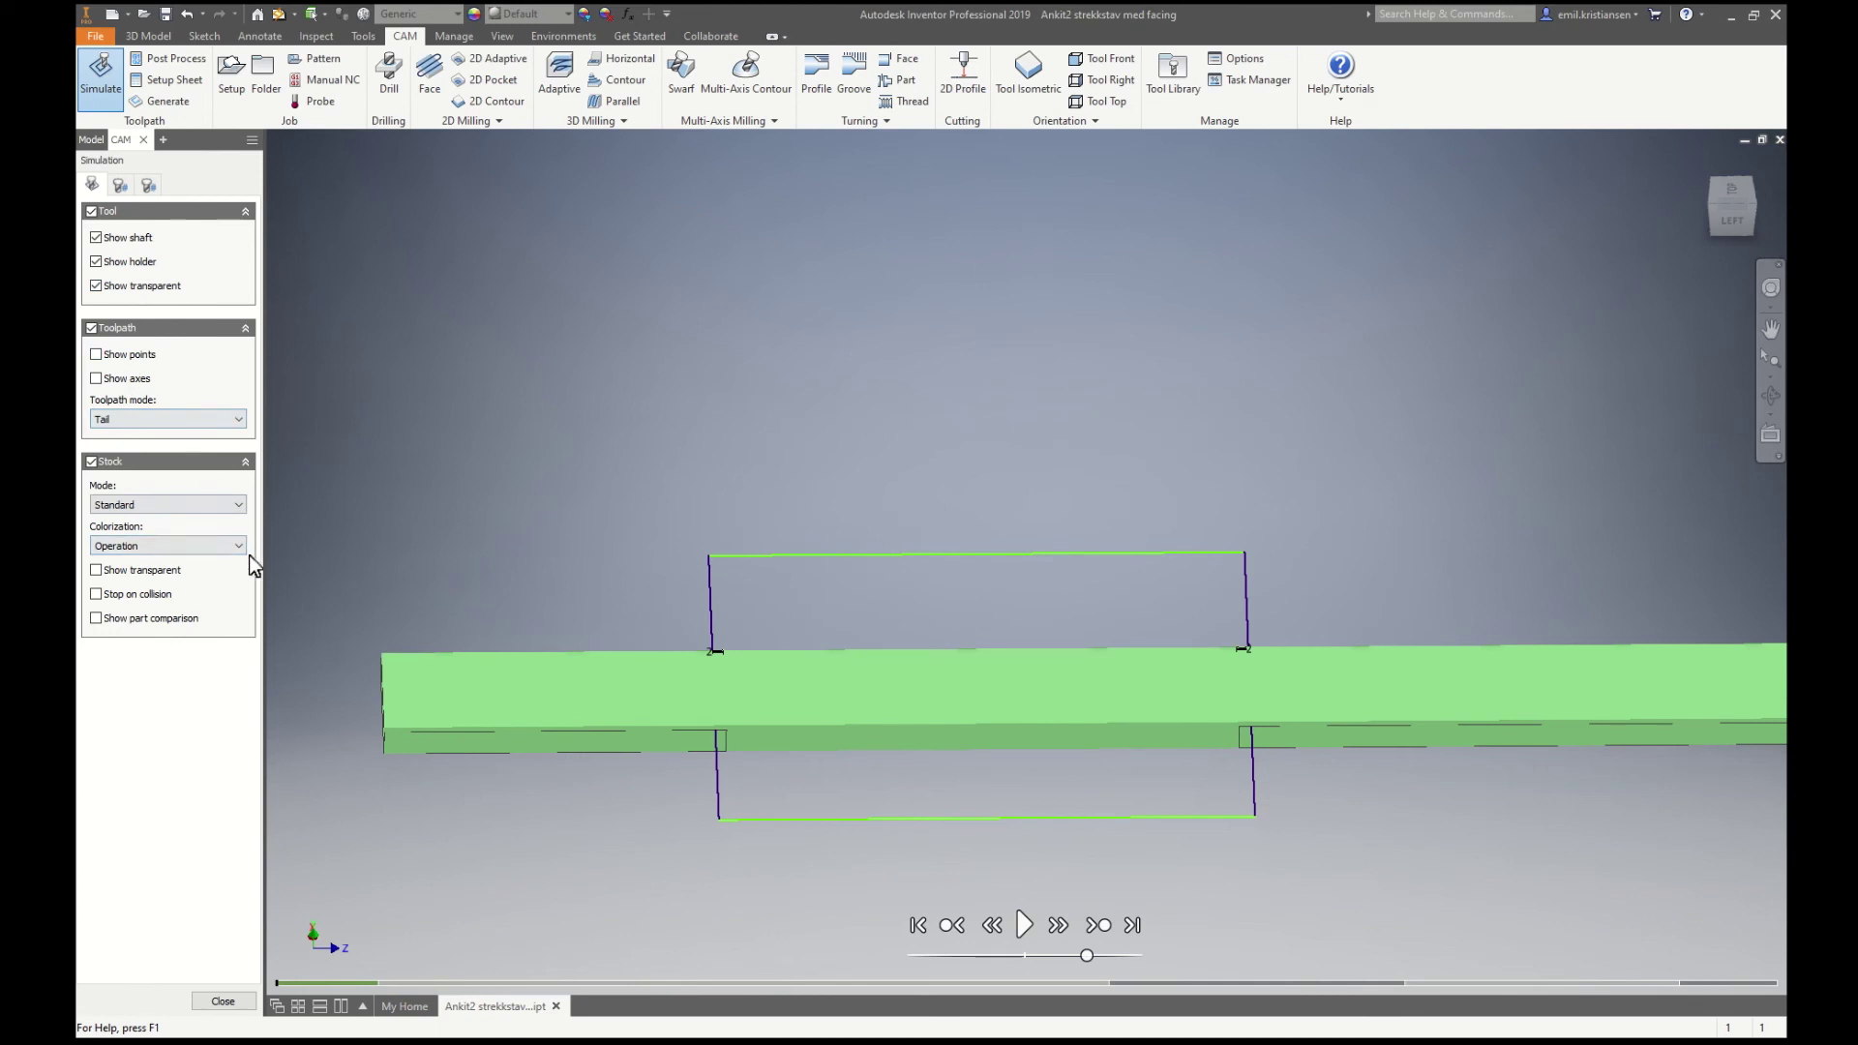
click(1024, 925)
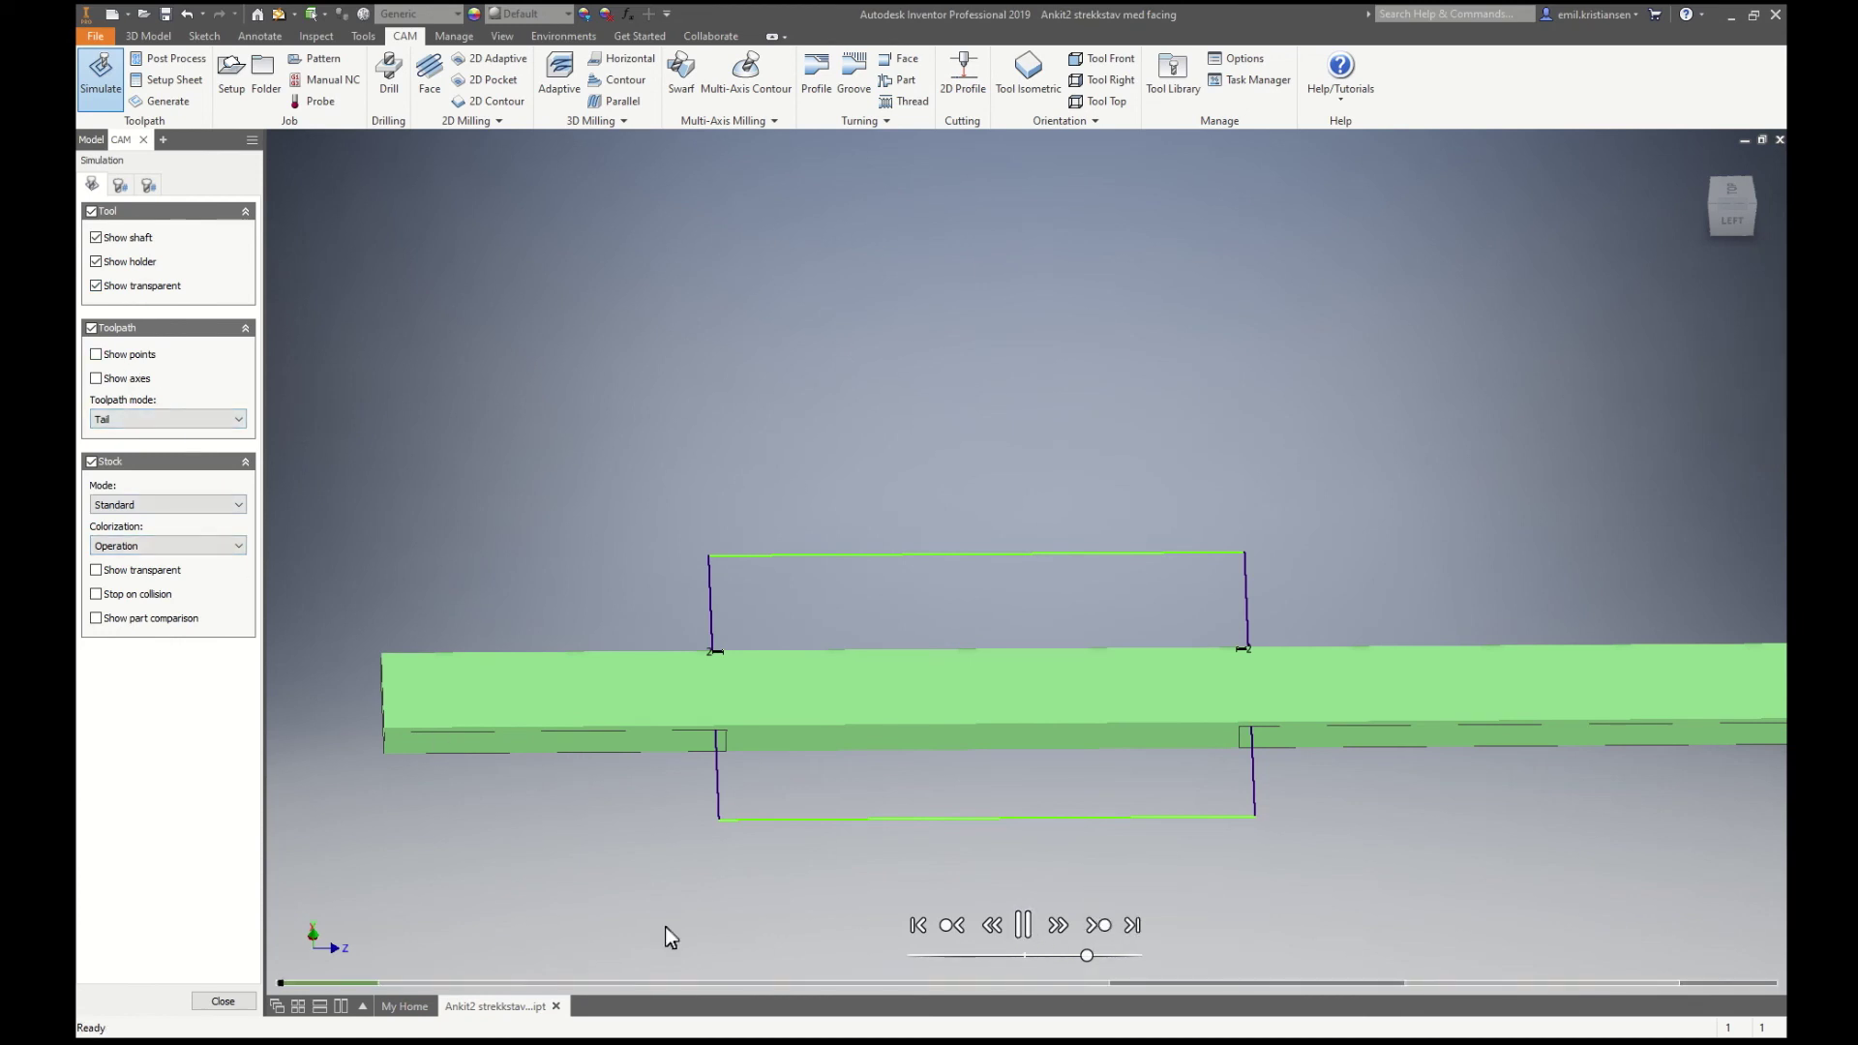
scroll(596, 789, up, 3)
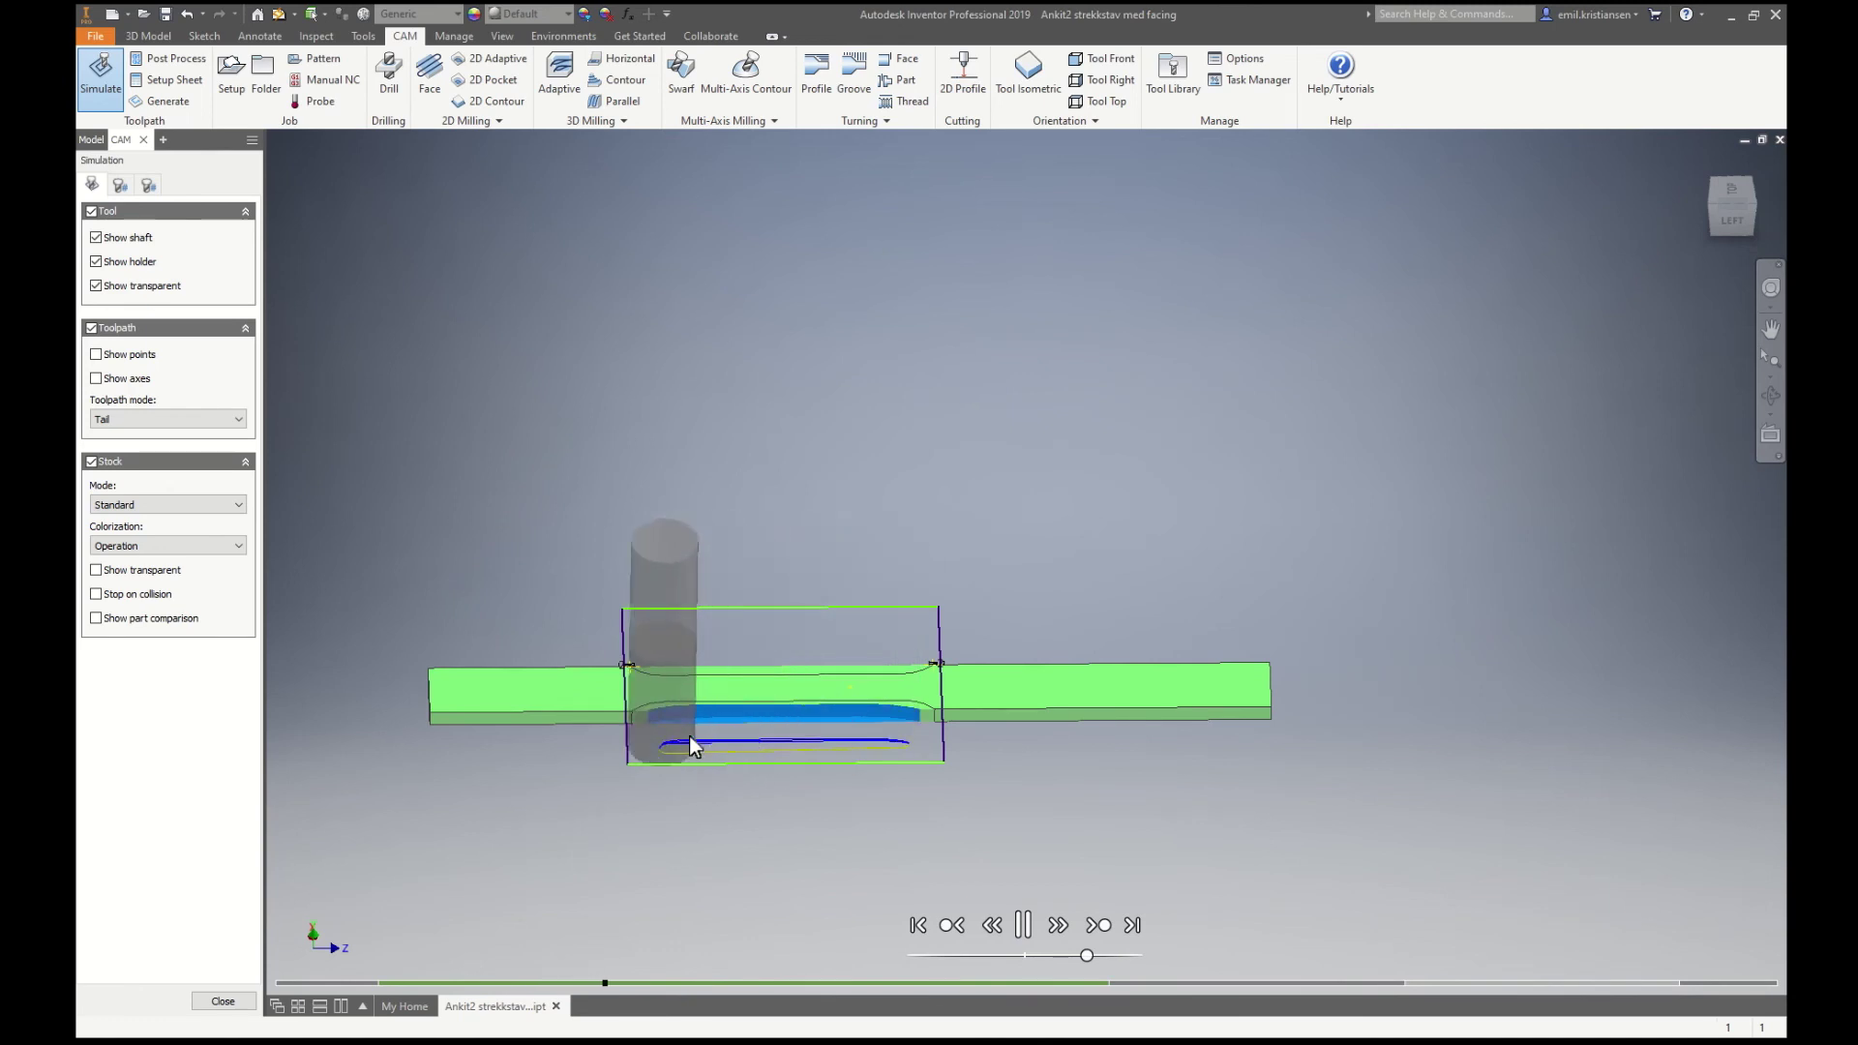
scroll(695, 722, up, 5)
scroll(439, 742, up, 2)
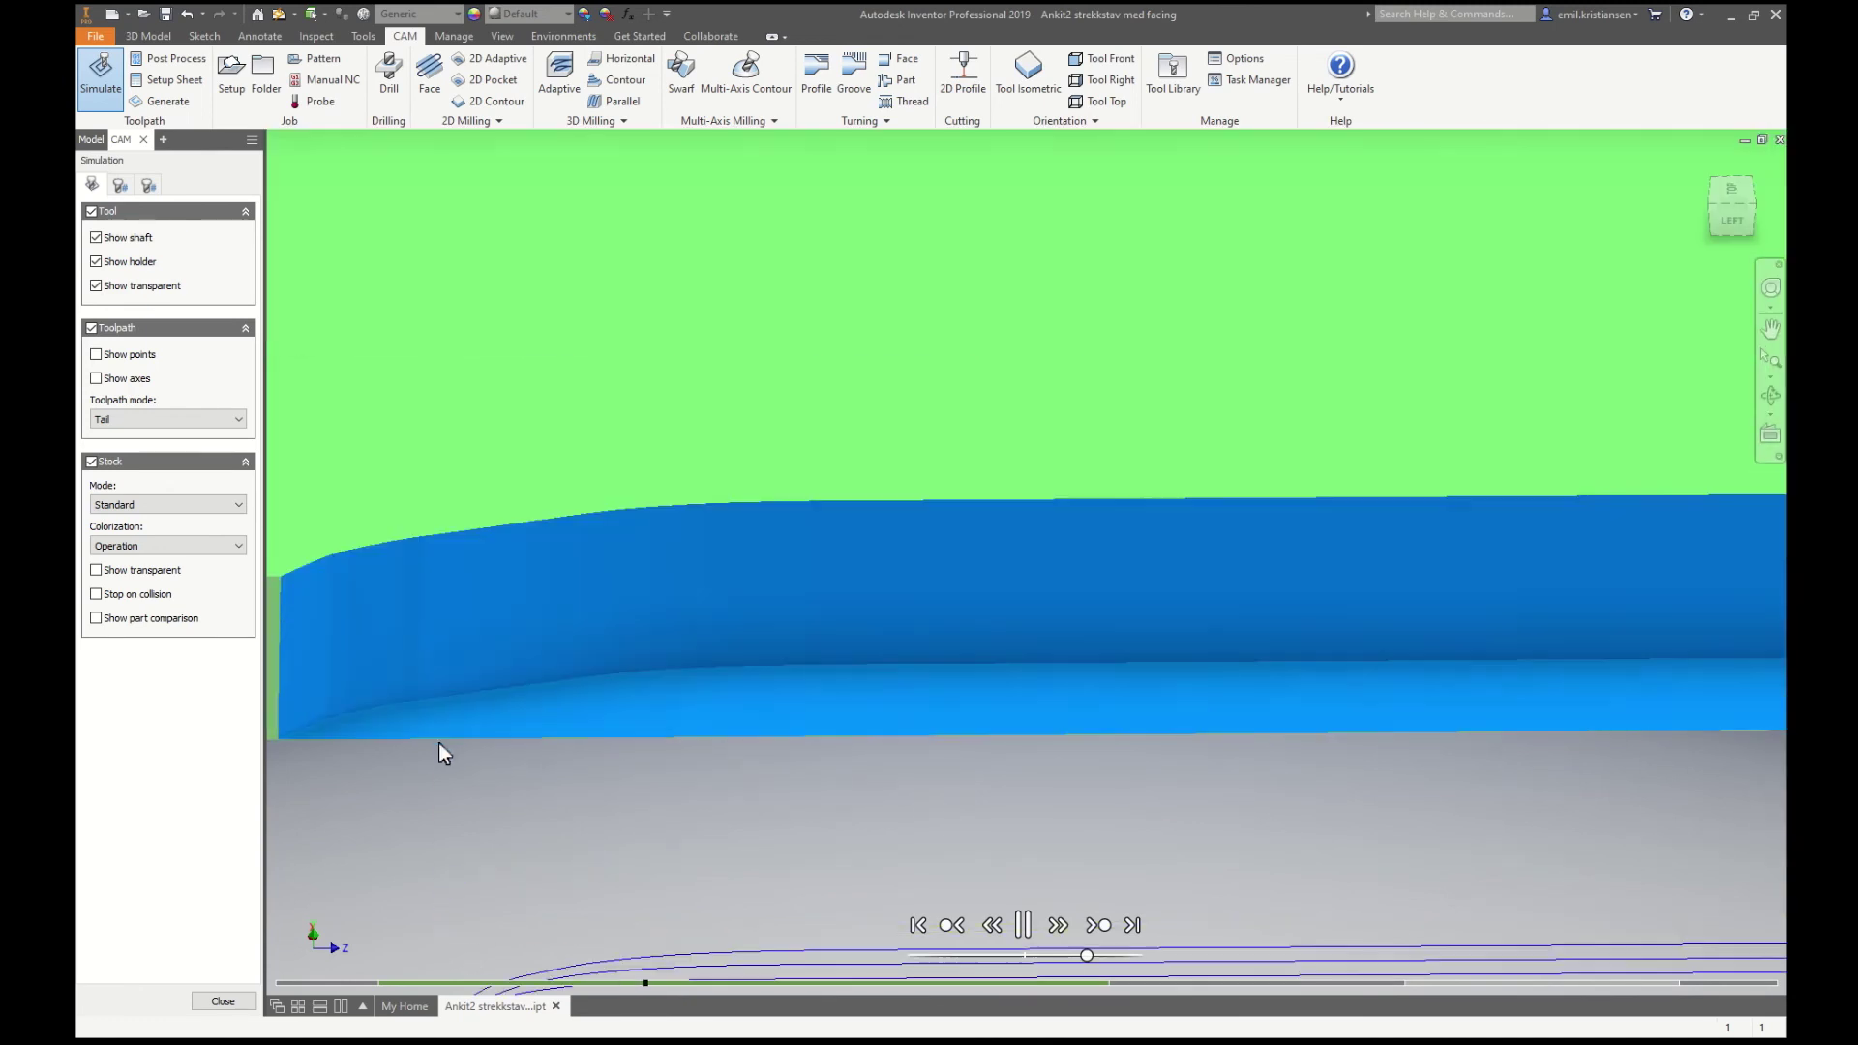
scroll(1049, 763, down, 7)
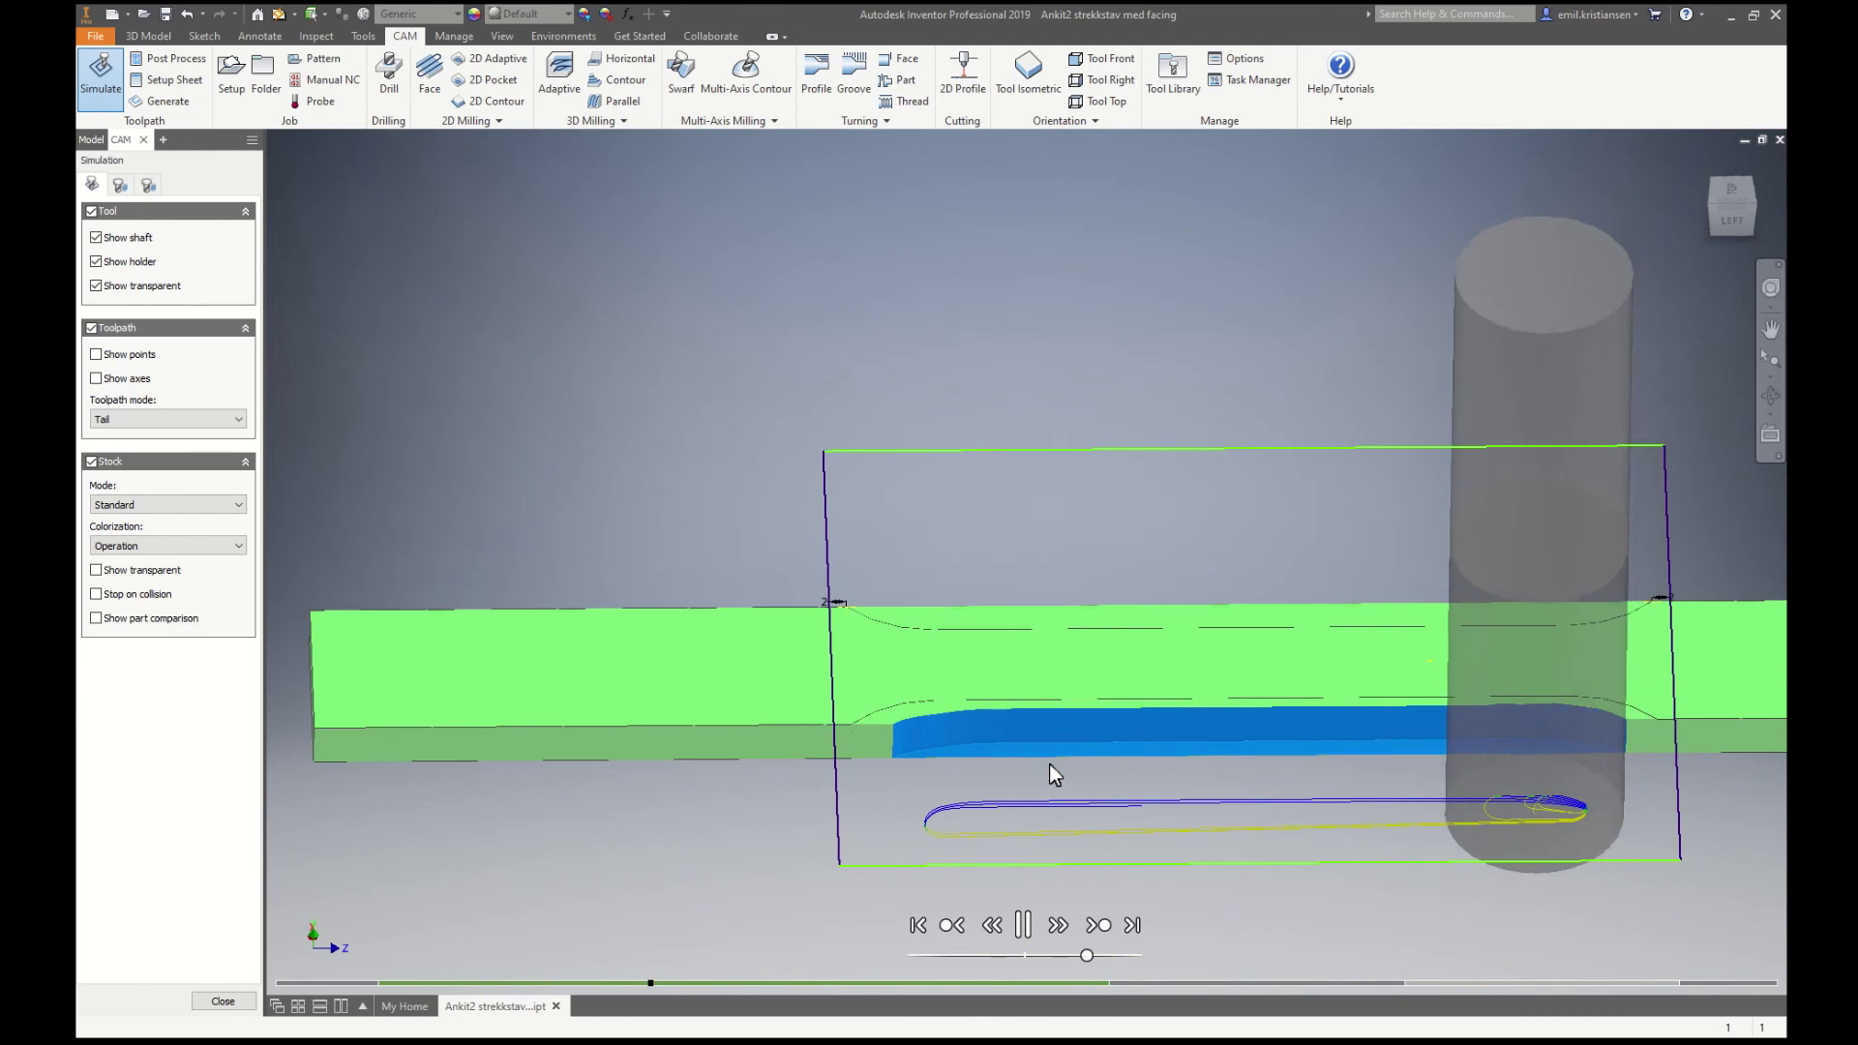
scroll(1049, 764, down, 5)
click(222, 1000)
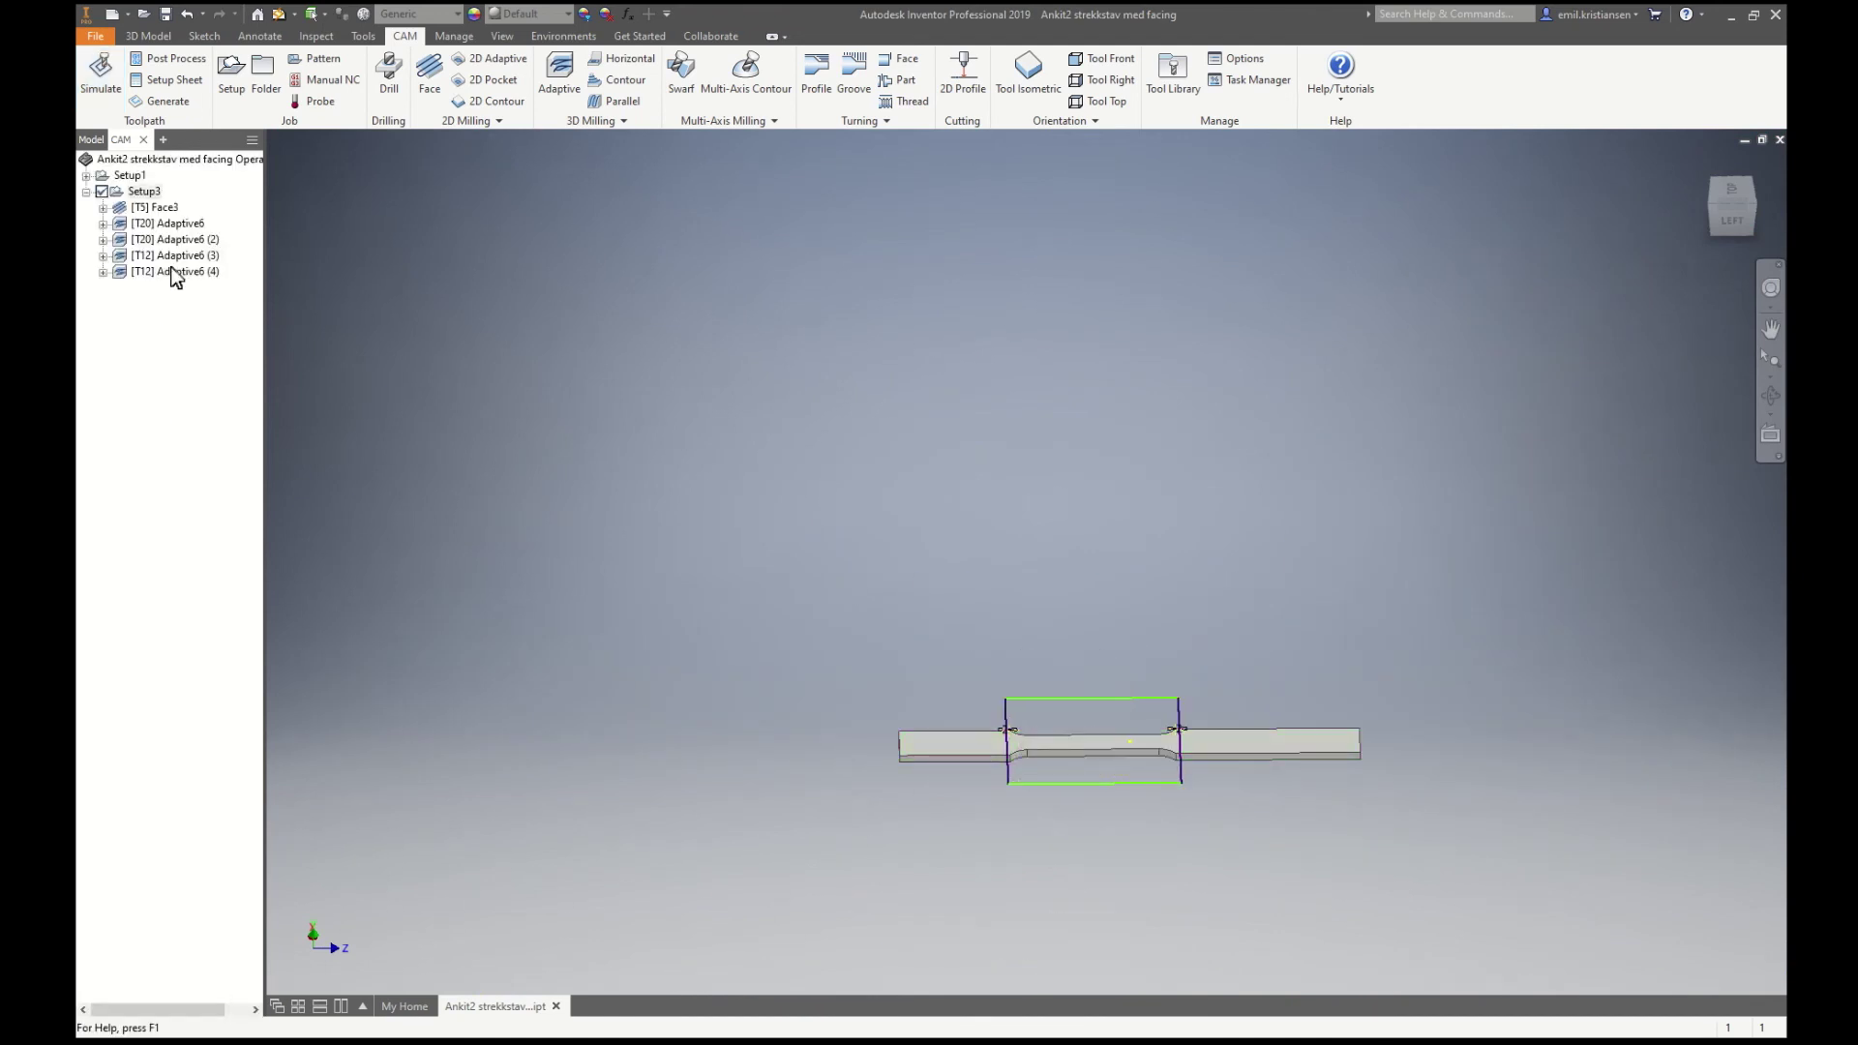
Step: Set the bottom offset of Adaptive6 and Adaptive6 (2) to -3 mm and regenerate them
double_click(169, 224)
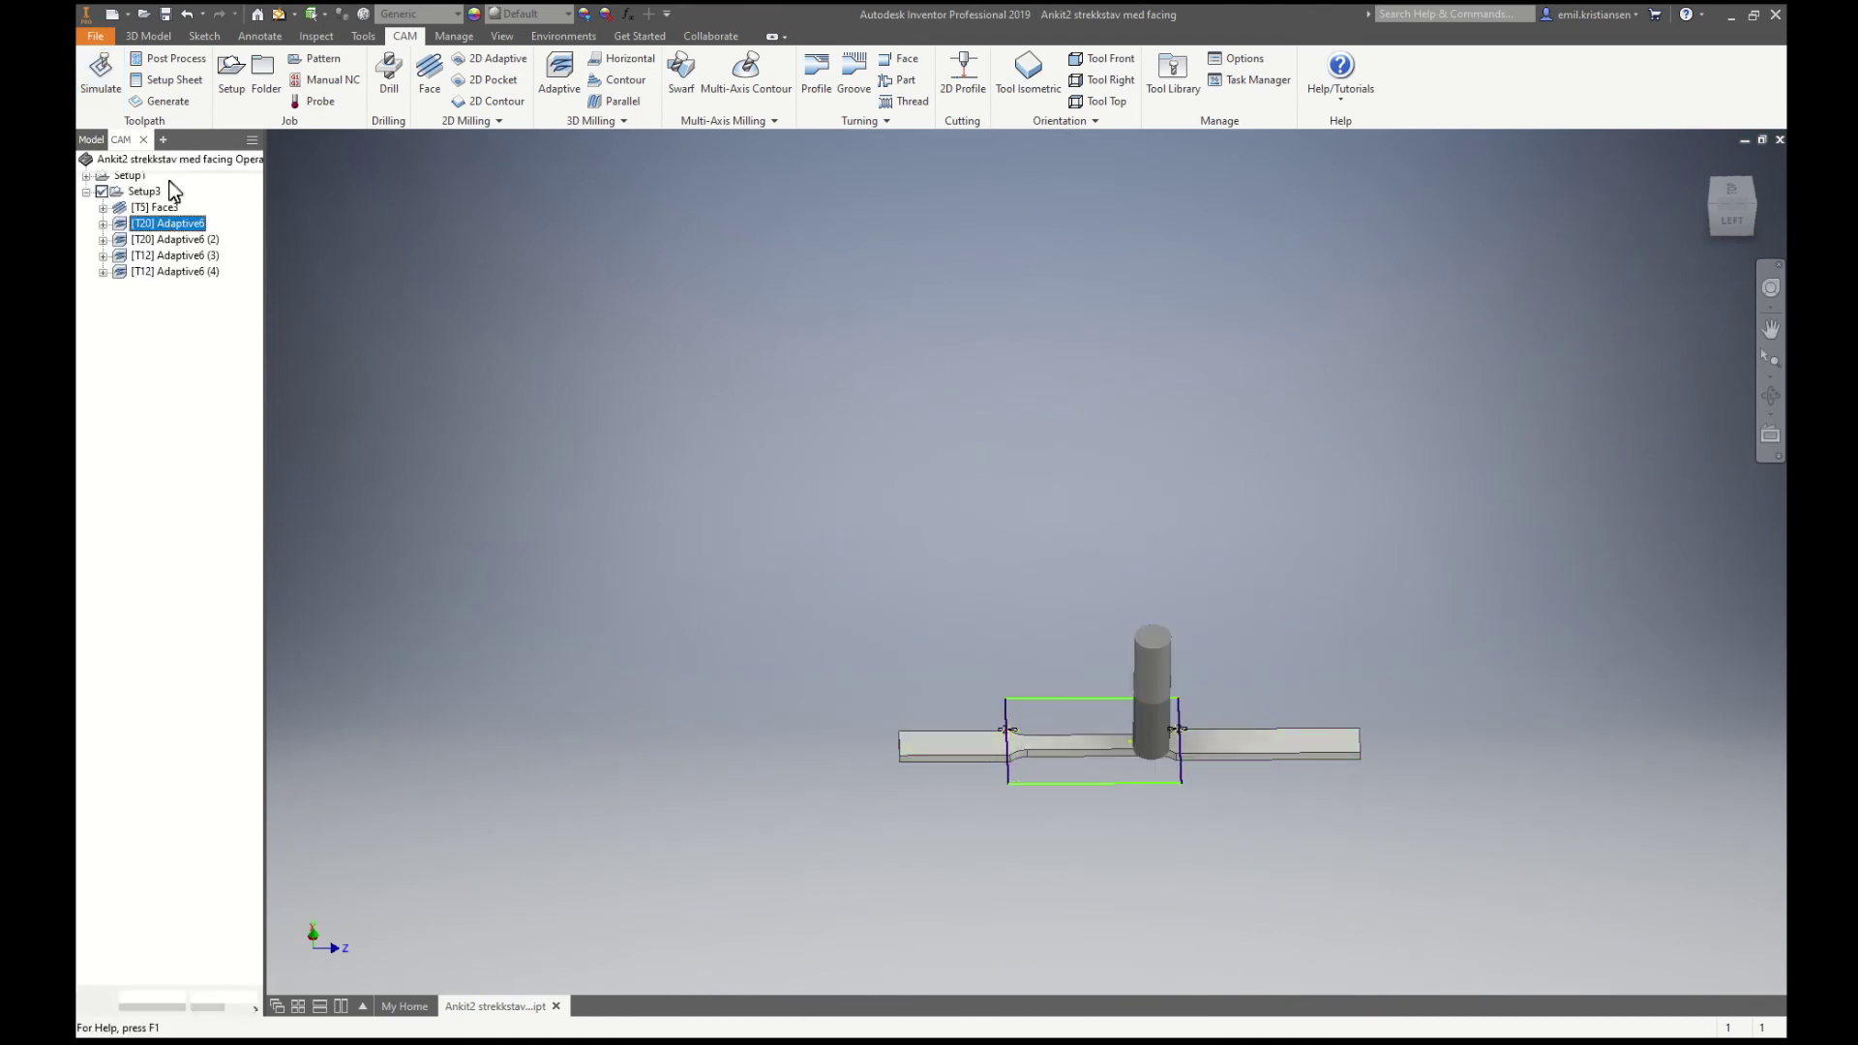
click(150, 185)
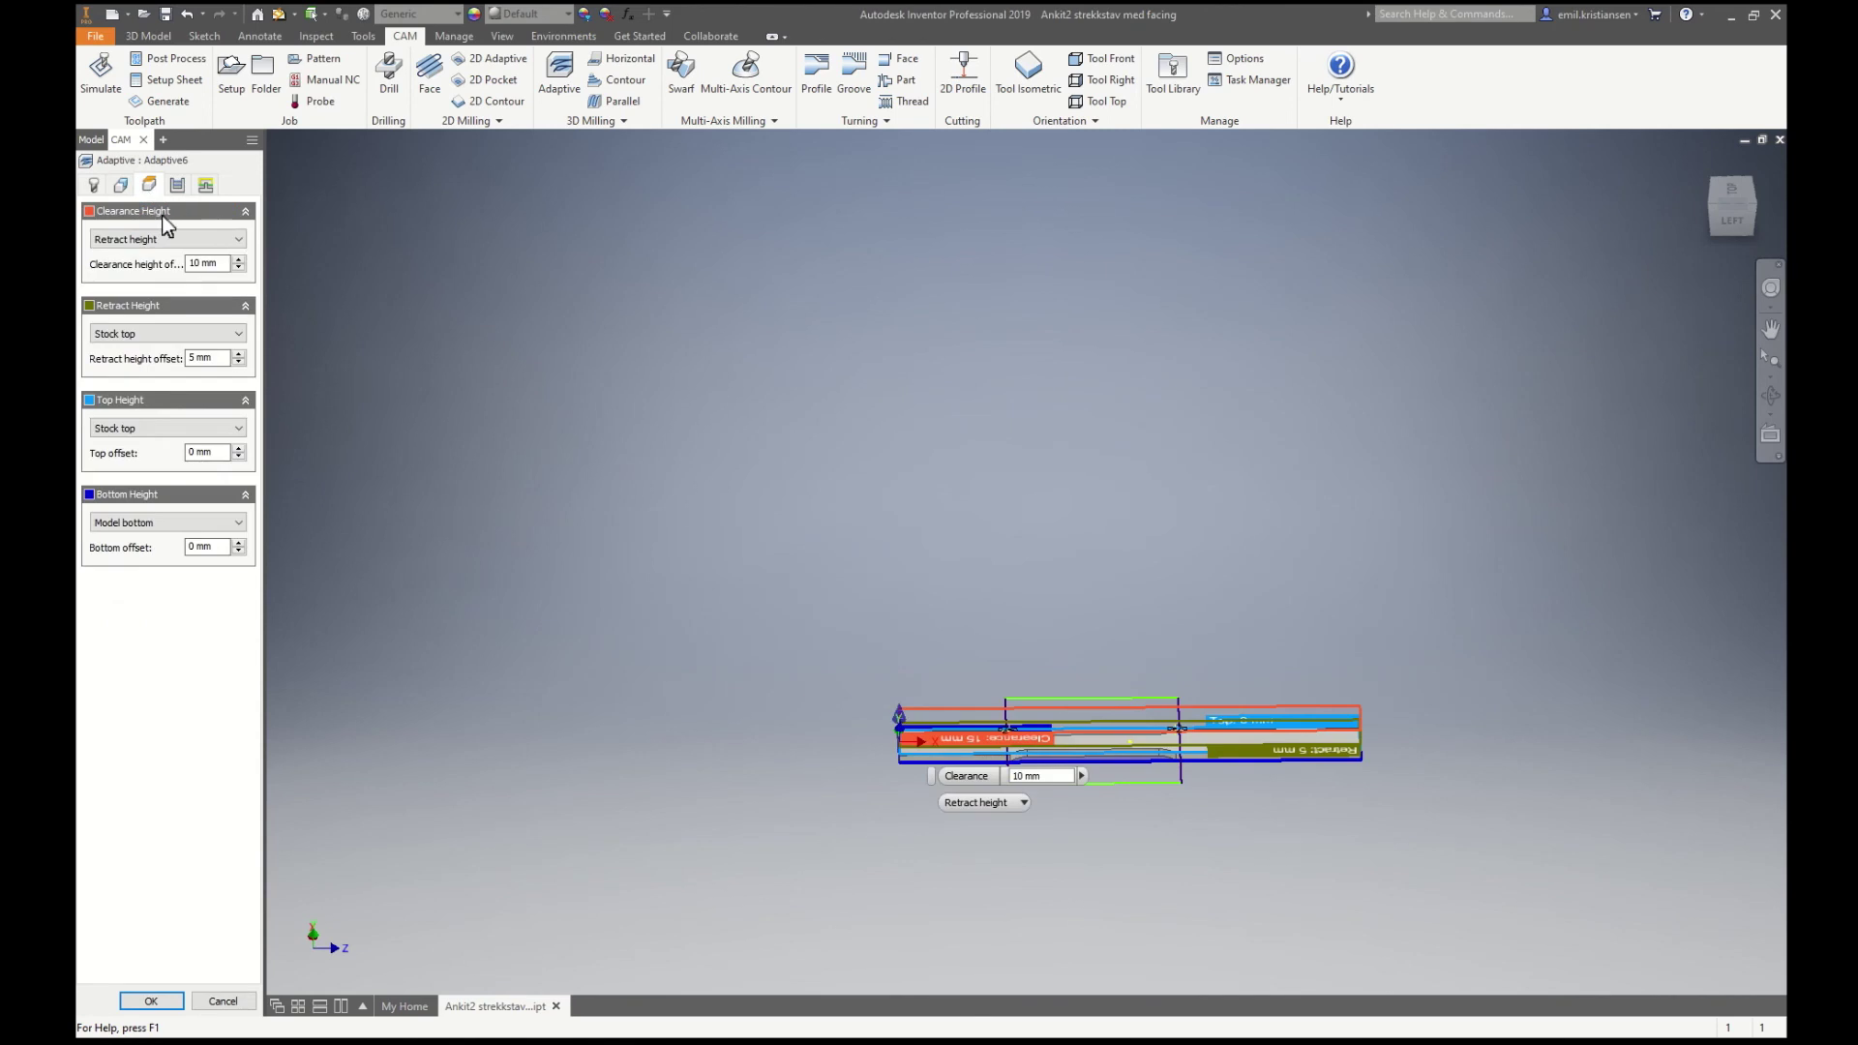
click(239, 551)
click(239, 550)
click(239, 550)
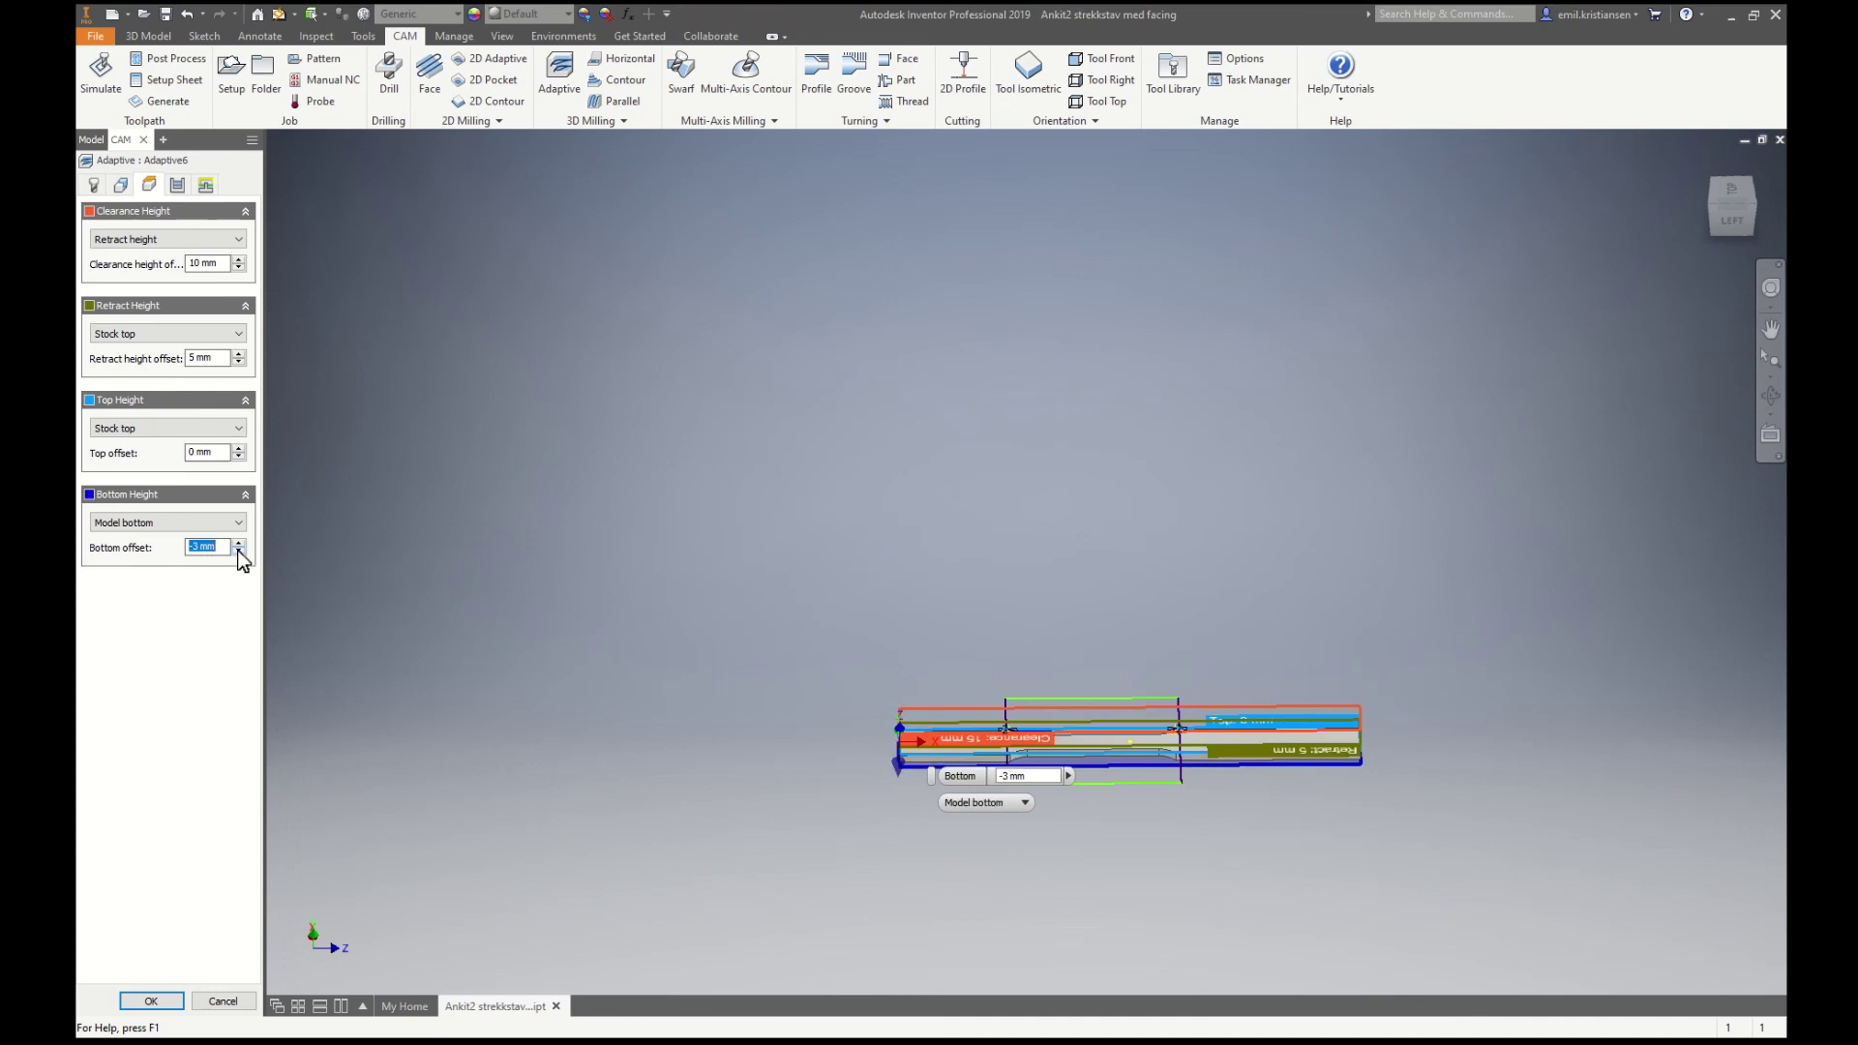
click(153, 1002)
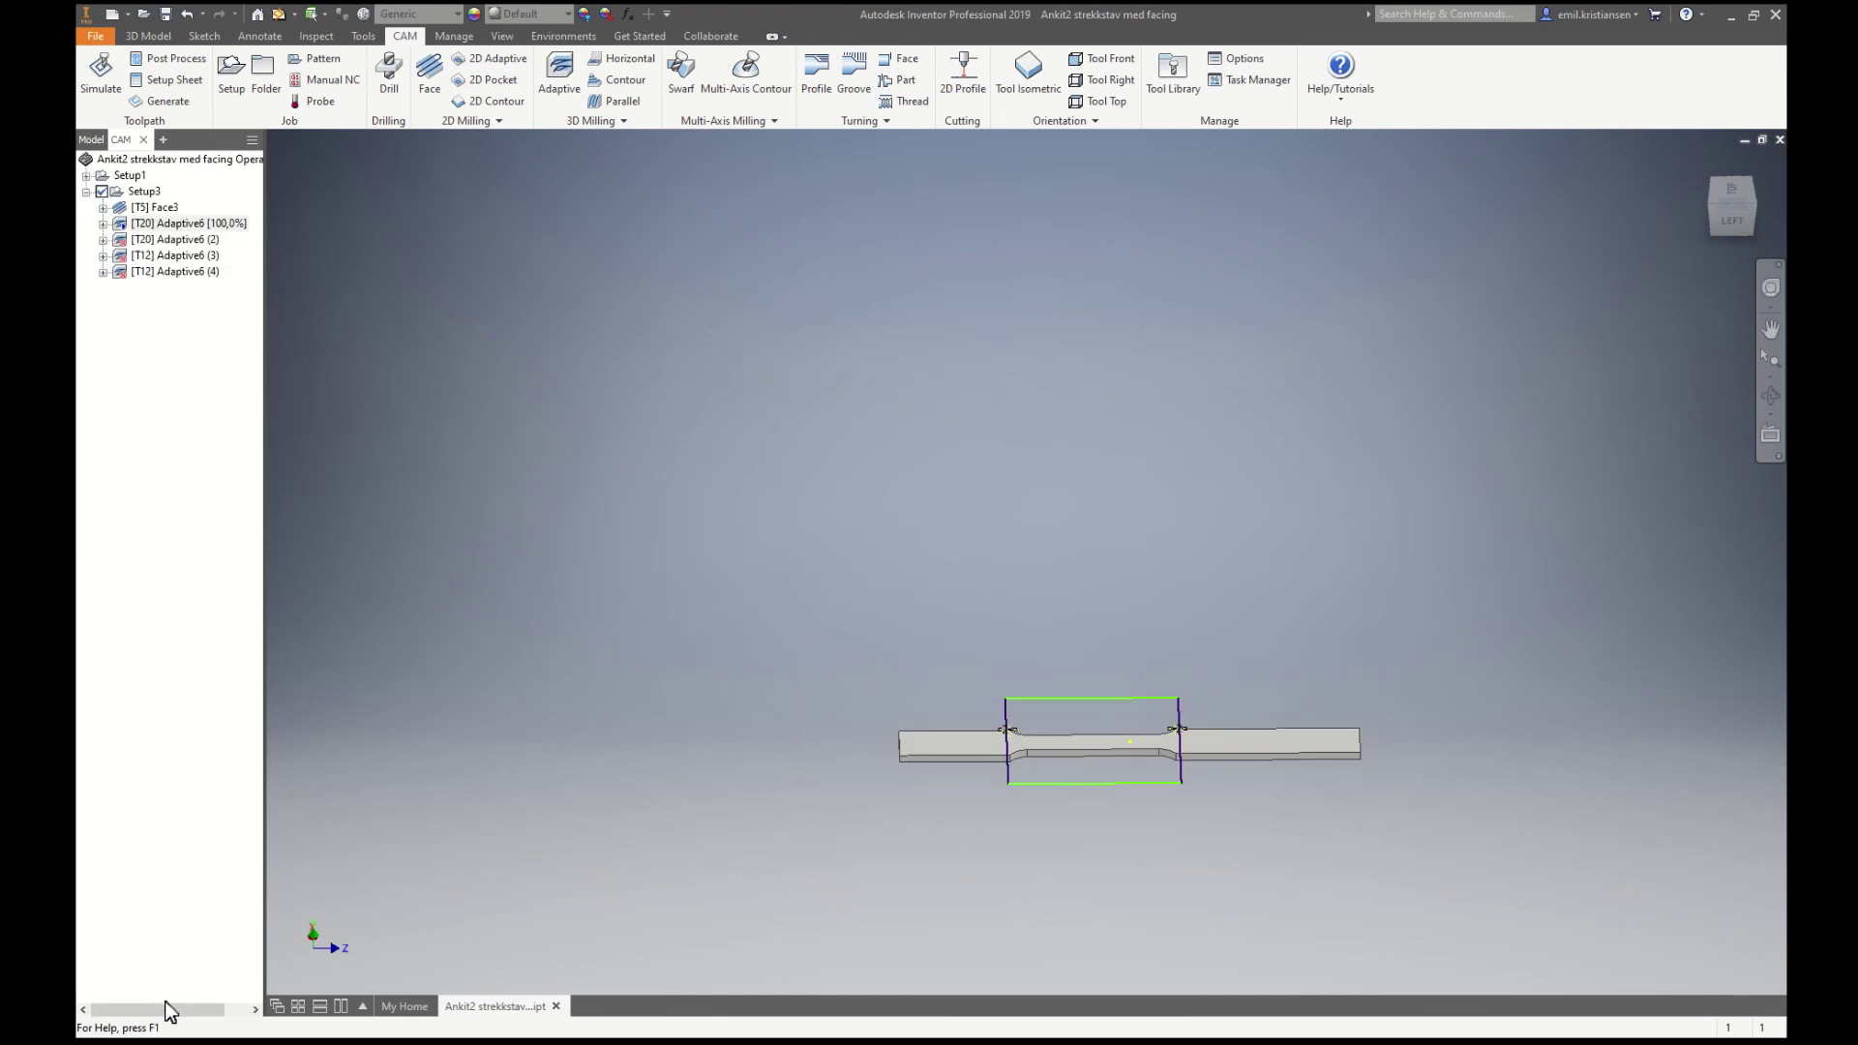
double_click(186, 241)
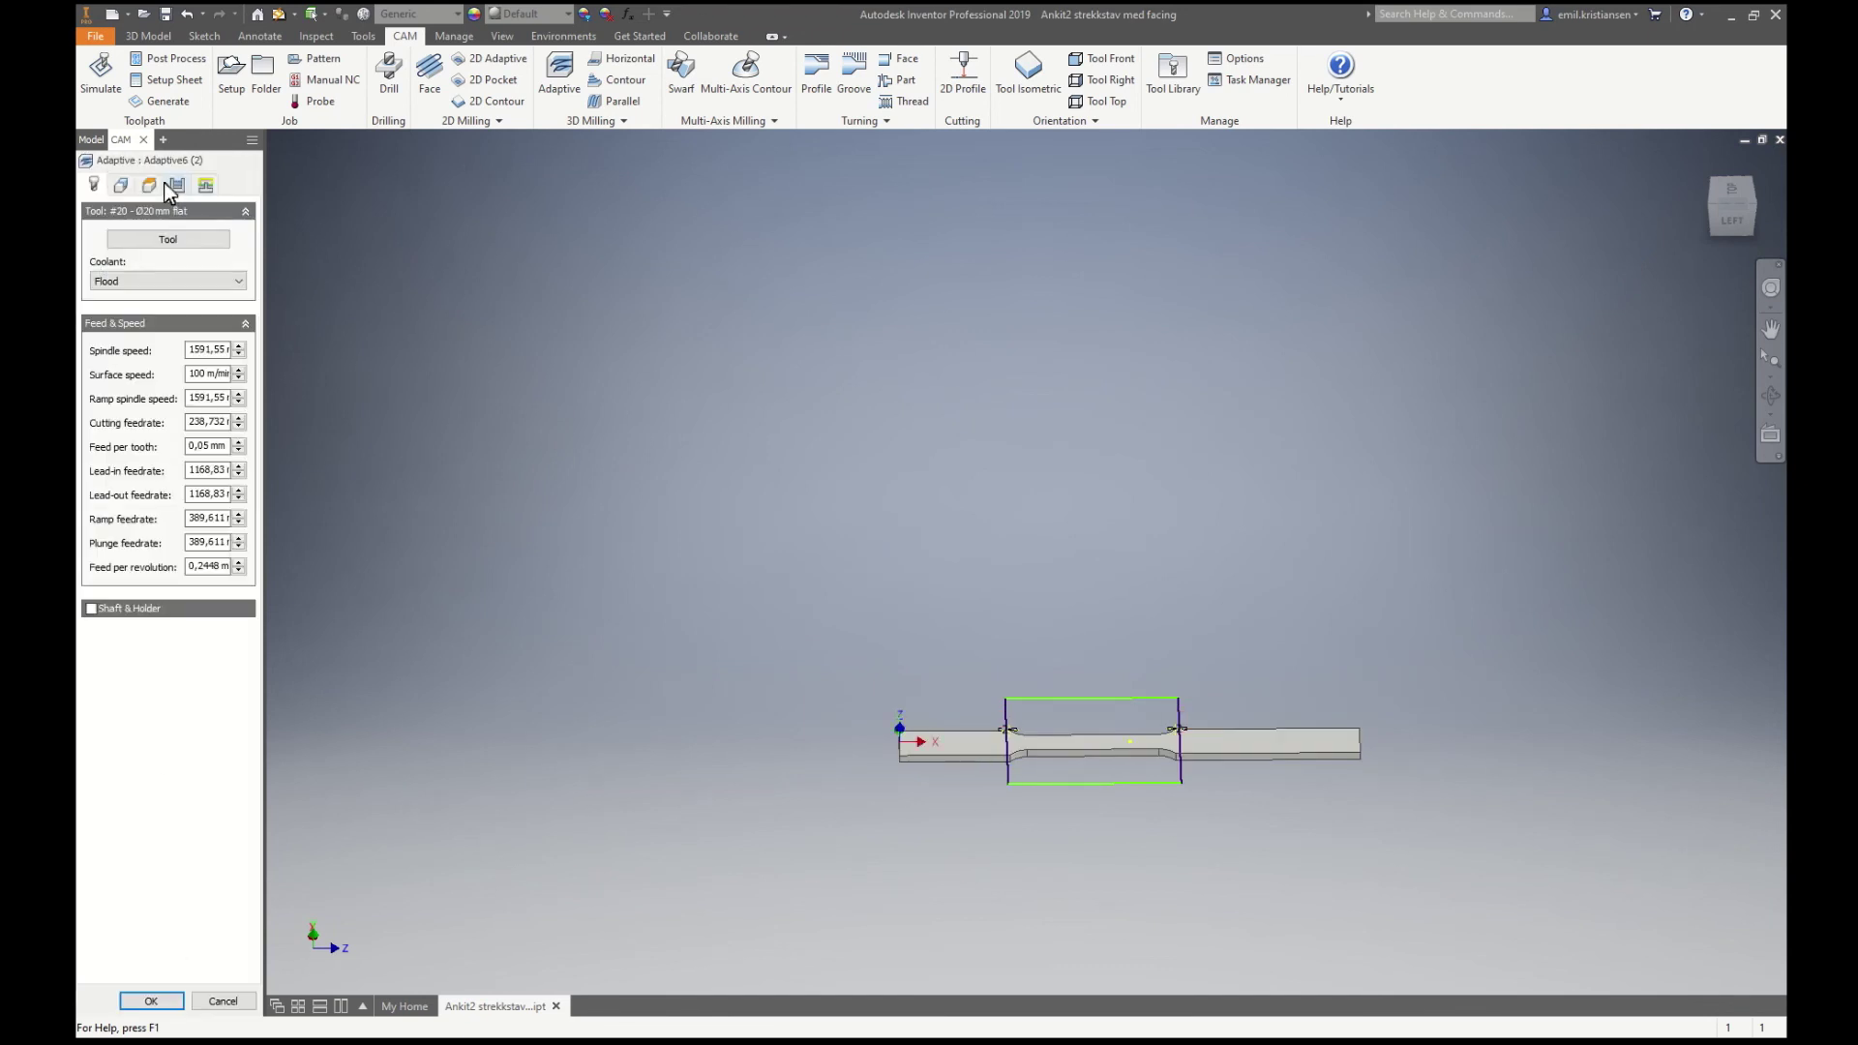
click(155, 187)
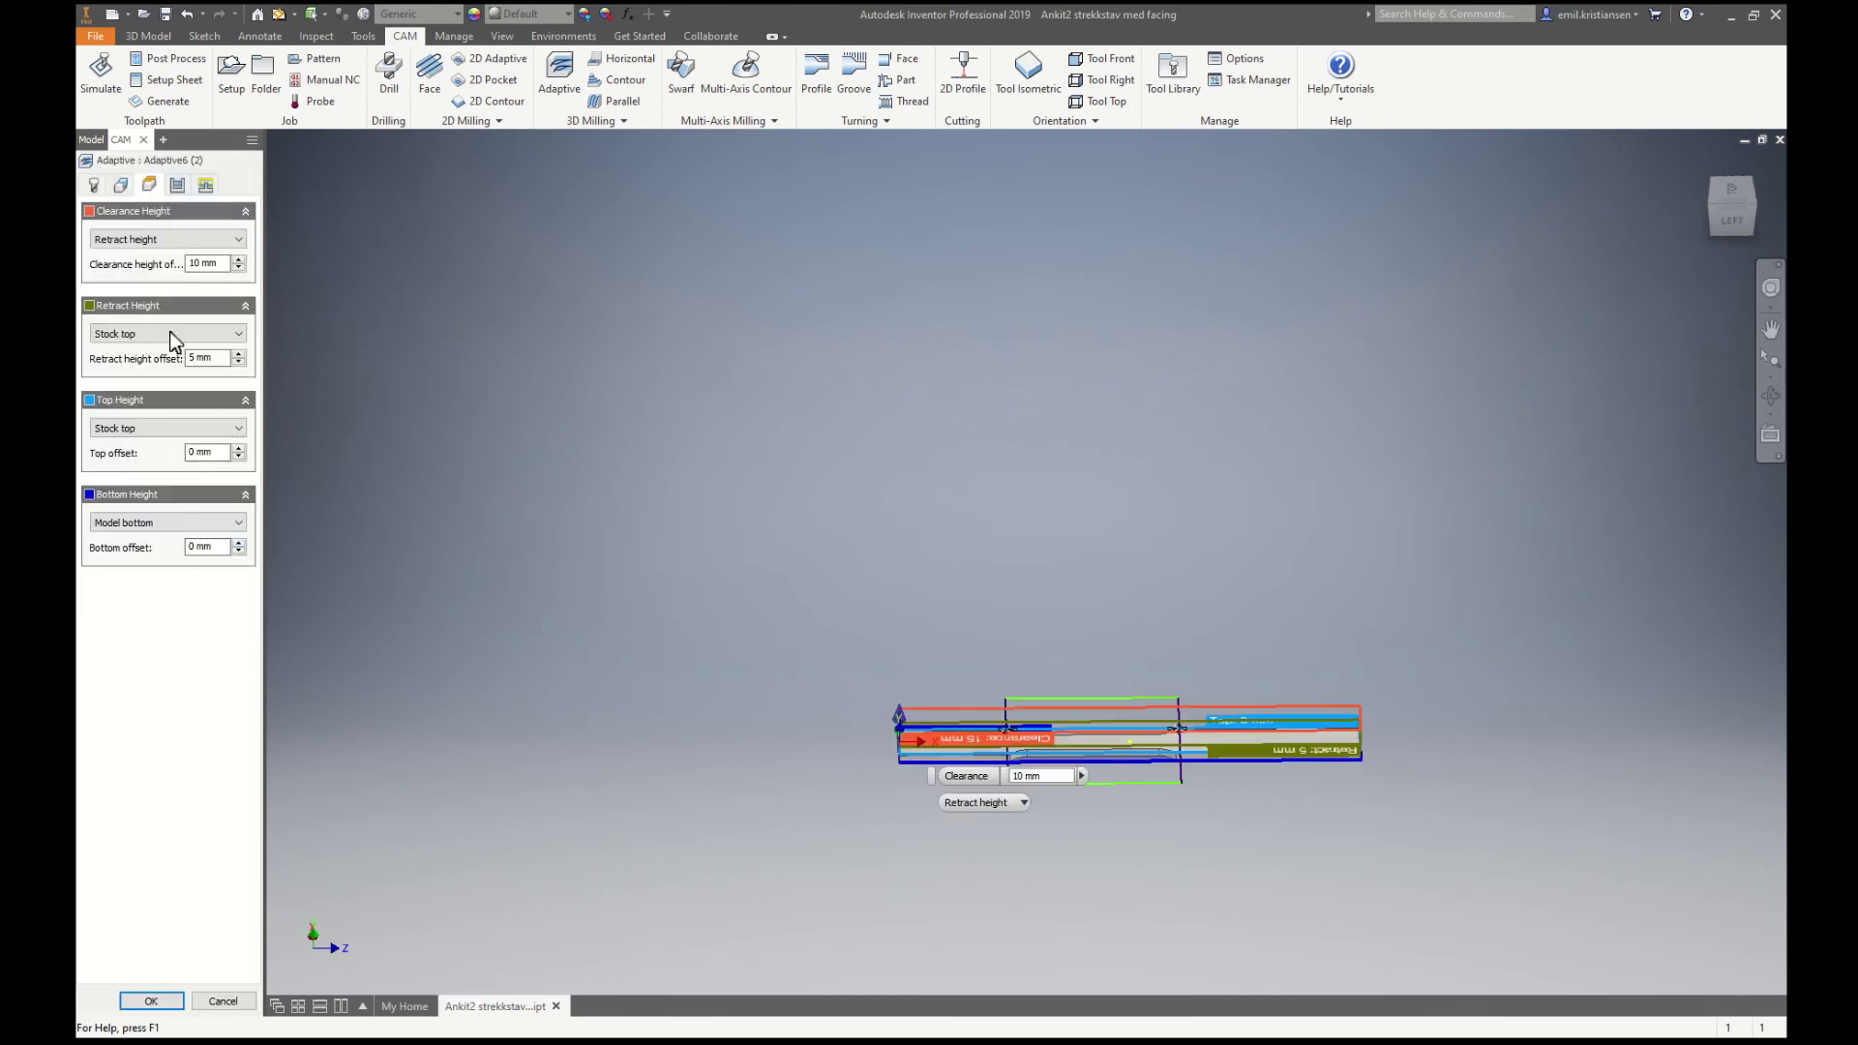
click(239, 550)
click(238, 551)
click(238, 550)
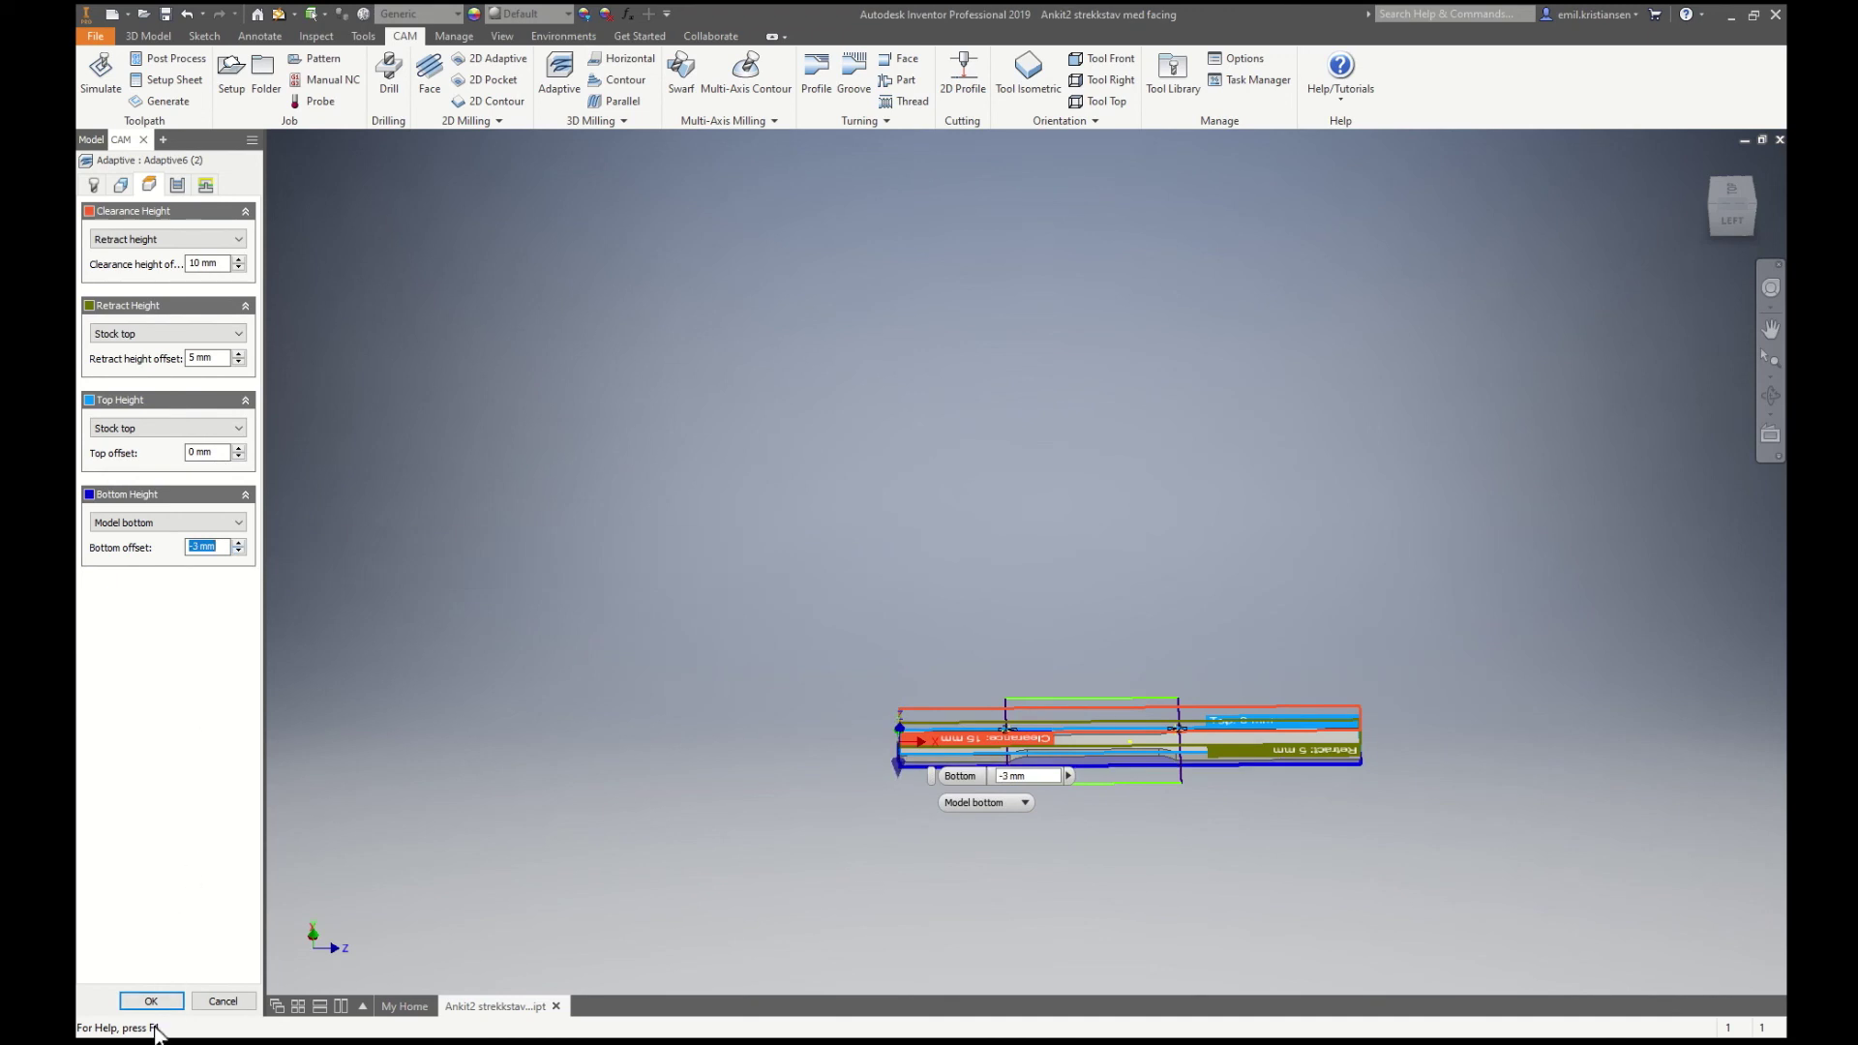
click(150, 1000)
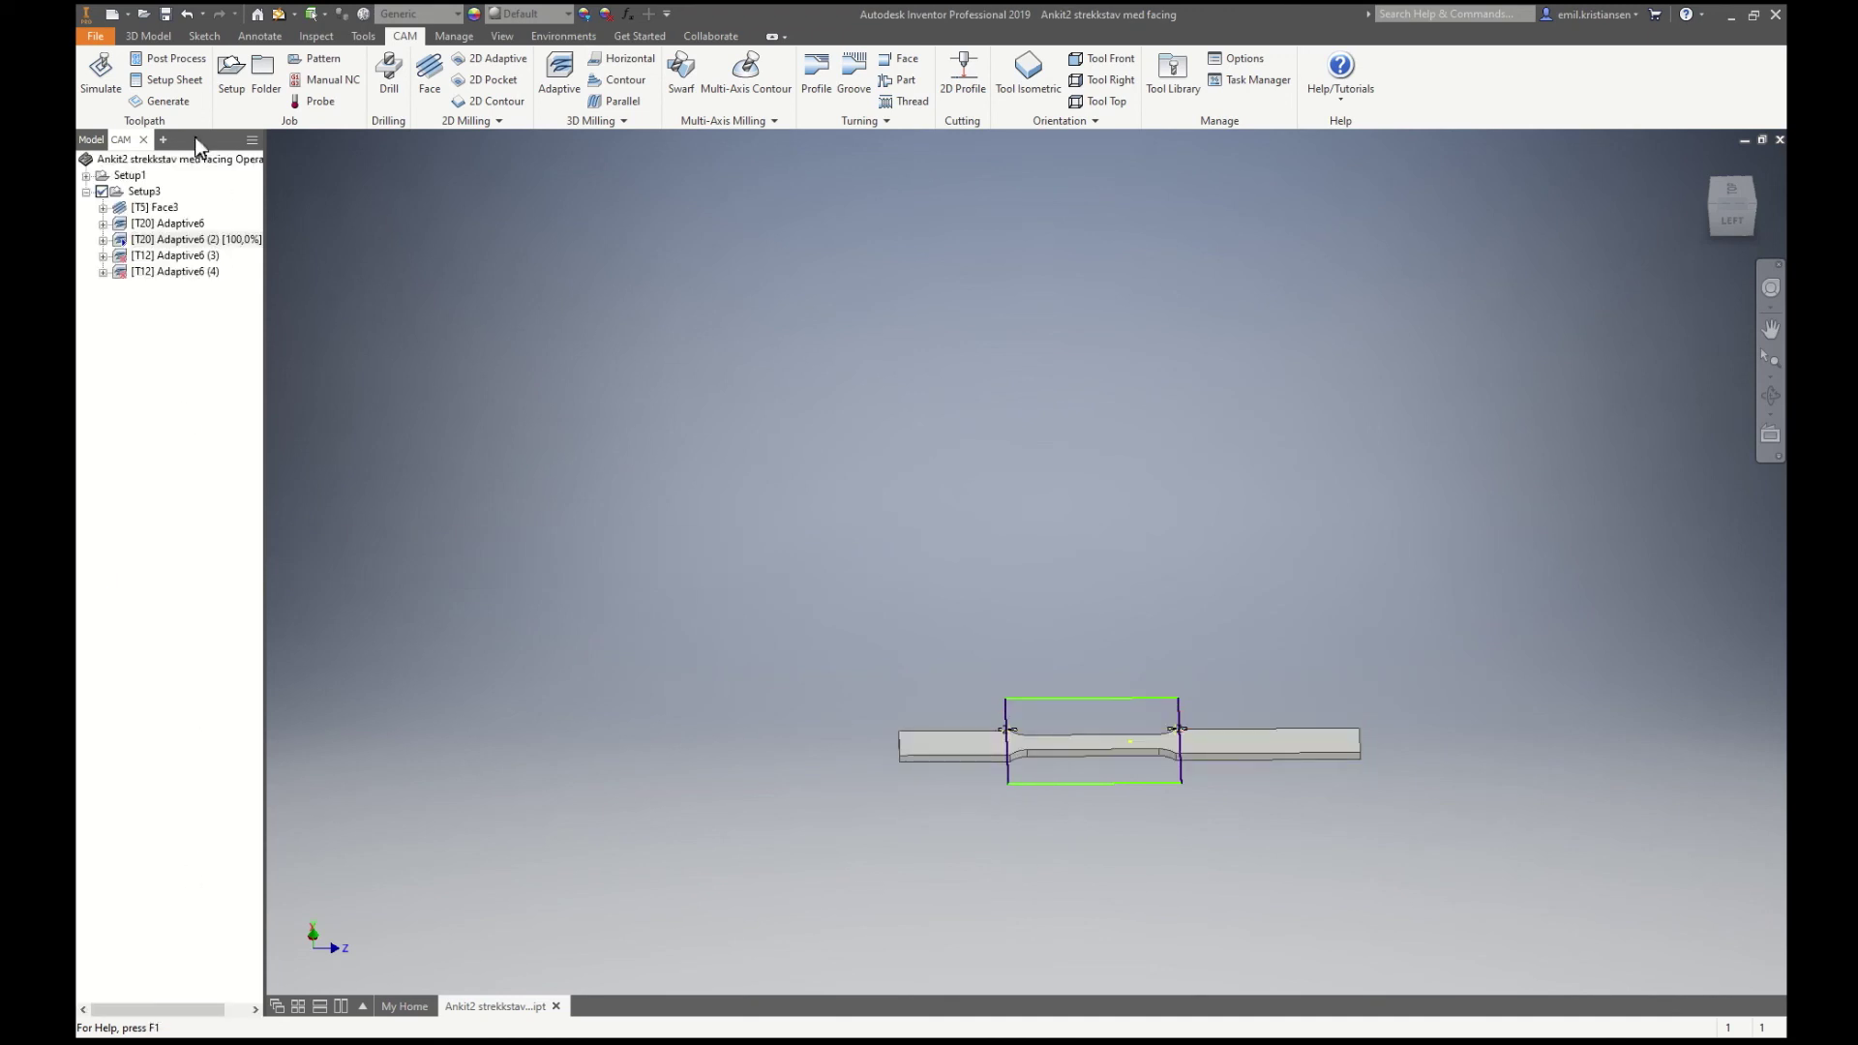
Step: Set Adaptive6 (3) and (4) bottom offsets to -3 mm, then select Setup3 for simulation
double_click(174, 256)
click(150, 186)
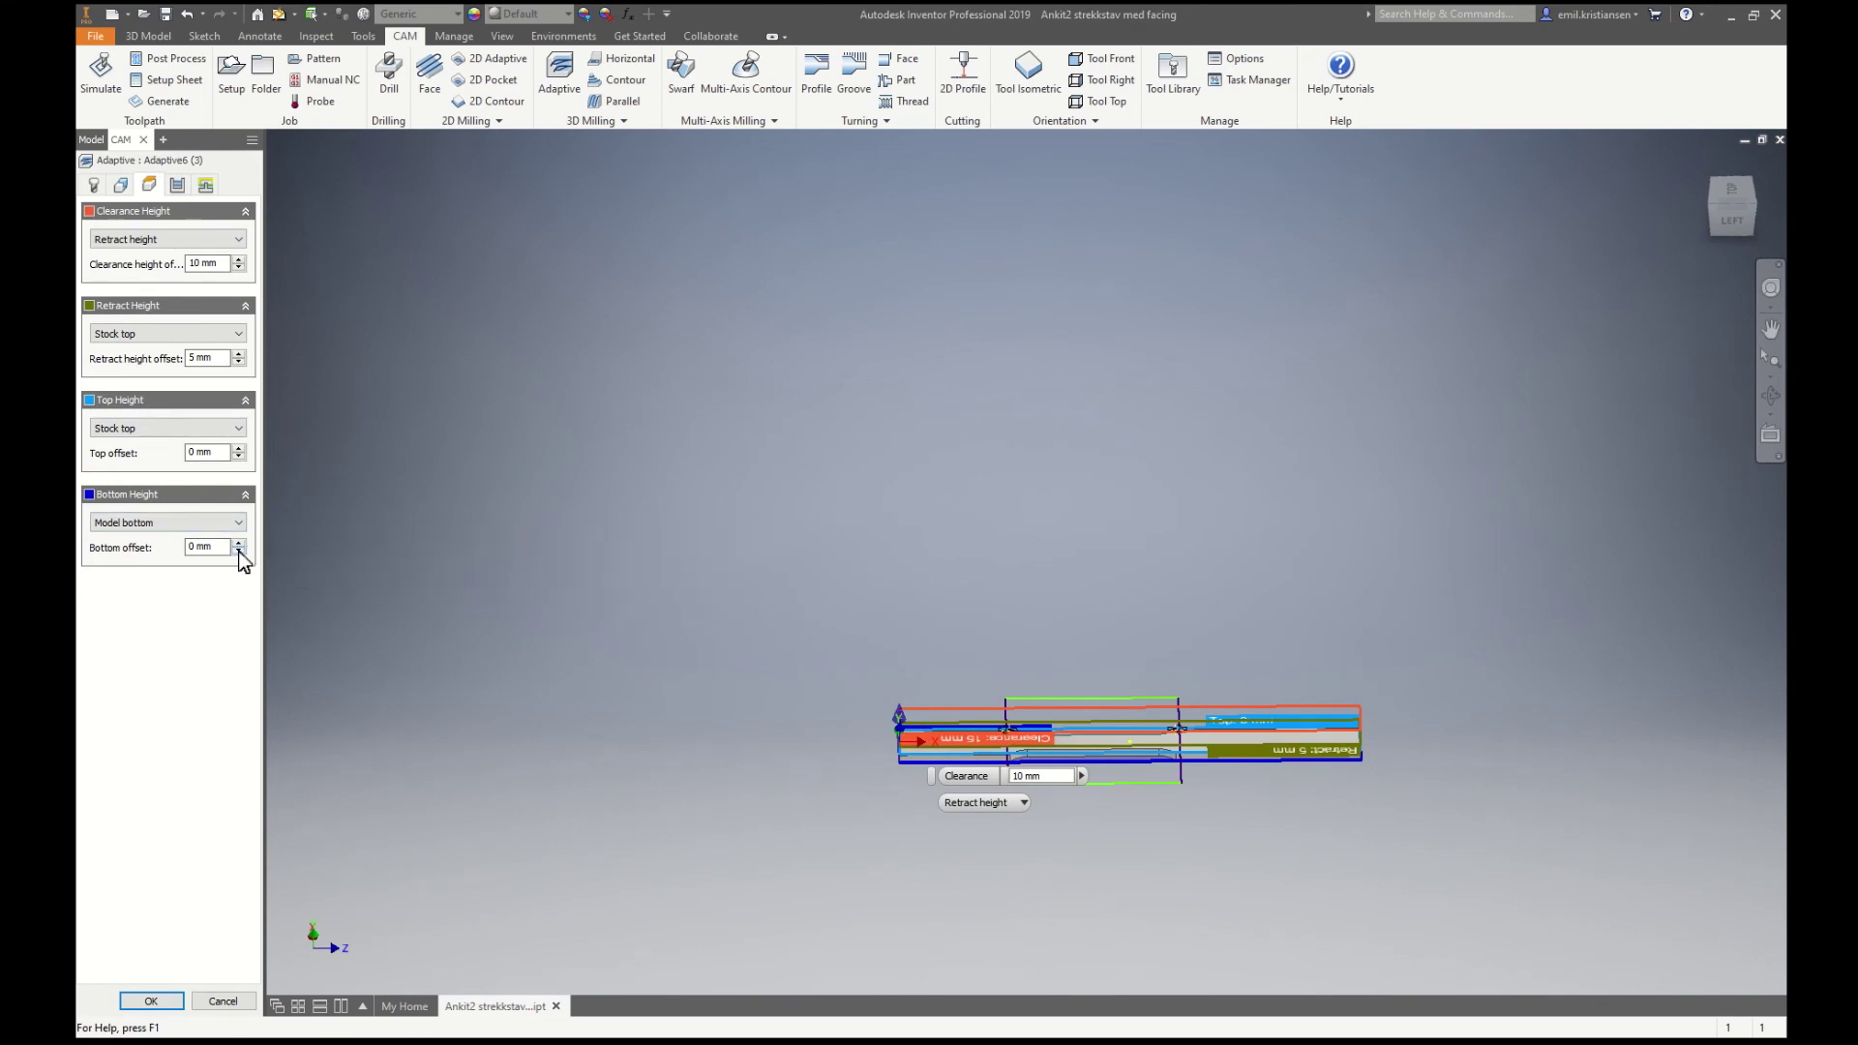
click(240, 553)
click(239, 553)
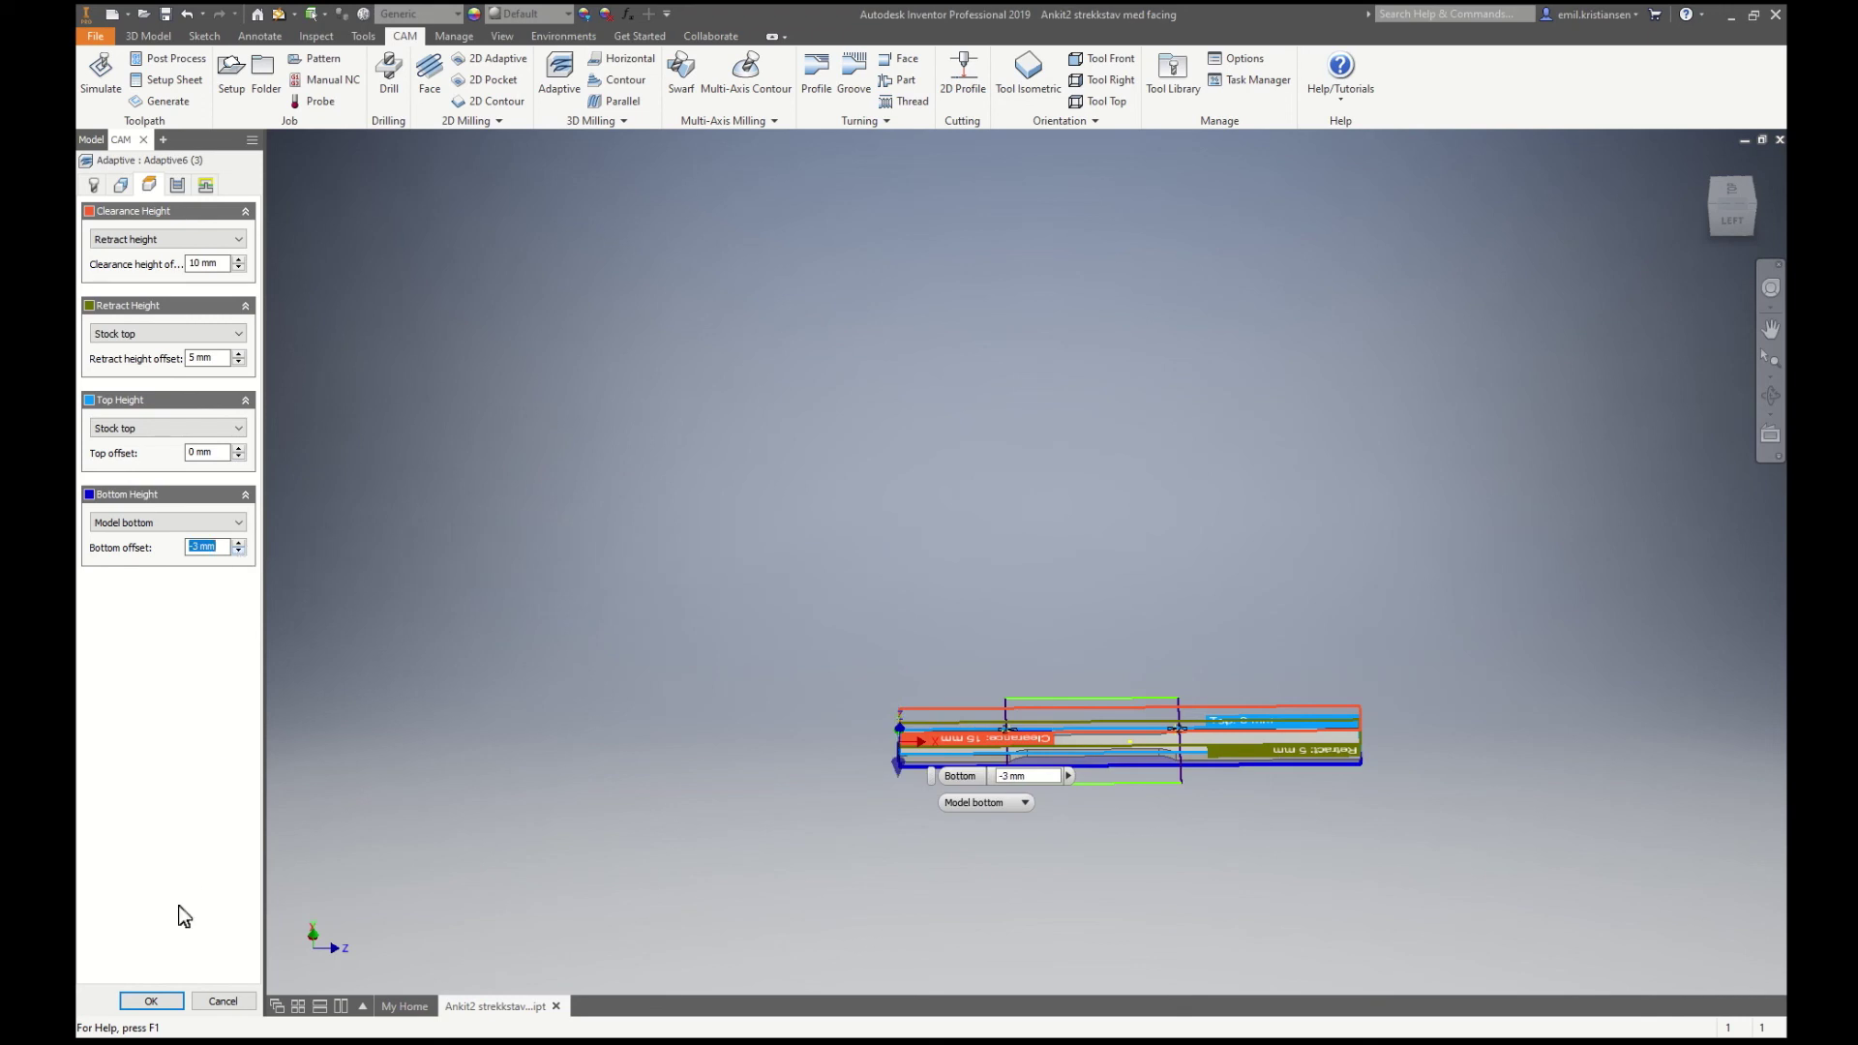
click(163, 1004)
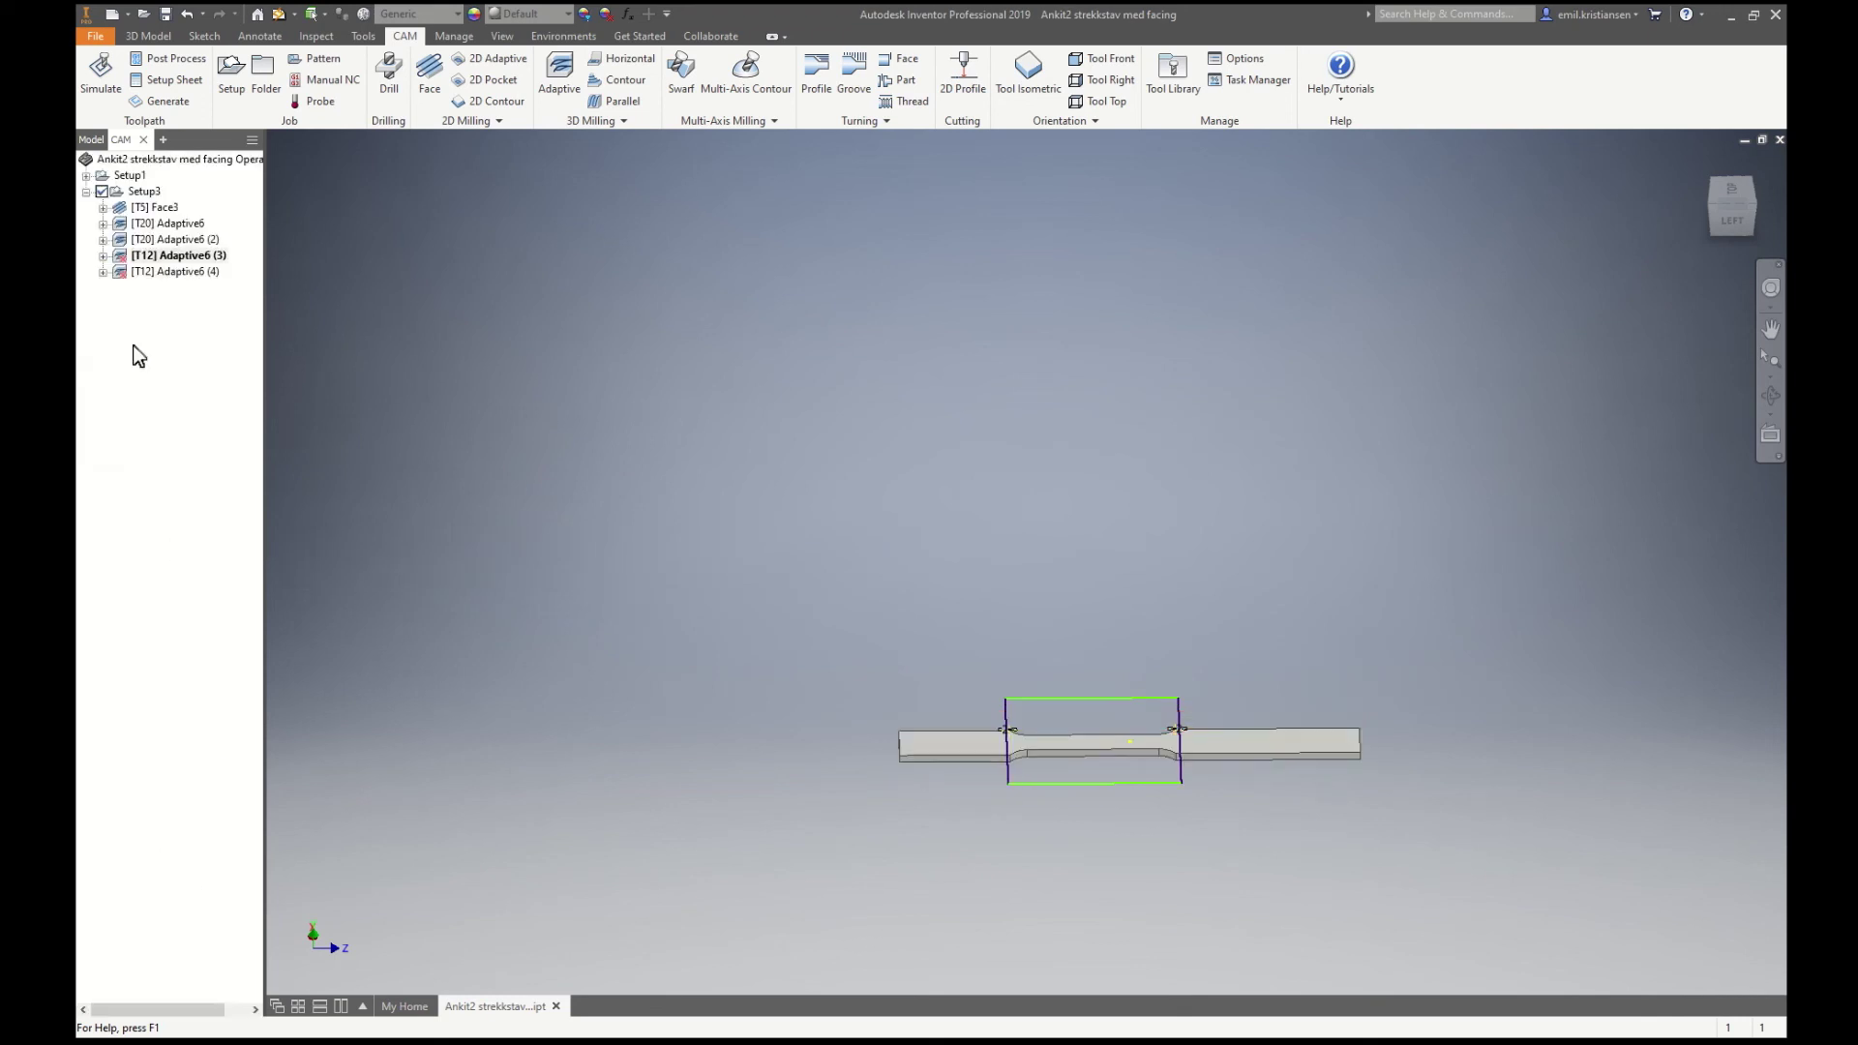
double_click(184, 271)
click(150, 185)
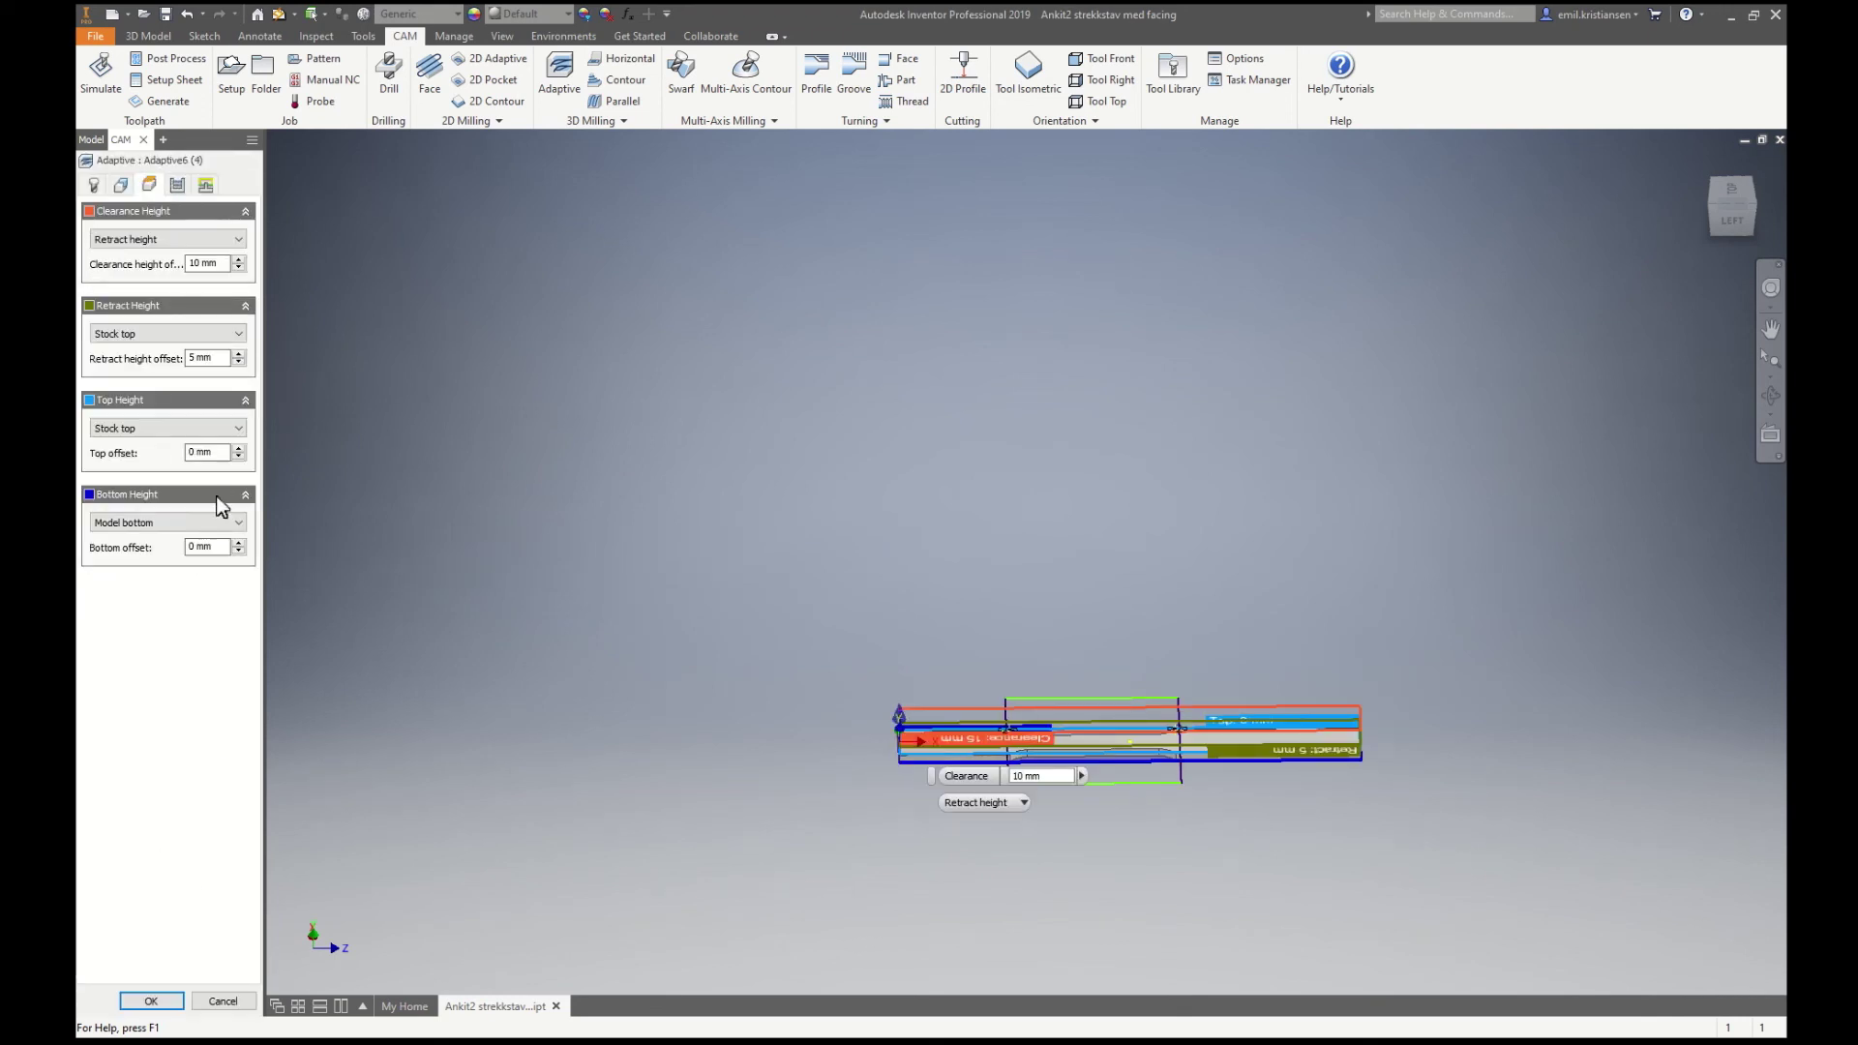
click(238, 550)
click(238, 551)
click(238, 551)
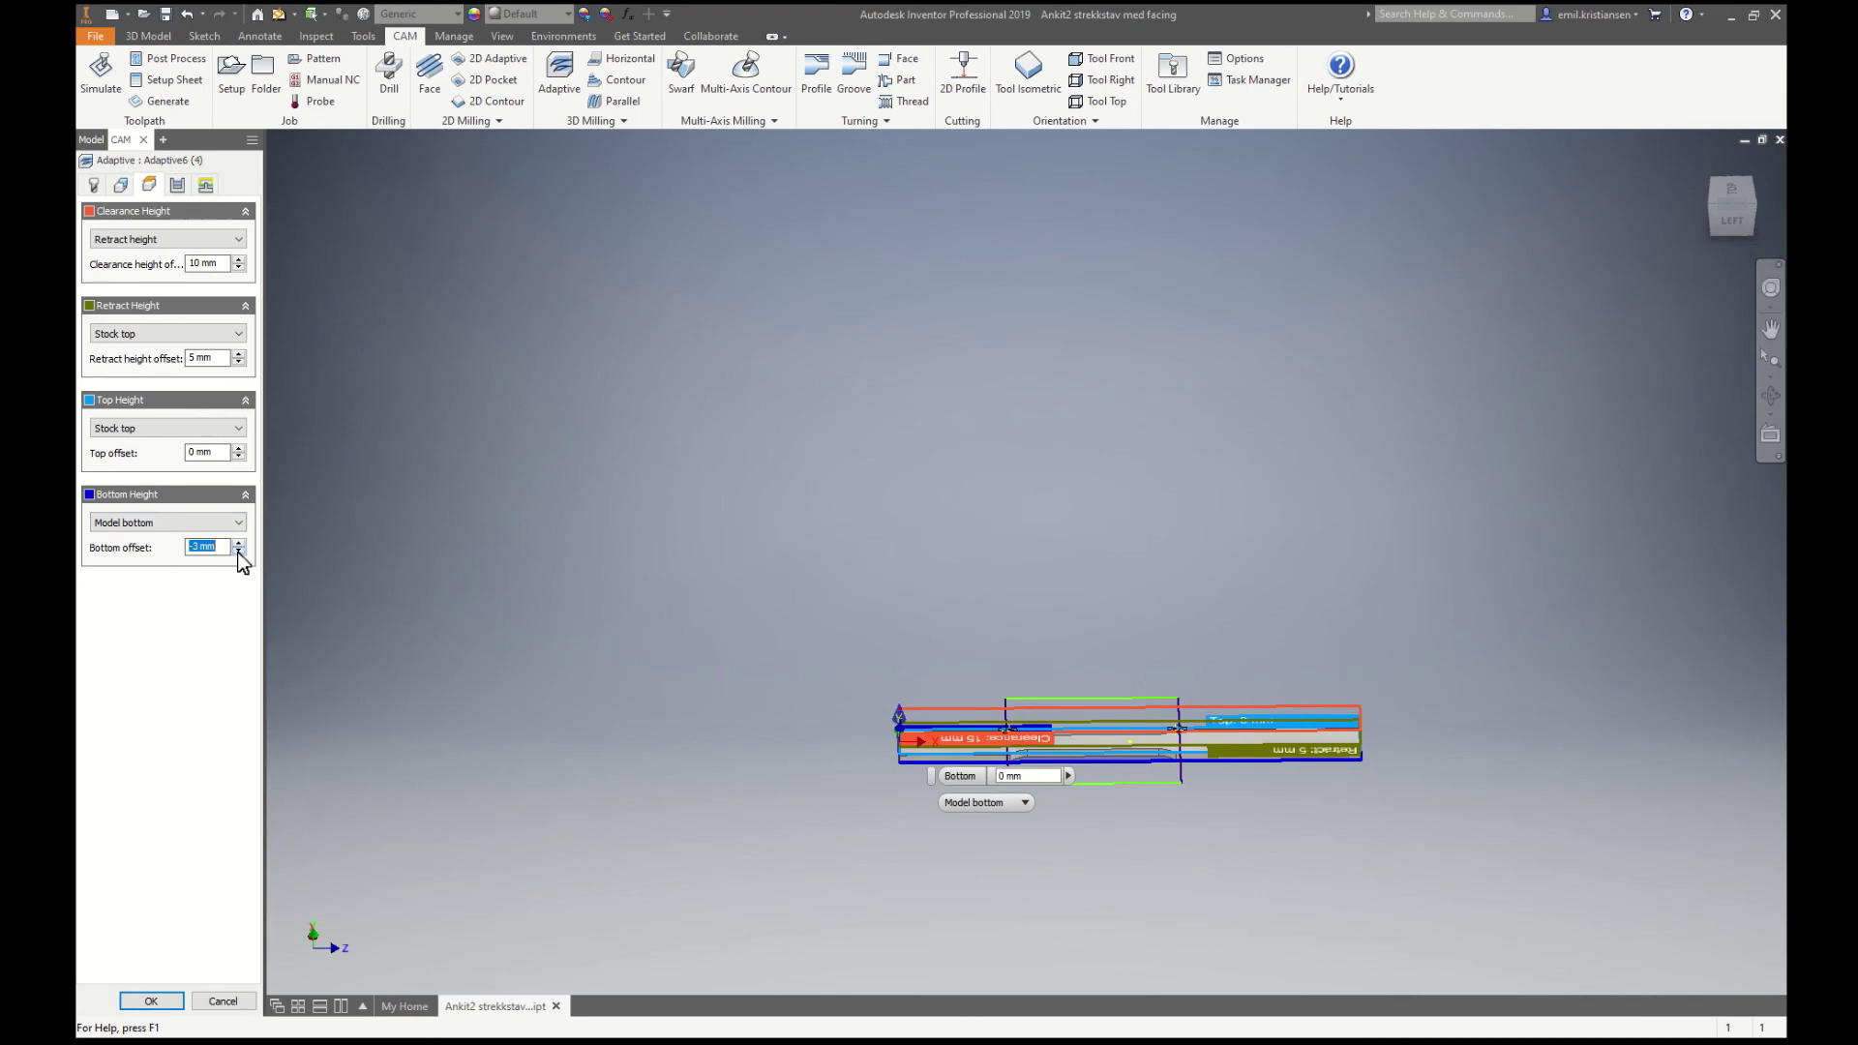
click(151, 1001)
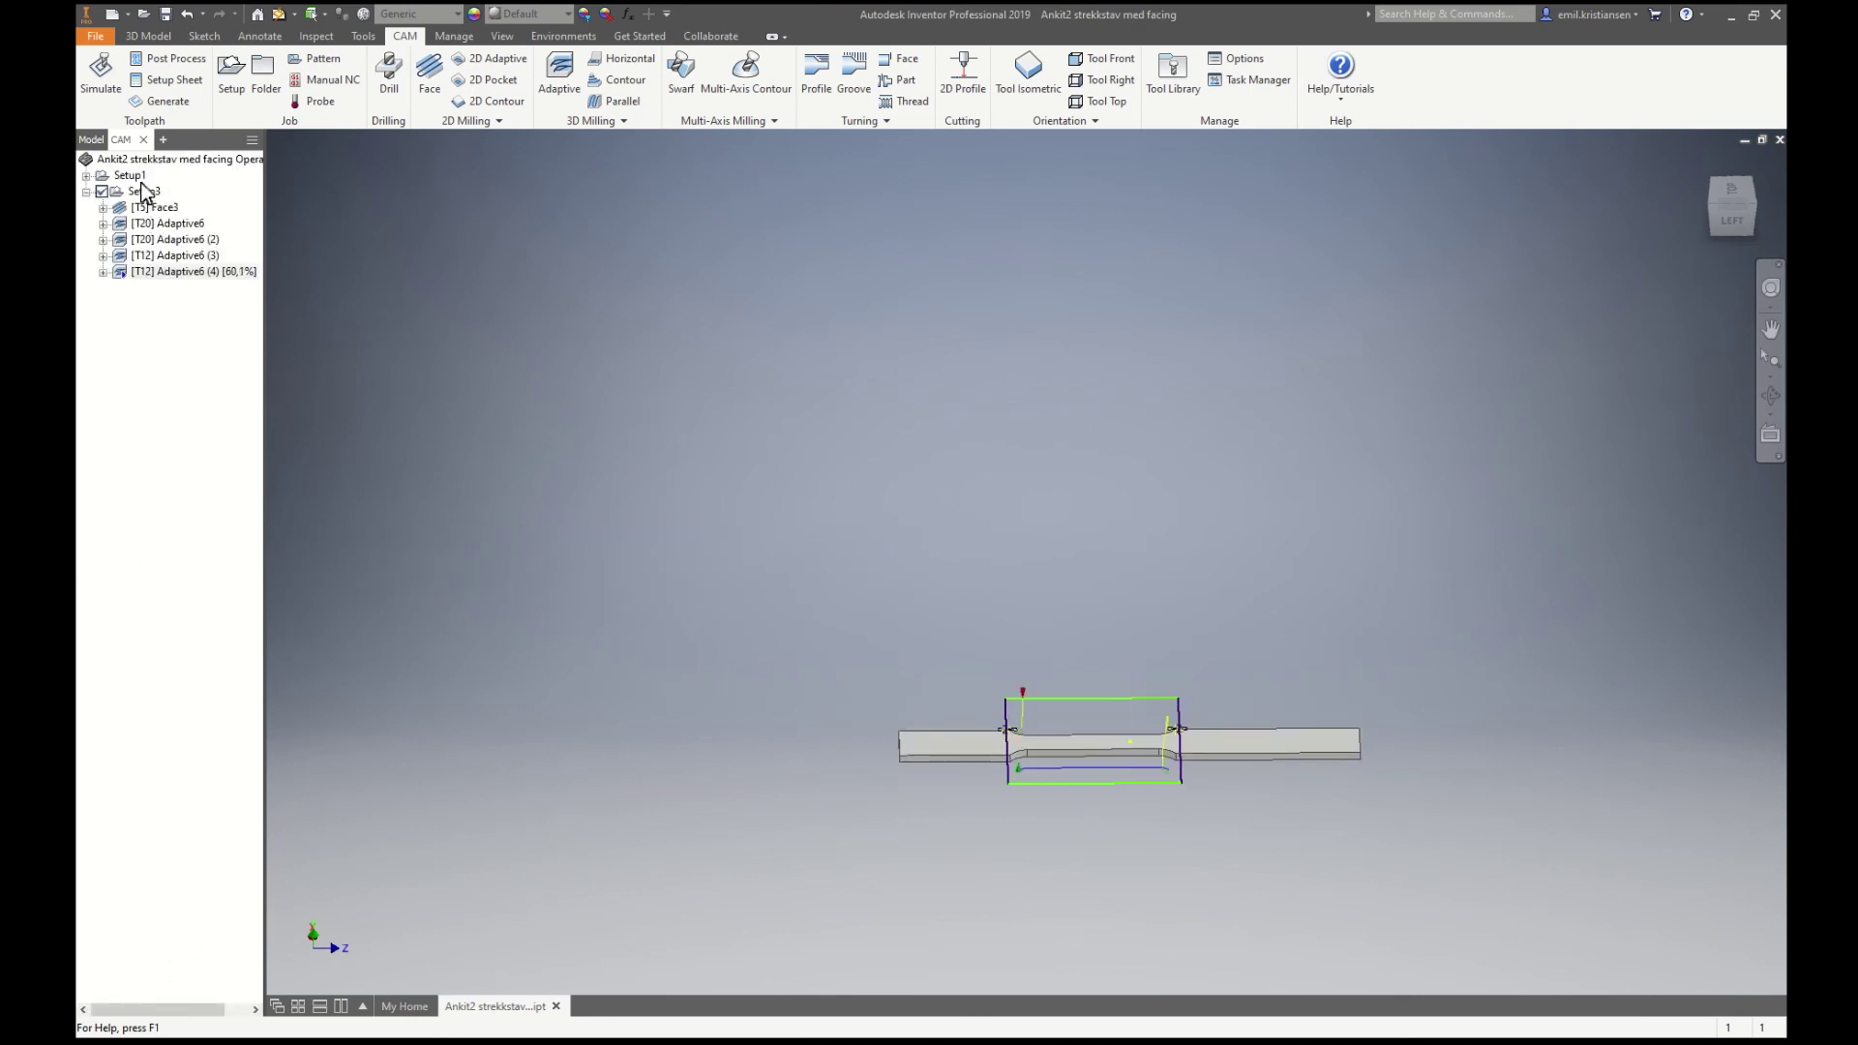
click(143, 192)
Step: Play the Setup3 machining simulation at an increased playback speed
click(119, 99)
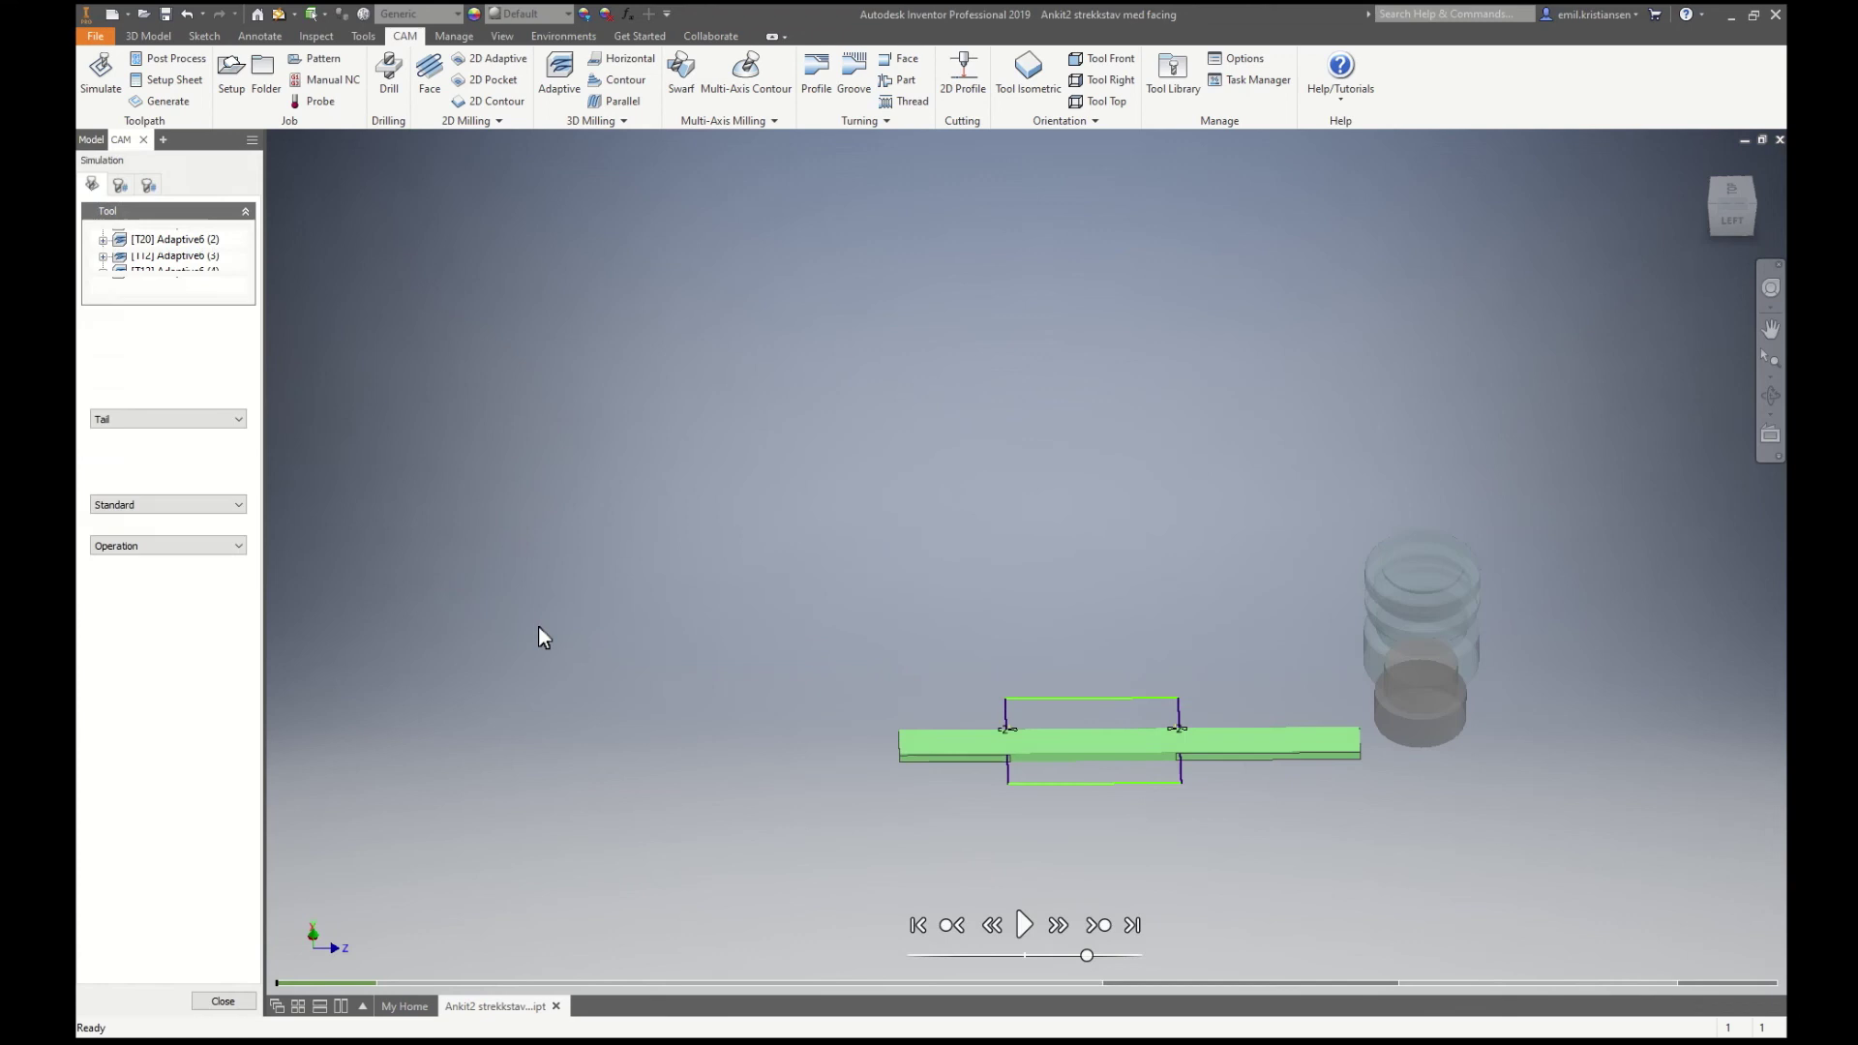
click(1022, 924)
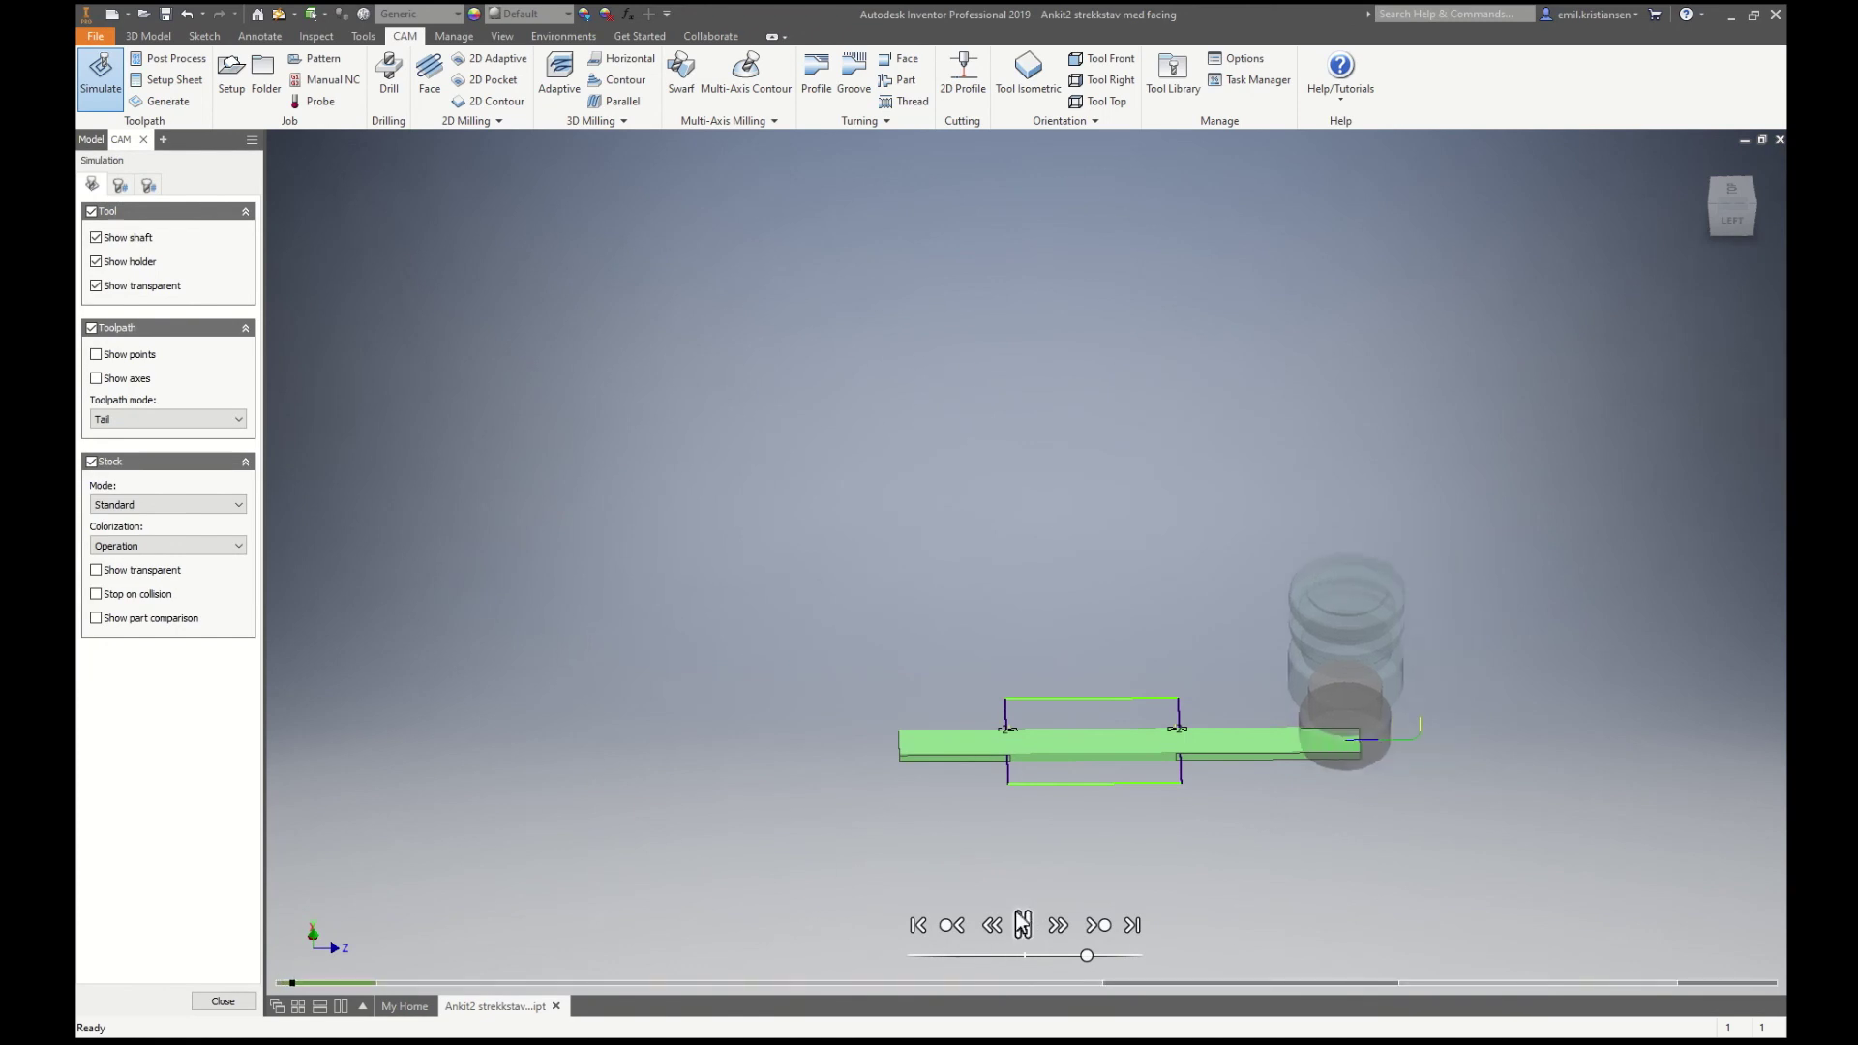
middle_drag(1088, 850, 902, 826)
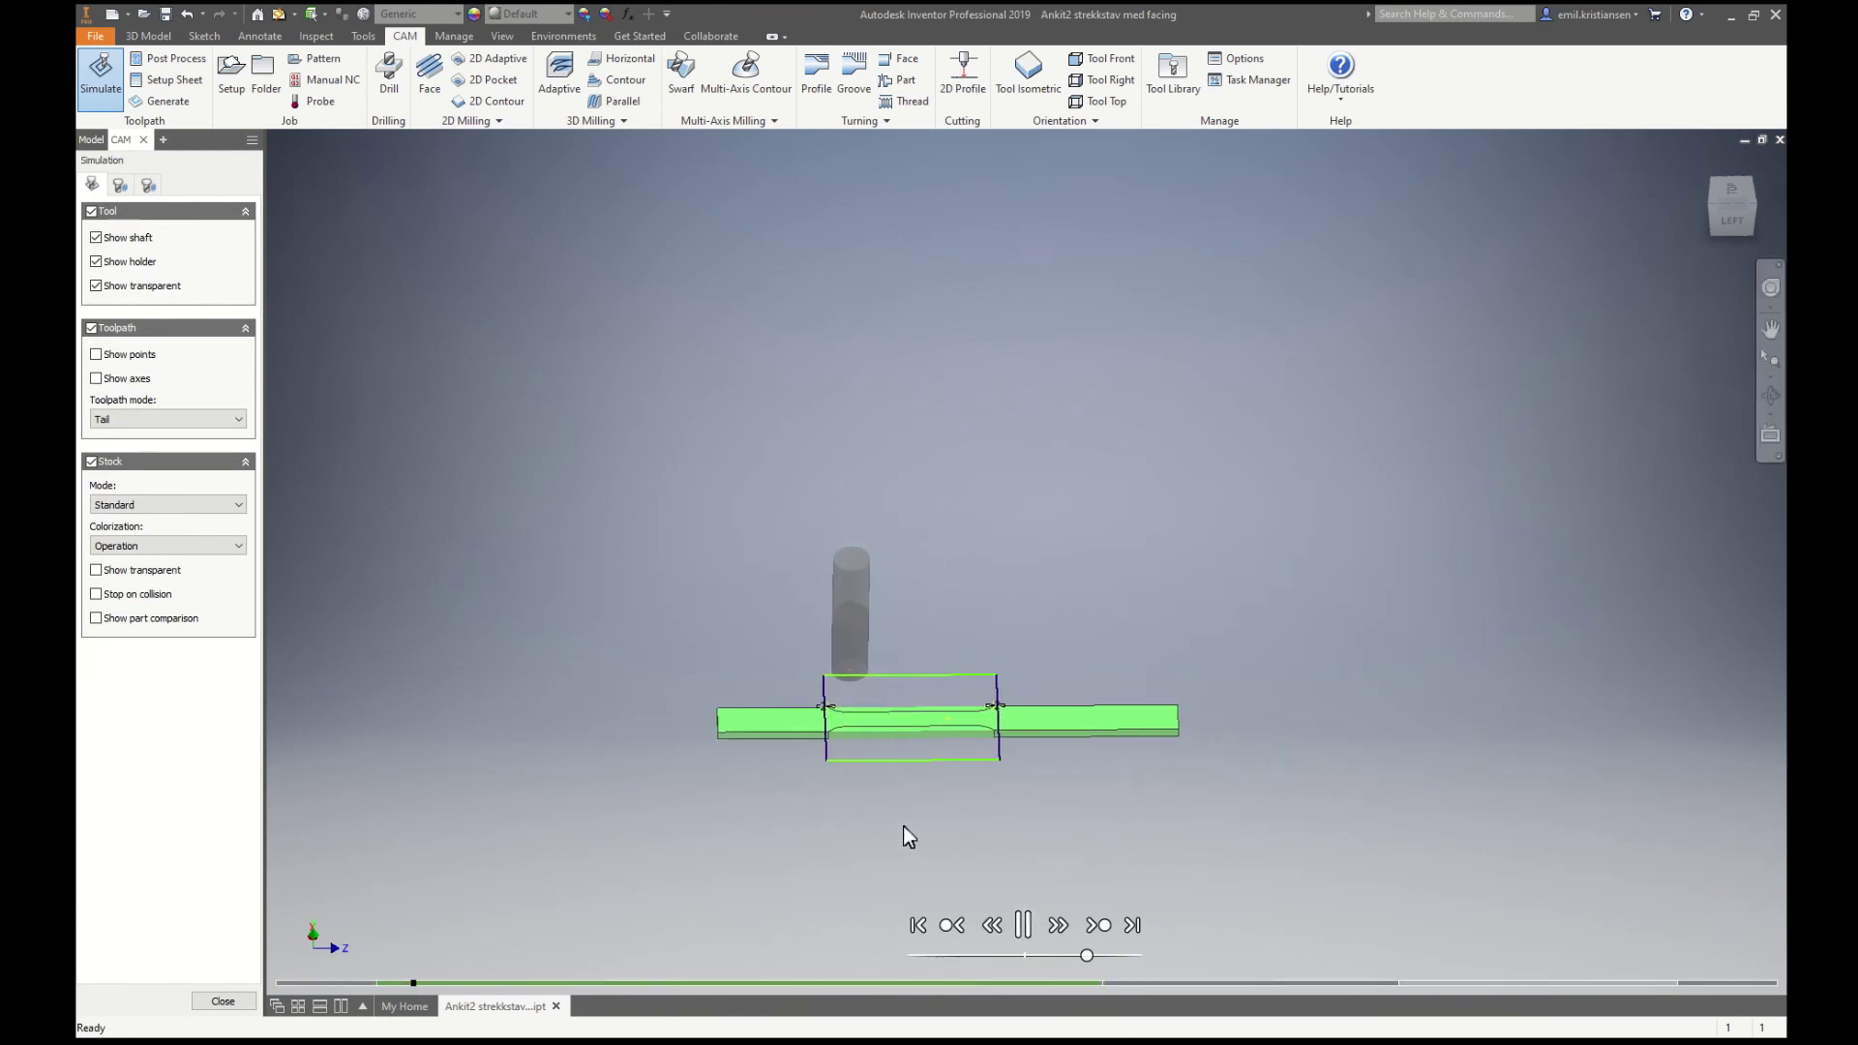
scroll(901, 726, down, 8)
scroll(927, 738, up, 5)
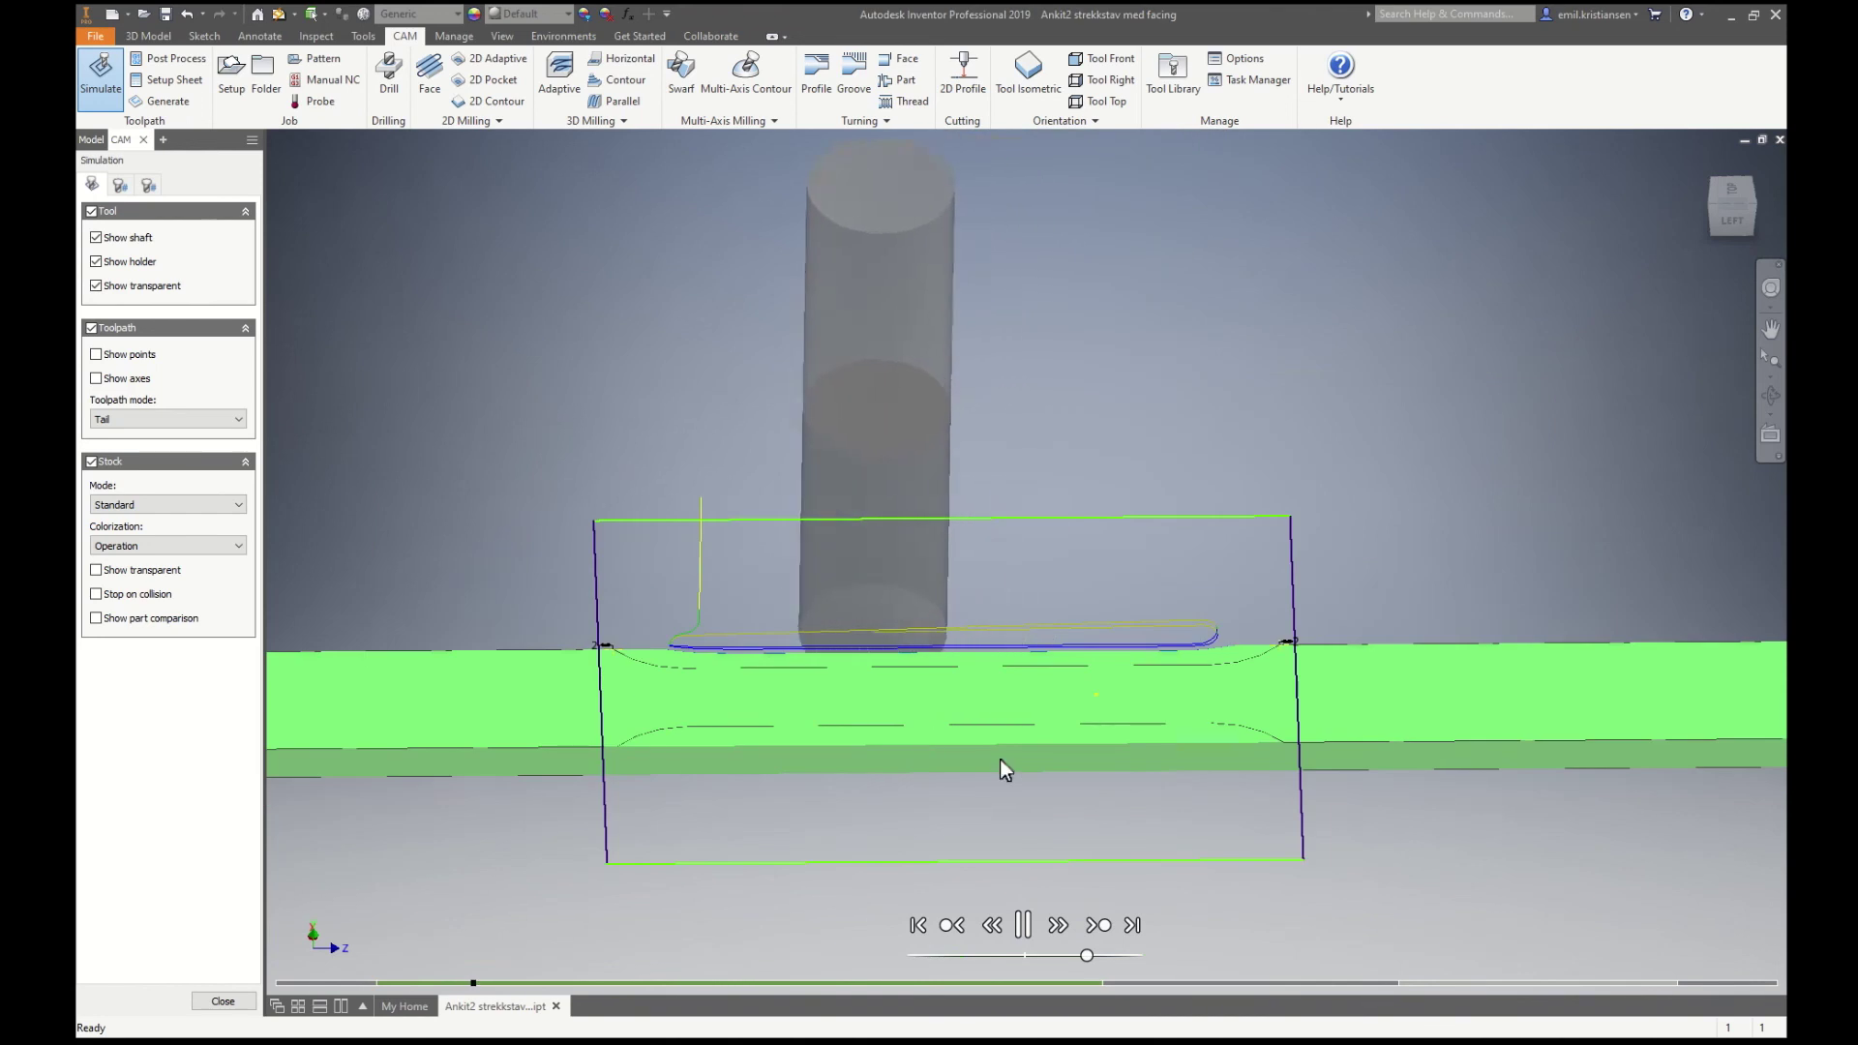
click(1099, 955)
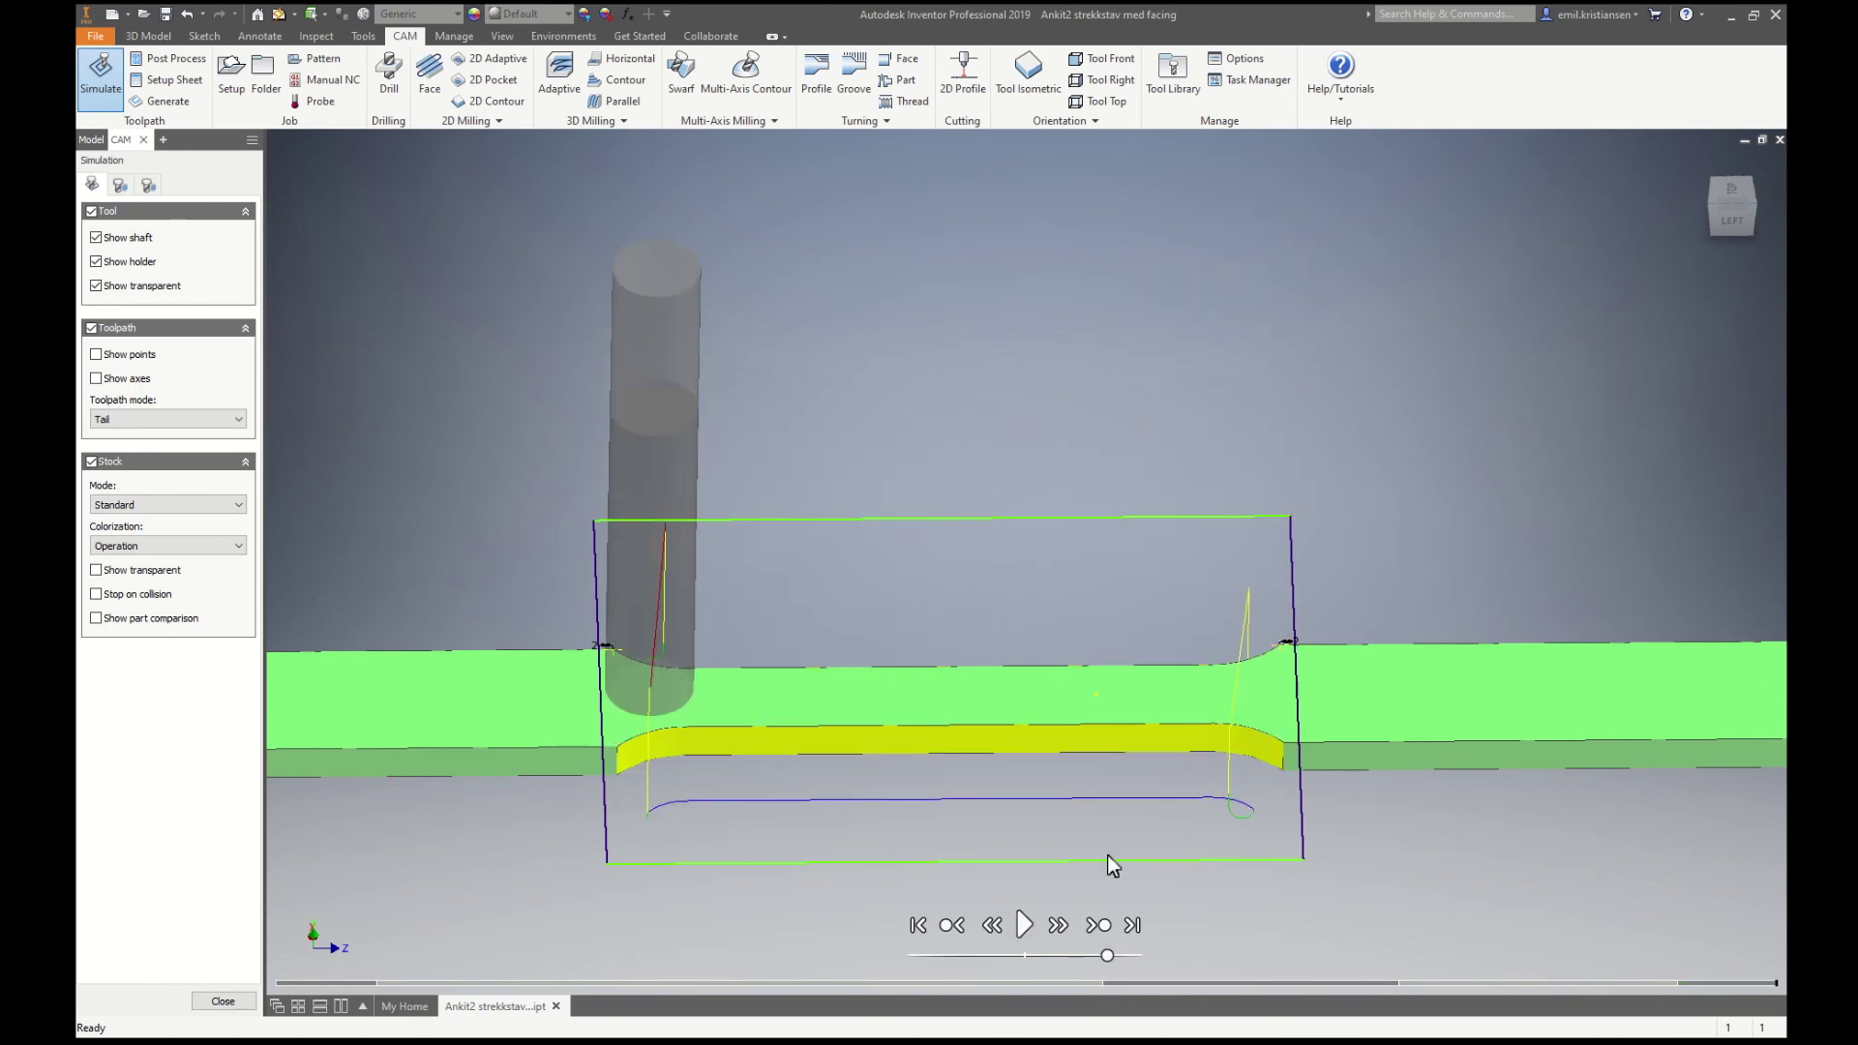
click(149, 185)
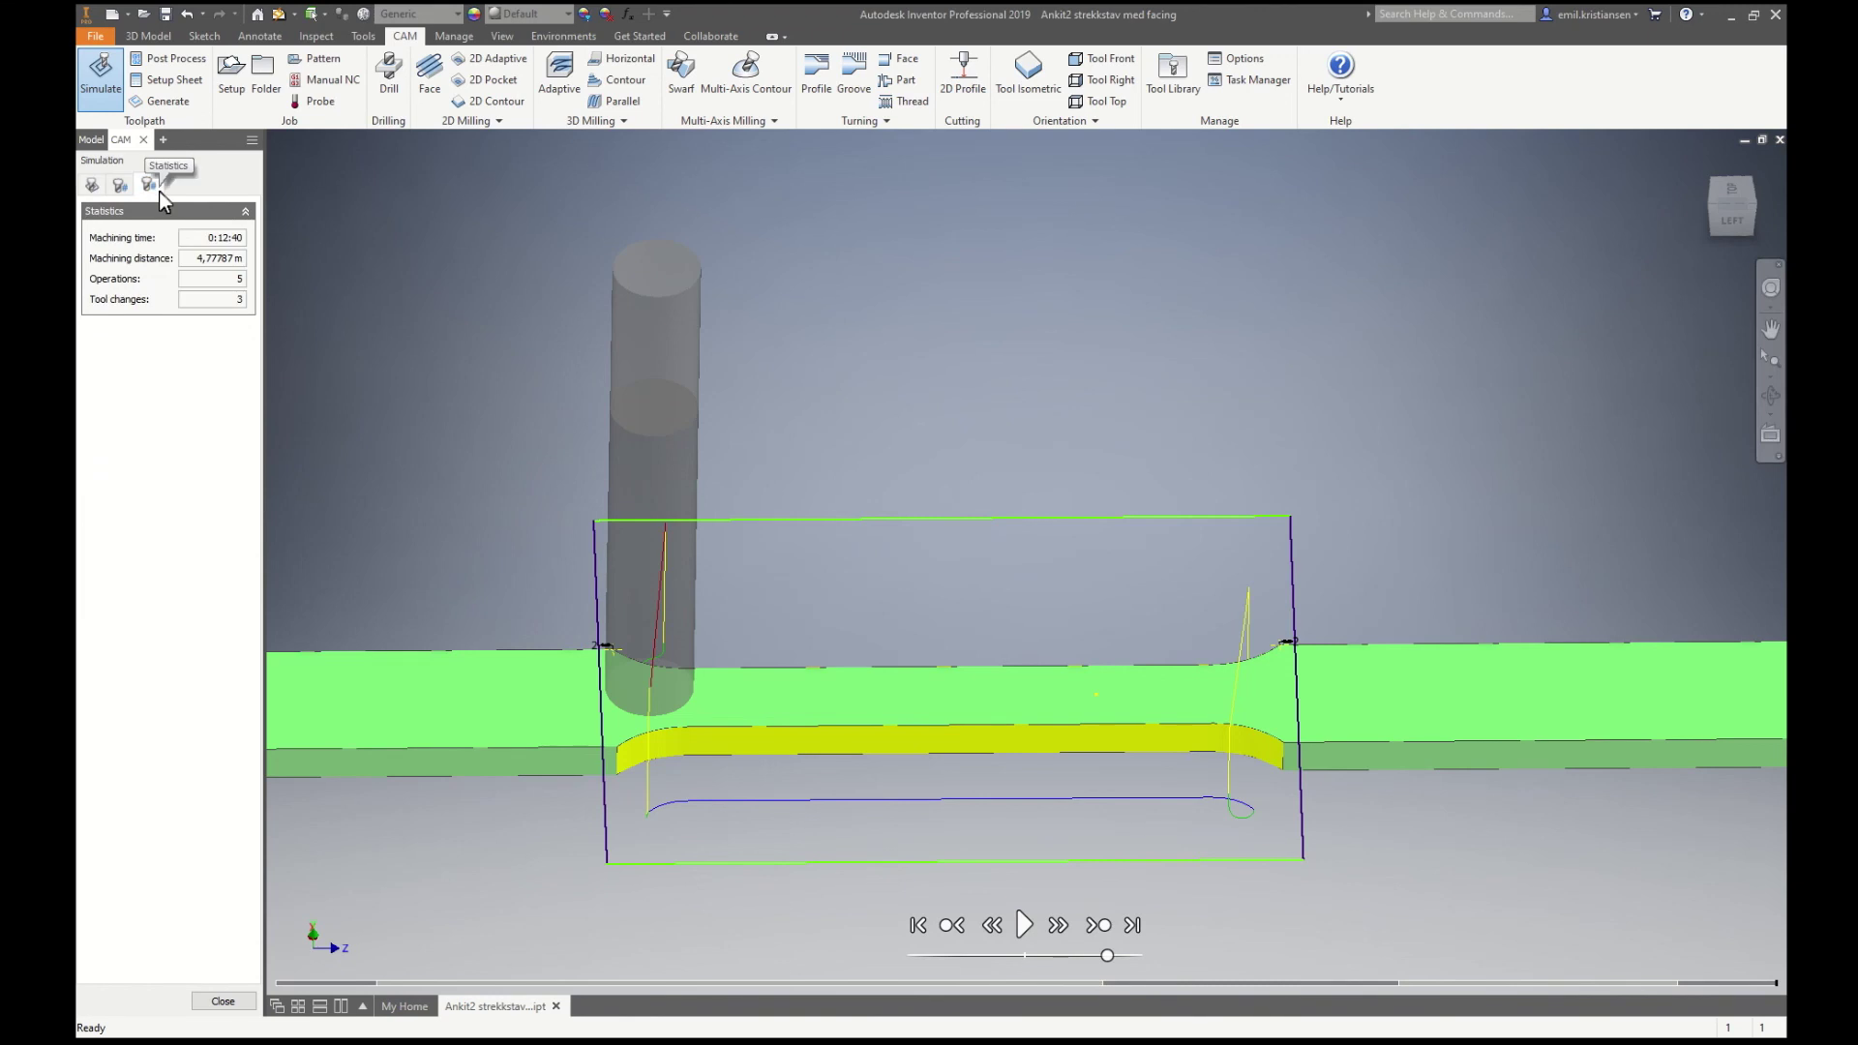